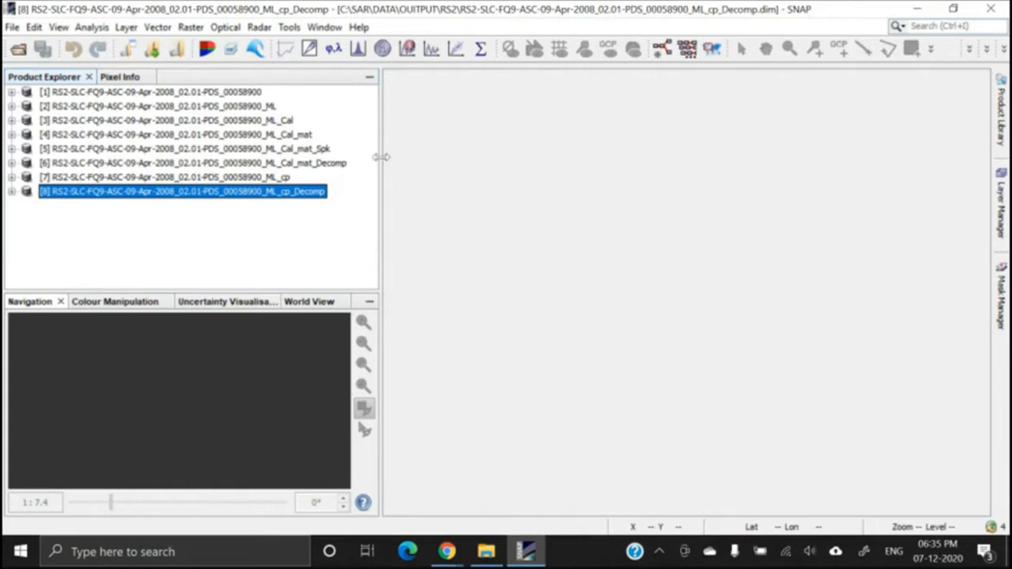
Review the eight loaded RS2-SLC products one by one, from the original scene to the ML_cp_Decomp product
drag(381, 156, 353, 157)
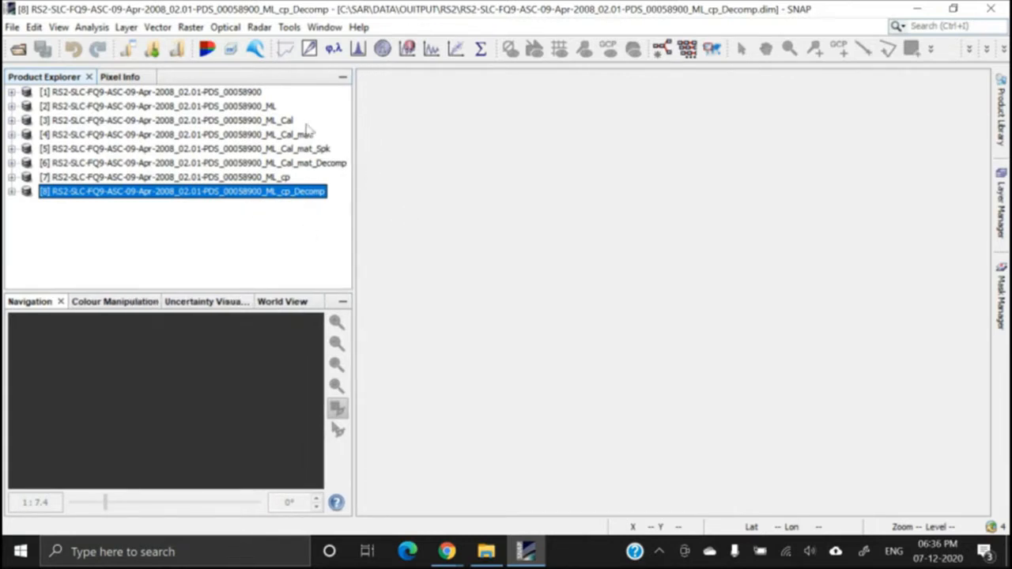
click(155, 93)
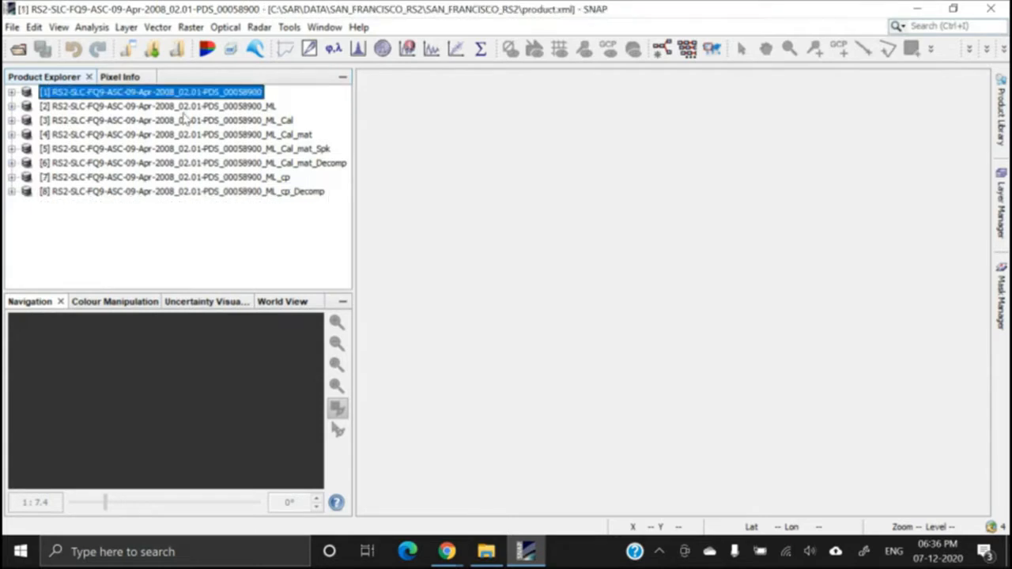
click(183, 111)
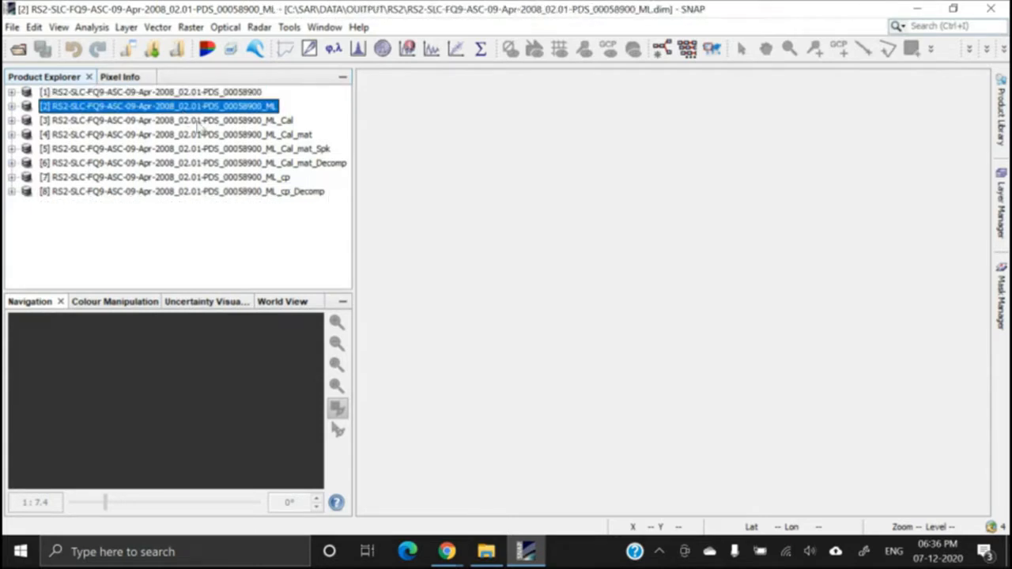
click(248, 122)
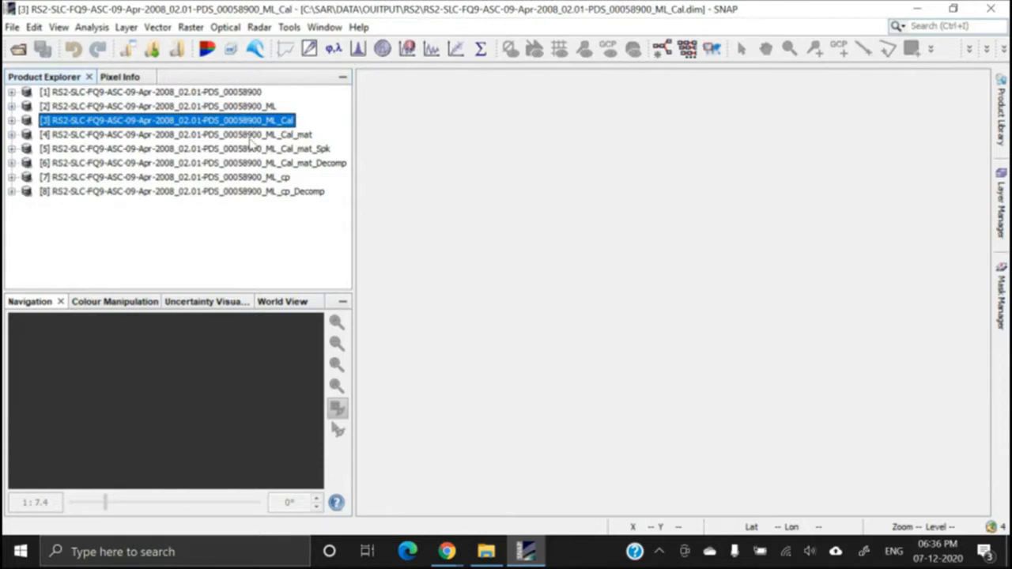
click(251, 139)
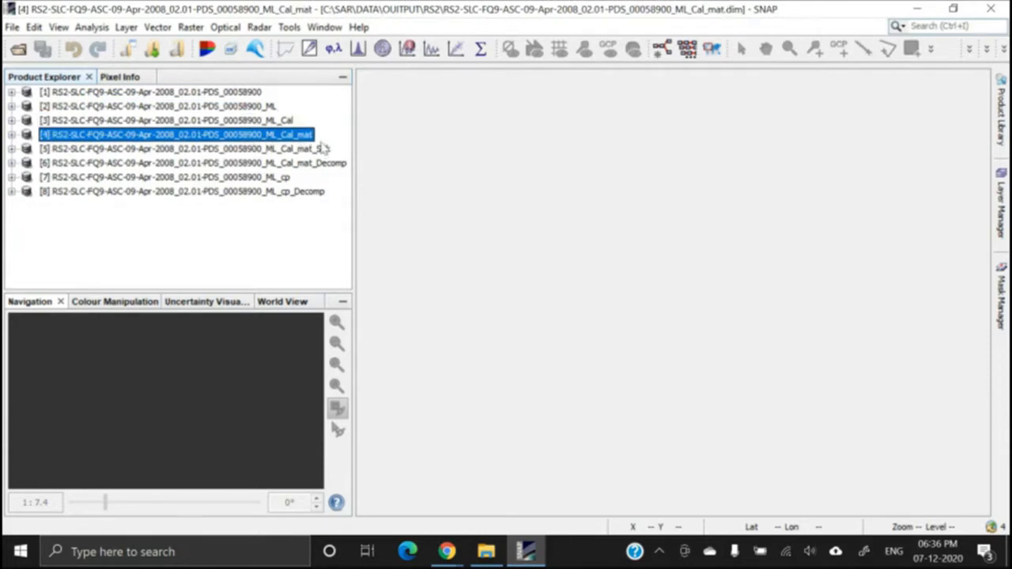
click(239, 155)
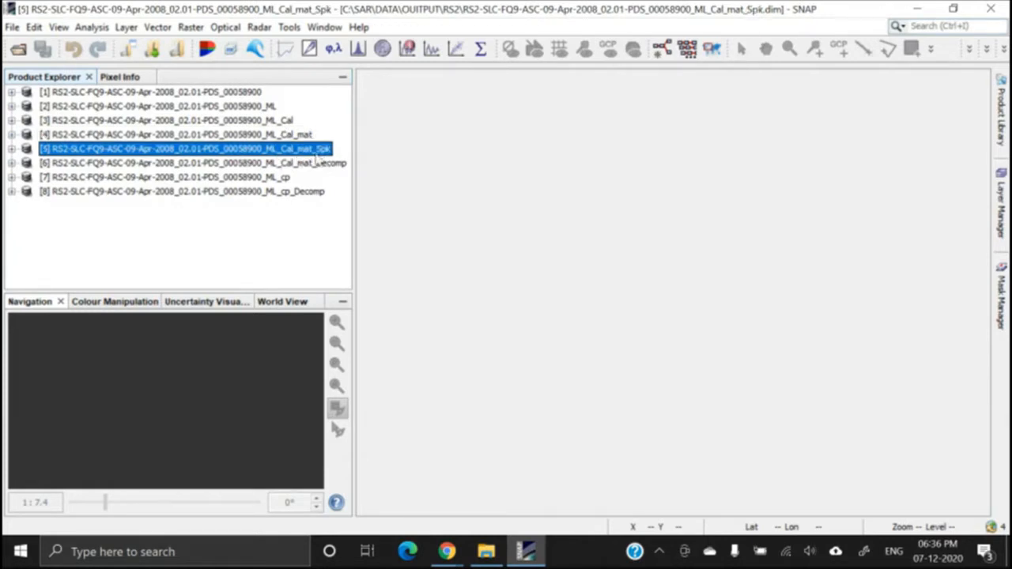
click(247, 164)
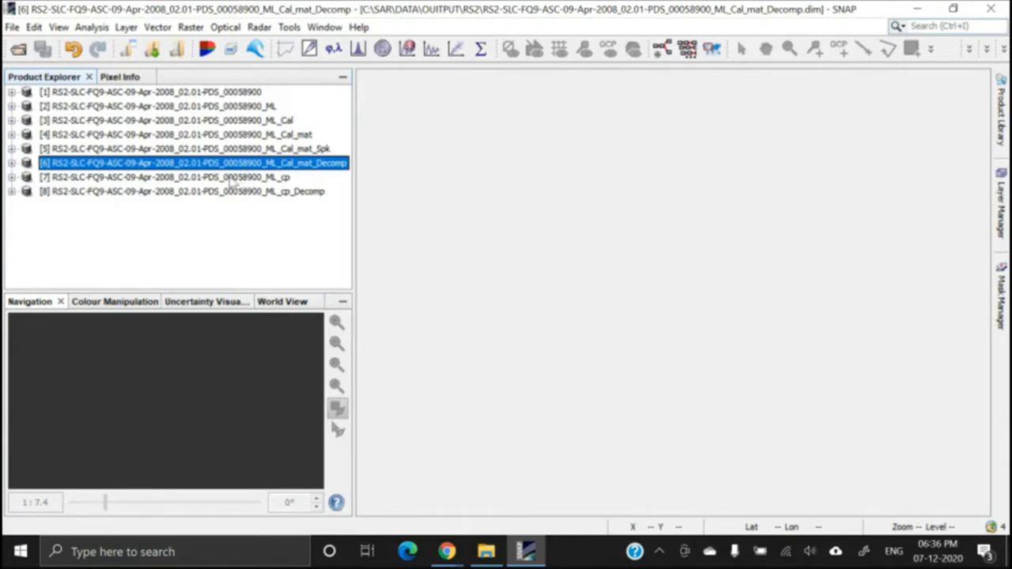
click(233, 178)
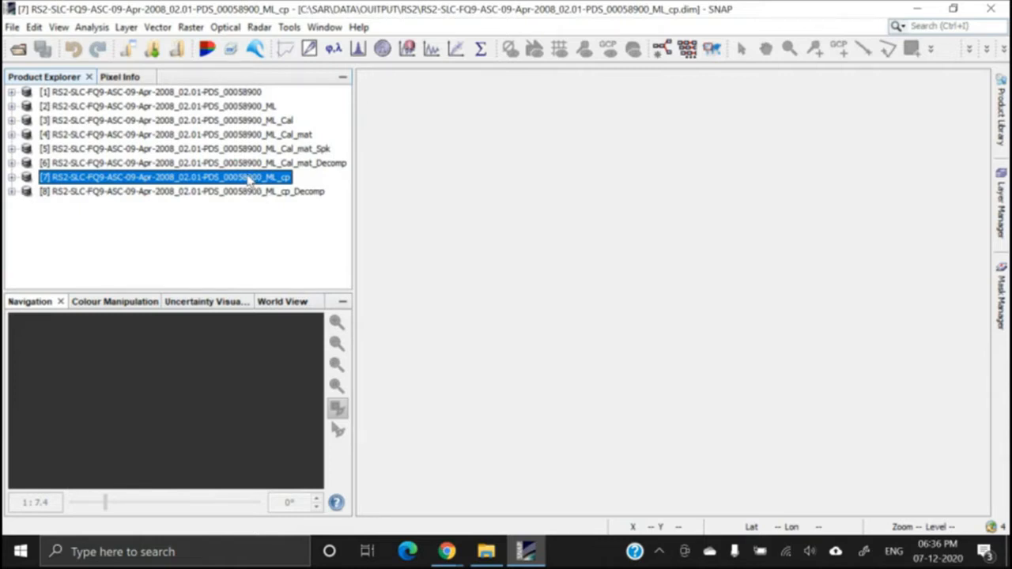
click(245, 194)
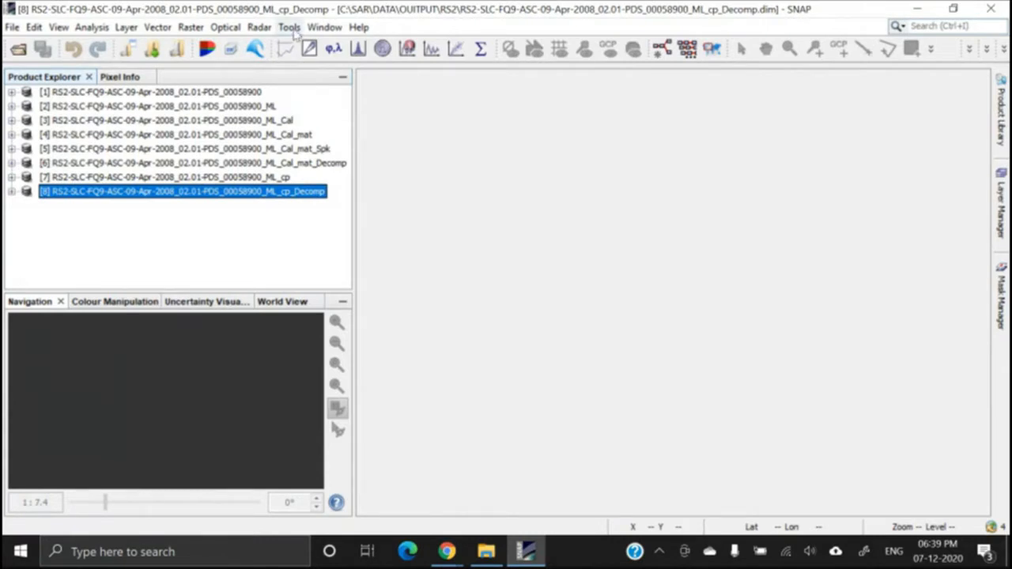
Start a Polarimetric Unsupervised Classification with product [4], ending in ML_Cal_mat, as the source
click(260, 29)
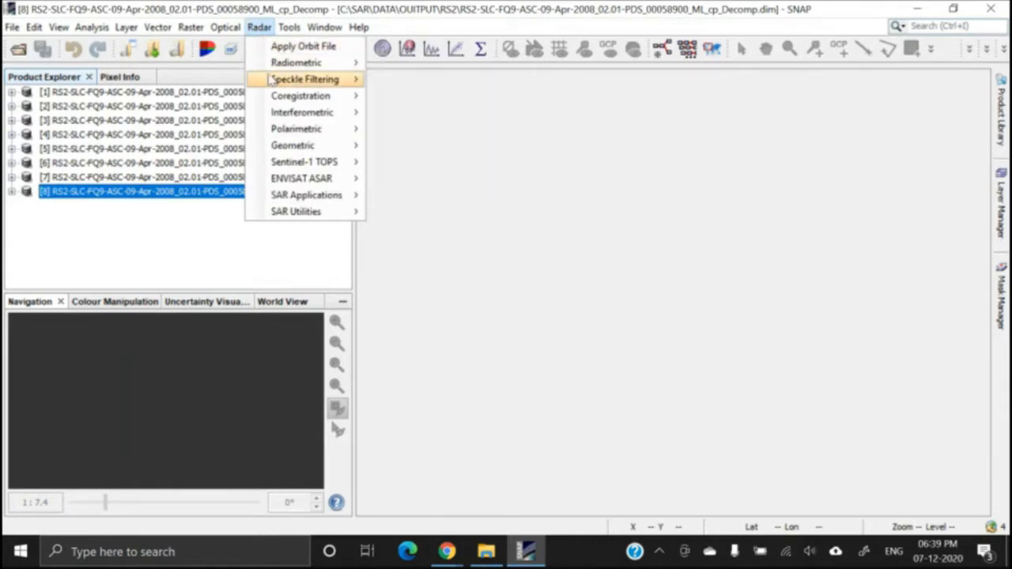
mouse_move(275, 79)
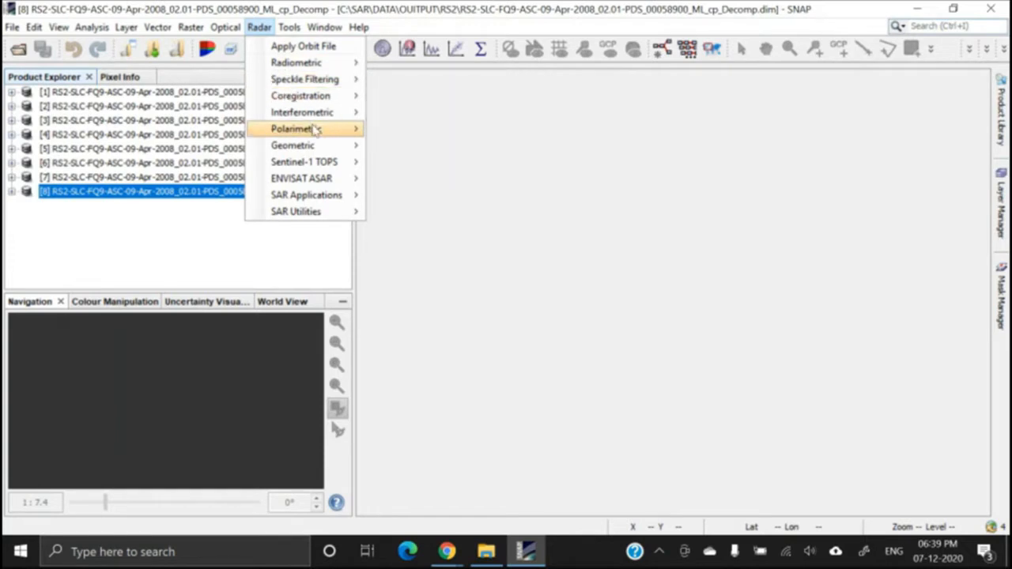
mouse_move(317, 133)
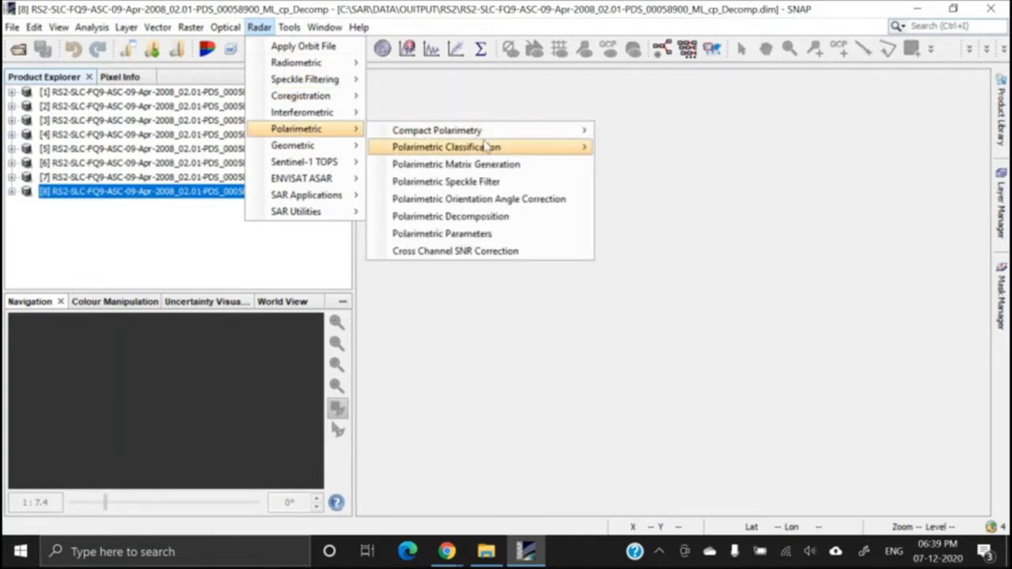
mouse_move(491, 147)
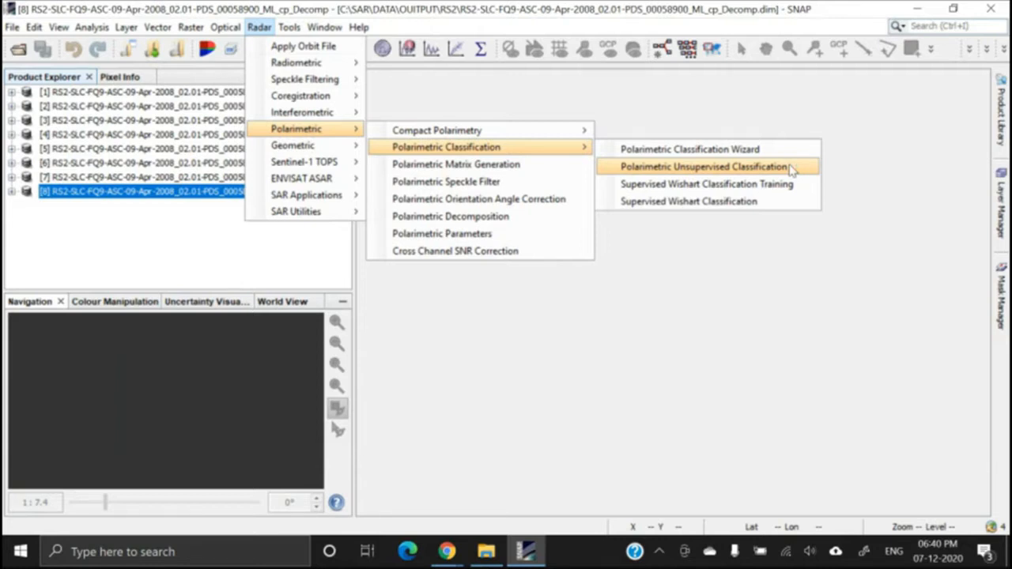
click(779, 168)
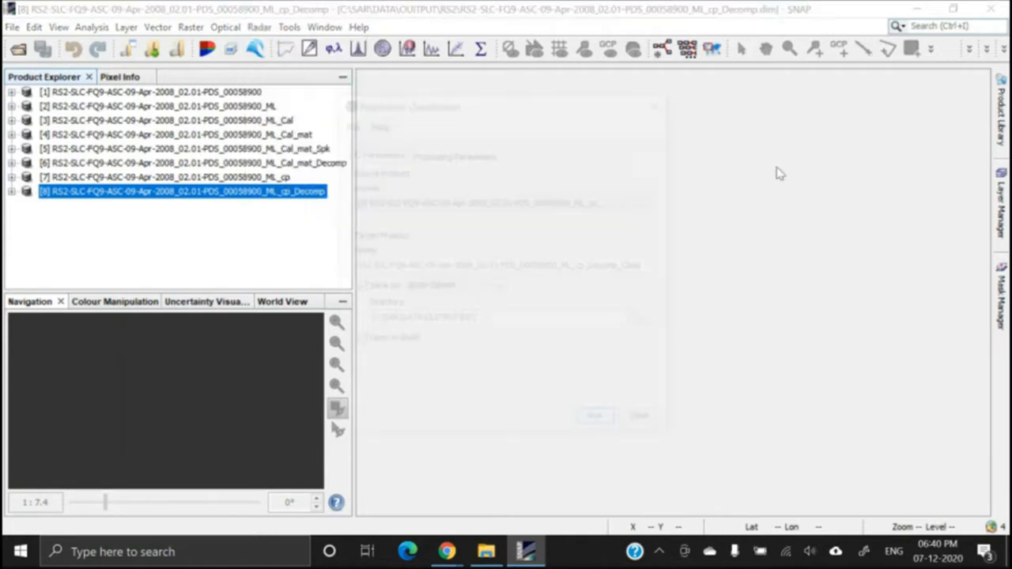
drag(498, 111, 543, 42)
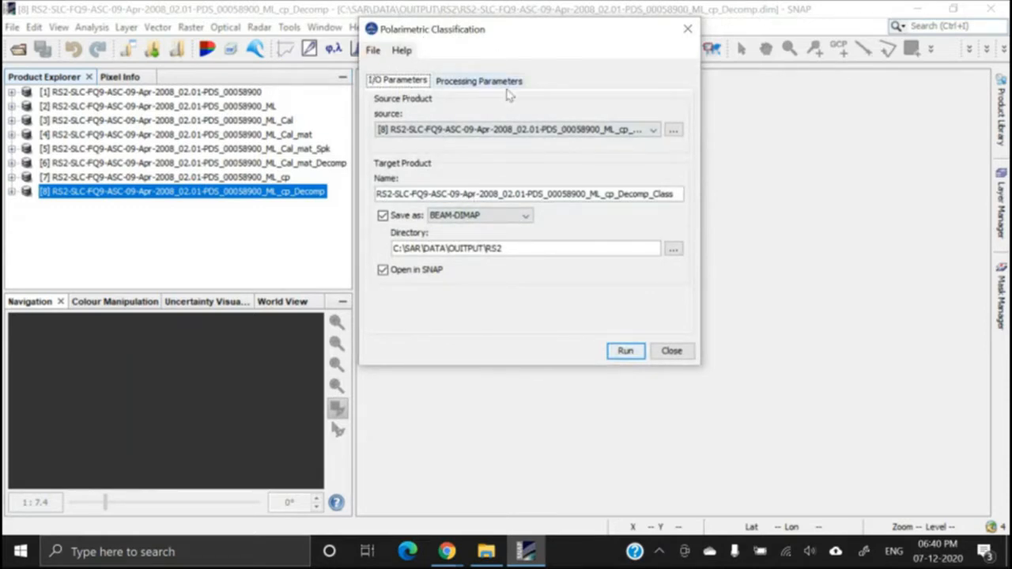
click(427, 133)
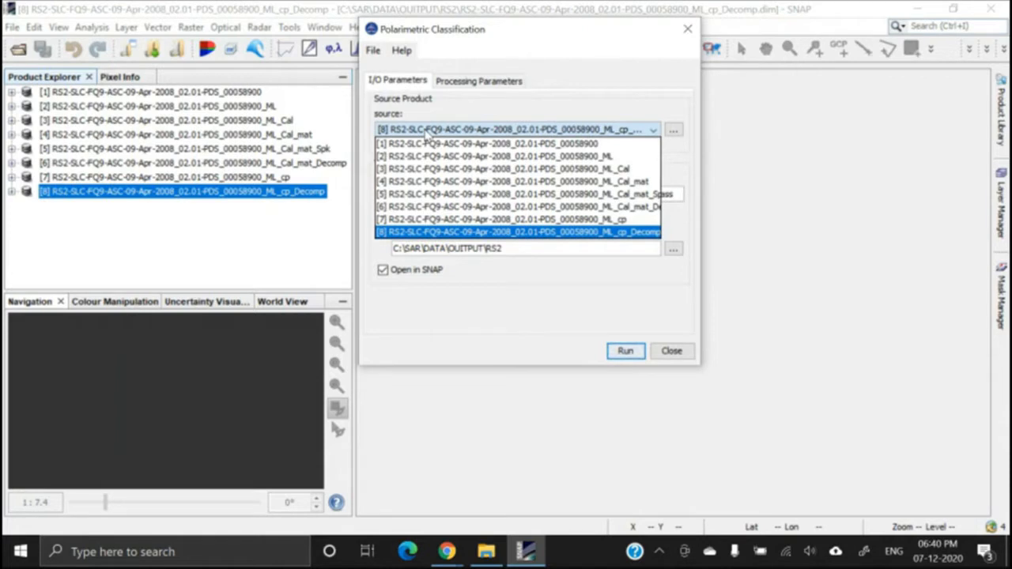
click(581, 182)
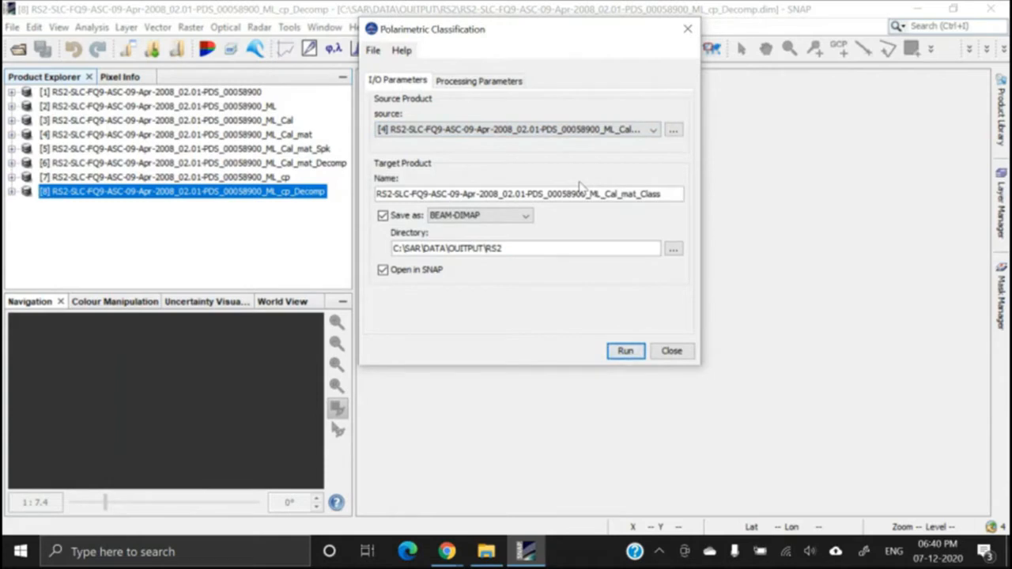
Check the classification's processing parameters and the target product name ending in ML_Cal_mat_Class
click(475, 81)
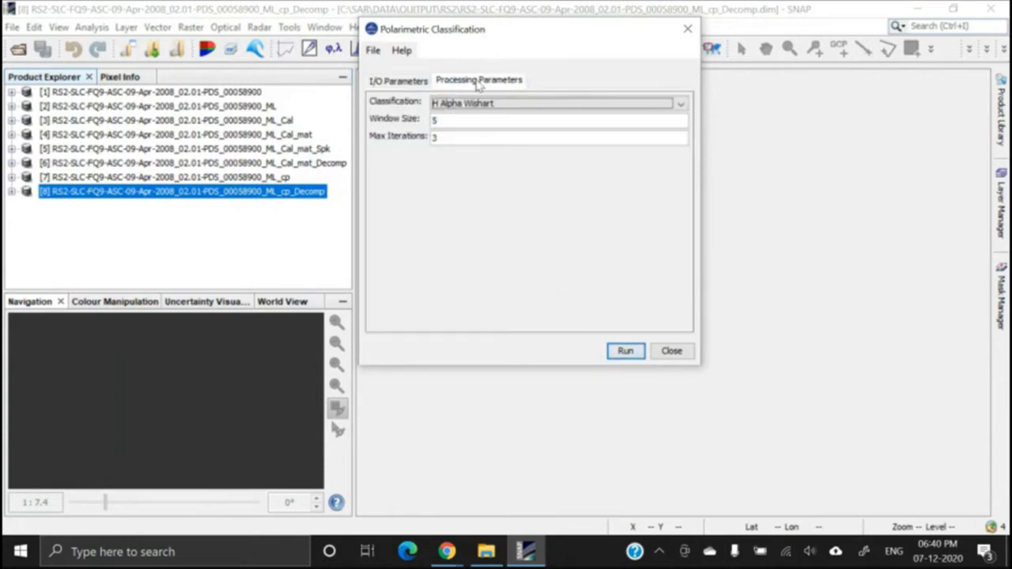
click(399, 81)
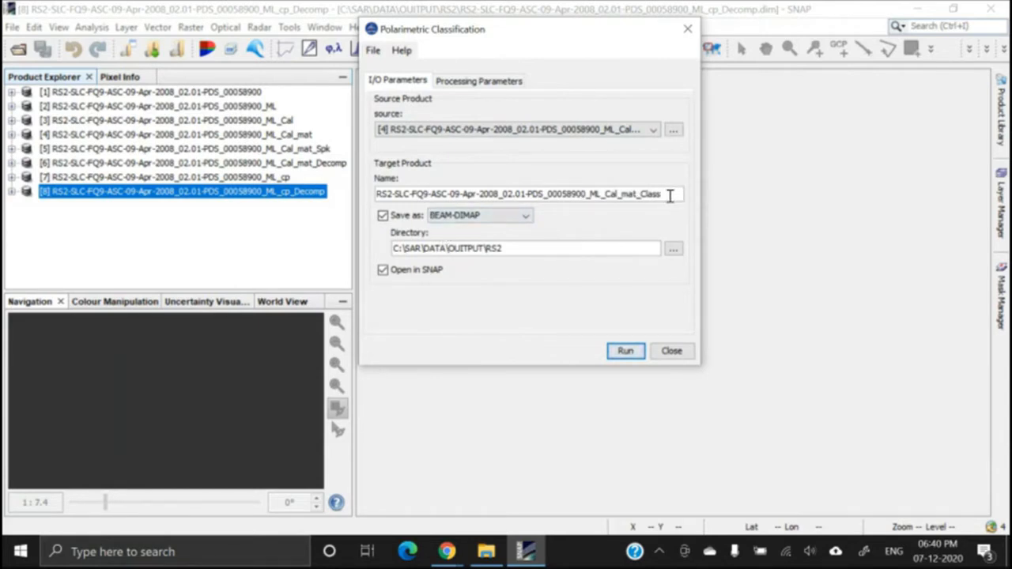
drag(629, 195, 354, 197)
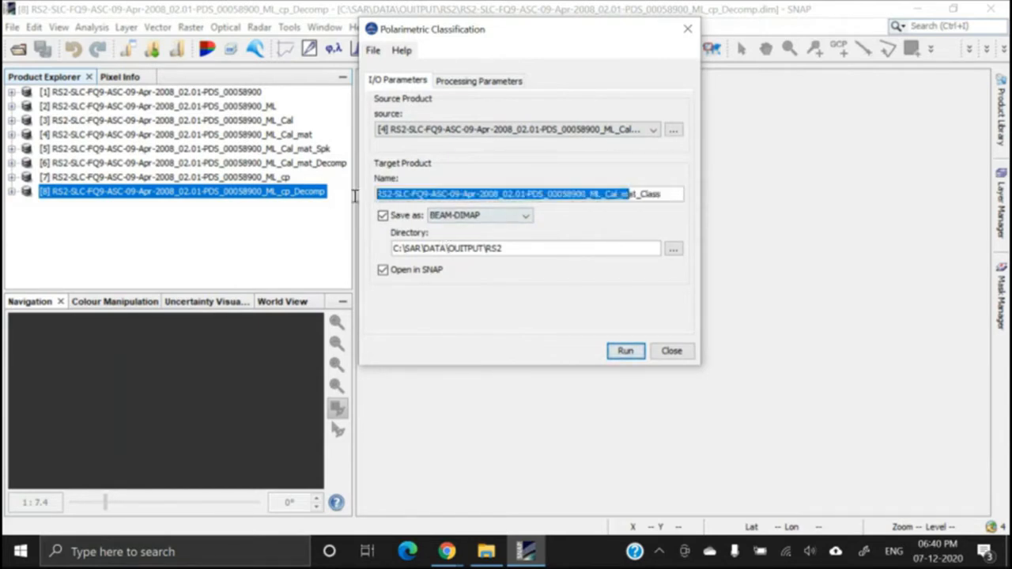
click(536, 196)
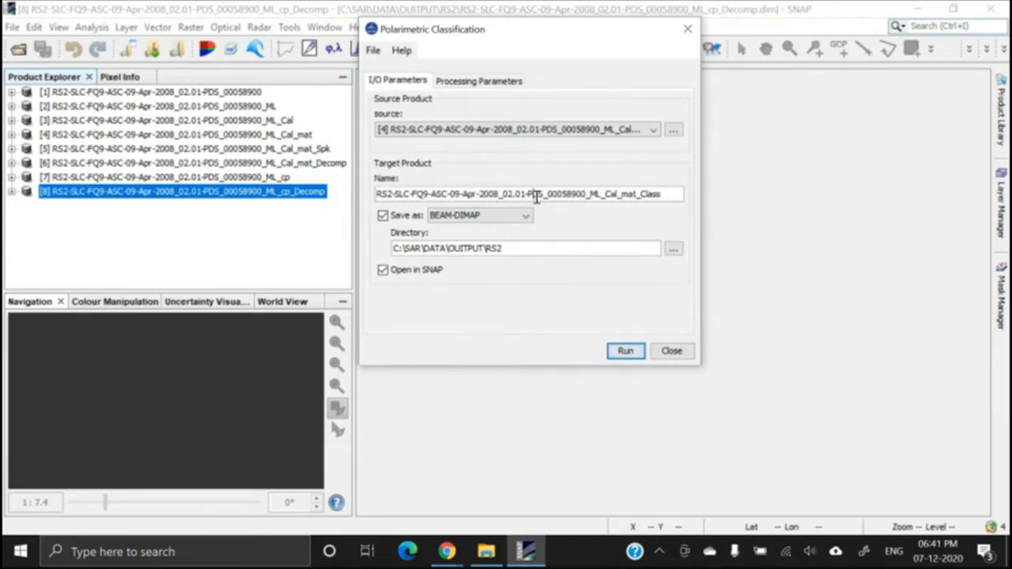
Run the classification using H Alpha Wishart with window size 5 and 3 maximum iterations, saved as BEAM-DIMAP
click(491, 83)
click(530, 87)
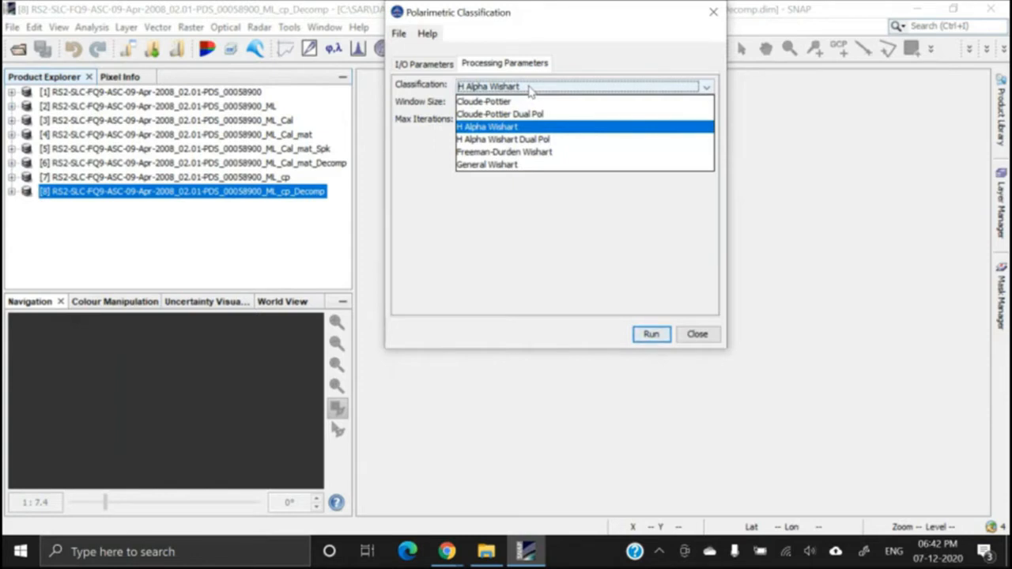
click(516, 265)
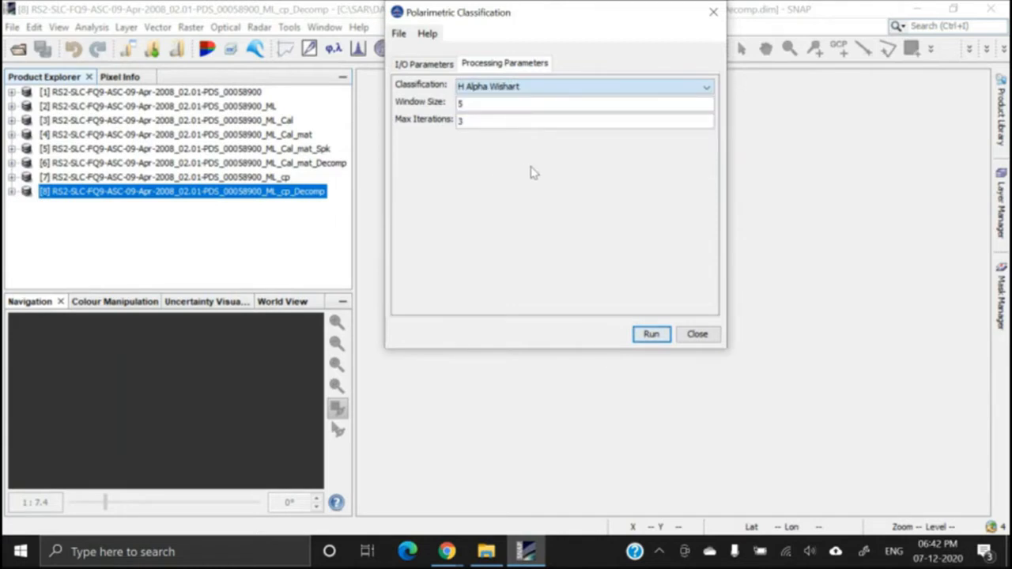
click(468, 105)
click(468, 119)
click(425, 64)
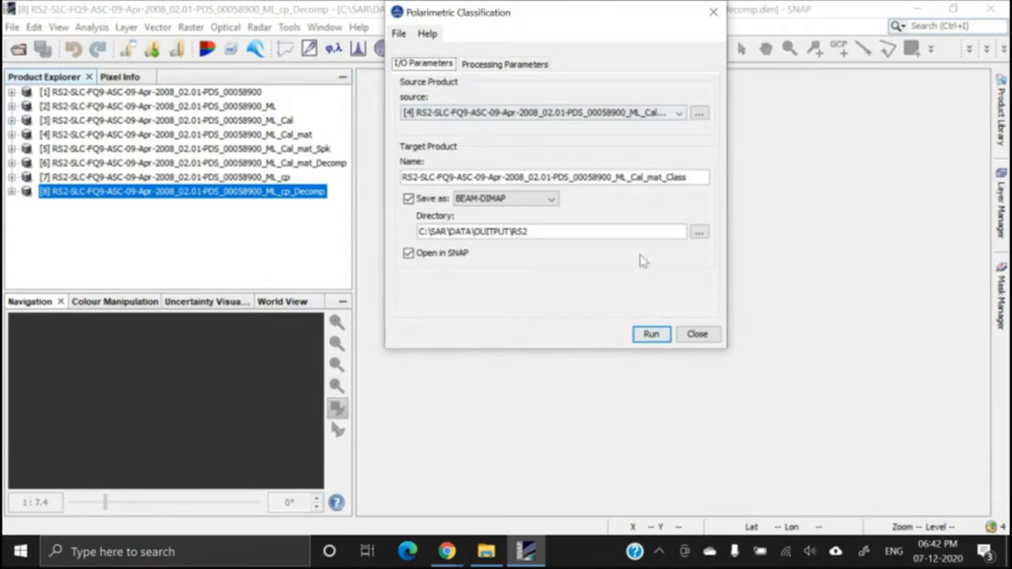
click(651, 336)
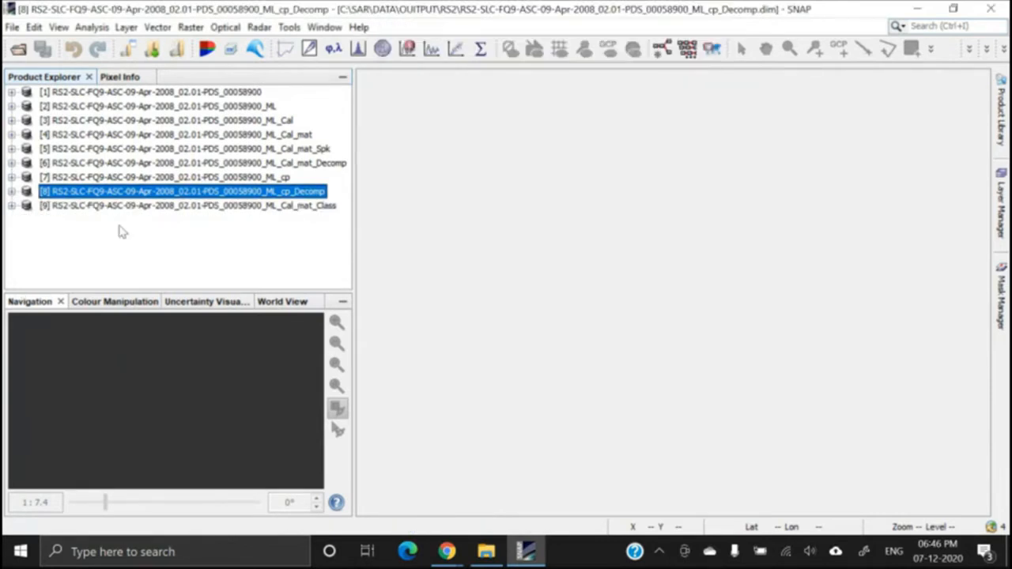
Examine the contents of the ML_Cal_mat_Class product, including its latitude, longitude, incident_angle and slant_range_time tie-point grids
drag(354, 238, 379, 236)
click(11, 205)
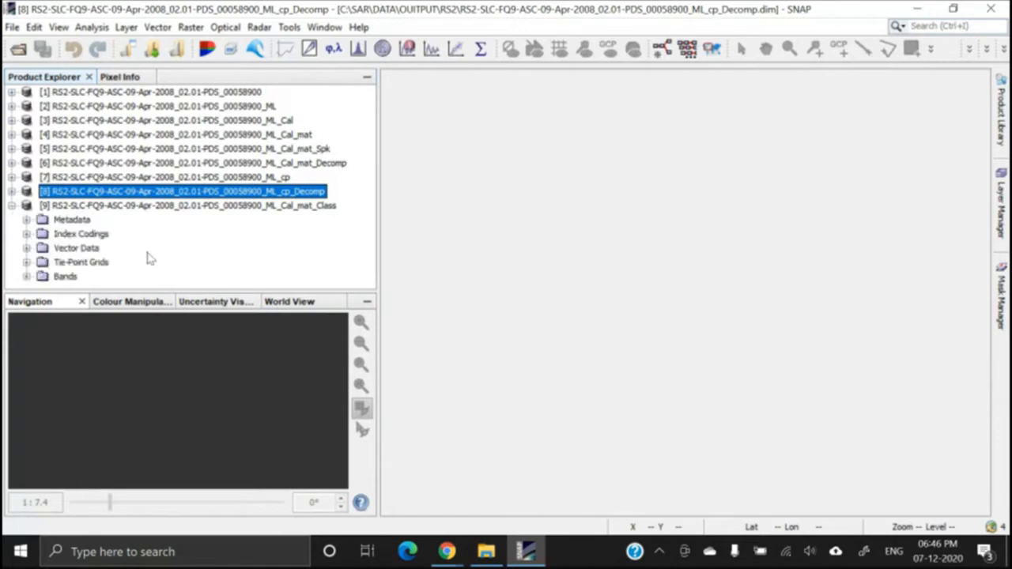
click(76, 248)
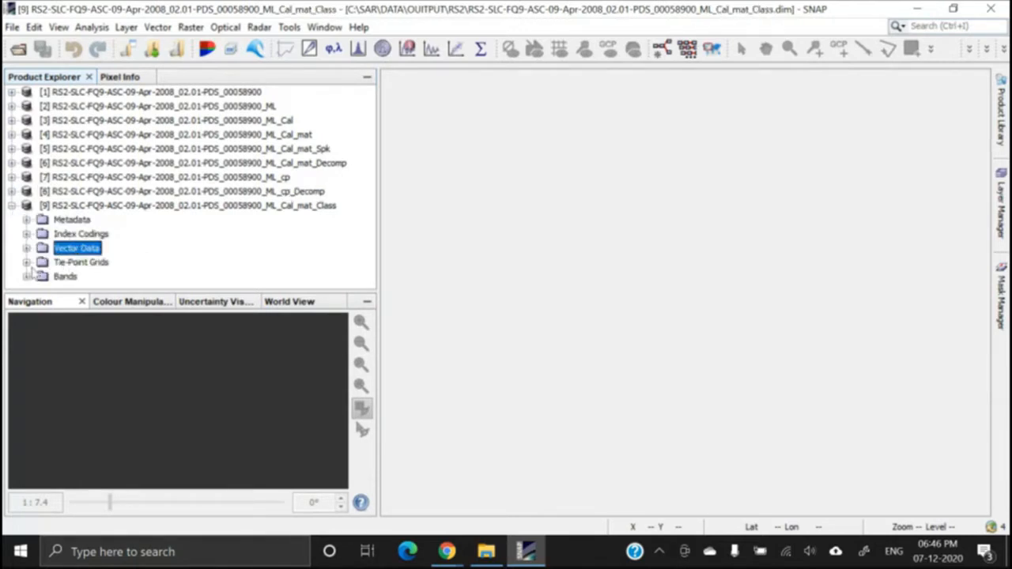
click(27, 263)
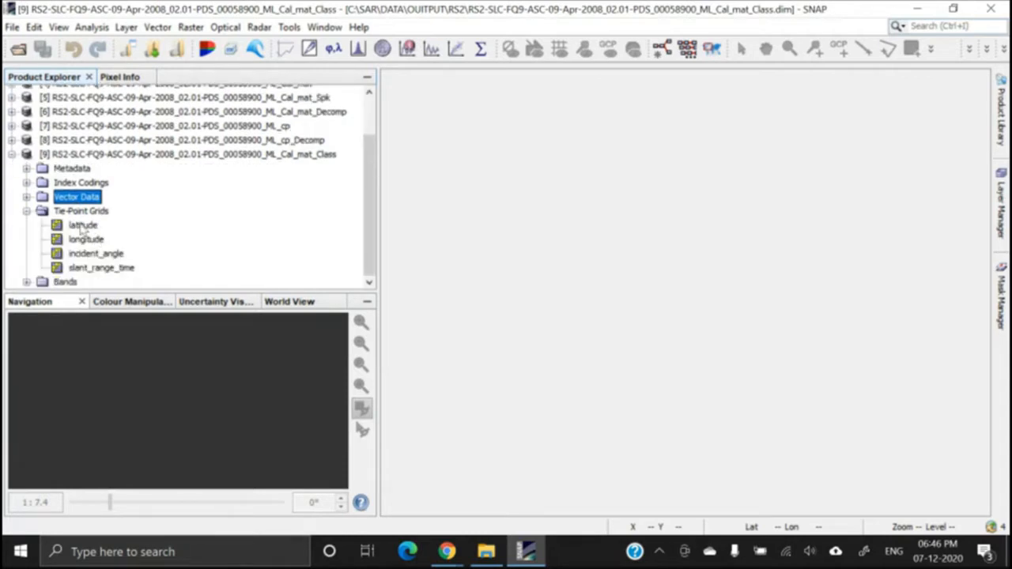
click(82, 226)
click(86, 239)
click(91, 255)
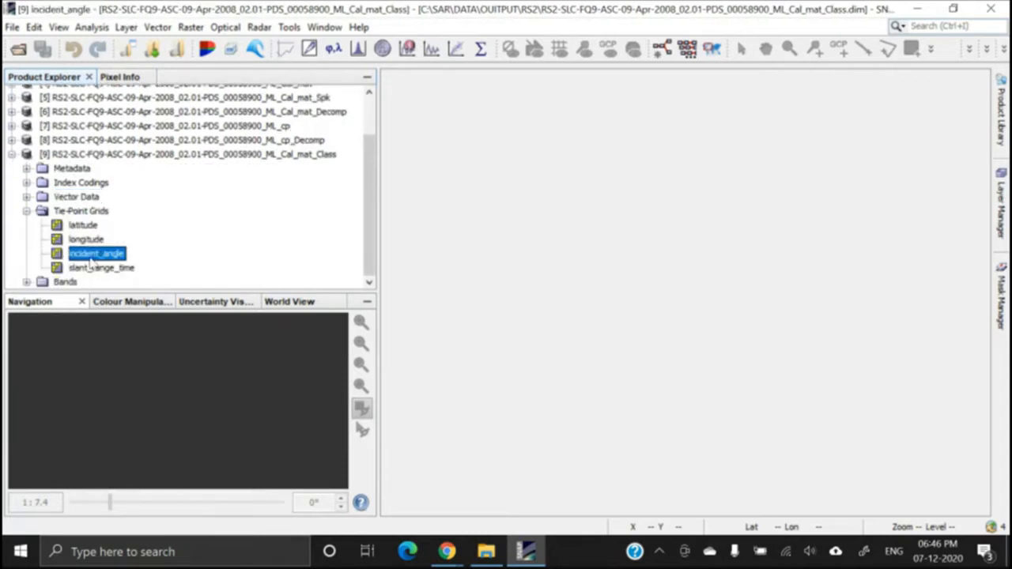
click(92, 268)
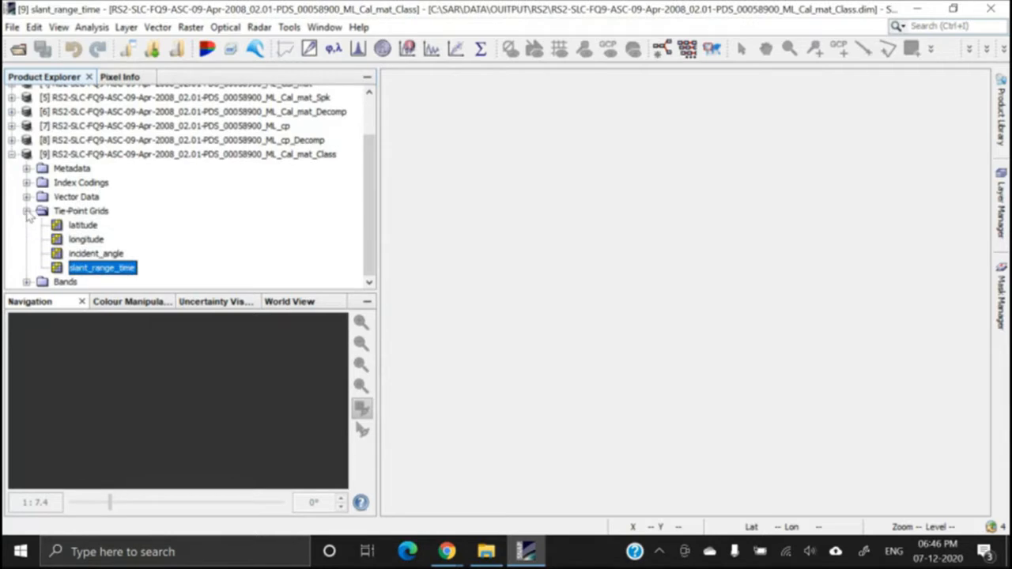
click(27, 212)
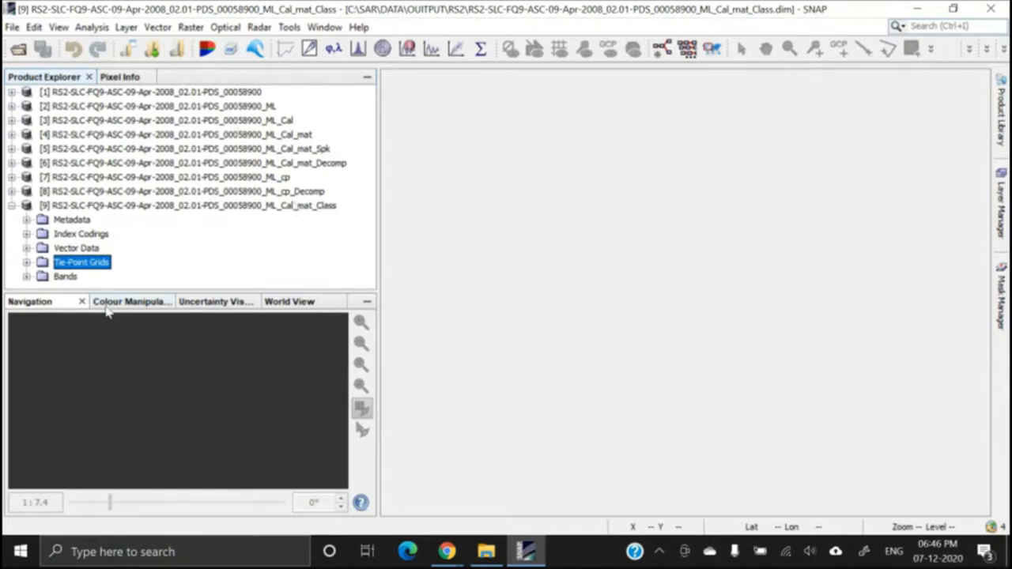
Display the H_alpha_wishart_class band of the ML_Cal_mat_Class product and collapse that product's tree
click(26, 277)
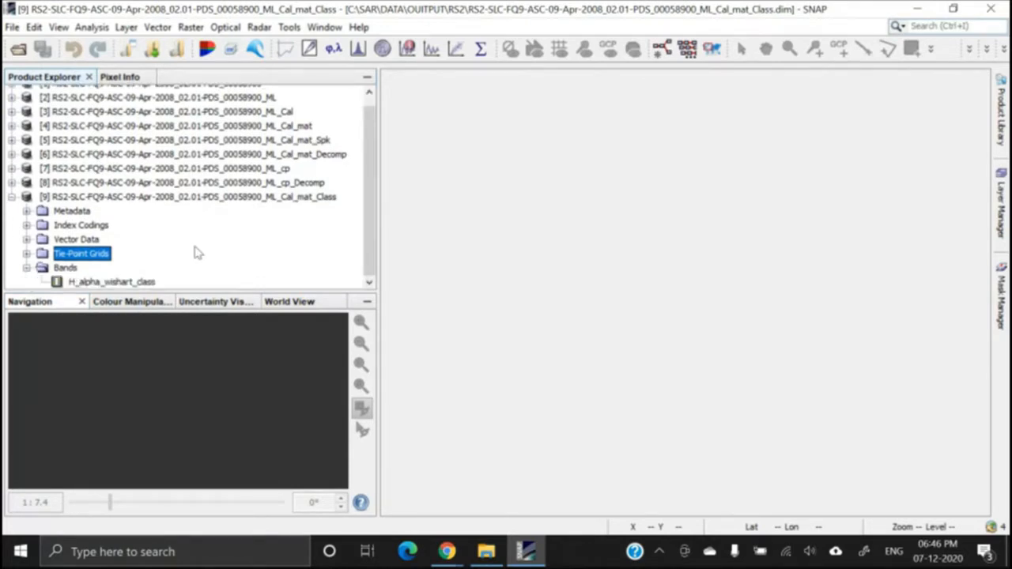
double_click(119, 282)
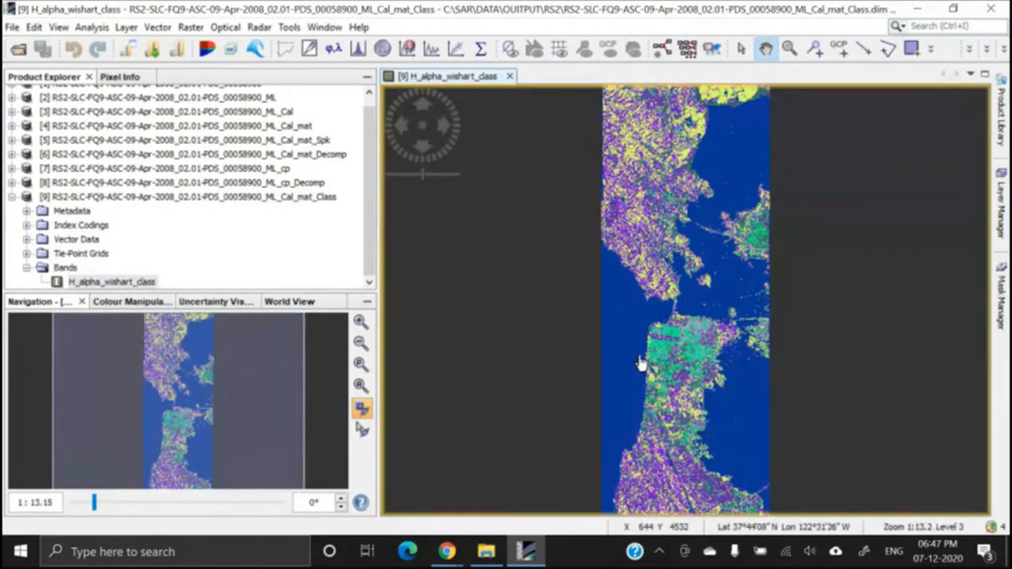
click(12, 198)
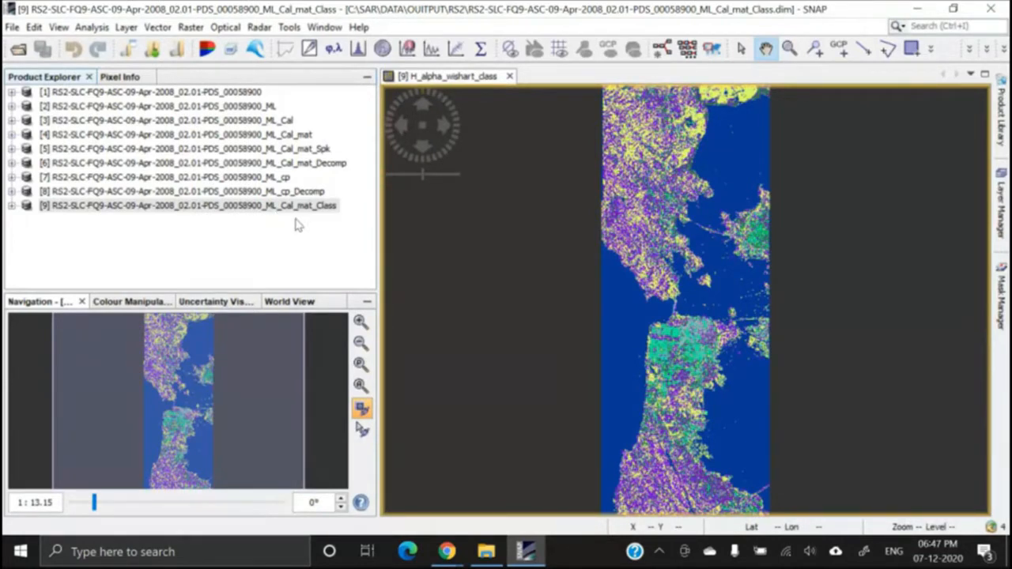
Check the Freeman_dbl_r, Freeman_vol_g and Freeman_surf_b bands of the ML_Cal_mat_Decomp product, then collapse its tree
click(259, 162)
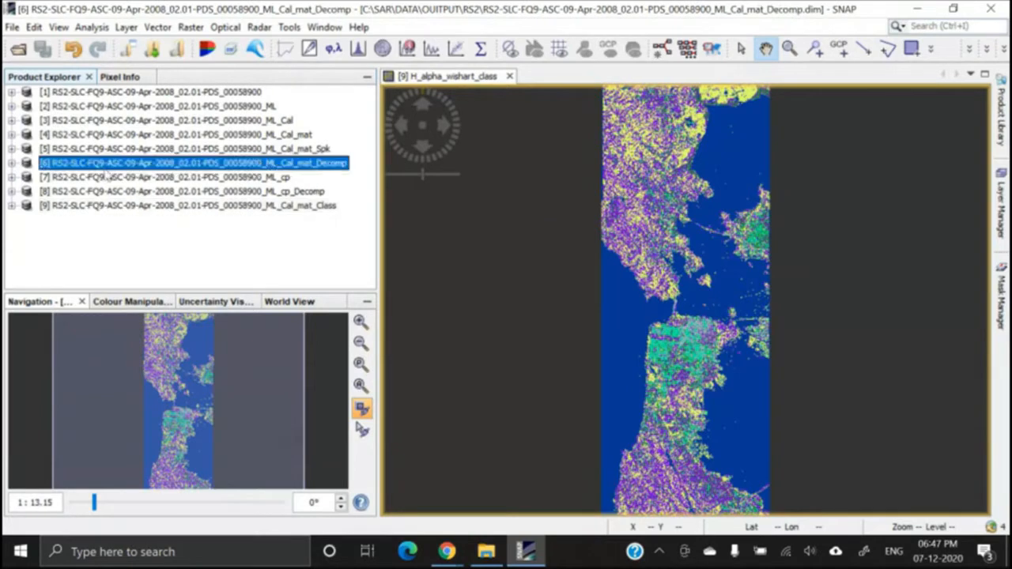
click(11, 164)
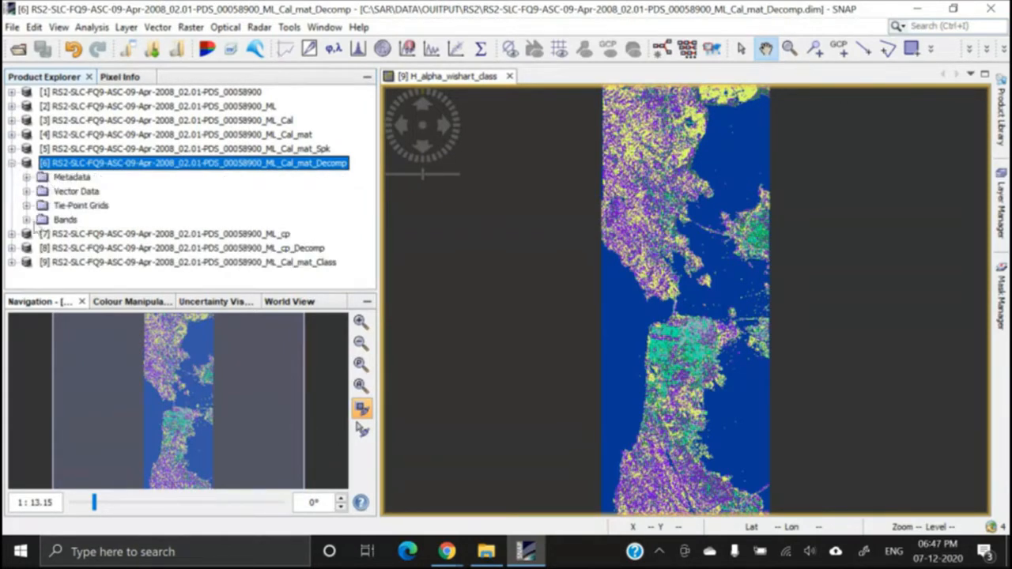
click(26, 221)
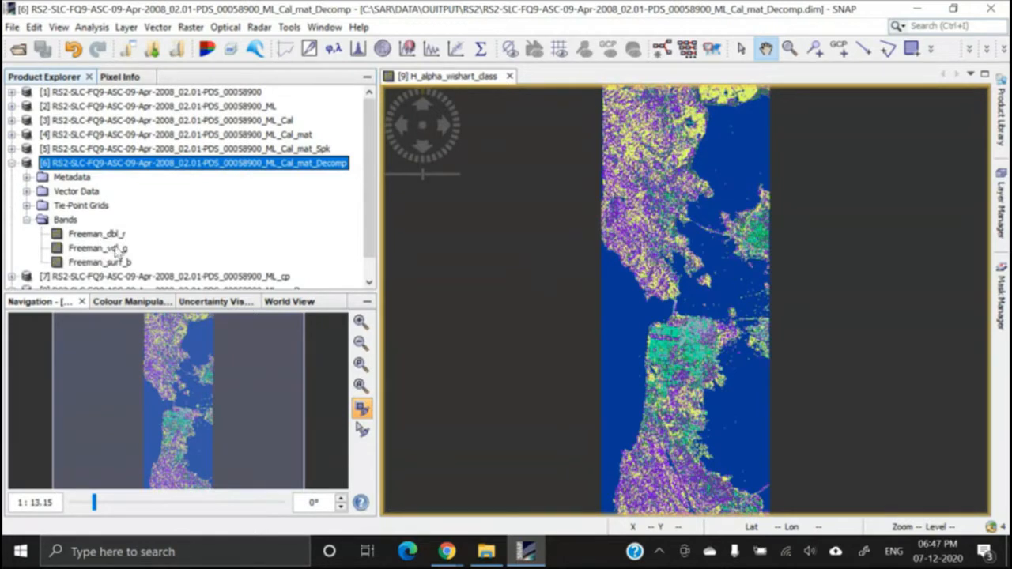
click(118, 235)
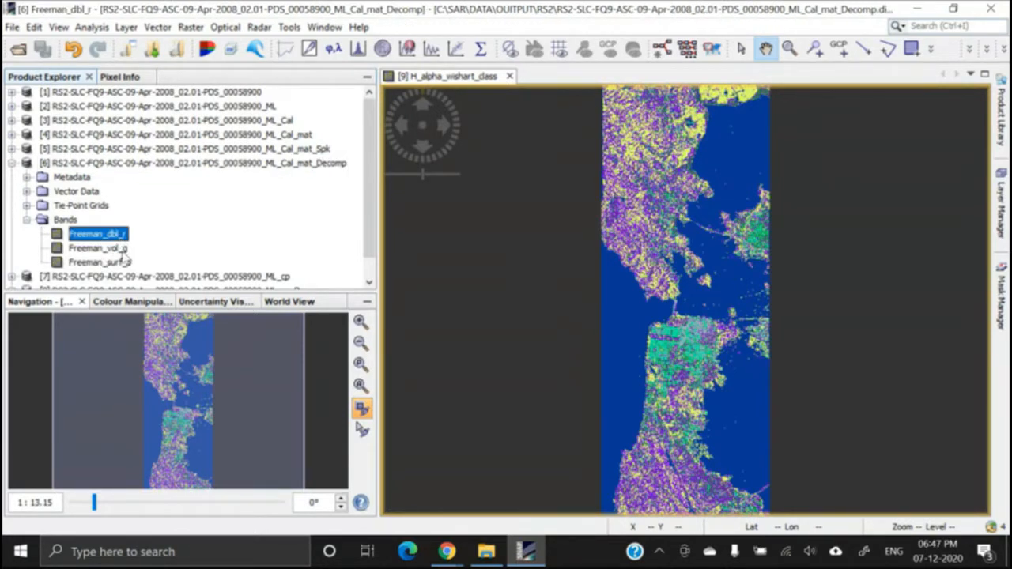
click(120, 252)
click(119, 261)
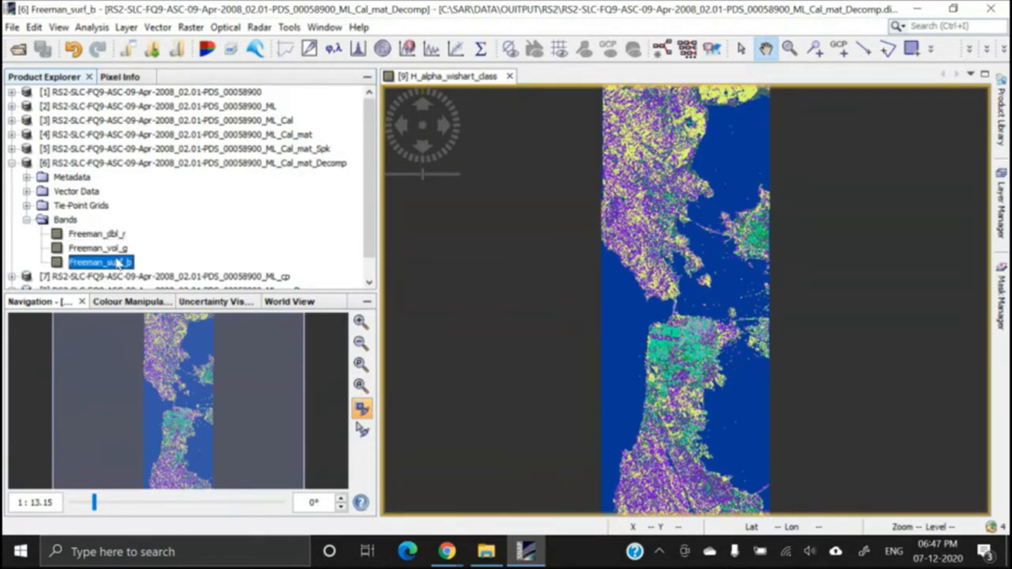
click(11, 164)
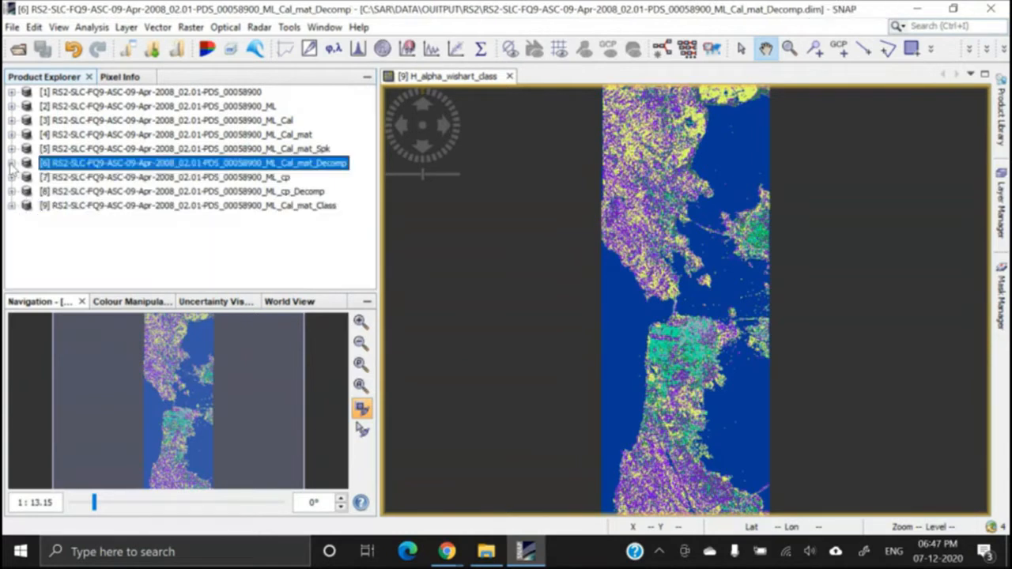
Open an RGB image of the ML_Cal_mat_Decomp product with the Freeman-Durden profile: Freeman_dbl_r red, Freeman_vol_g green, Freeman_surf_b blue
right_click(210, 166)
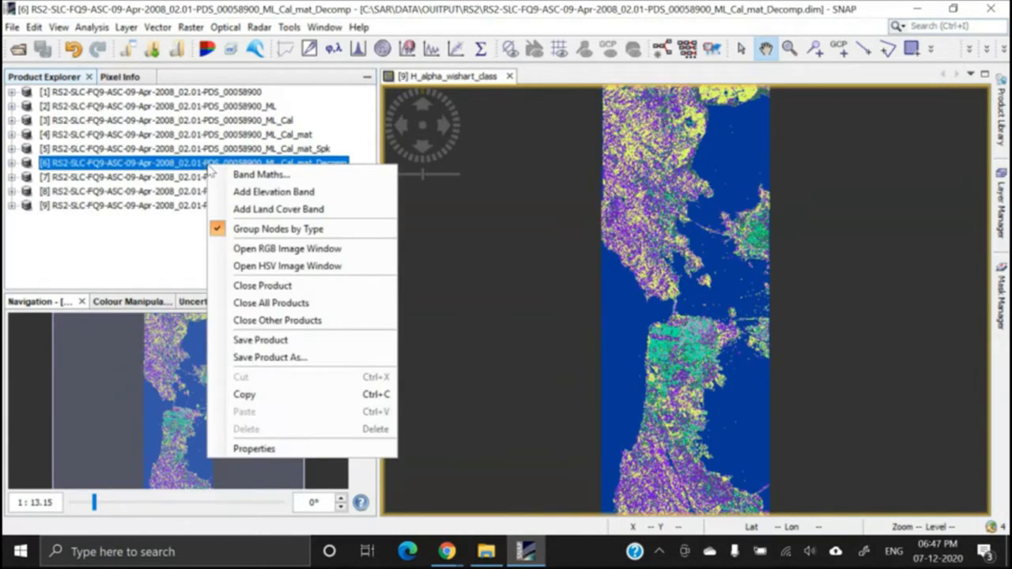
click(308, 260)
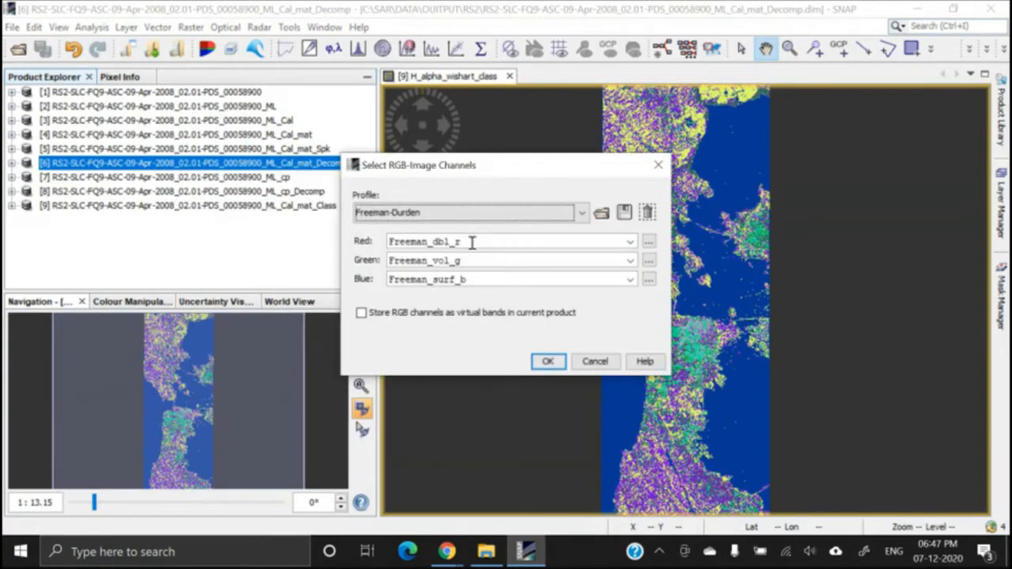
click(548, 362)
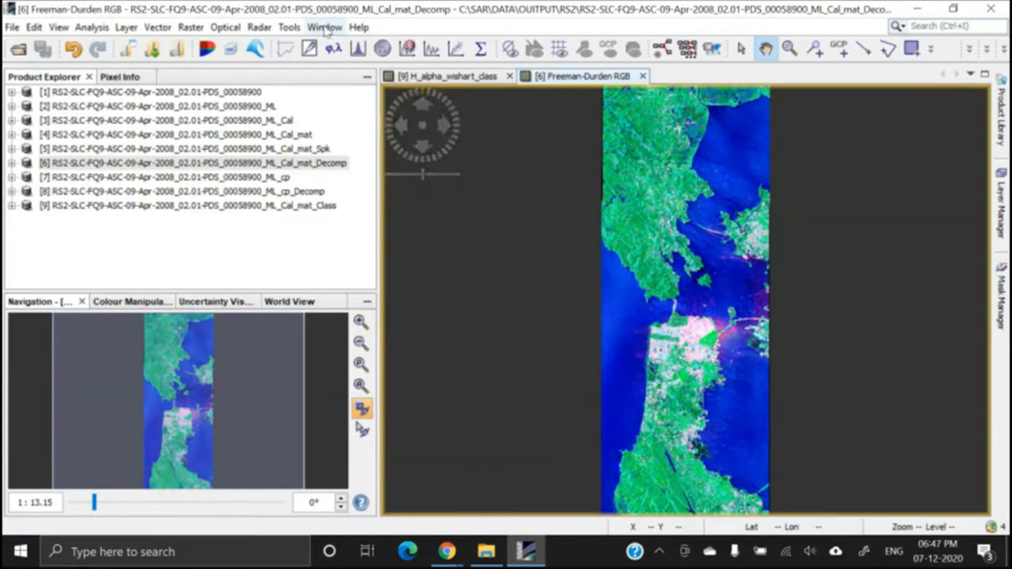
Tile the Freeman-Durden RGB and H_alpha_wishart_class image windows vertically
click(364, 408)
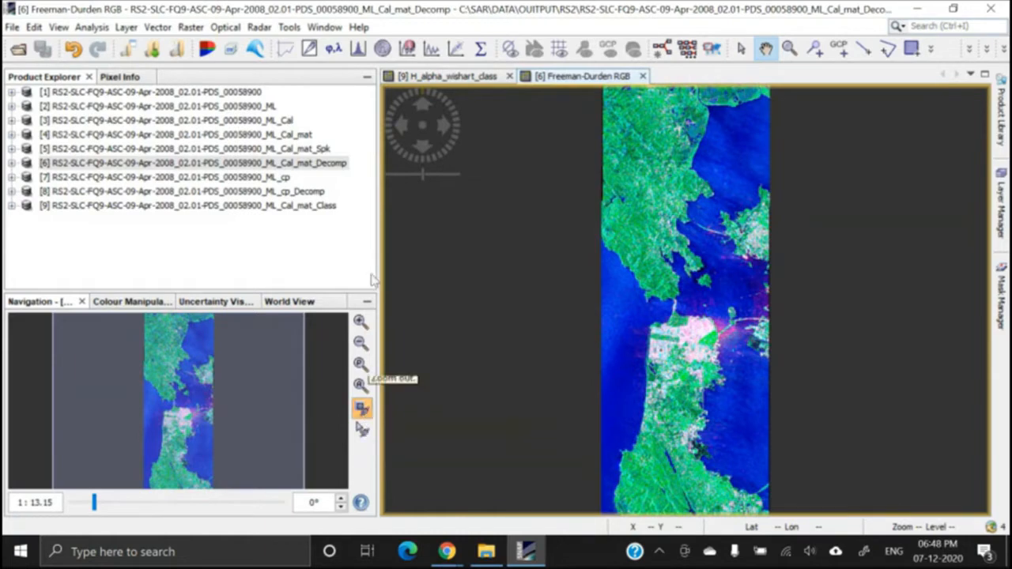
click(323, 28)
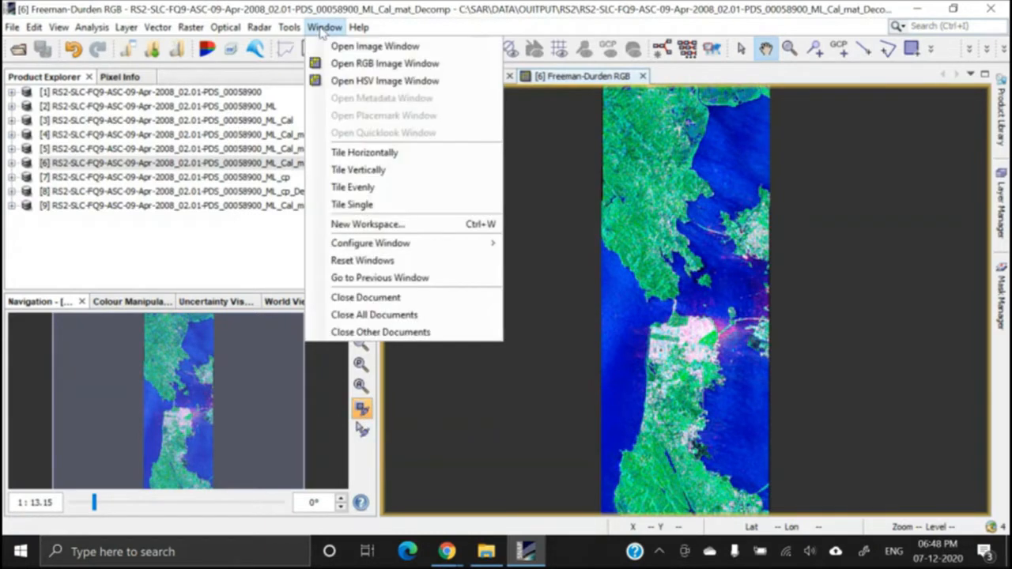
click(387, 165)
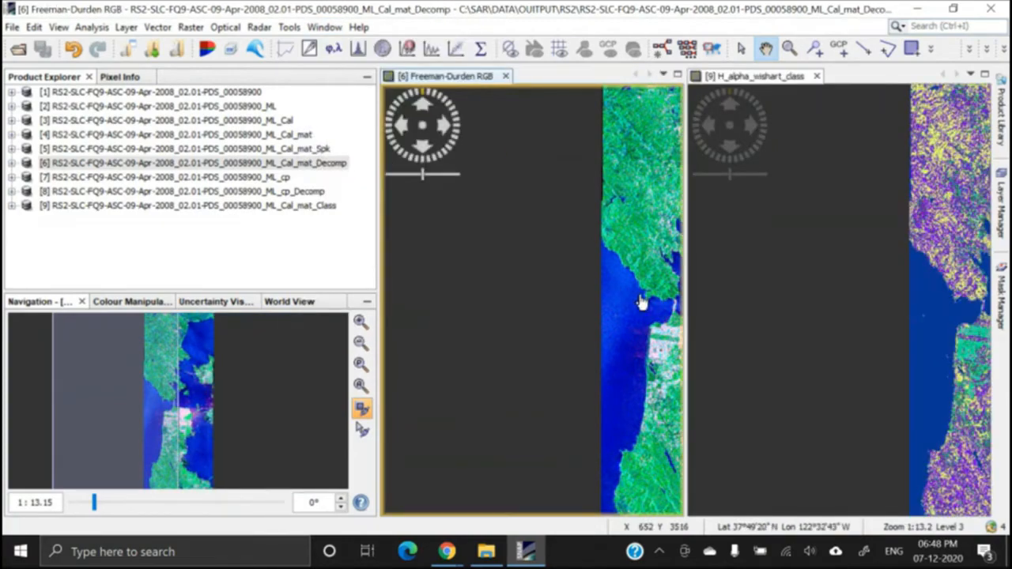
Compare the San Francisco urban area at 1:2 scale in the Freeman-Durden RGB and H_alpha_wishart_class views
drag(647, 312, 550, 304)
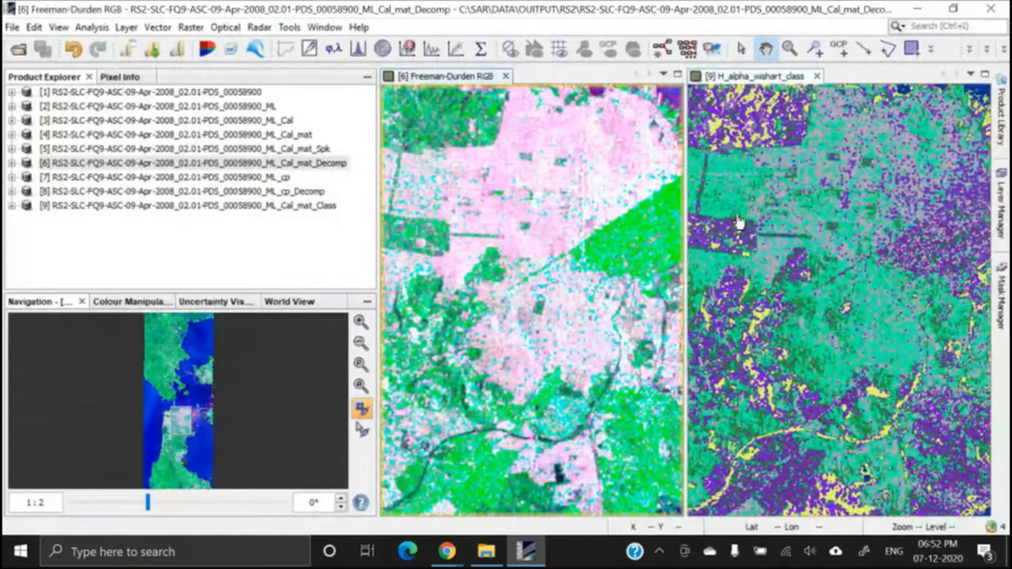
click(748, 220)
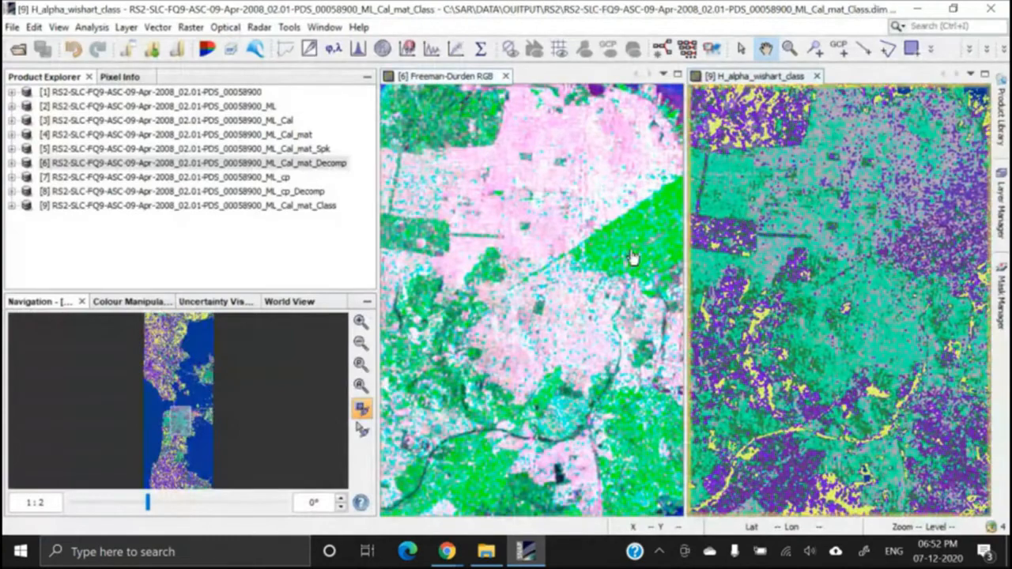
click(557, 276)
click(773, 250)
click(530, 298)
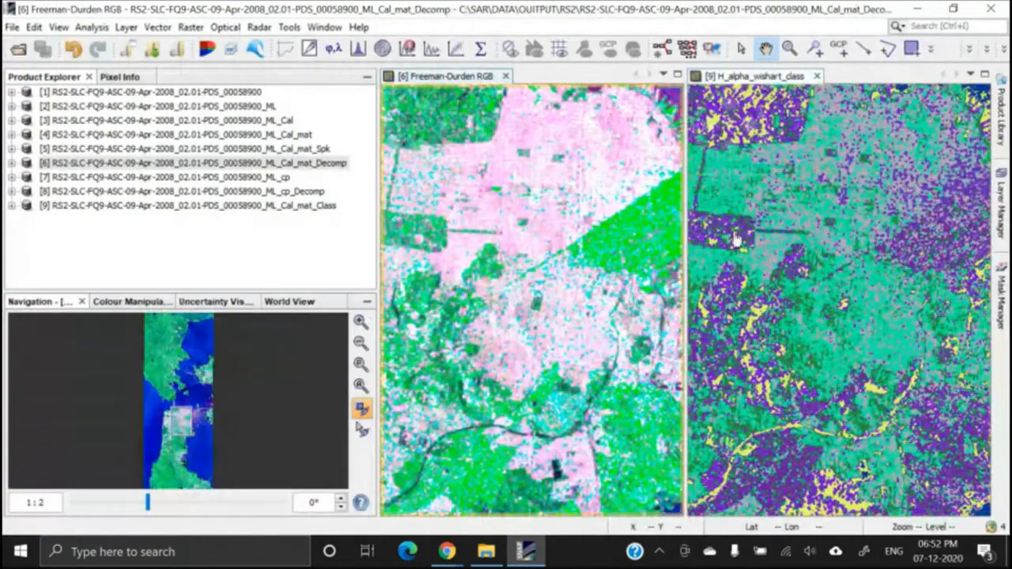
click(809, 215)
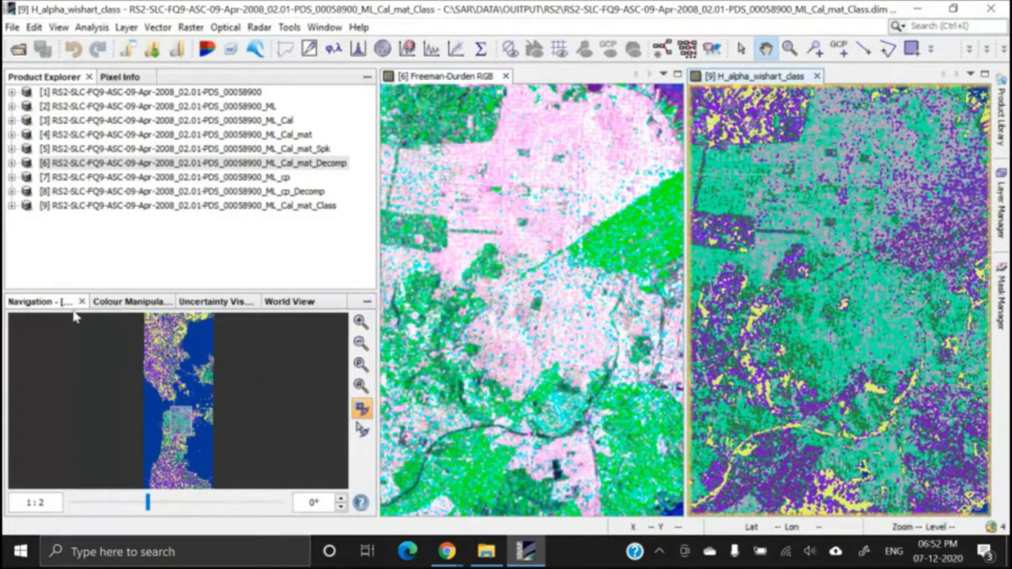
Show the colour table of H_alpha_wishart_class with columns resized to fit the class descriptions, and select the no data class
click(133, 302)
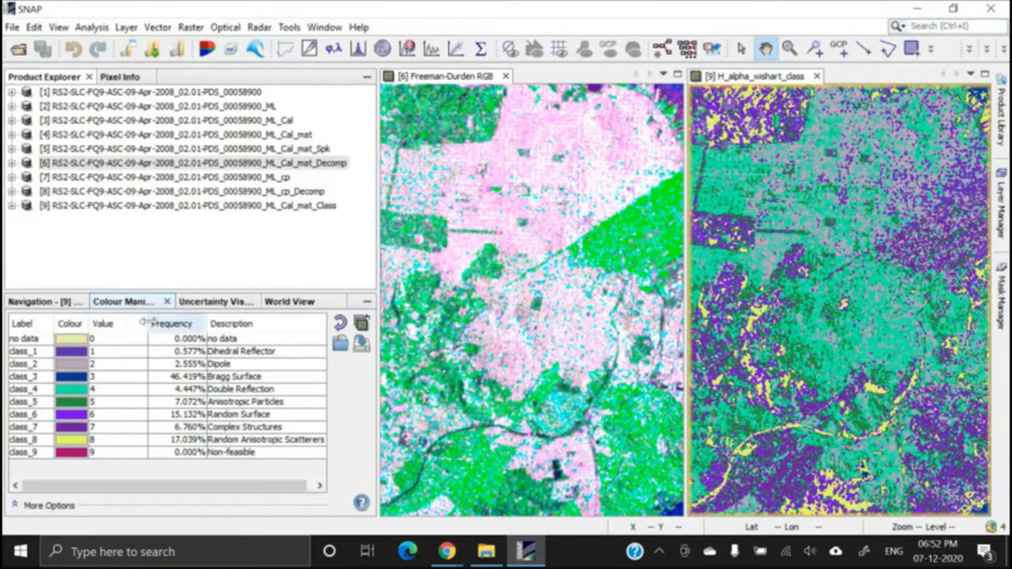
drag(147, 322, 106, 321)
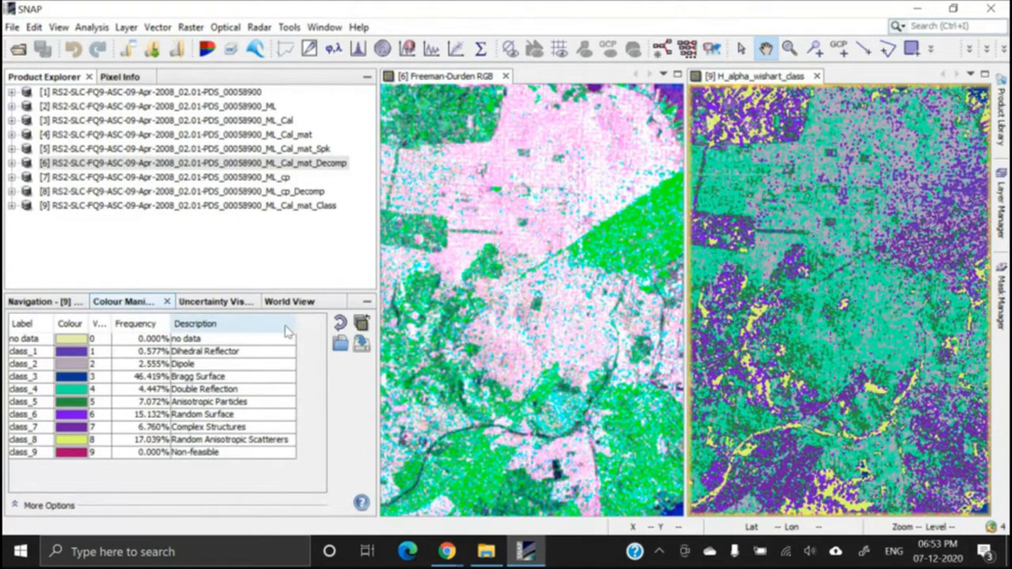
drag(297, 323, 315, 323)
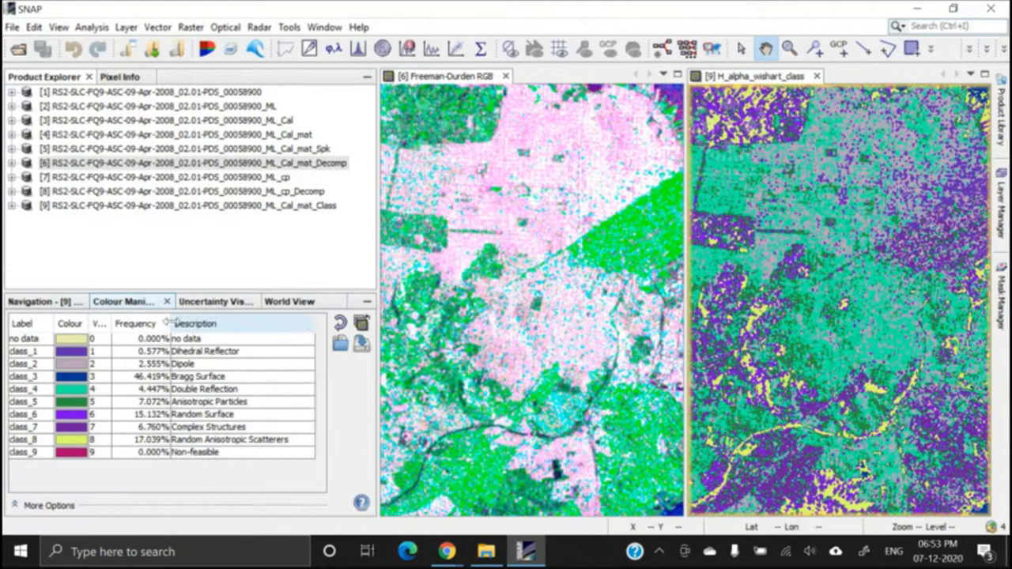
drag(168, 322, 175, 322)
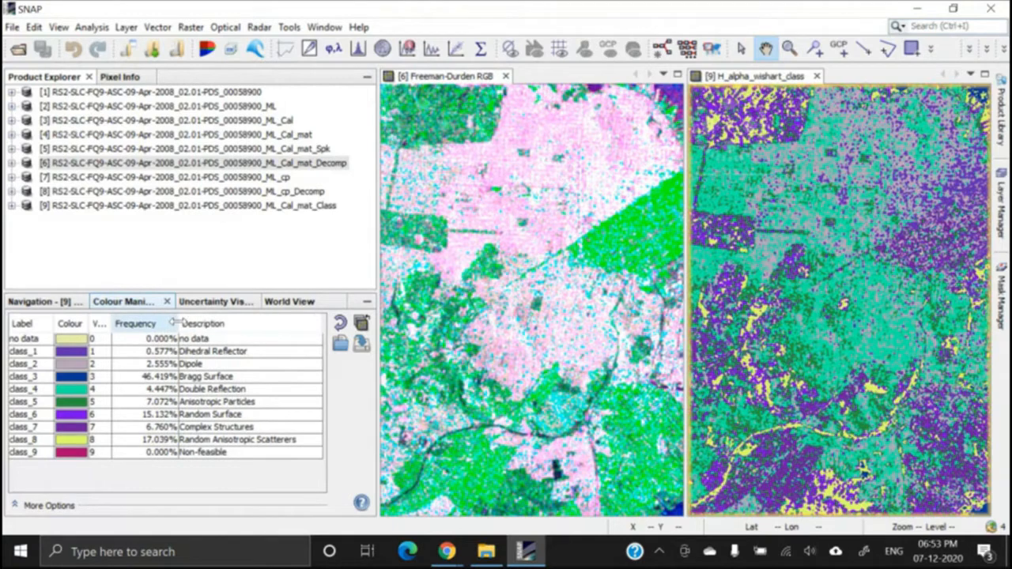
mouse_move(110, 323)
mouse_down()
mouse_move(126, 323)
mouse_move(111, 324)
mouse_up()
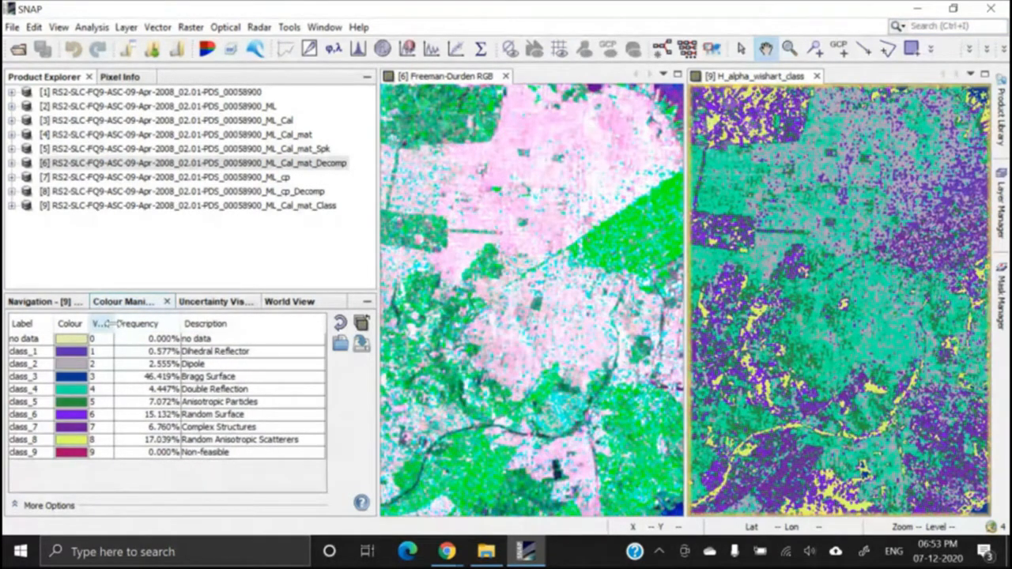
click(28, 343)
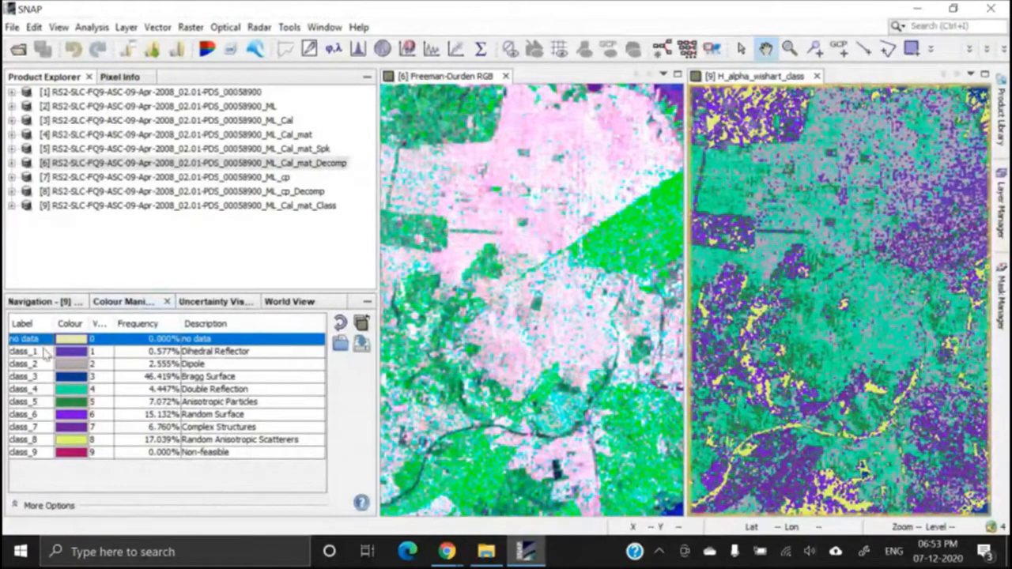
Switch to Microsoft Whiteboard and sketch an irregular closed outline in red in the middle of the board
mouse_move(435, 556)
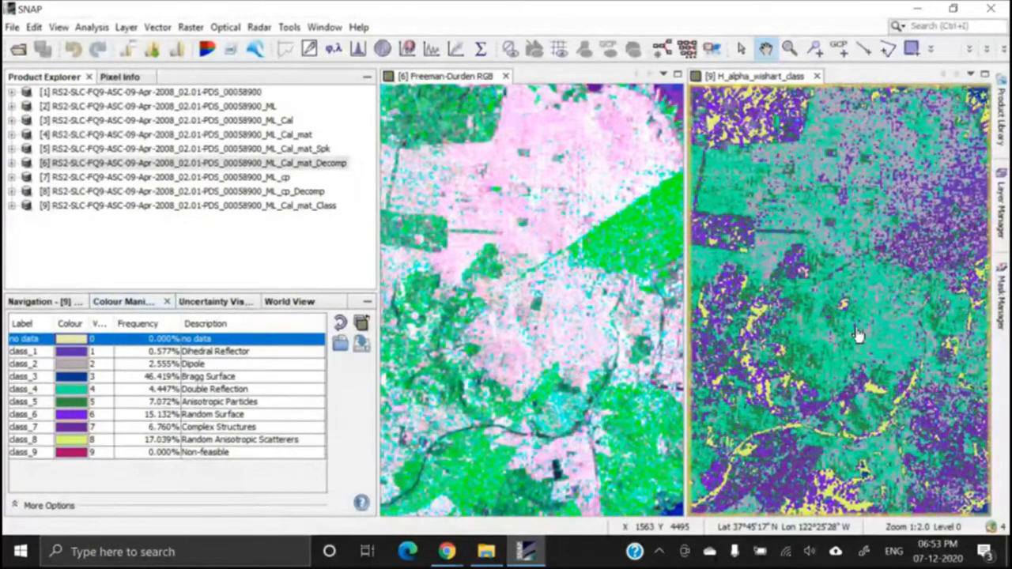
click(864, 552)
click(783, 517)
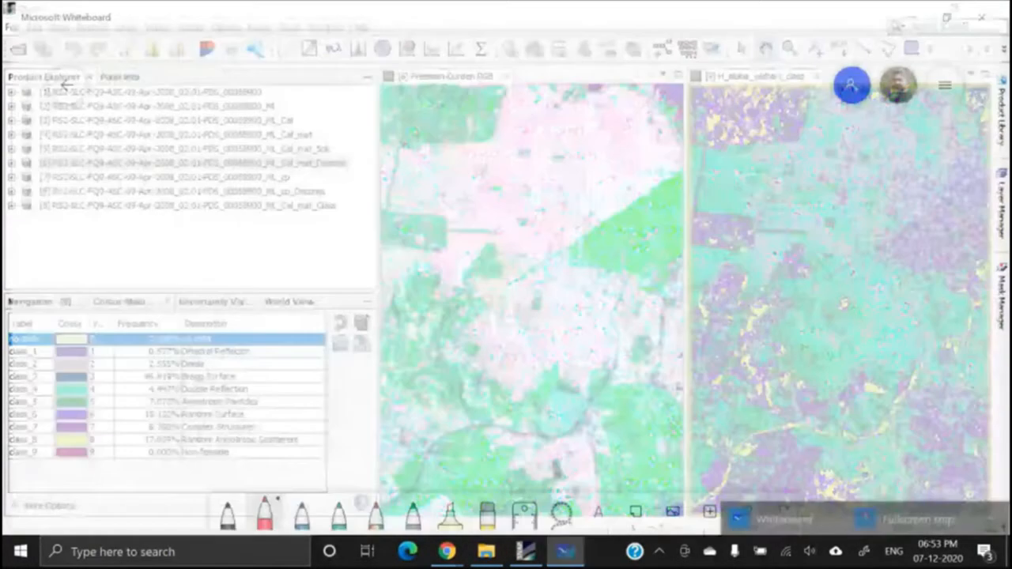
mouse_move(475, 190)
mouse_down()
mouse_move(448, 242)
mouse_move(518, 273)
mouse_move(497, 172)
mouse_move(470, 190)
mouse_up()
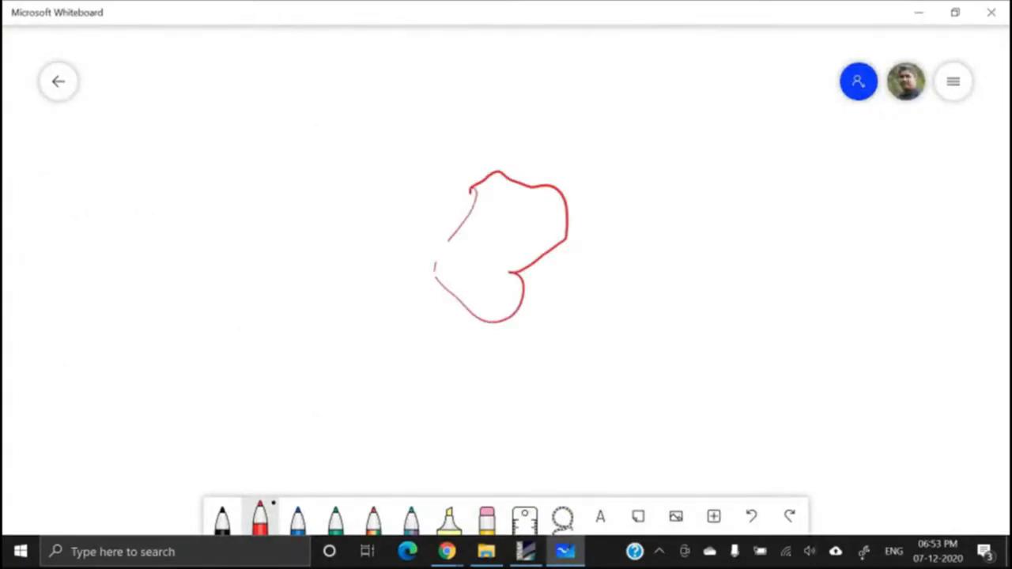
drag(449, 240, 442, 275)
Draw a red rectangular frame tightly enclosing the irregular outline
drag(429, 179, 435, 329)
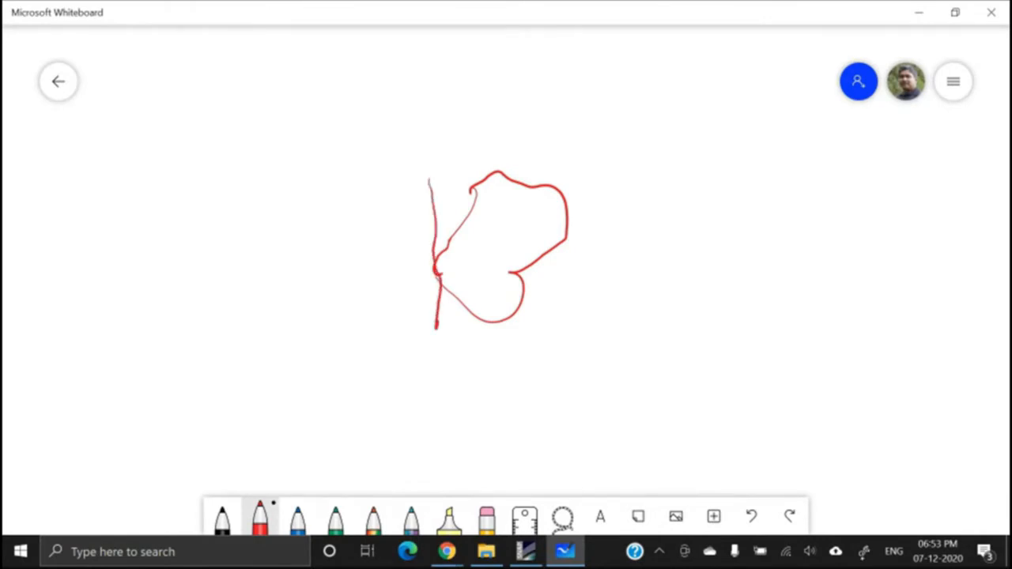
mouse_move(430, 178)
mouse_down()
mouse_move(574, 166)
mouse_move(553, 356)
mouse_up()
click(433, 335)
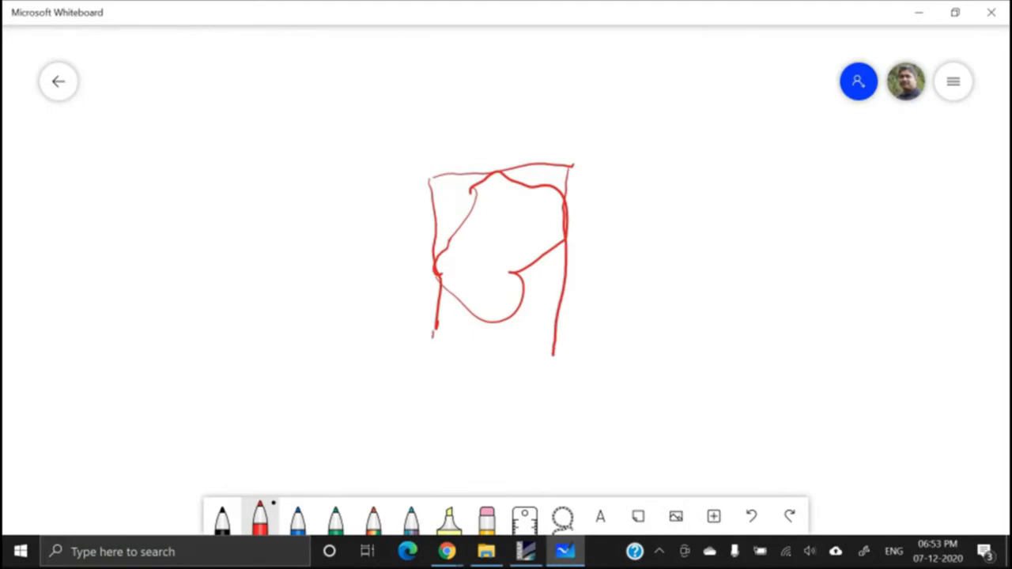
mouse_move(431, 353)
mouse_down()
mouse_move(448, 331)
mouse_move(569, 319)
mouse_up()
Hatch the four corner areas between the irregular outline and its rectangular frame in red
mouse_move(543, 263)
mouse_down()
mouse_move(524, 289)
mouse_move(531, 307)
mouse_up()
drag(558, 277, 547, 318)
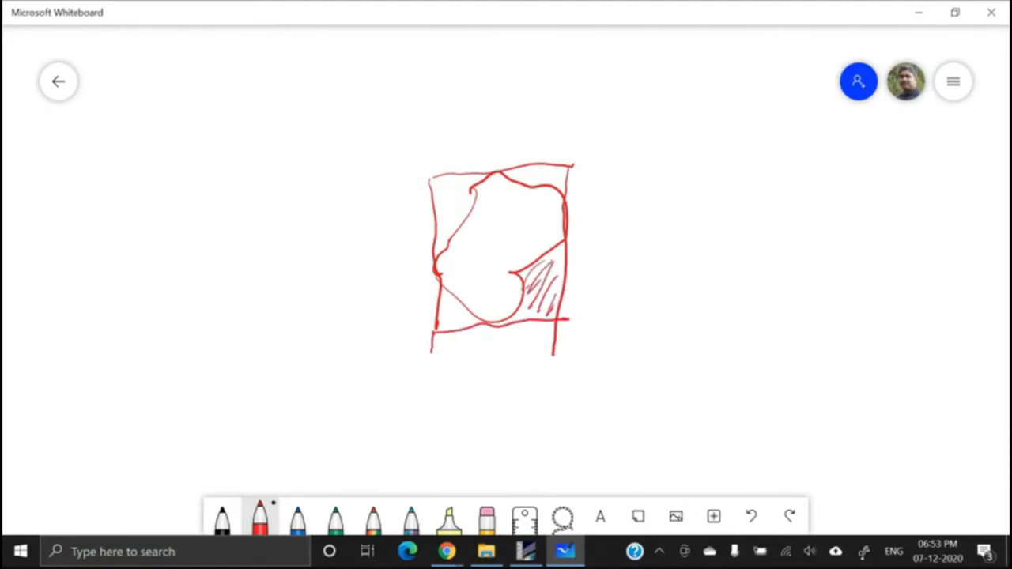
drag(457, 179, 434, 223)
mouse_move(456, 185)
mouse_down()
mouse_move(437, 218)
mouse_move(444, 212)
mouse_up()
drag(471, 211, 443, 245)
drag(444, 175, 436, 201)
mouse_move(460, 192)
mouse_down()
mouse_move(438, 229)
mouse_move(446, 234)
mouse_up()
drag(466, 205, 447, 232)
drag(536, 166, 527, 179)
mouse_move(548, 169)
mouse_down()
mouse_move(531, 184)
mouse_move(555, 184)
mouse_move(530, 177)
mouse_up()
drag(563, 174, 541, 188)
drag(457, 297, 441, 326)
drag(462, 302, 447, 330)
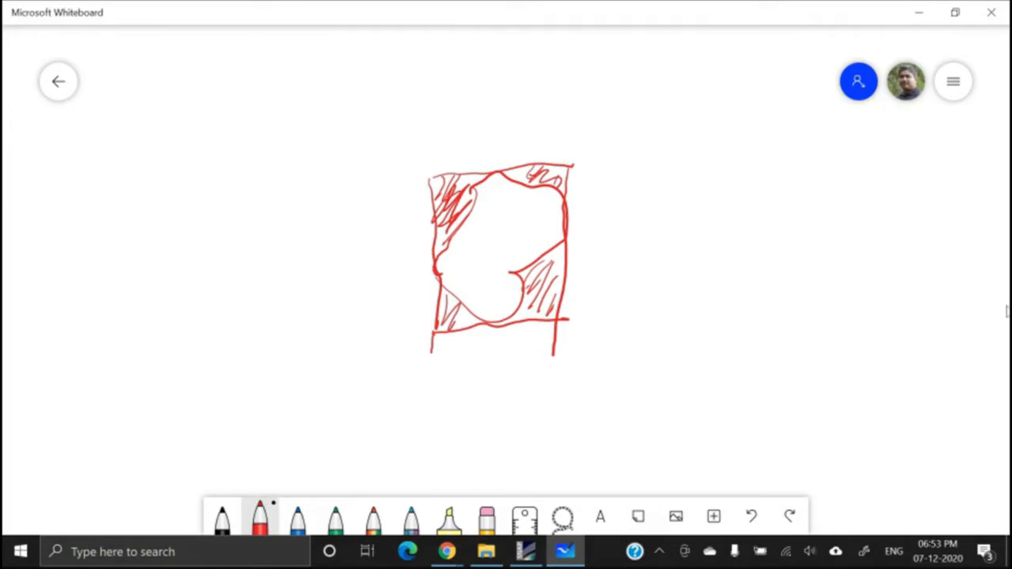
Draw a larger empty red quadrilateral to the right of the hatched sketch, and switch back to SNAP
mouse_move(669, 186)
mouse_down()
mouse_move(845, 196)
mouse_move(857, 439)
mouse_move(686, 324)
mouse_move(854, 441)
mouse_up()
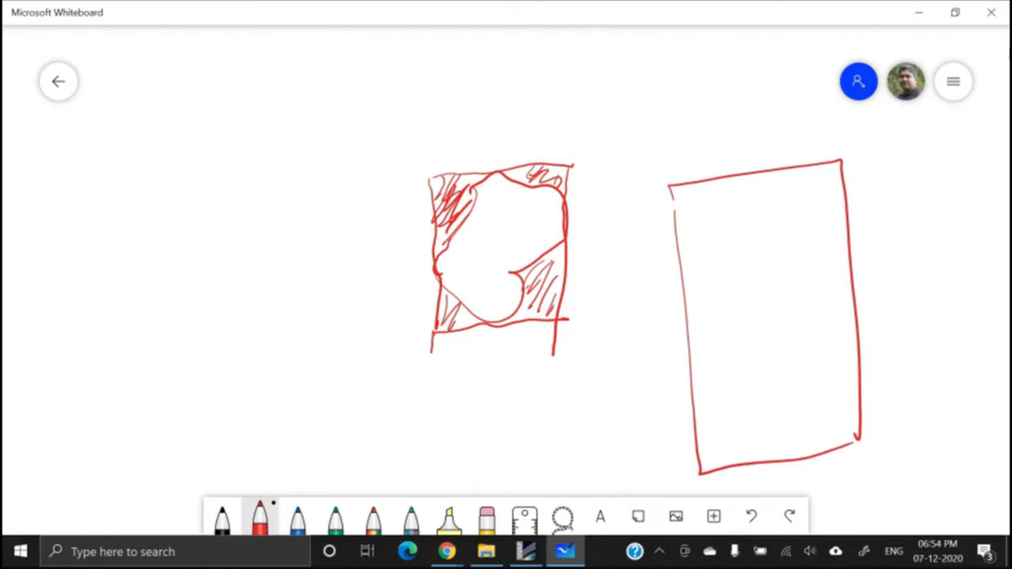
click(919, 12)
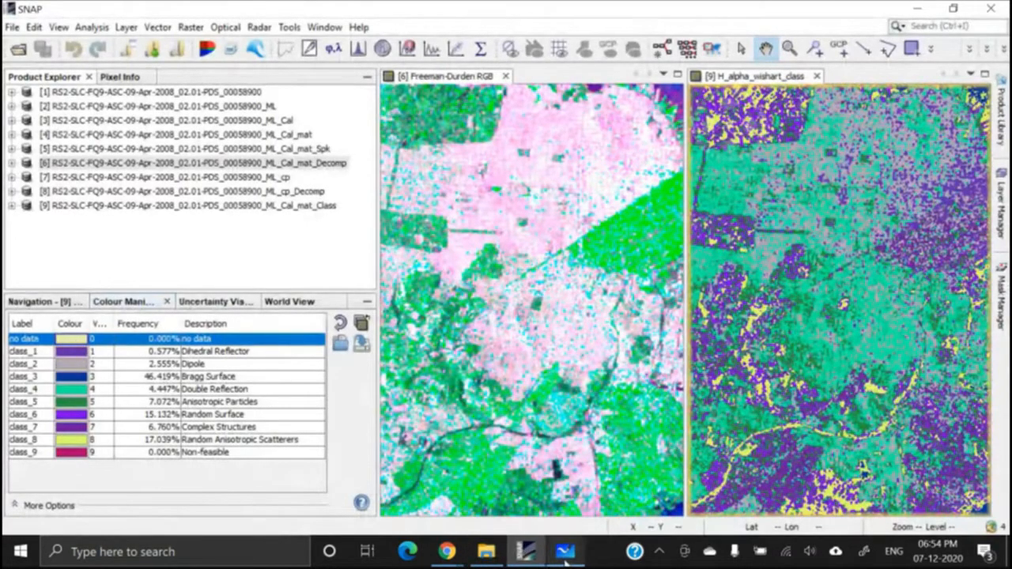
click(602, 491)
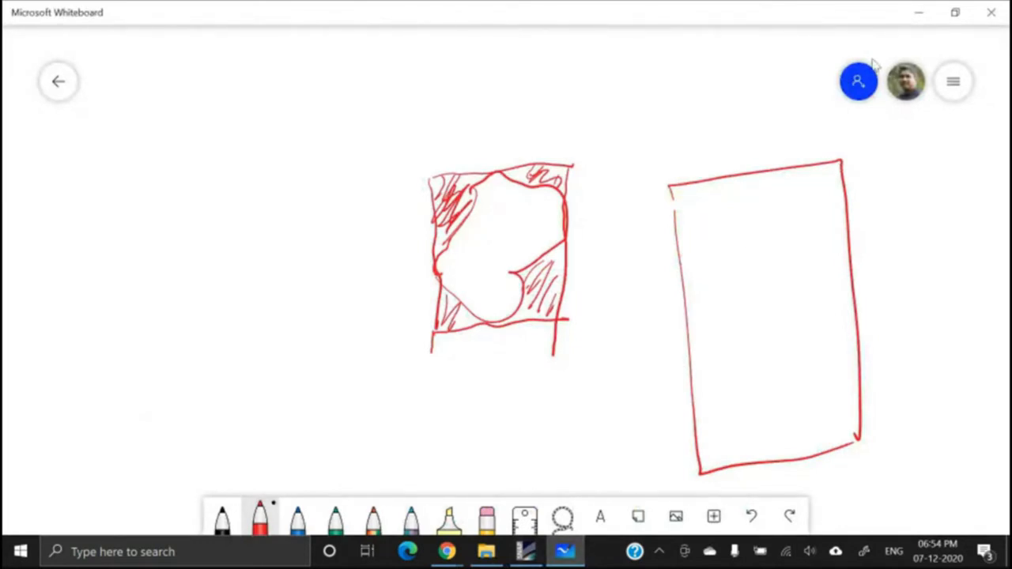
click(917, 12)
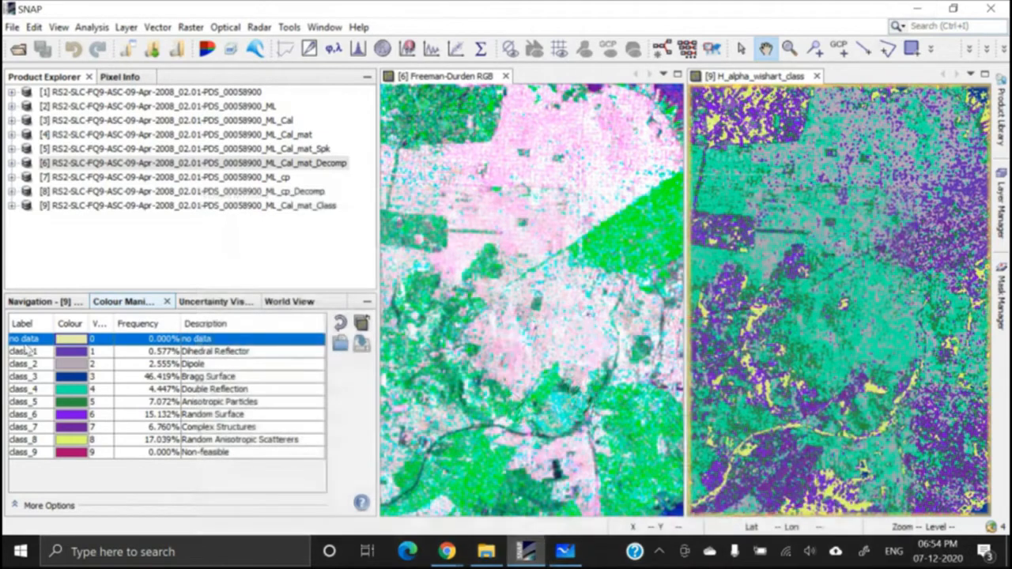
Check the class_1 Dihedral Reflector and class_9 Non-feasible entries in the colour table
click(29, 353)
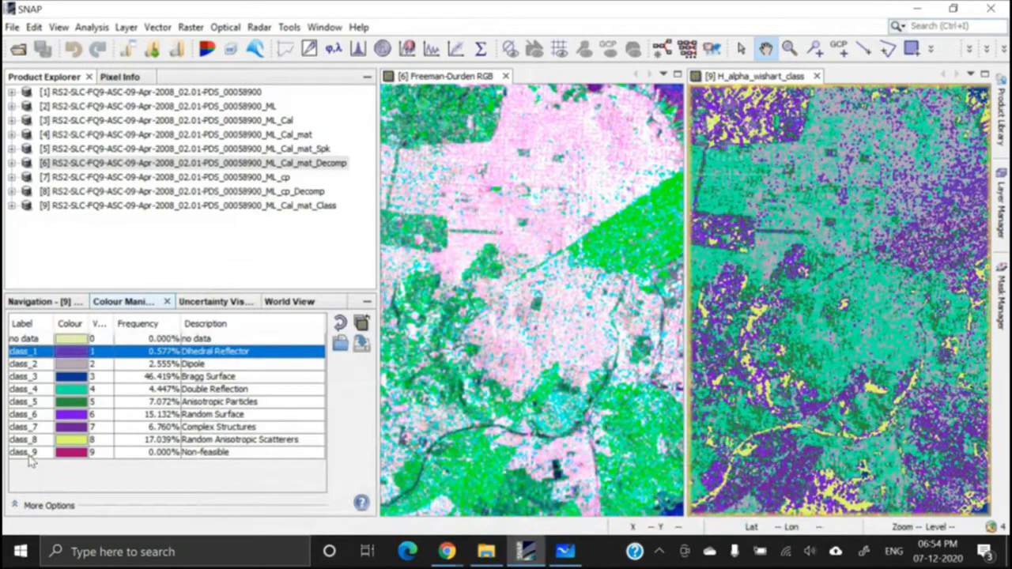
click(31, 455)
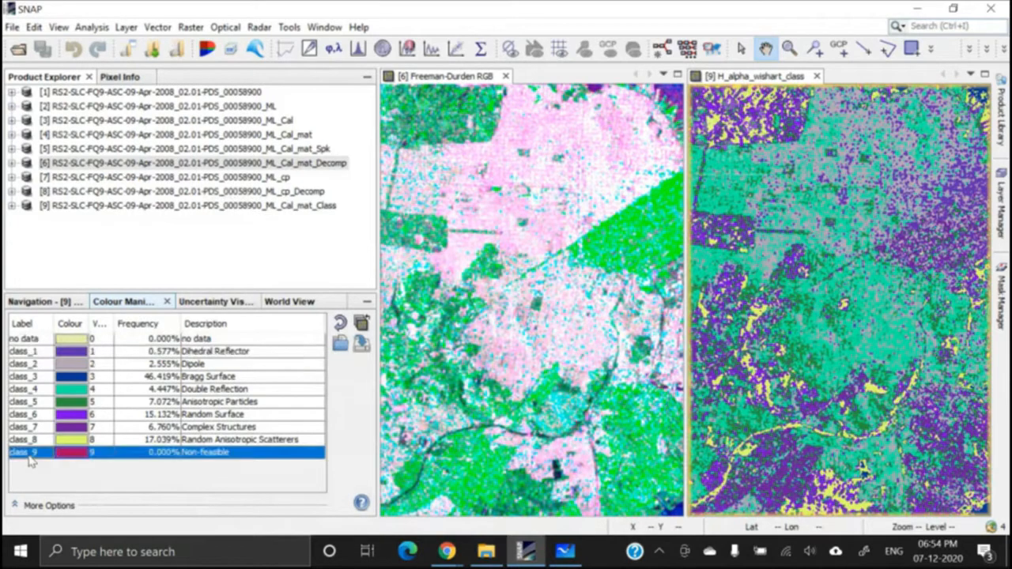
Look again at the class_1 and class_9 rows in the colour table of the H_alpha_wishart_class band
click(31, 353)
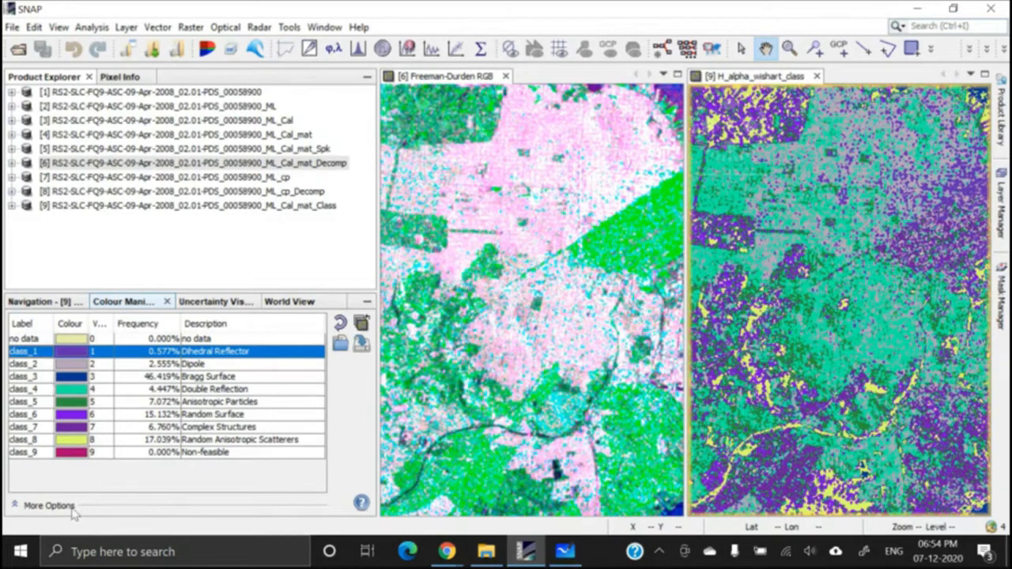
click(23, 453)
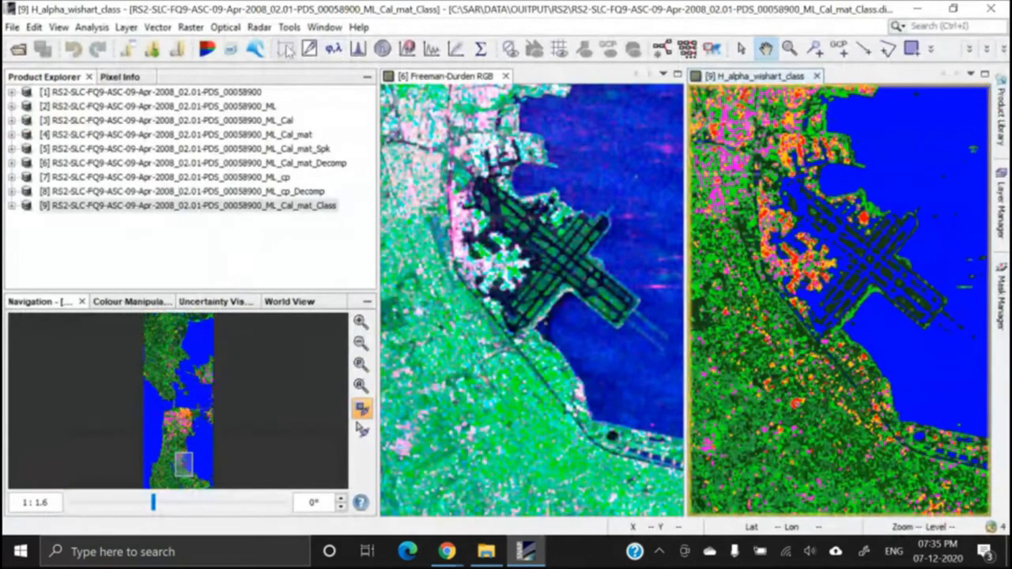
Look through the Polarimetric Classification operators for radar data and the general Classification options for raster data
click(259, 26)
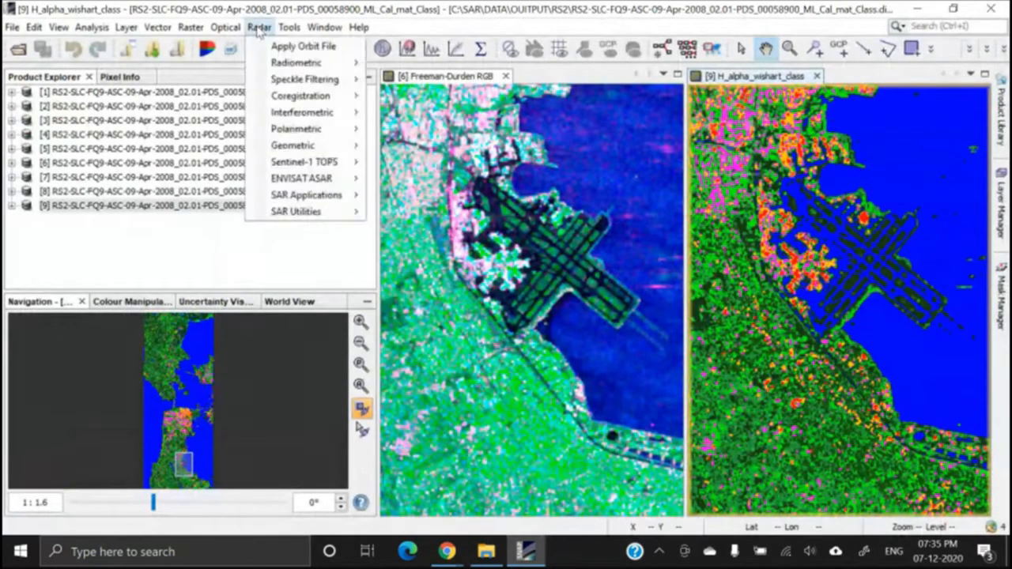
mouse_move(304, 131)
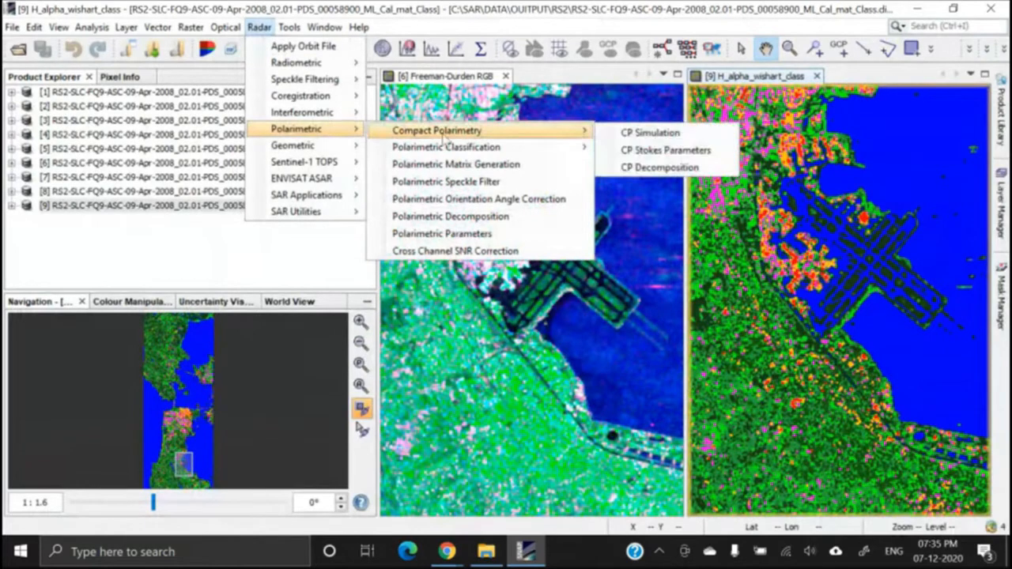
mouse_move(472, 149)
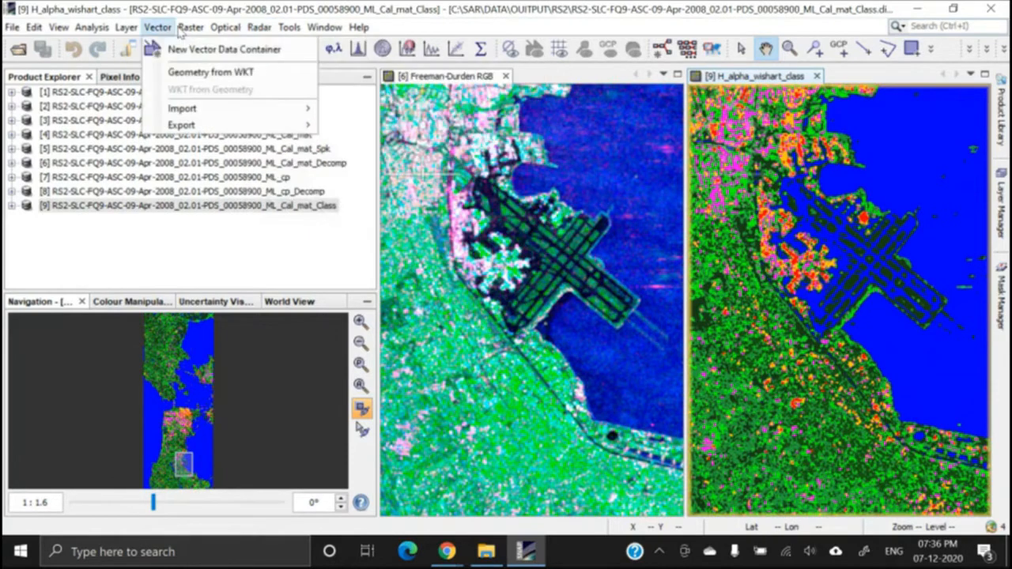
mouse_move(190, 27)
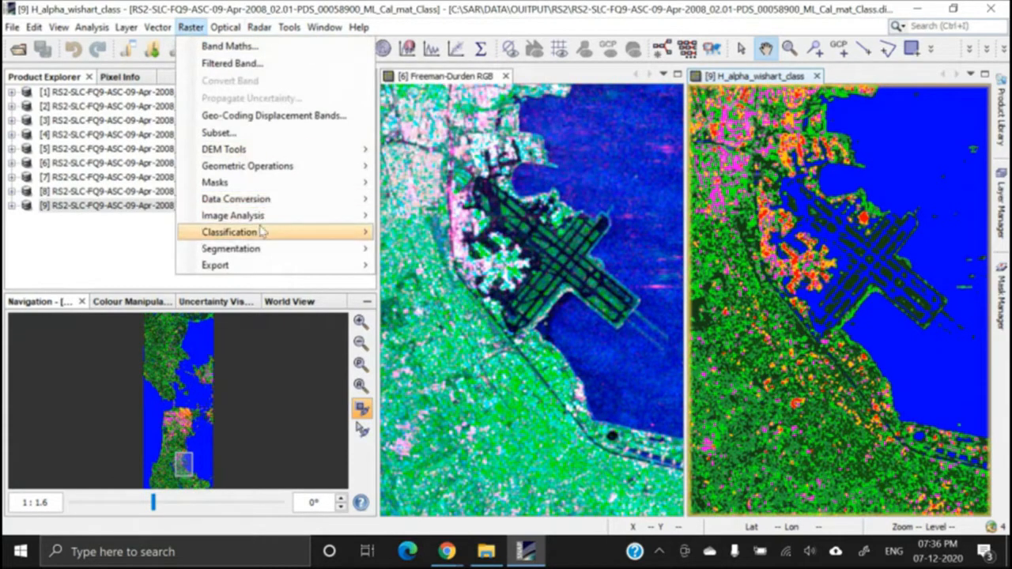
mouse_move(261, 230)
mouse_move(454, 253)
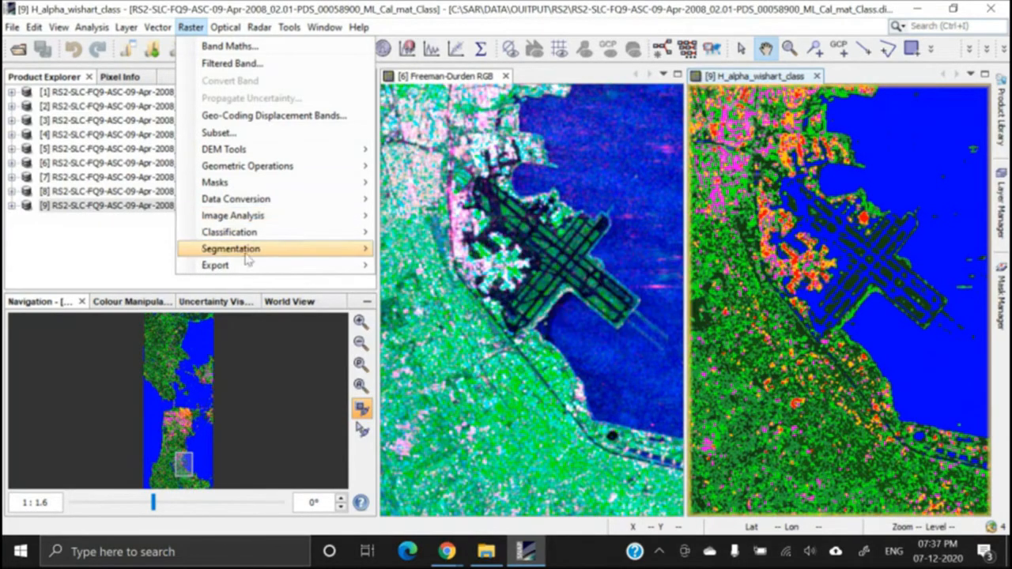
click(105, 262)
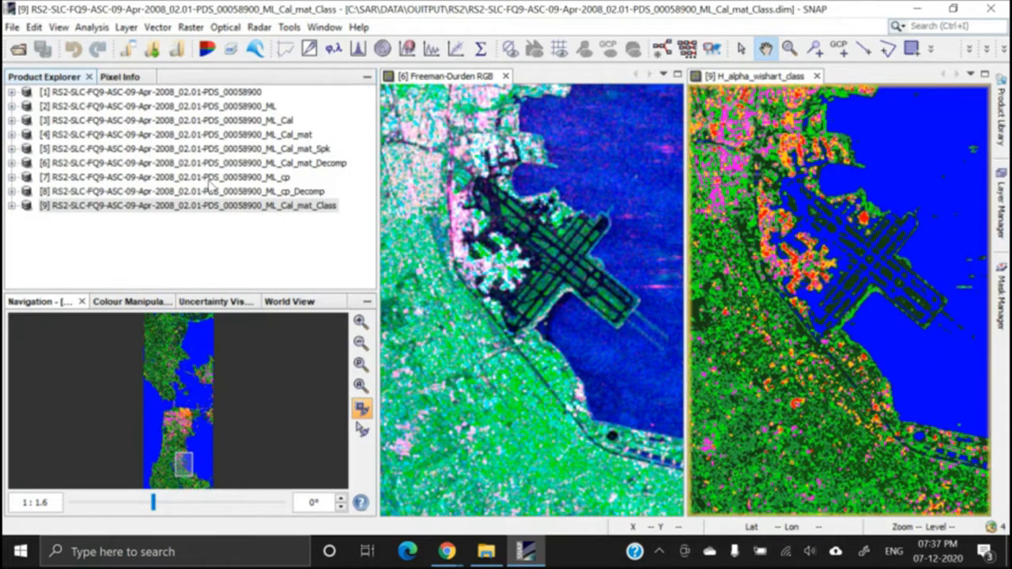
Review the Freeman_dbl_r, Freeman_vol_g and Freeman_surf_b bands of the ML_Cal_mat_Decomp product, then collapse the product
click(272, 163)
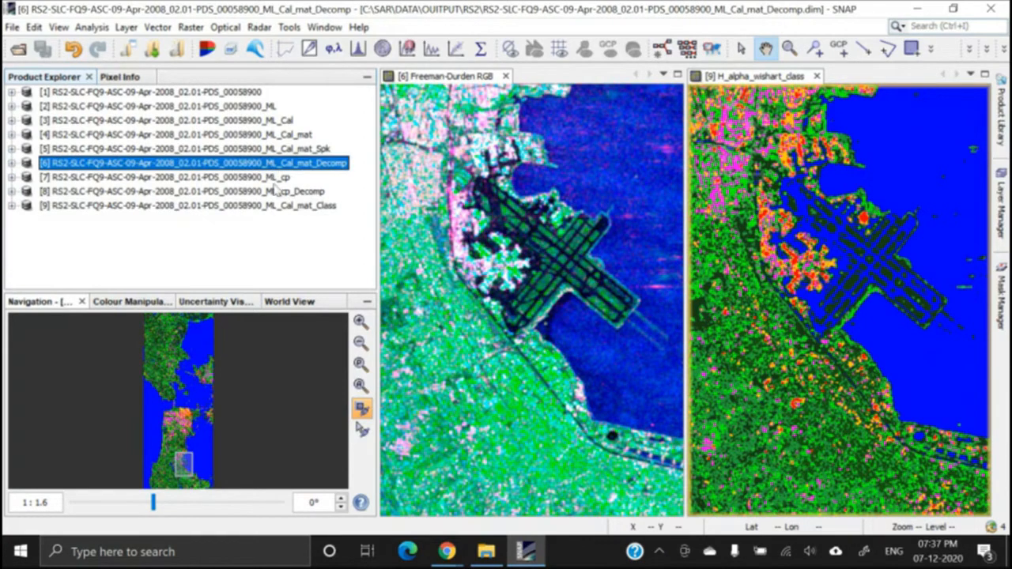
click(272, 191)
click(272, 163)
click(12, 163)
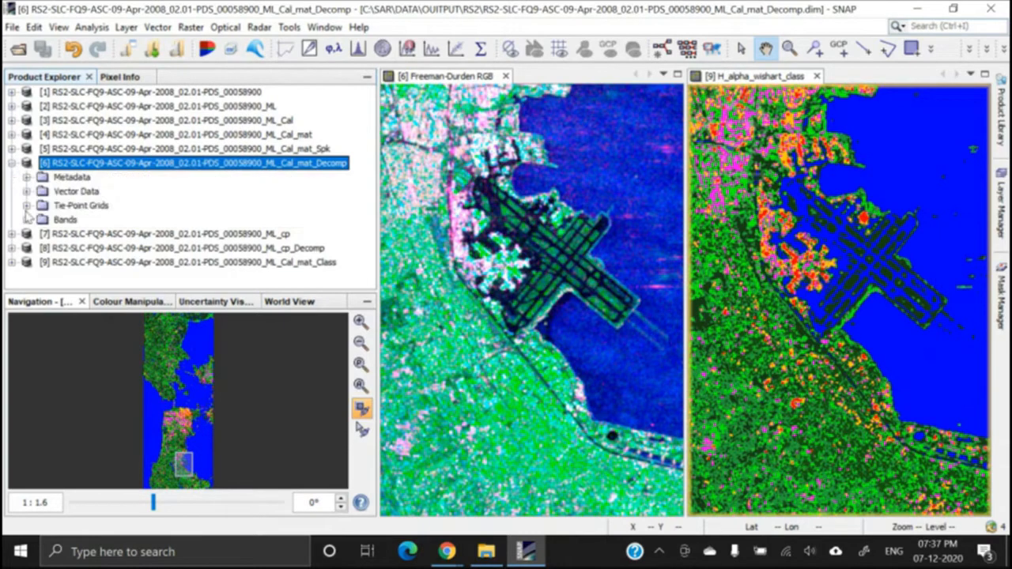
click(27, 220)
click(96, 234)
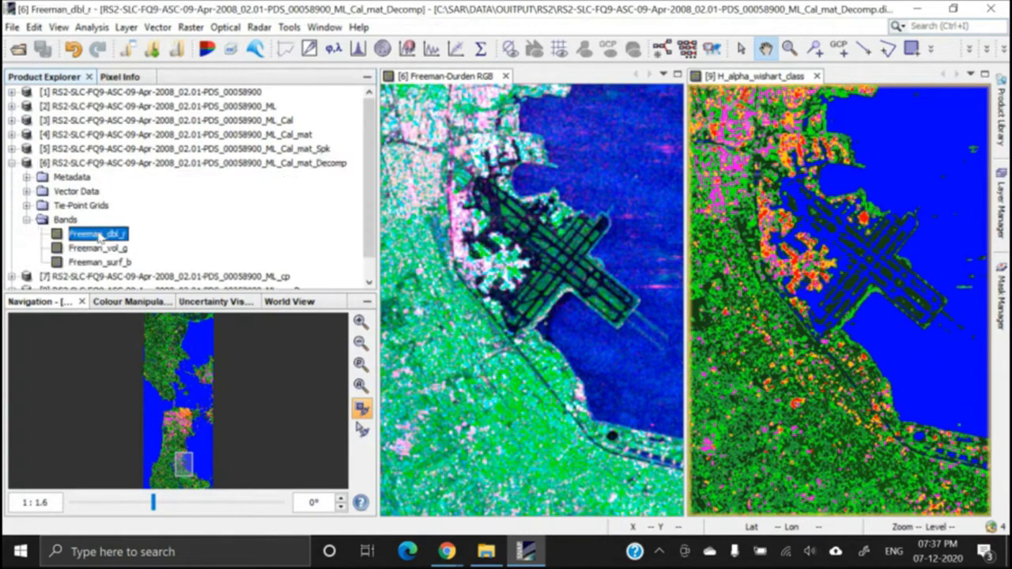
click(99, 248)
click(101, 264)
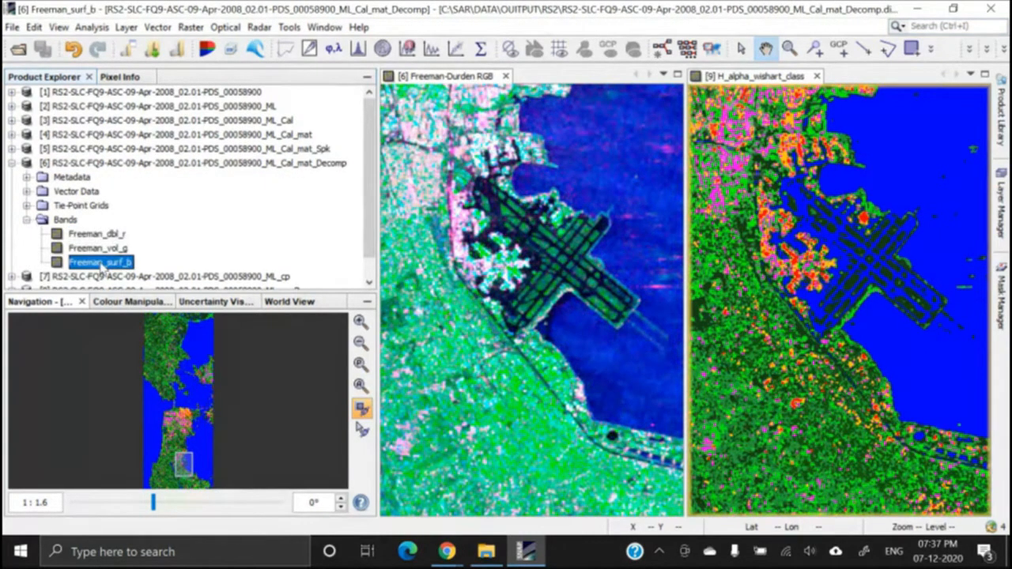
click(96, 234)
click(99, 250)
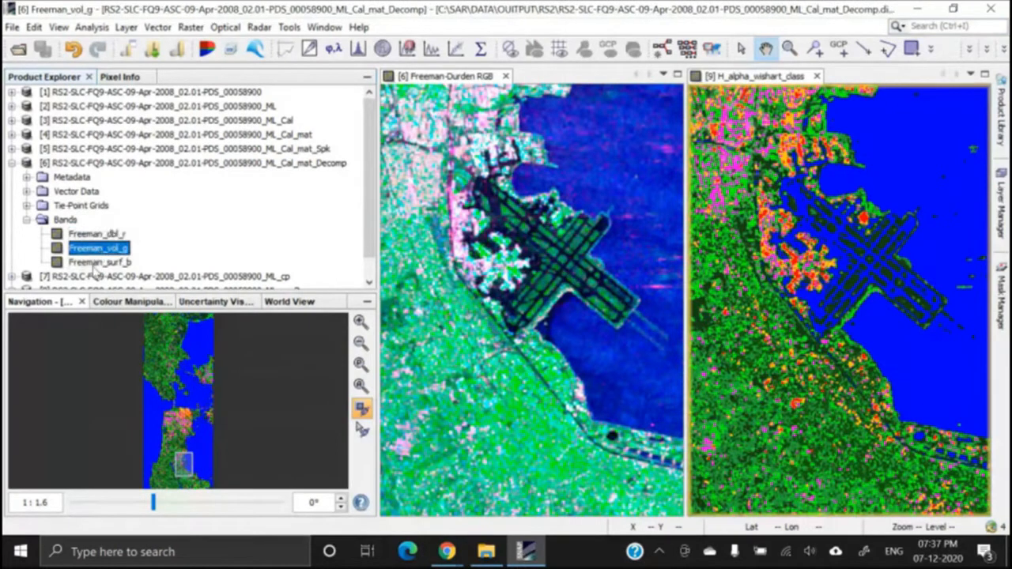
click(96, 263)
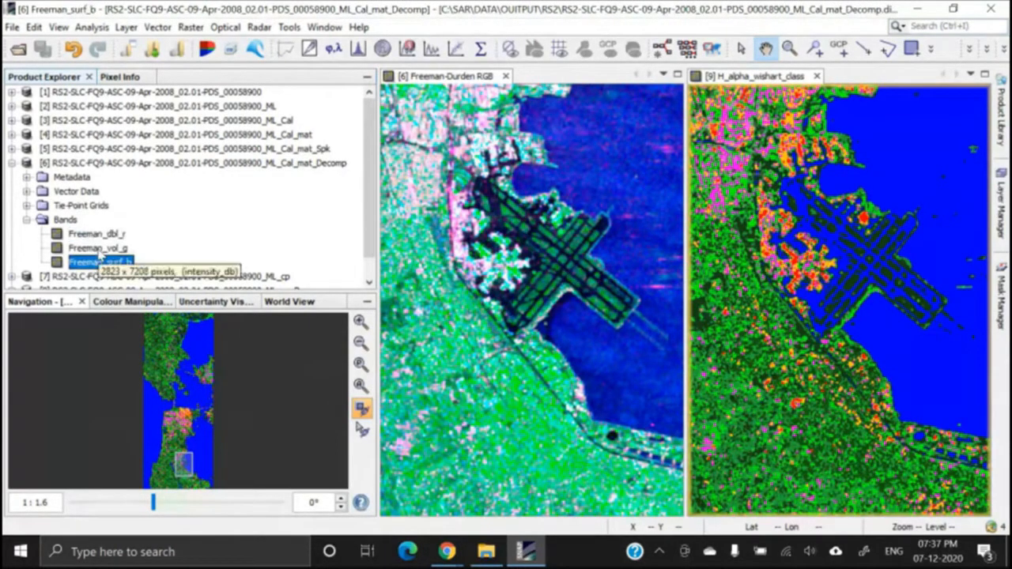
click(94, 235)
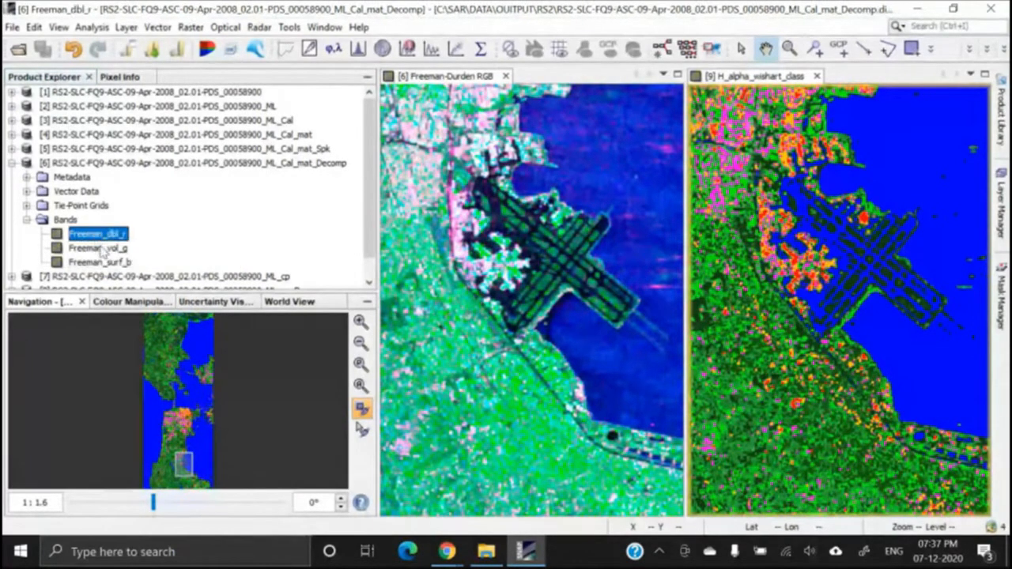
click(101, 248)
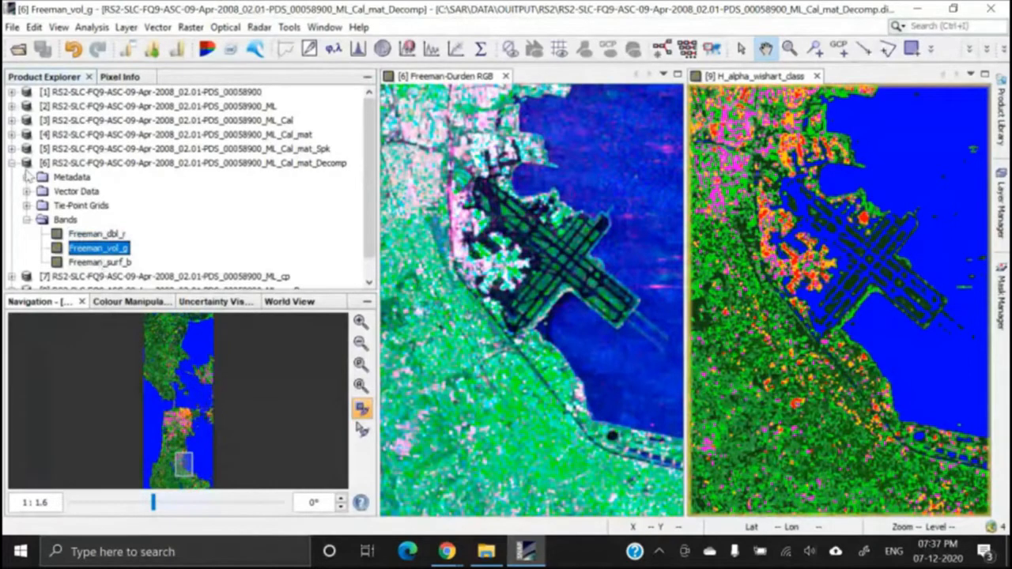
click(11, 163)
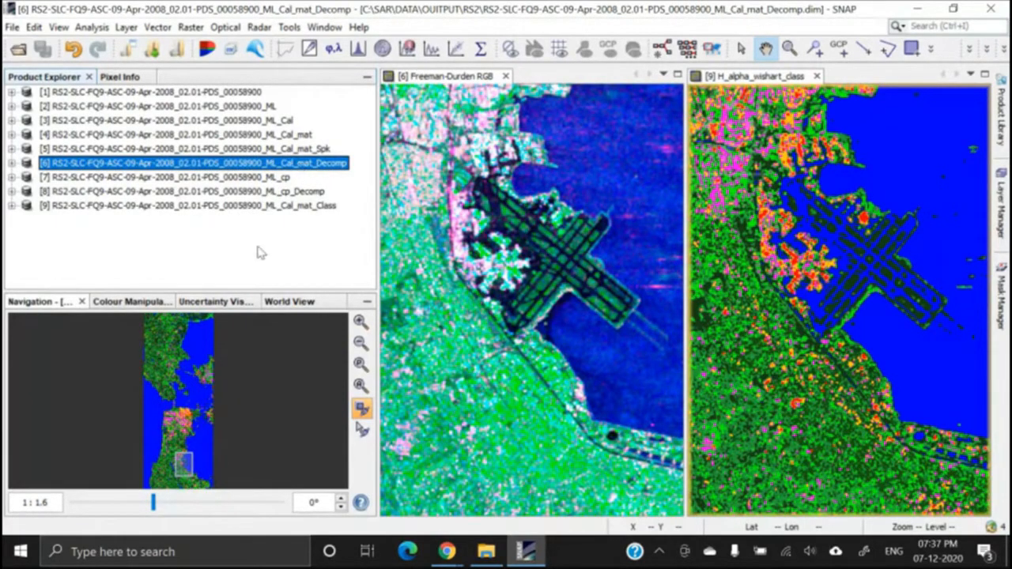
Close the H_alpha_wishart_class view and show the northern part of the scene in the Freeman-Durden RGB
click(666, 254)
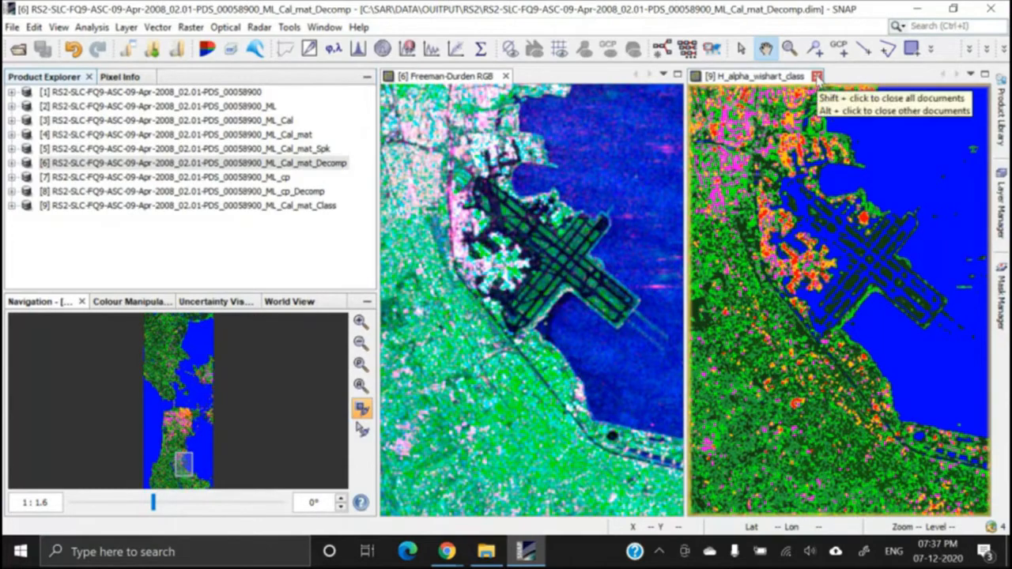
click(818, 76)
scroll(528, 323, down, 5)
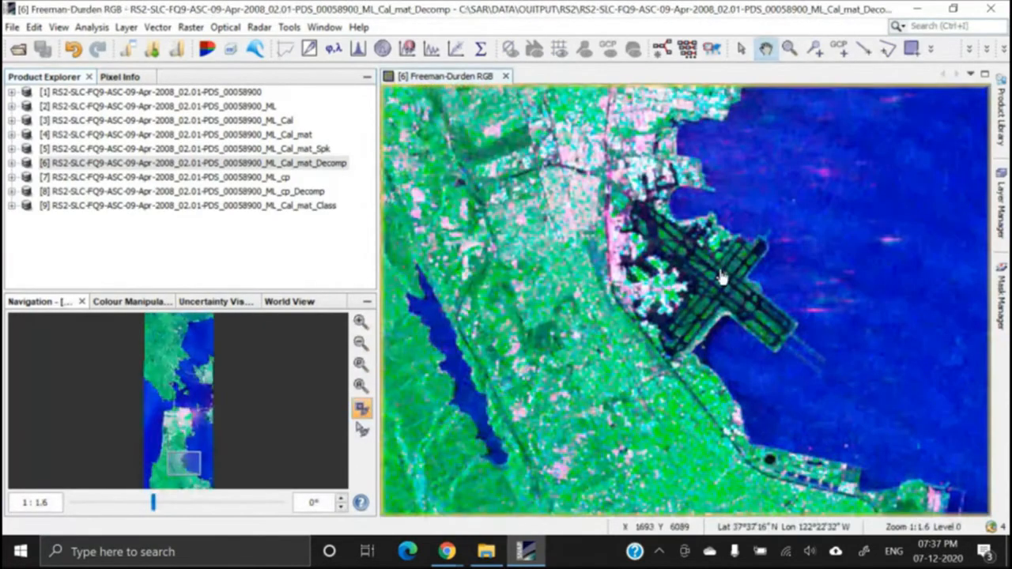
scroll(649, 232, down, 5)
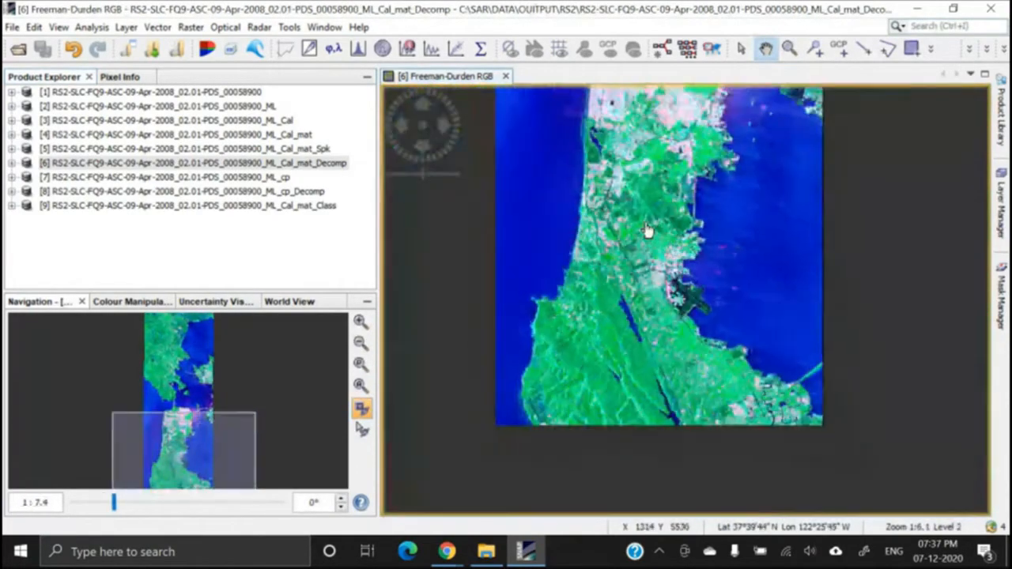
drag(654, 177, 660, 402)
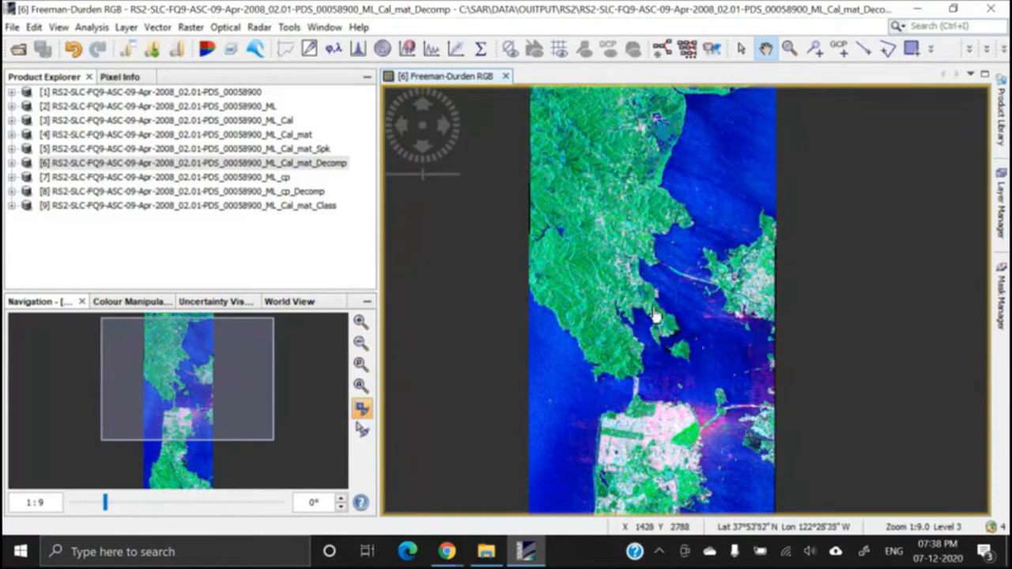
click(253, 228)
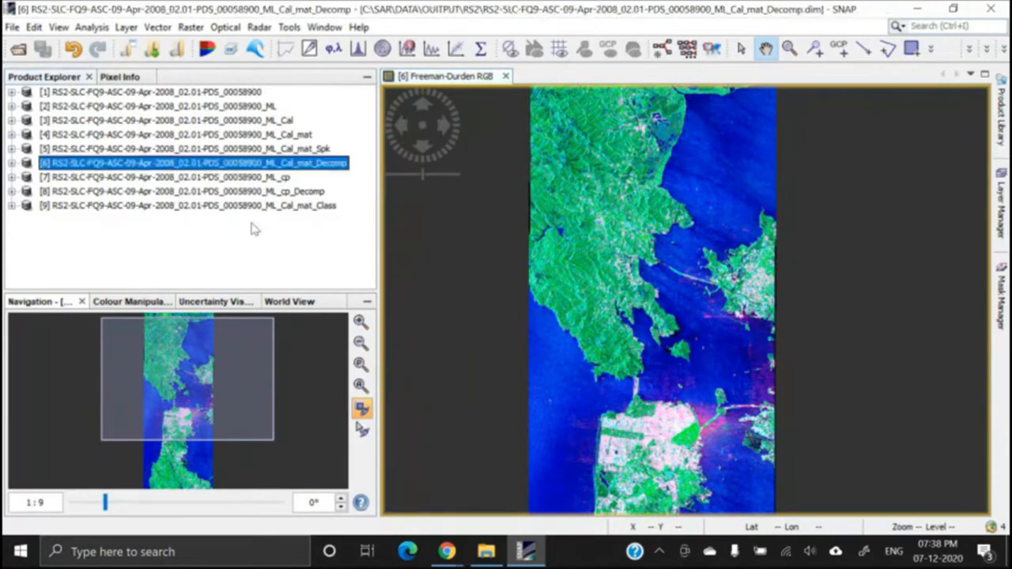
click(157, 151)
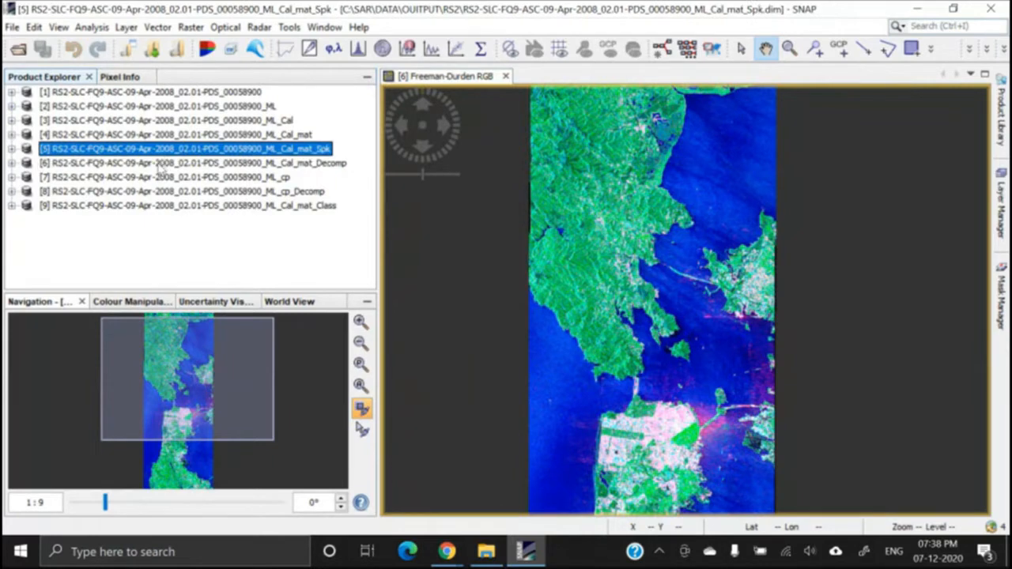
click(160, 164)
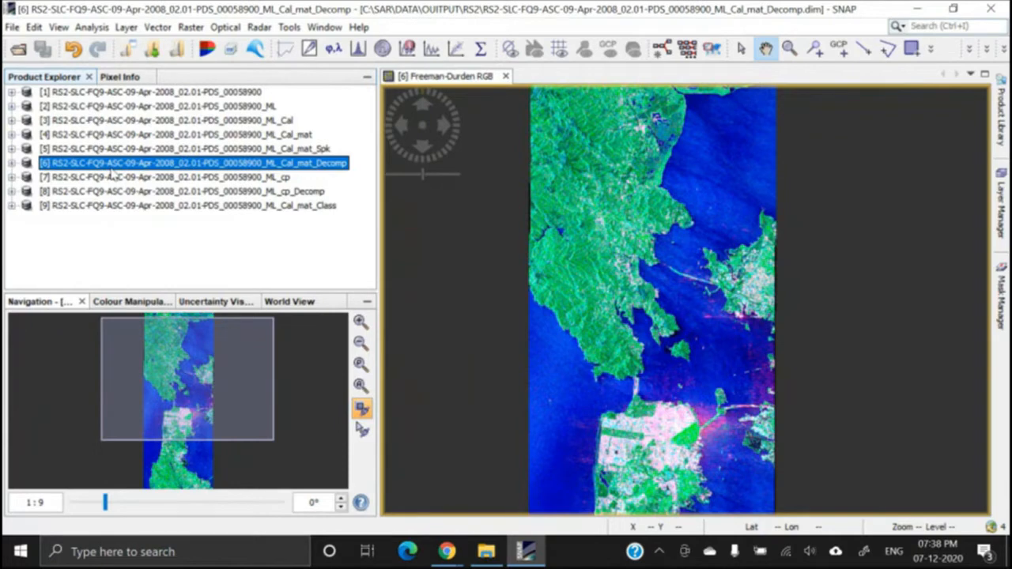
click(136, 206)
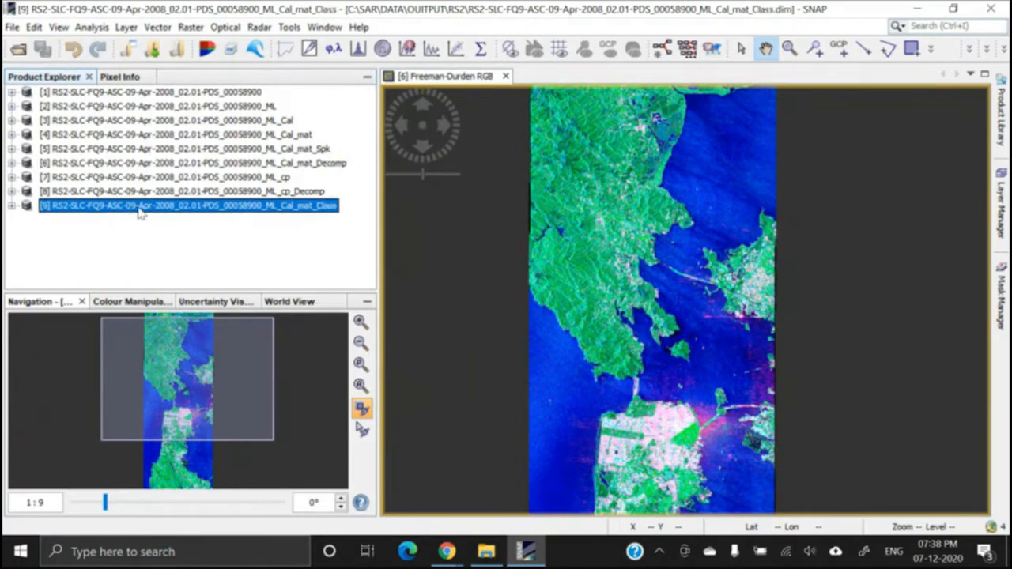
Create a new vector data container named Water in the ML_Cal_mat_Decomp product
click(145, 164)
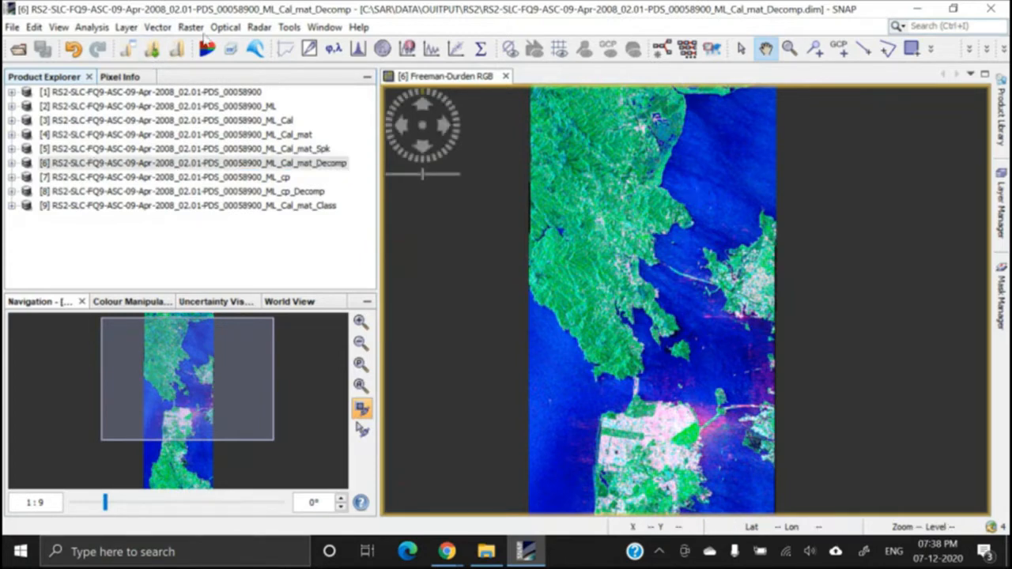
click(158, 27)
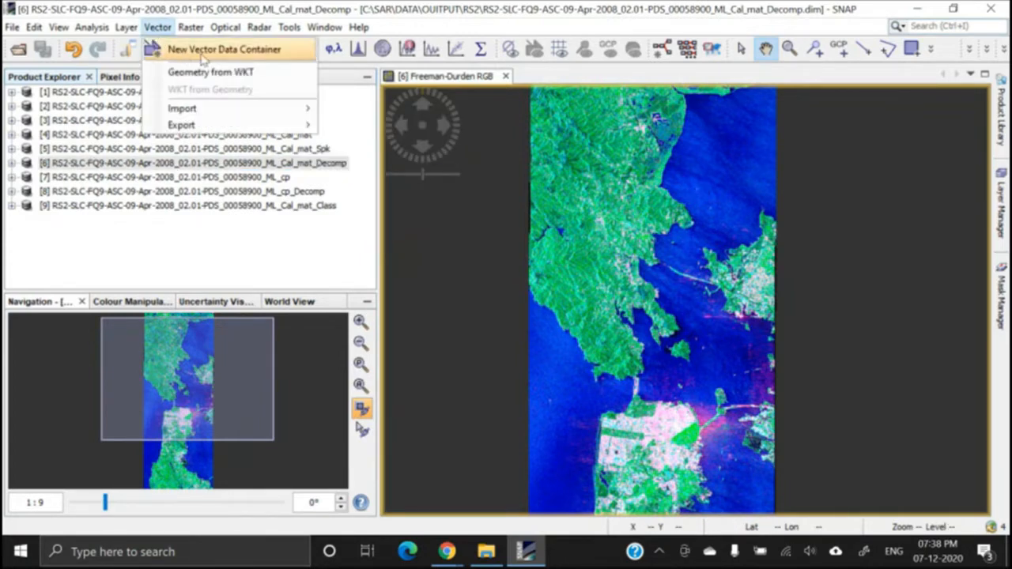
click(226, 51)
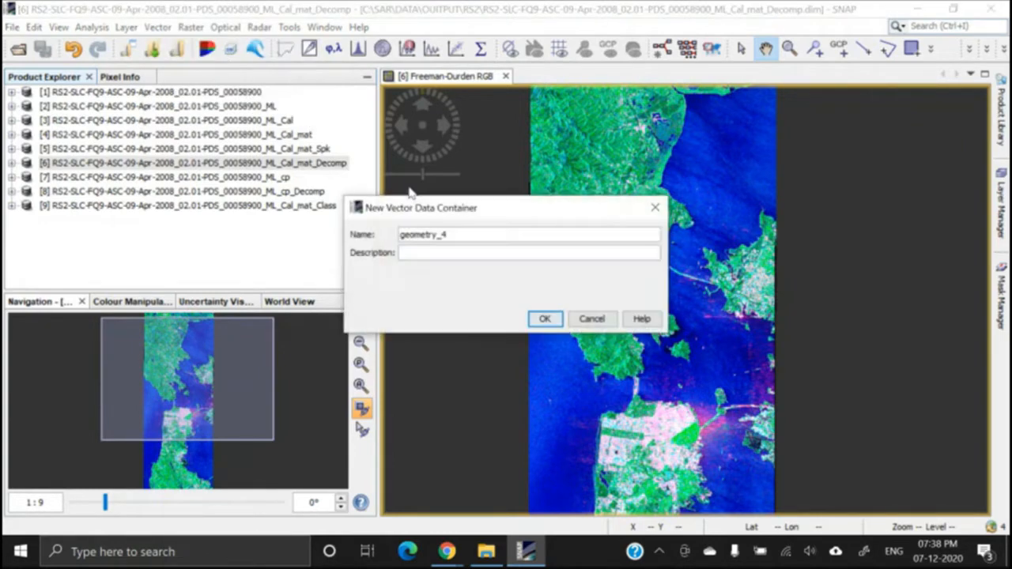
drag(488, 210, 433, 107)
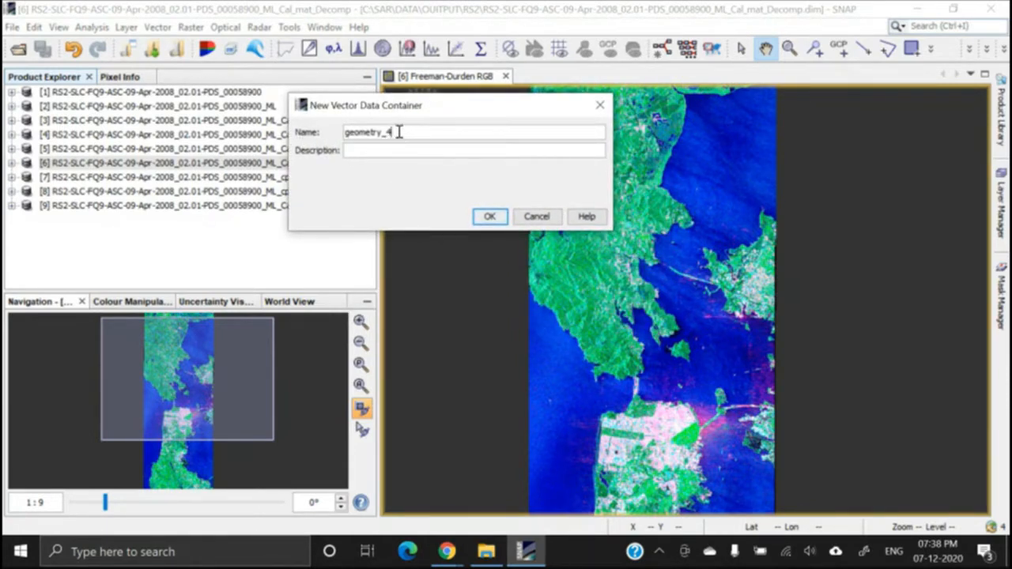
drag(400, 134, 330, 135)
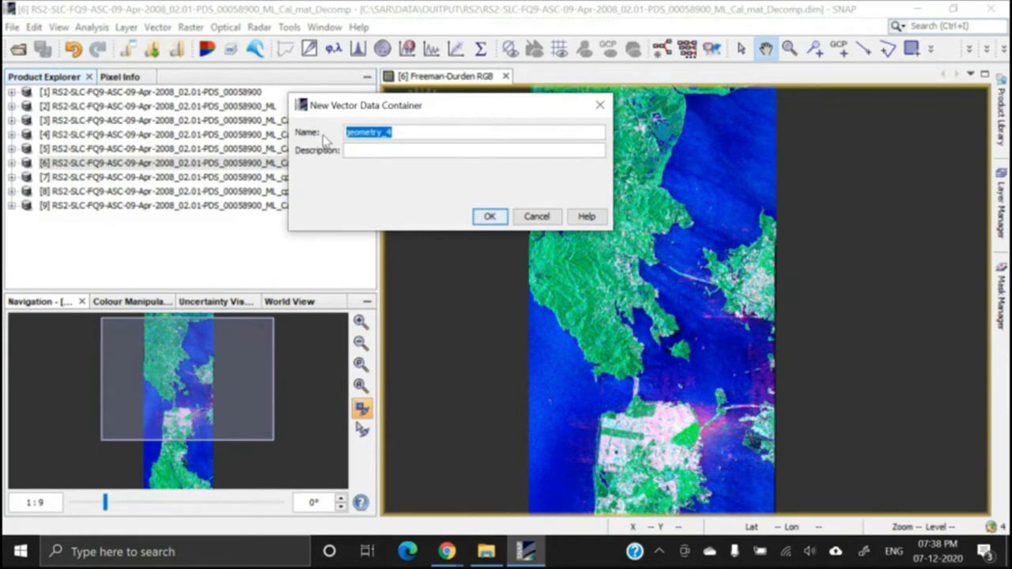
text(W)
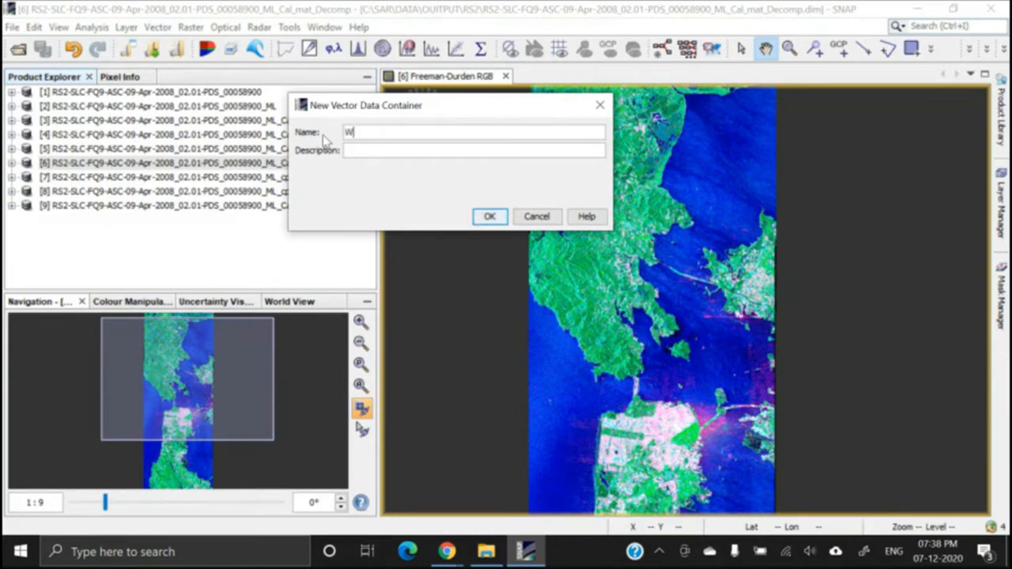
text(ater)
click(489, 218)
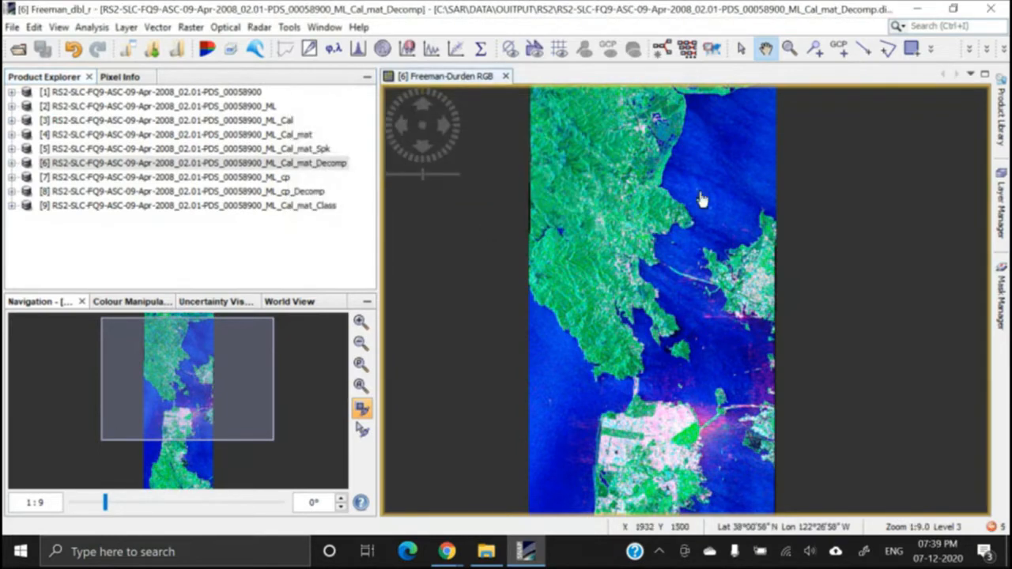
Digitise a seven-vertex polygon as a Water training area in the open bay in the northeast of the Freeman-Durden scene
drag(700, 199, 602, 302)
scroll(602, 301, up, 5)
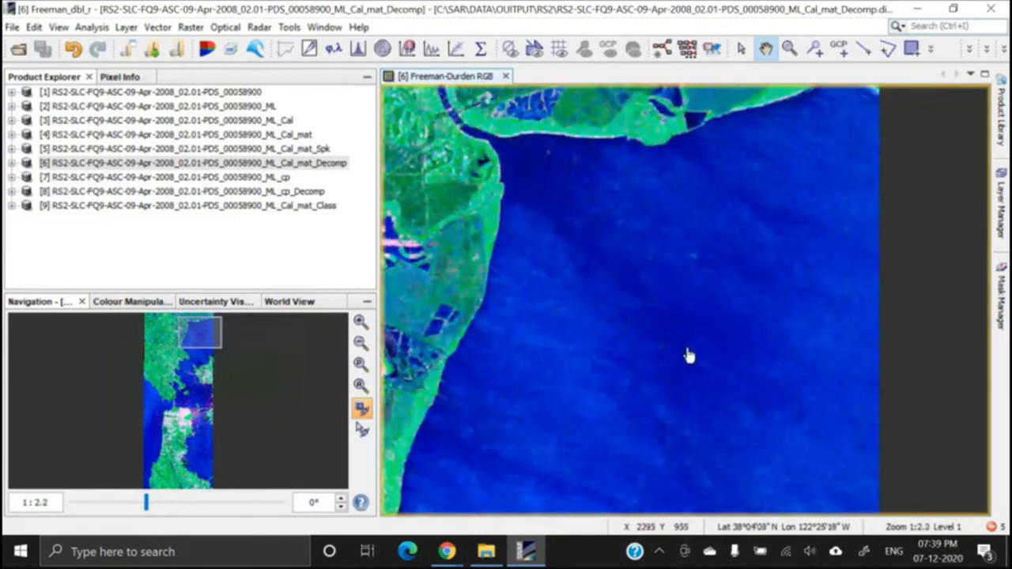
drag(689, 355, 730, 293)
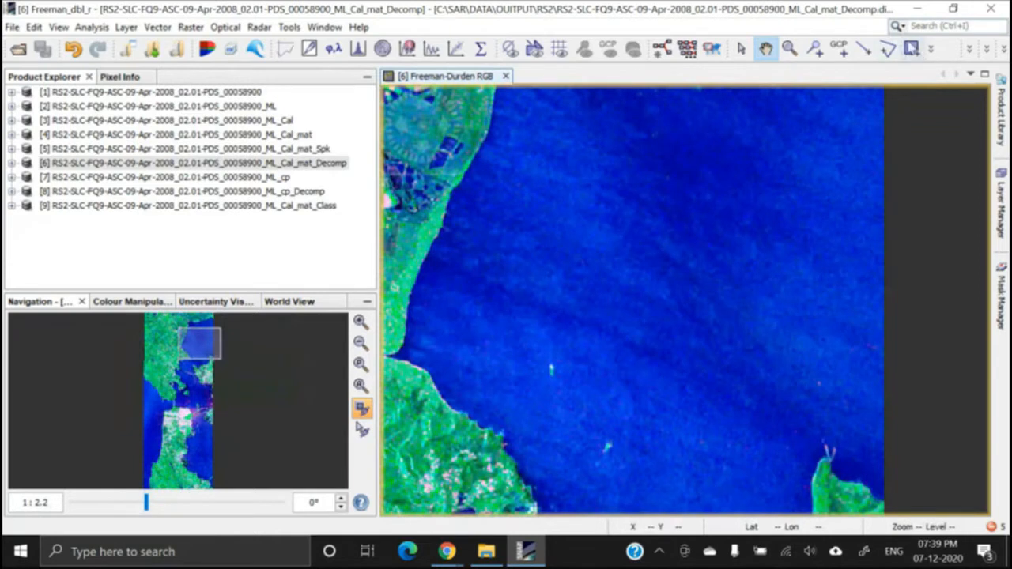
click(931, 50)
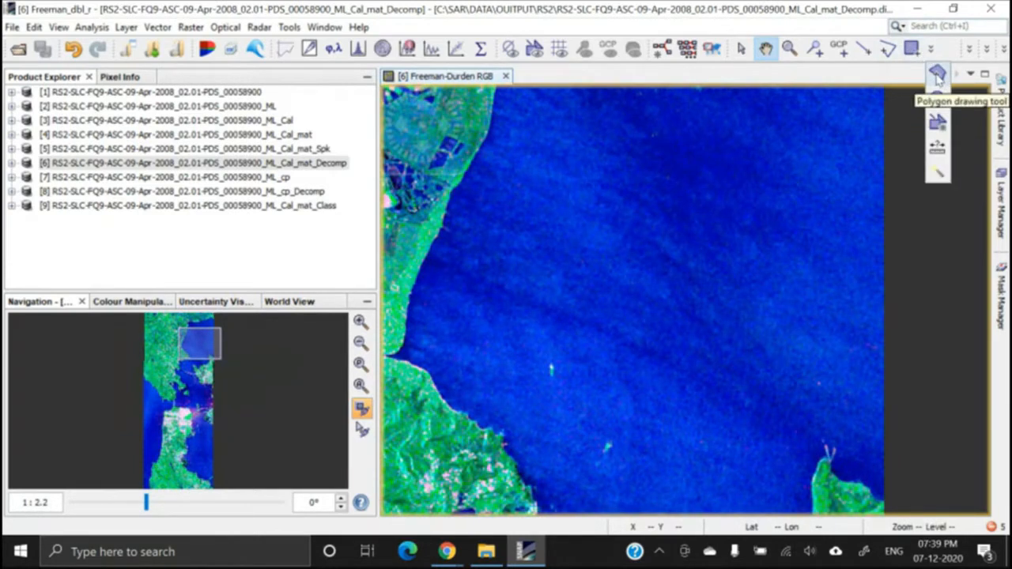
click(938, 75)
click(593, 164)
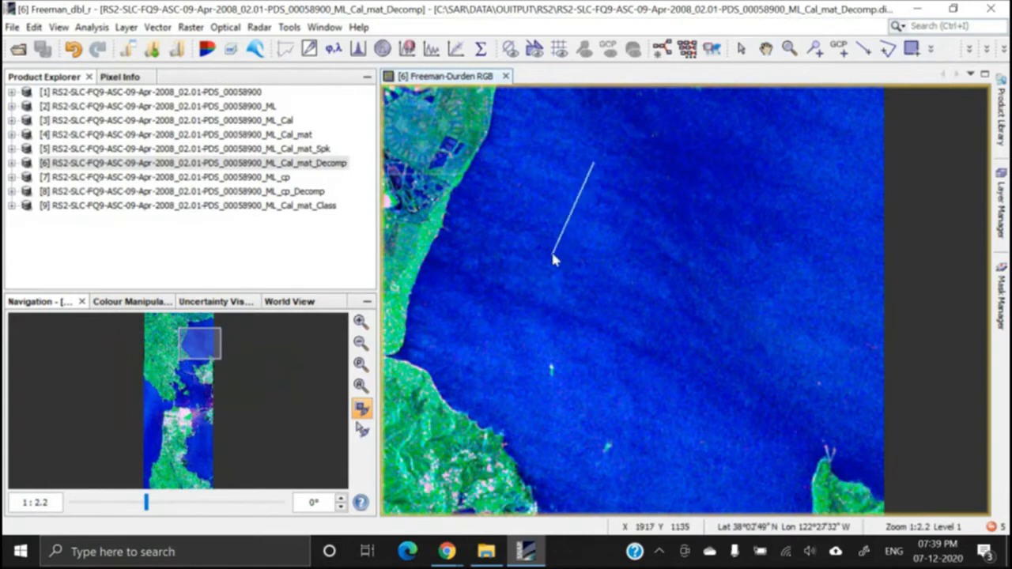
click(554, 257)
click(615, 325)
click(689, 347)
click(761, 252)
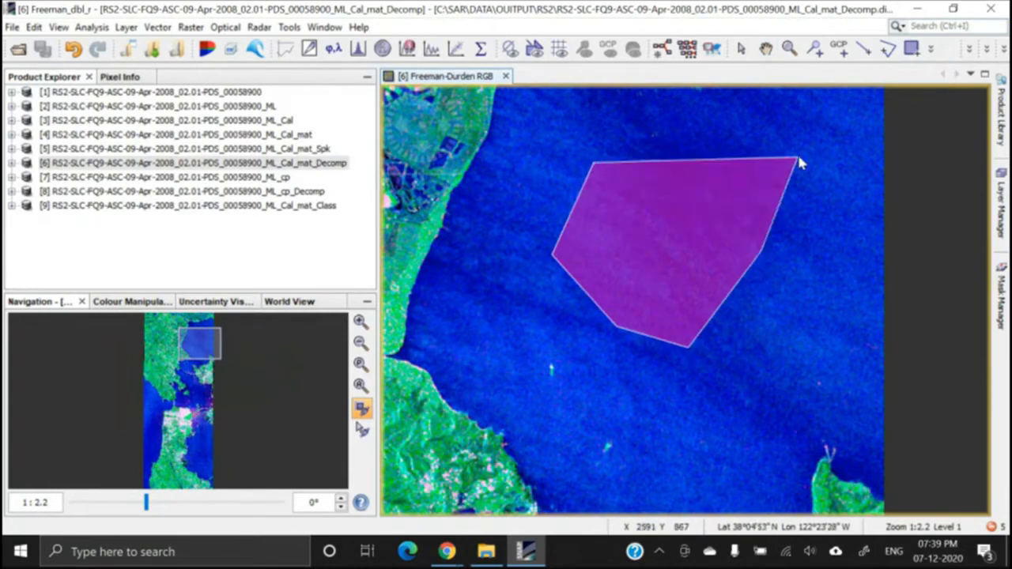
click(797, 158)
double_click(655, 133)
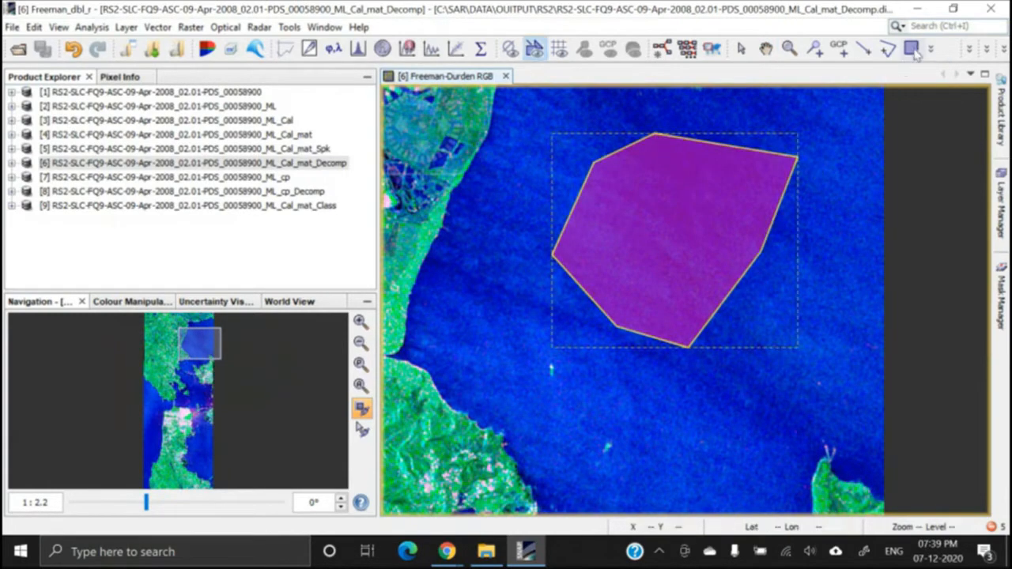
Draw a small rectangular Water training area in the bay just south of the polygon
drag(665, 389, 739, 485)
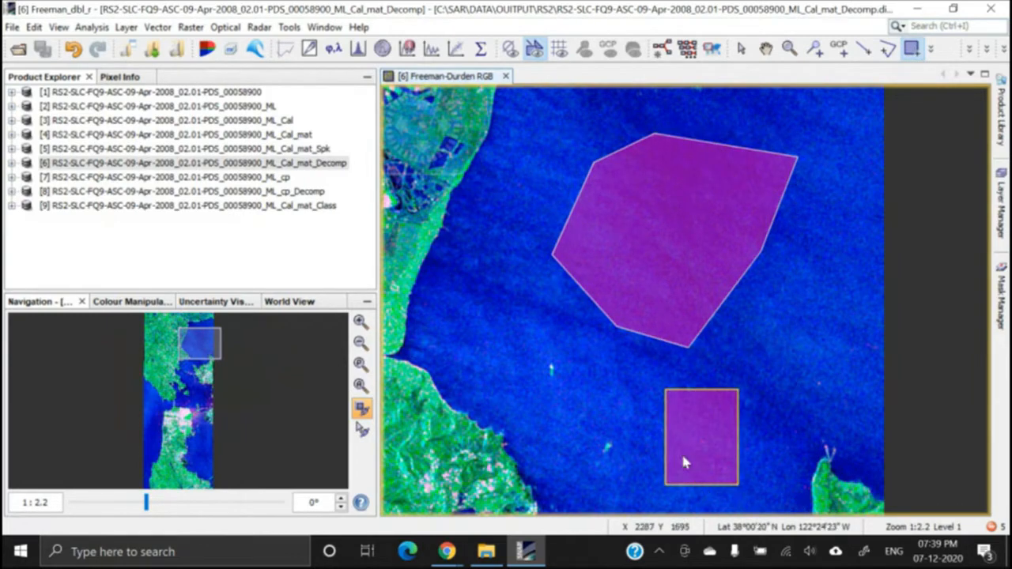
click(590, 358)
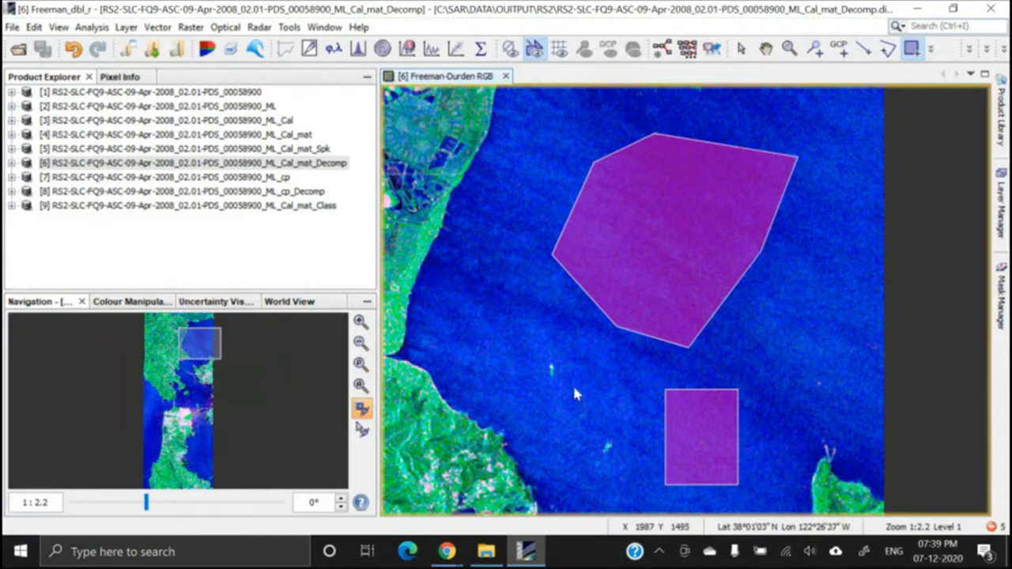
scroll(526, 392, up, 1)
scroll(516, 393, up, 2)
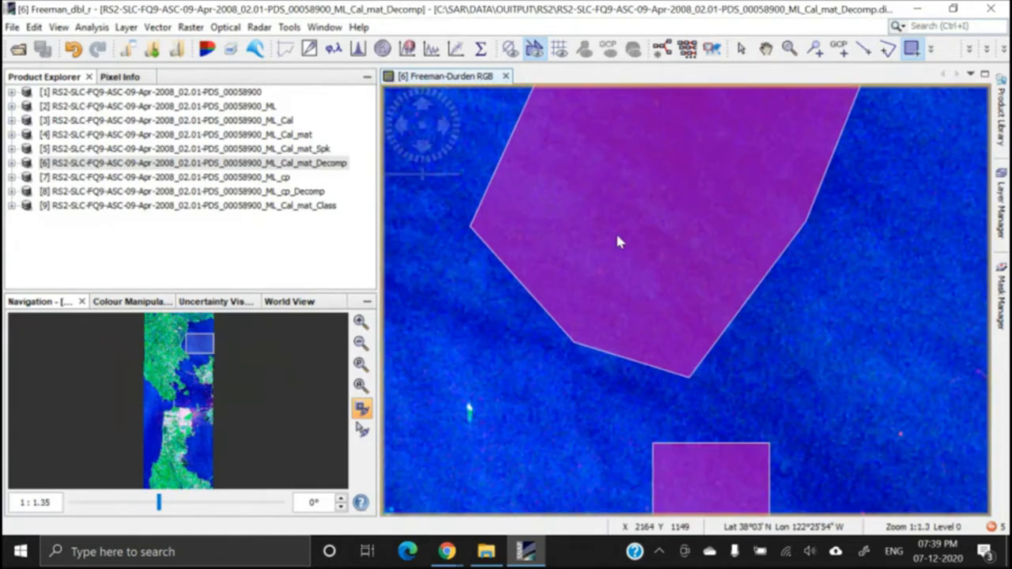
scroll(615, 231, down, 5)
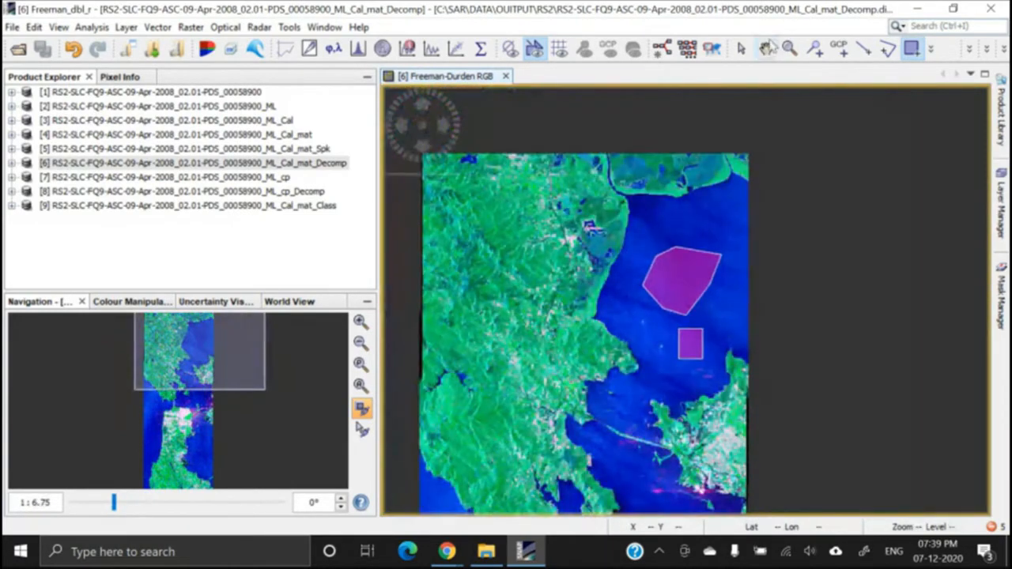
Draw a tall, narrow rectangular Water training area in the ocean along the west coast, southwest of the city
click(767, 48)
drag(545, 418, 685, 203)
drag(643, 437, 628, 211)
drag(620, 387, 647, 301)
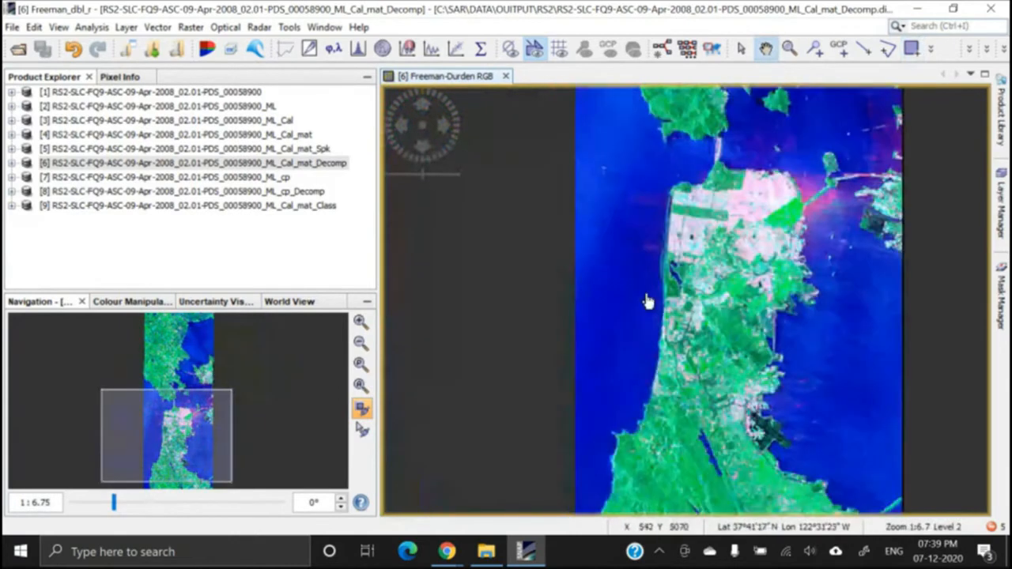
scroll(642, 320, up, 3)
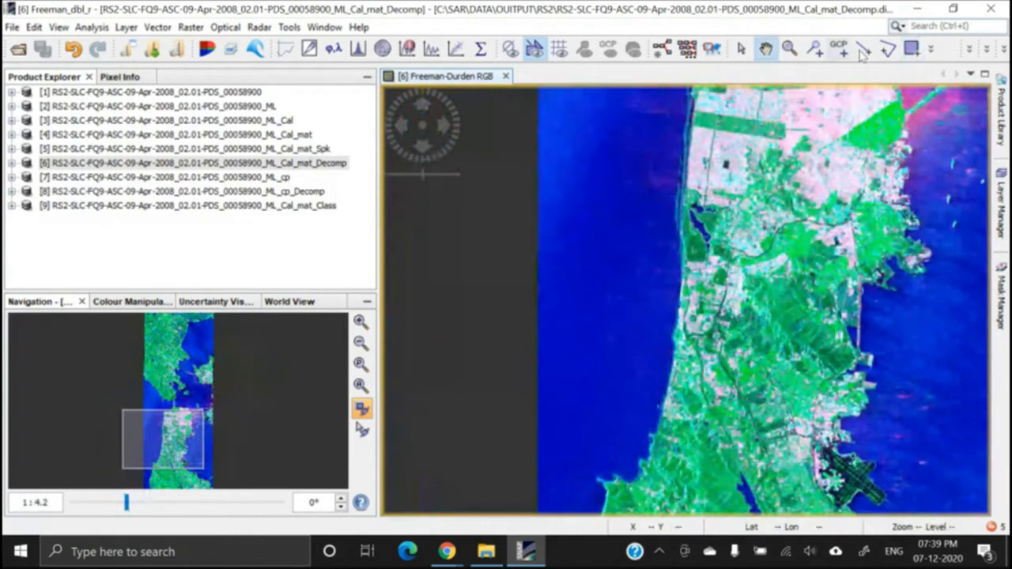
click(912, 48)
drag(571, 169, 636, 371)
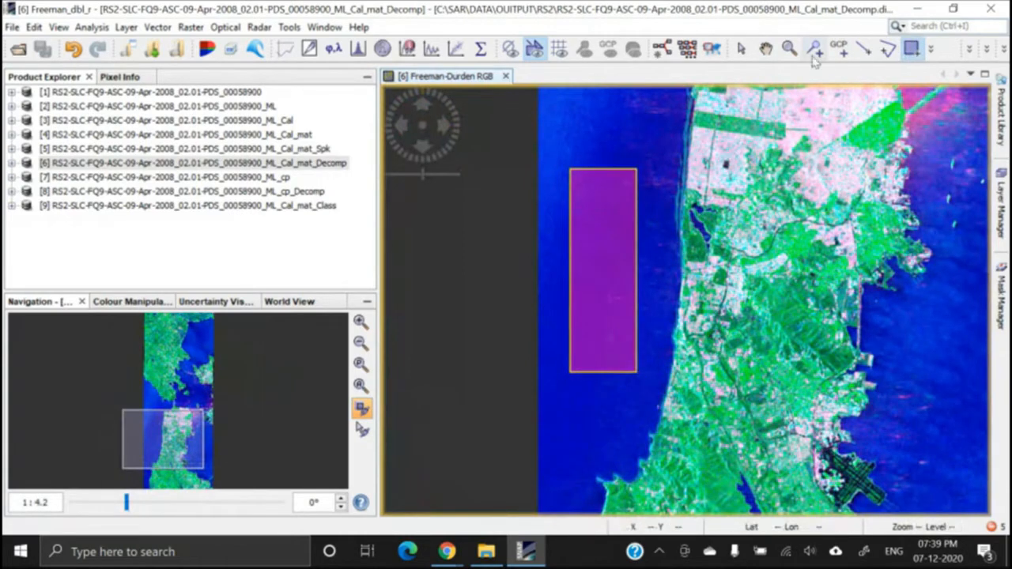
Draw a tall rectangular Water training area in the southeastern bay, between the airport shoreline and the scene's eastern edge
click(766, 48)
drag(900, 269, 674, 158)
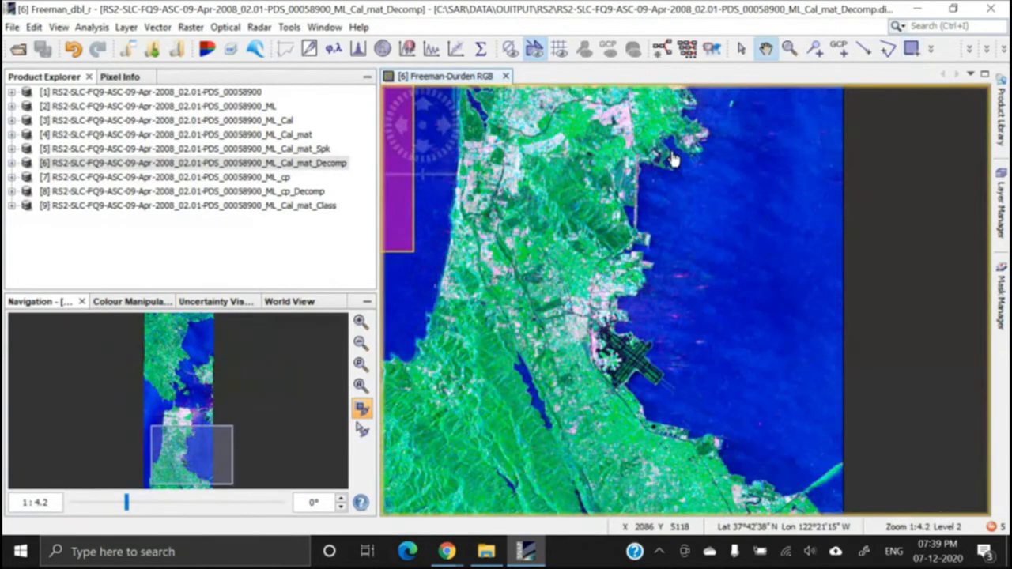
scroll(736, 235, up, 1)
drag(728, 216, 655, 410)
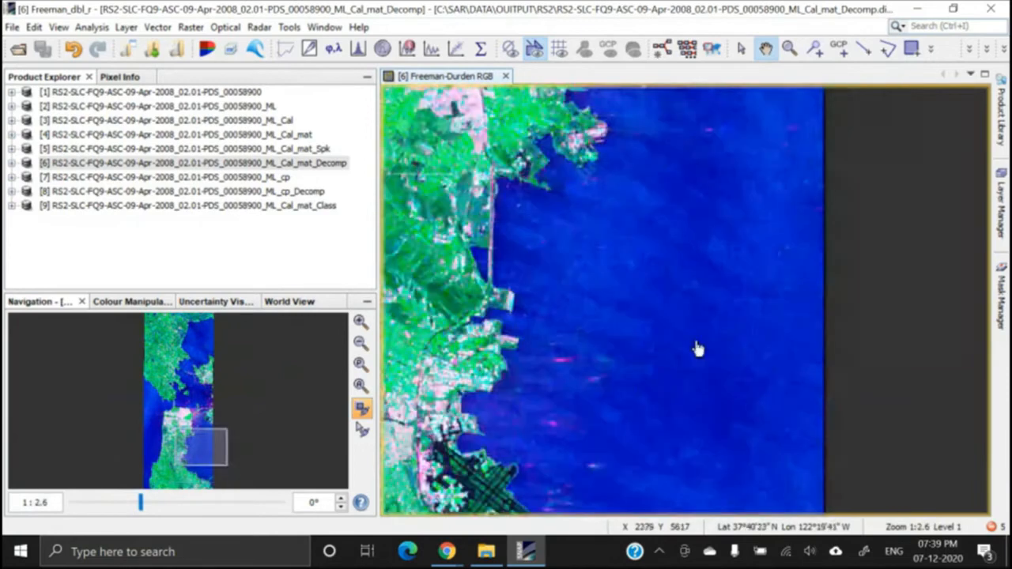
drag(699, 348, 694, 254)
scroll(717, 341, up, 1)
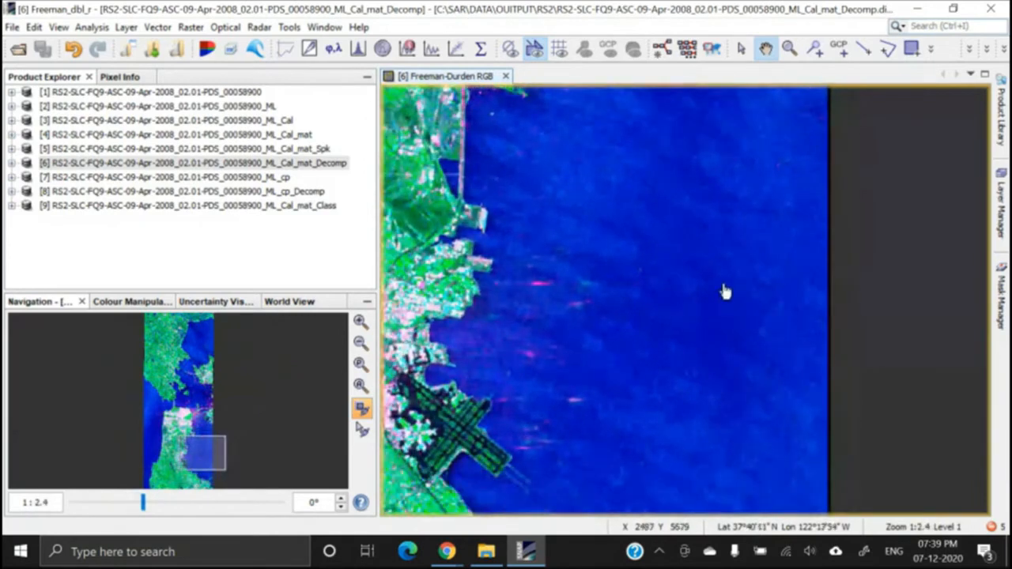
click(911, 49)
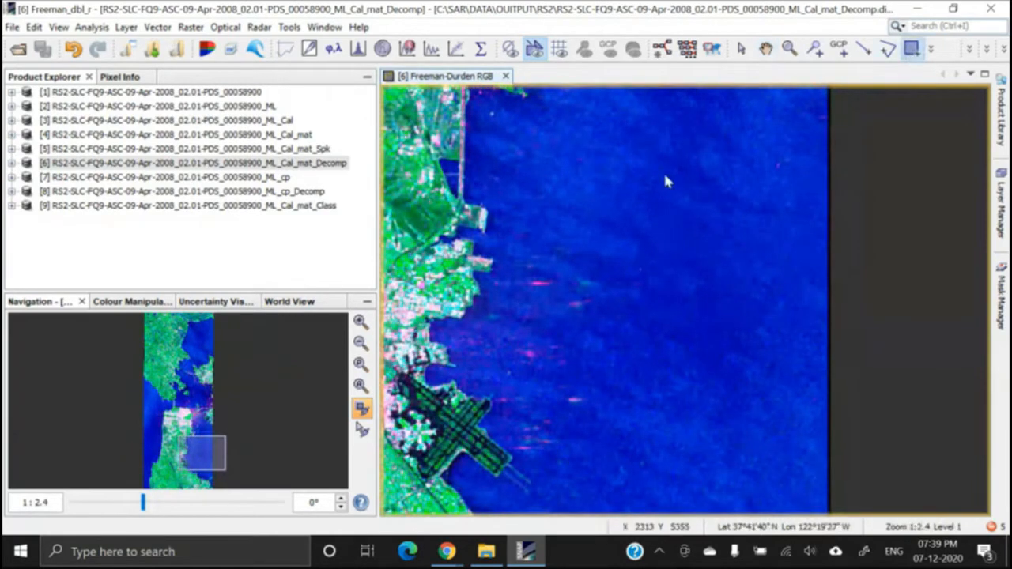
drag(669, 145, 799, 445)
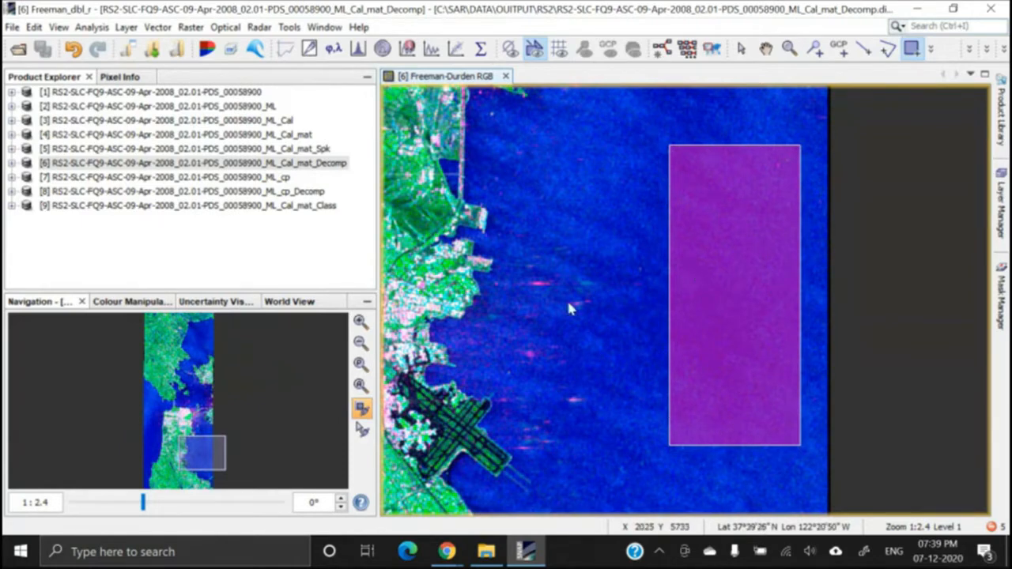
Draw a small test rectangle adjoining the west side of the southeastern Water area, and delete it
drag(558, 299, 669, 340)
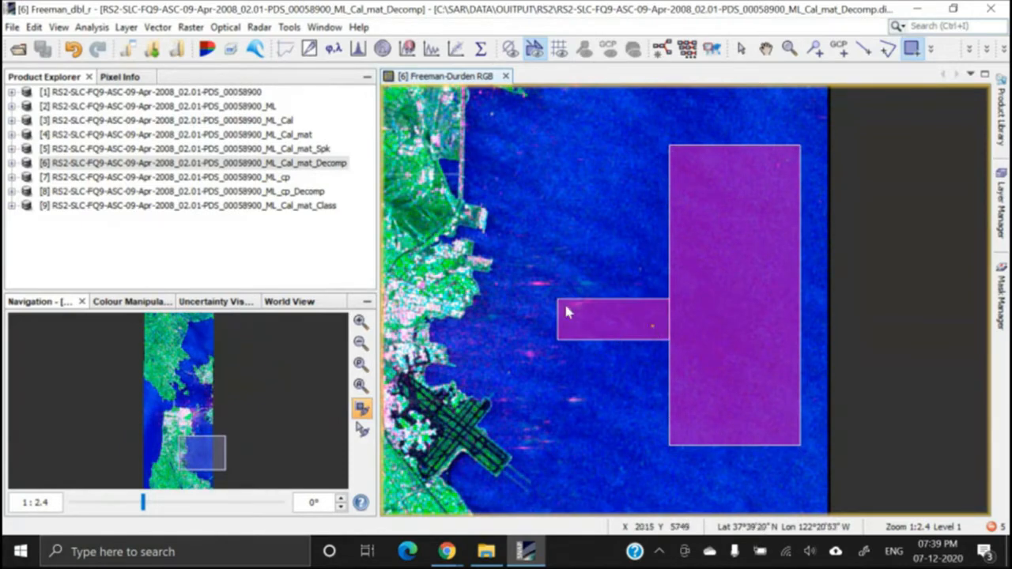
scroll(579, 318, up, 2)
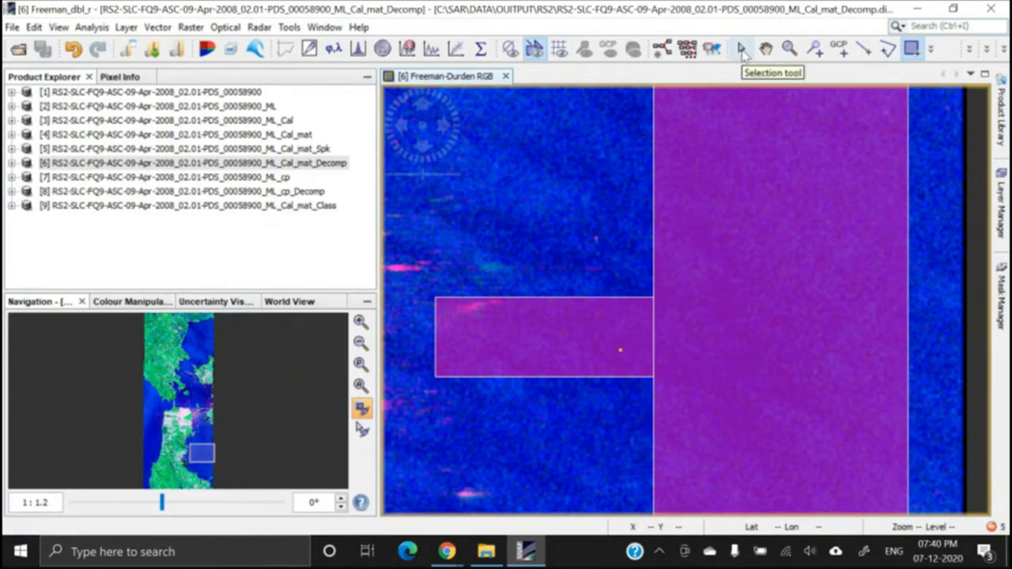
click(743, 51)
click(538, 346)
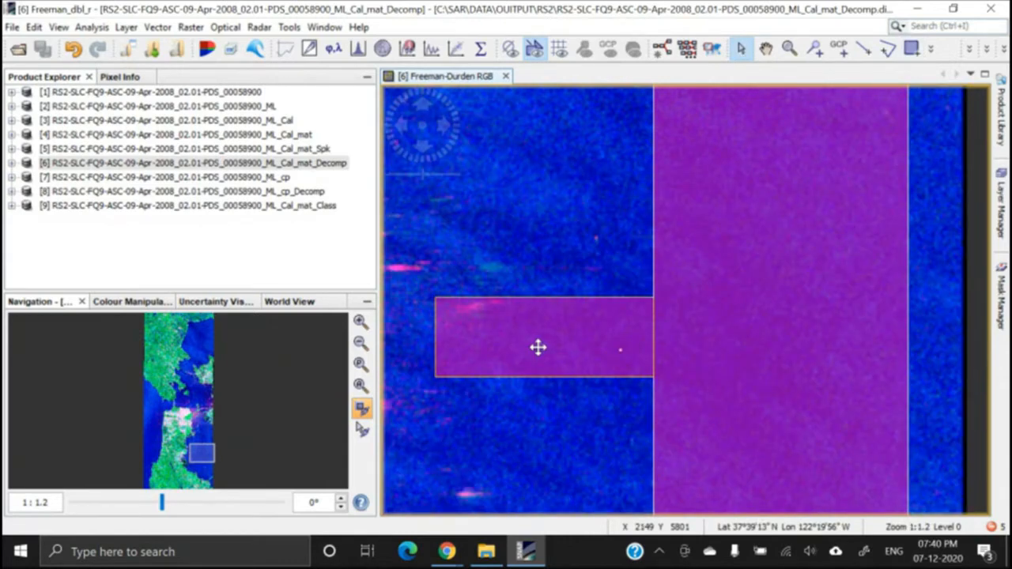
key(Delete)
scroll(539, 353, down, 5)
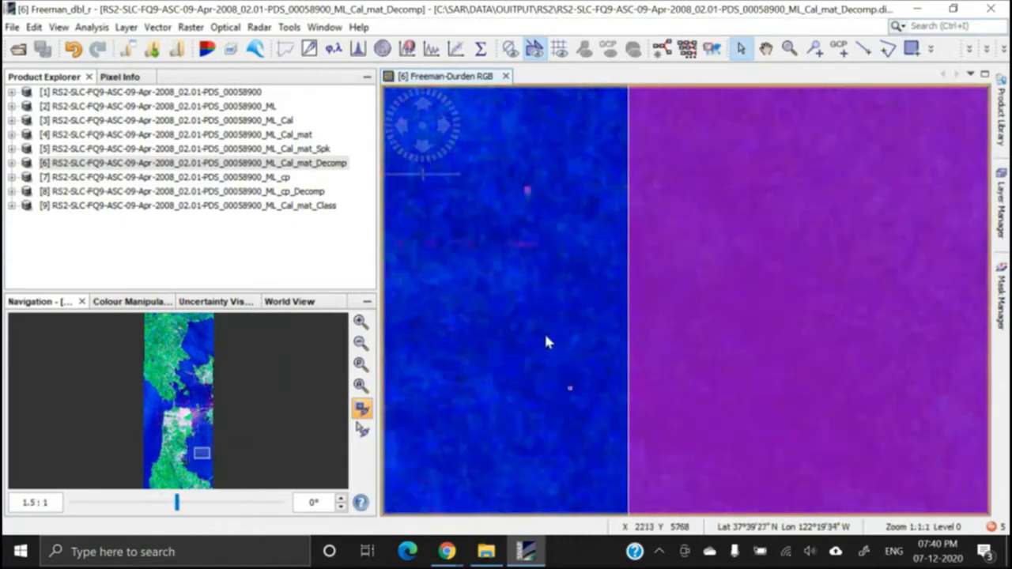
scroll(568, 251, down, 3)
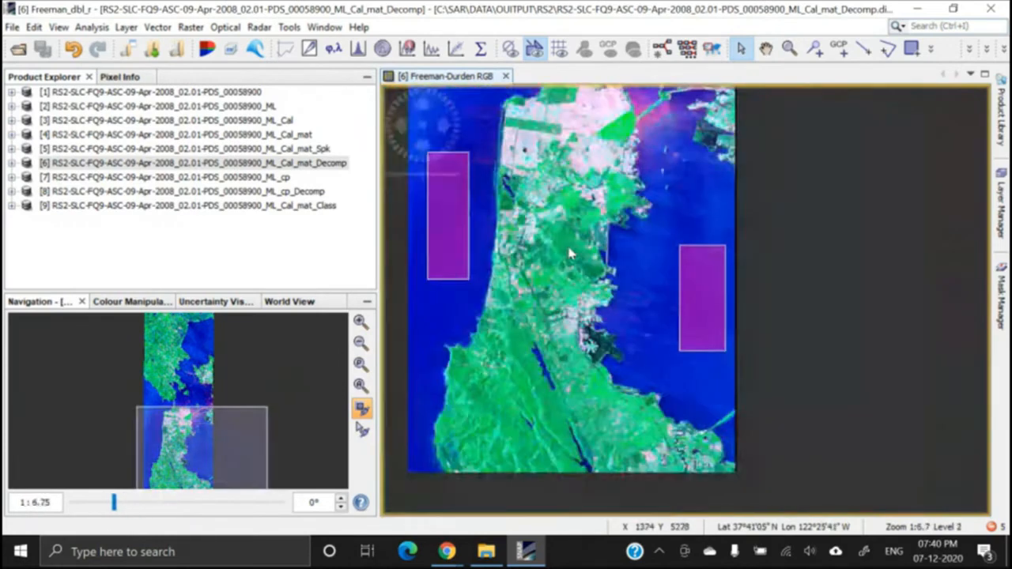
Create a new vector data container named Built-up for the pink urban area of San Francisco
click(766, 48)
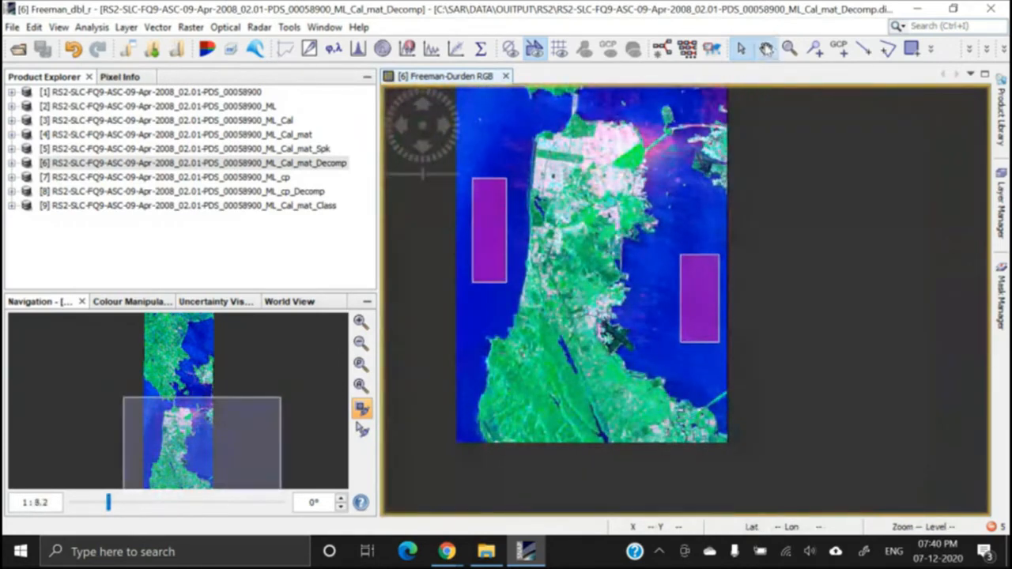
drag(612, 87, 639, 279)
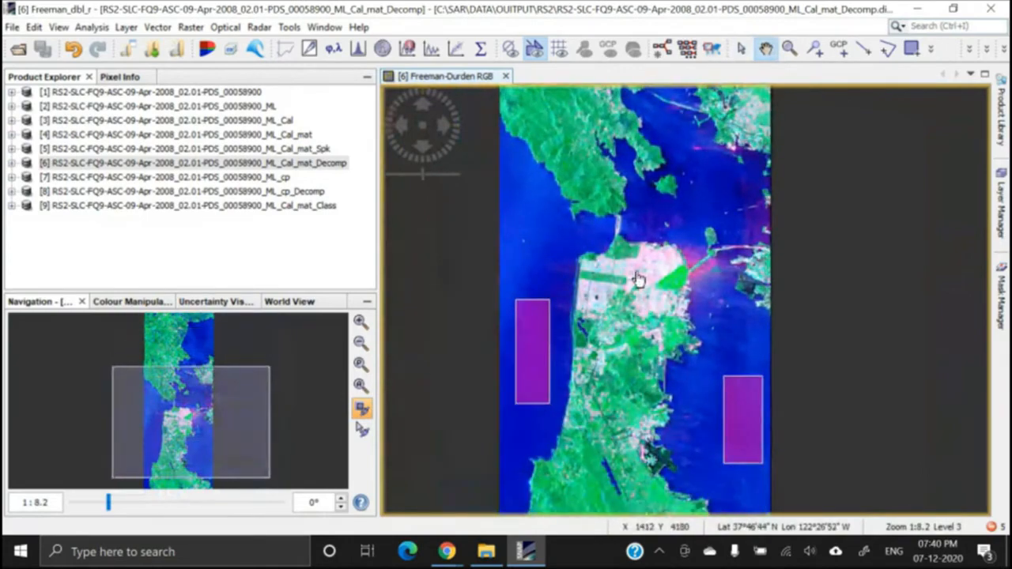
scroll(639, 279, up, 6)
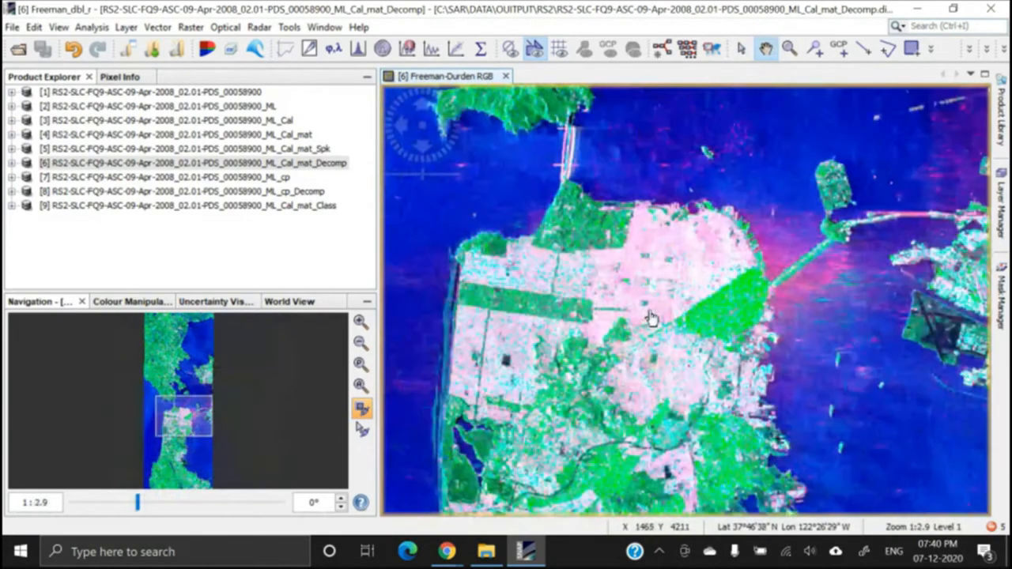
scroll(663, 290, up, 2)
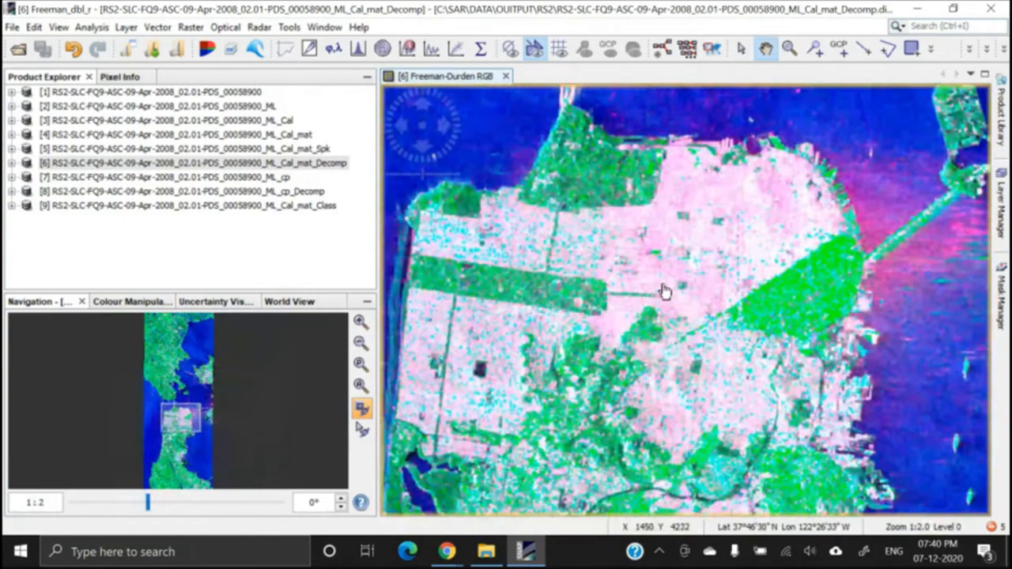
scroll(666, 281, up, 3)
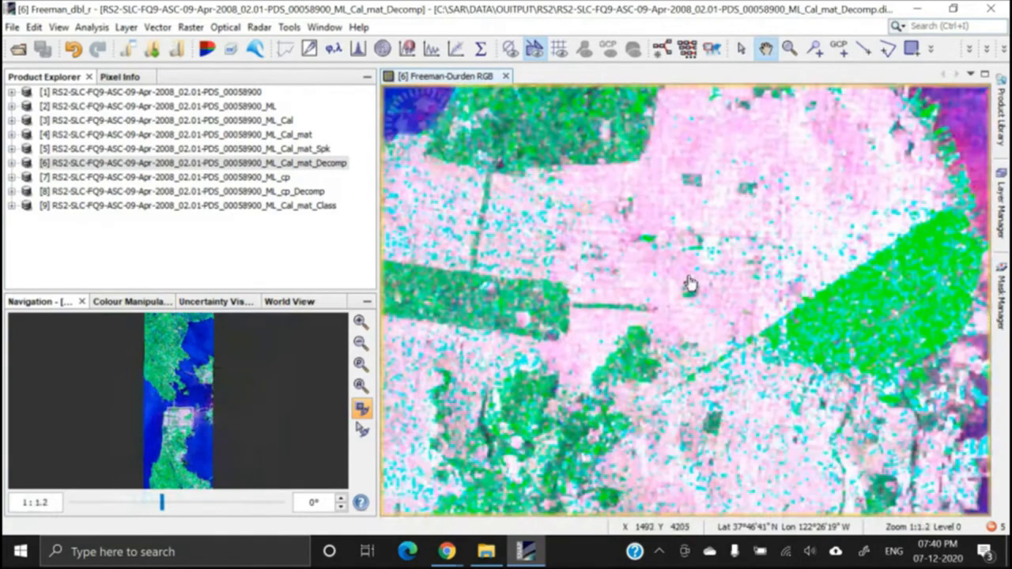
drag(700, 277, 671, 322)
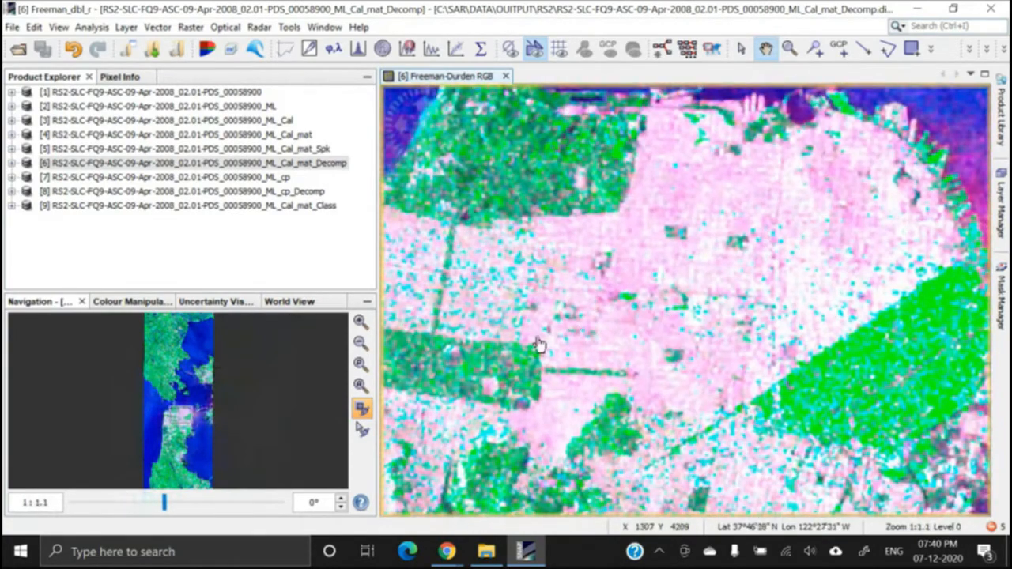
click(157, 27)
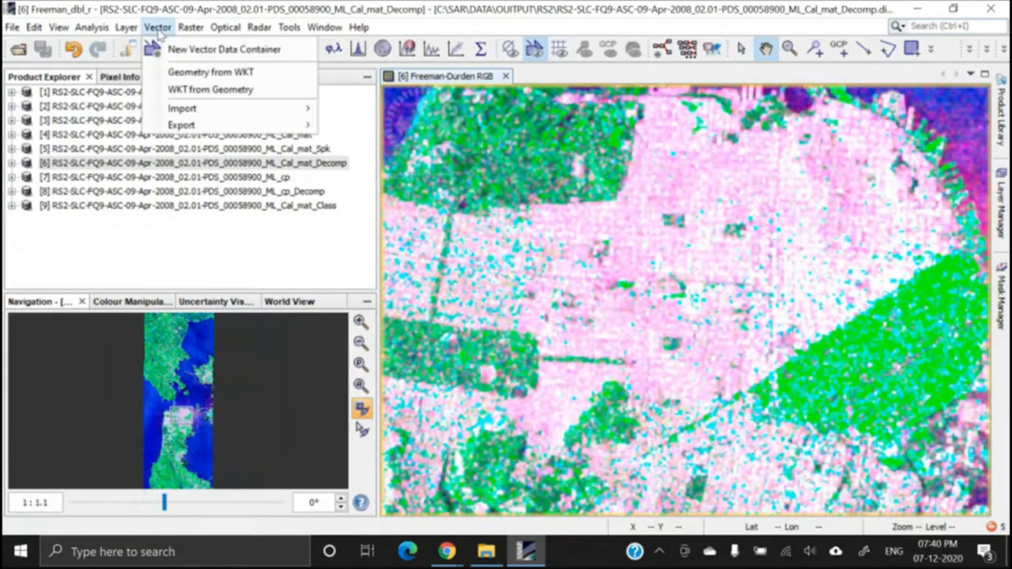
click(222, 50)
drag(458, 235, 368, 229)
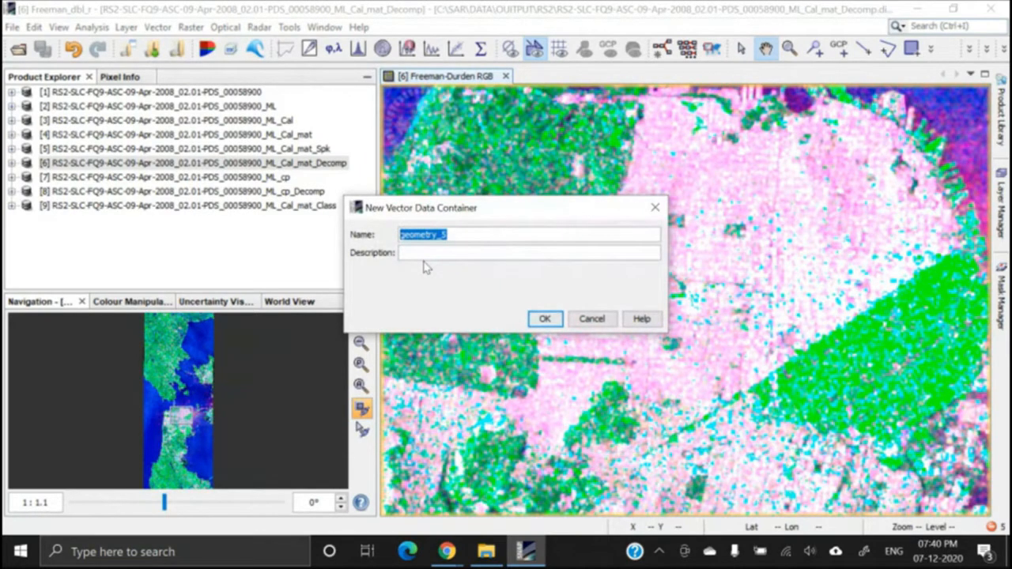
text(Built)
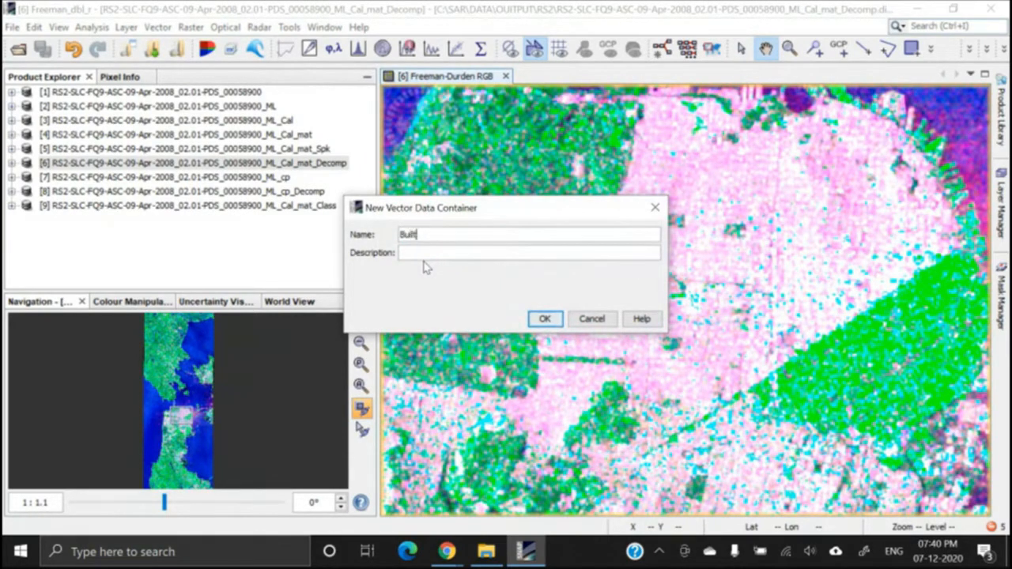
text(-up)
click(546, 320)
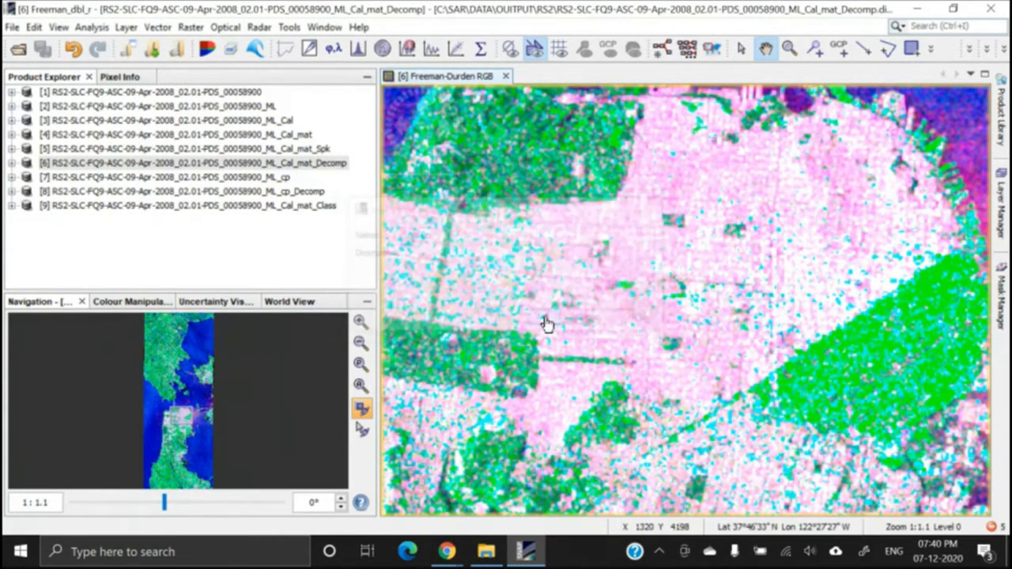
Draw a wide rectangular training area over the pink urban blocks in northern San Francisco, assigned to the Built-up container
click(911, 49)
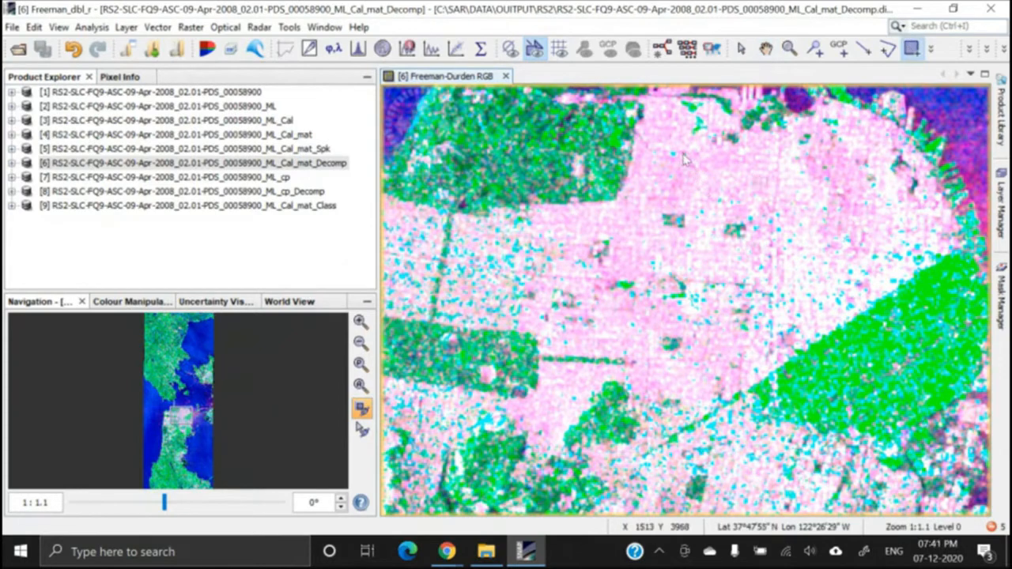
click(645, 166)
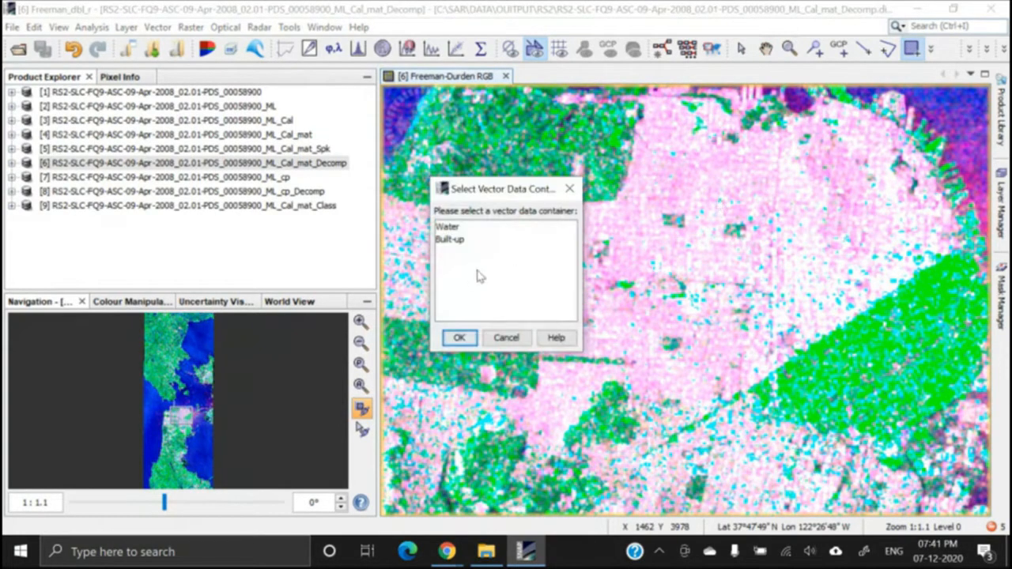
drag(497, 190, 462, 135)
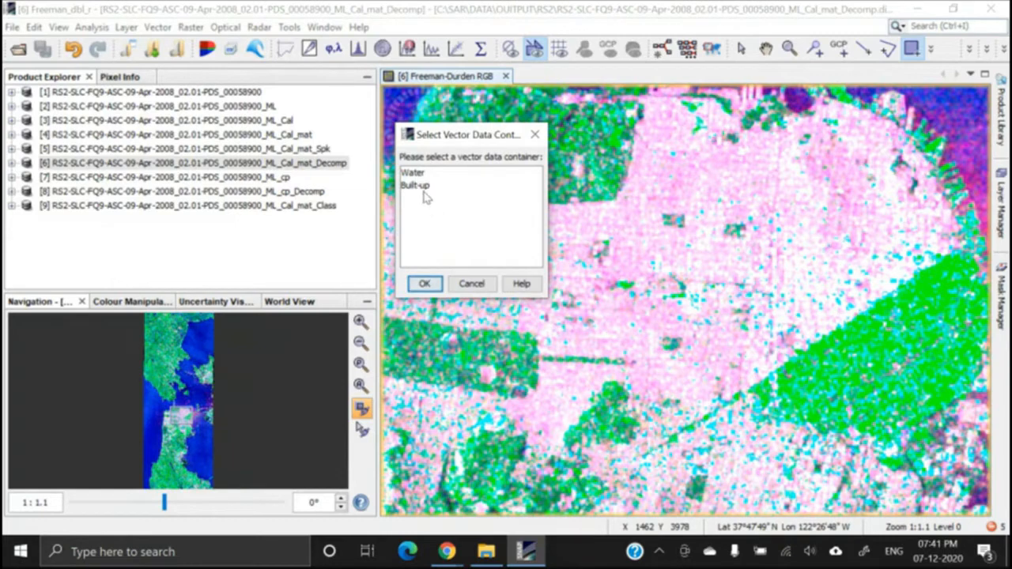
click(419, 190)
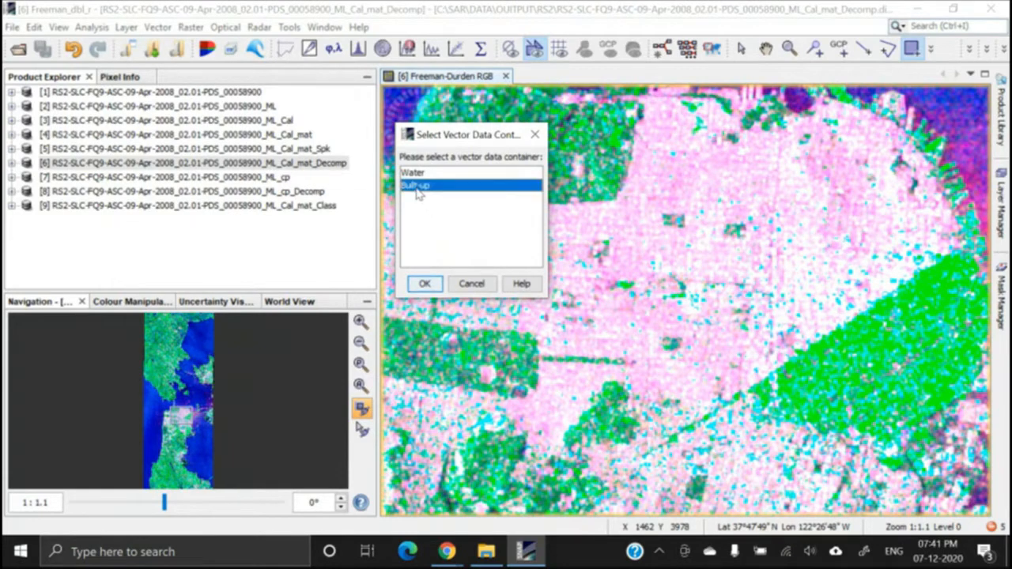
click(424, 283)
drag(652, 166, 763, 200)
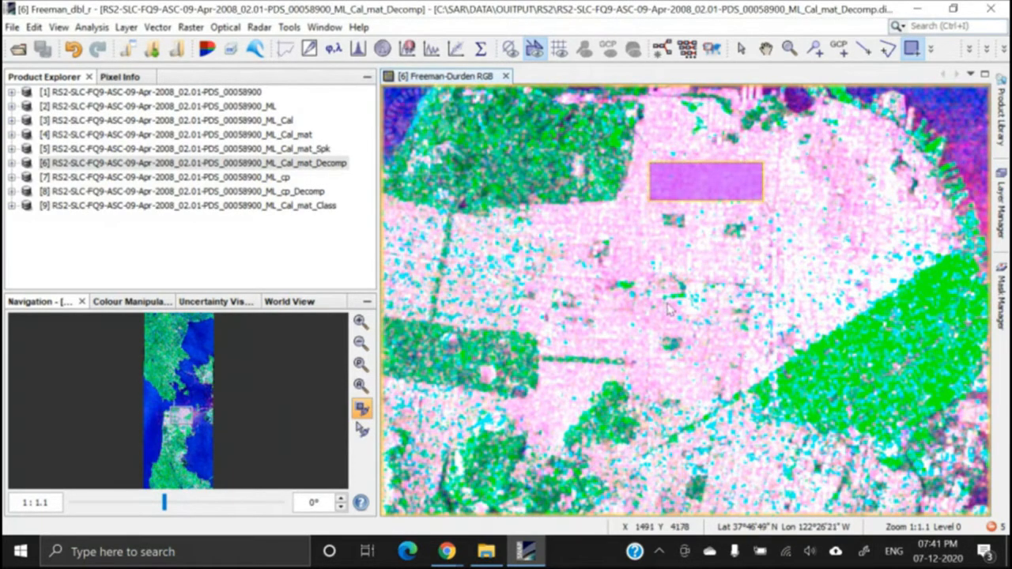
Add three more Built-up training rectangles: a large, tall one in the northeastern city and two small ones farther west and southwest
click(795, 191)
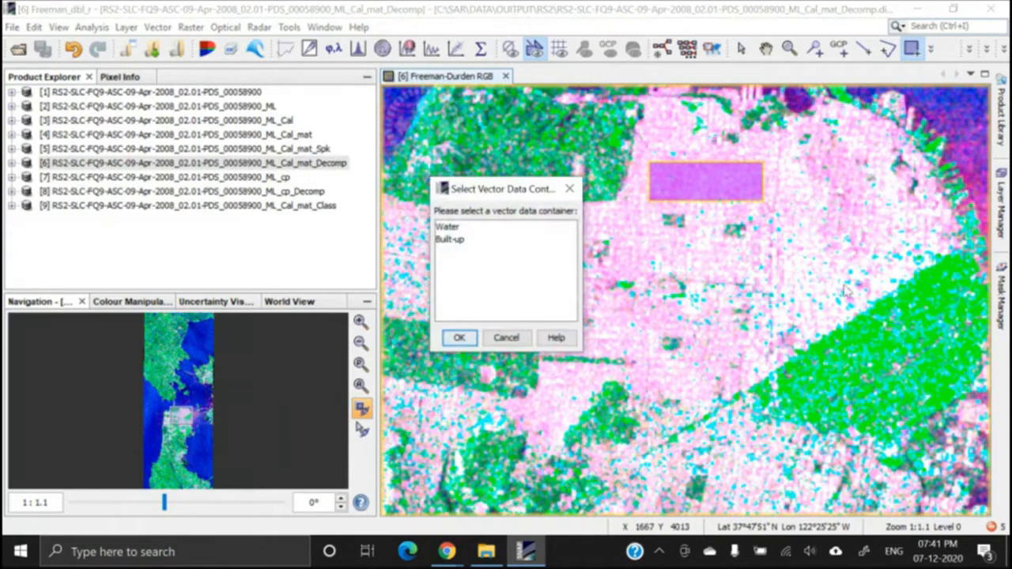
click(455, 241)
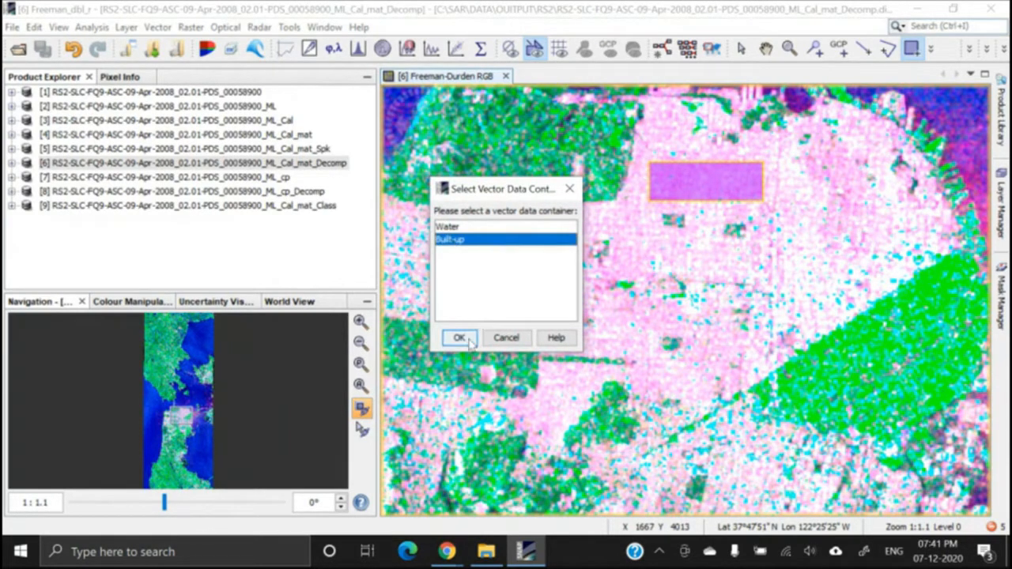
click(459, 338)
drag(787, 189, 858, 300)
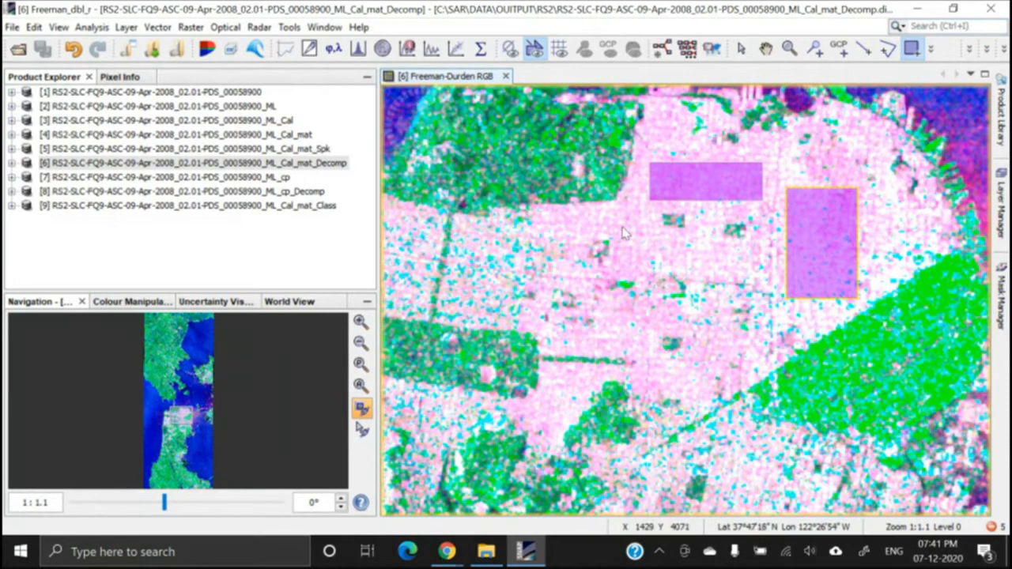
drag(622, 214, 650, 258)
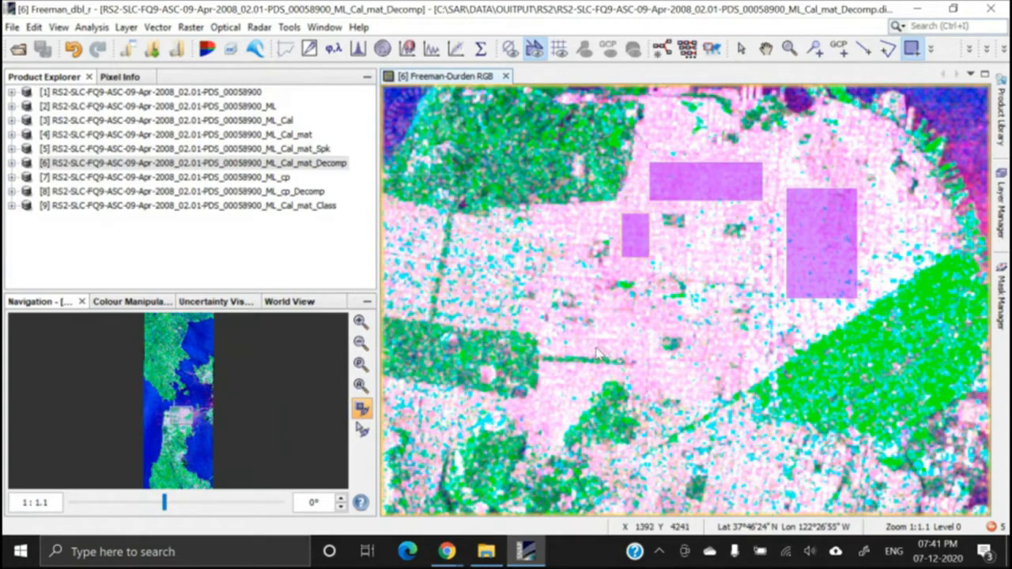
drag(596, 349, 636, 310)
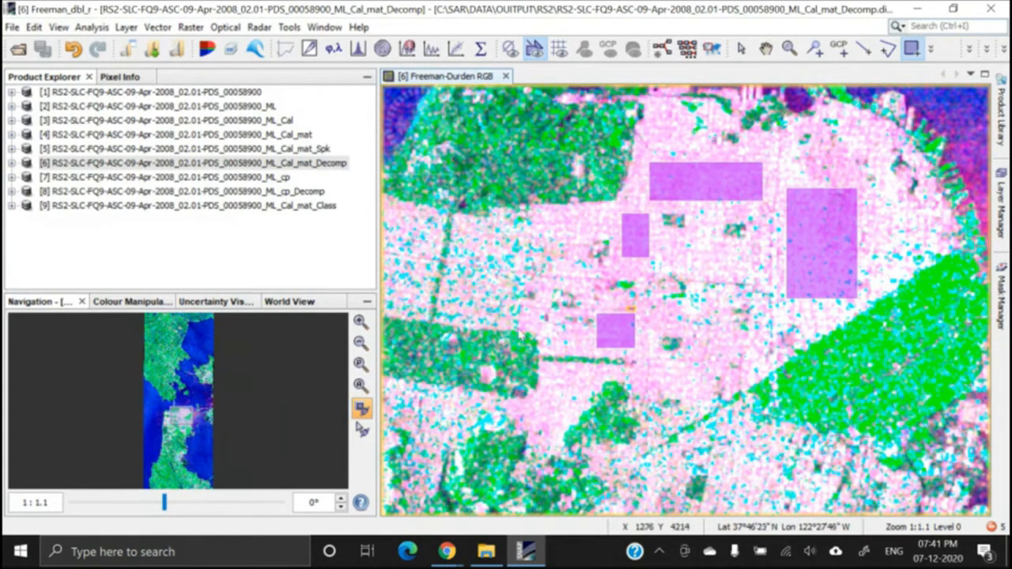
Draw a roughly square Built-up training area over the pink urban patch south of the bright green triangular district
click(766, 48)
drag(733, 243, 733, 225)
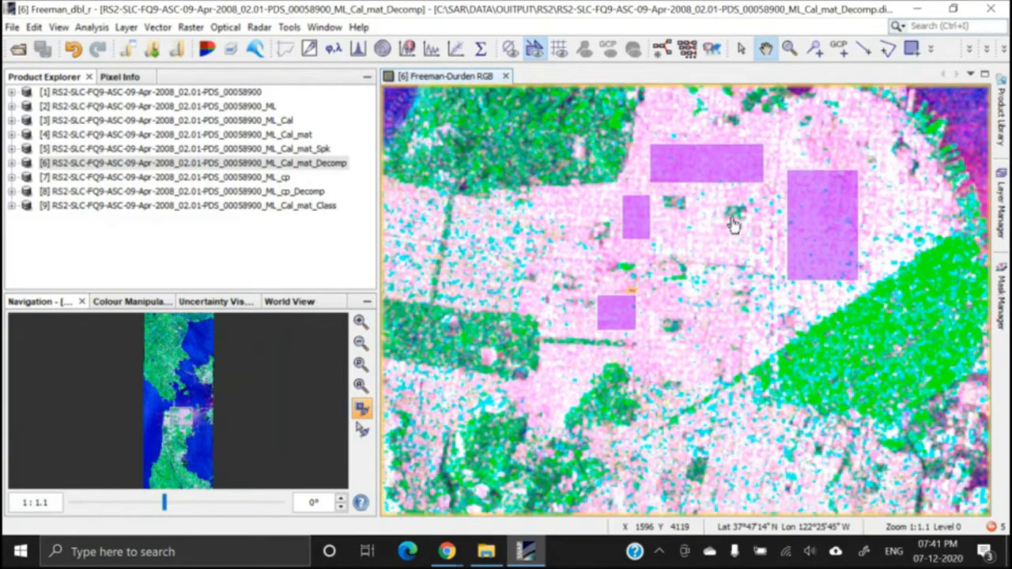
scroll(734, 225, up, 3)
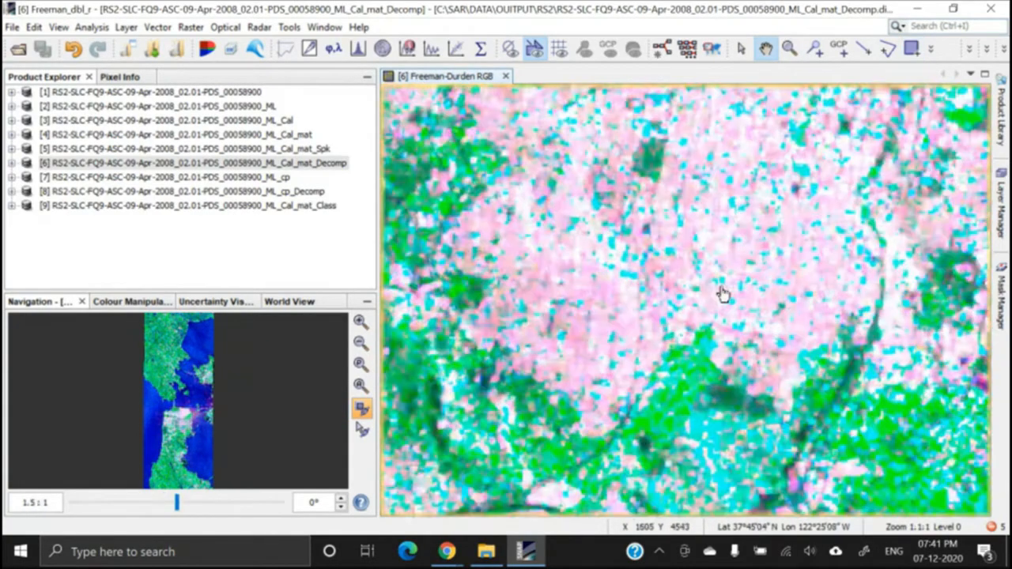
drag(750, 253, 723, 314)
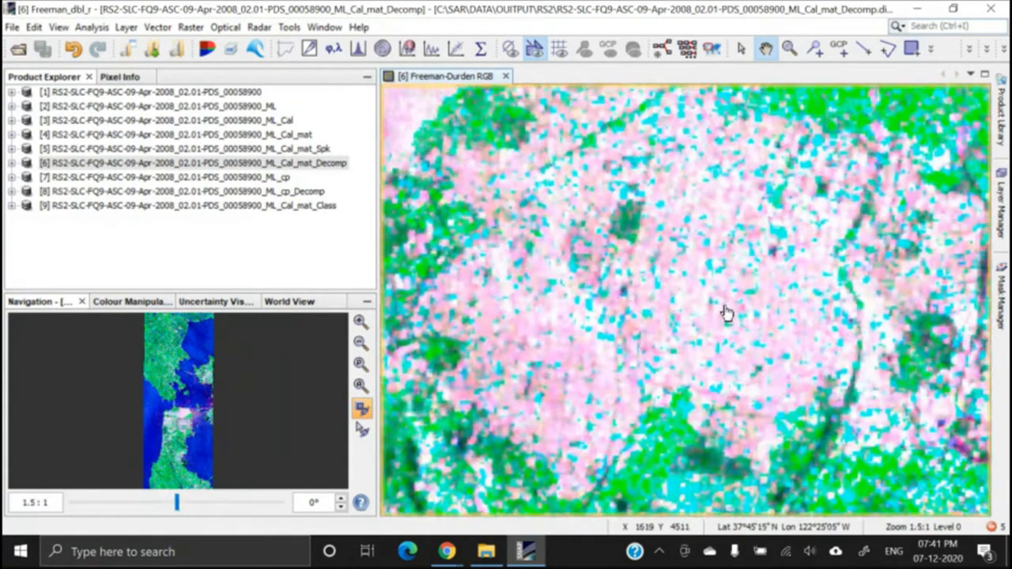
click(911, 49)
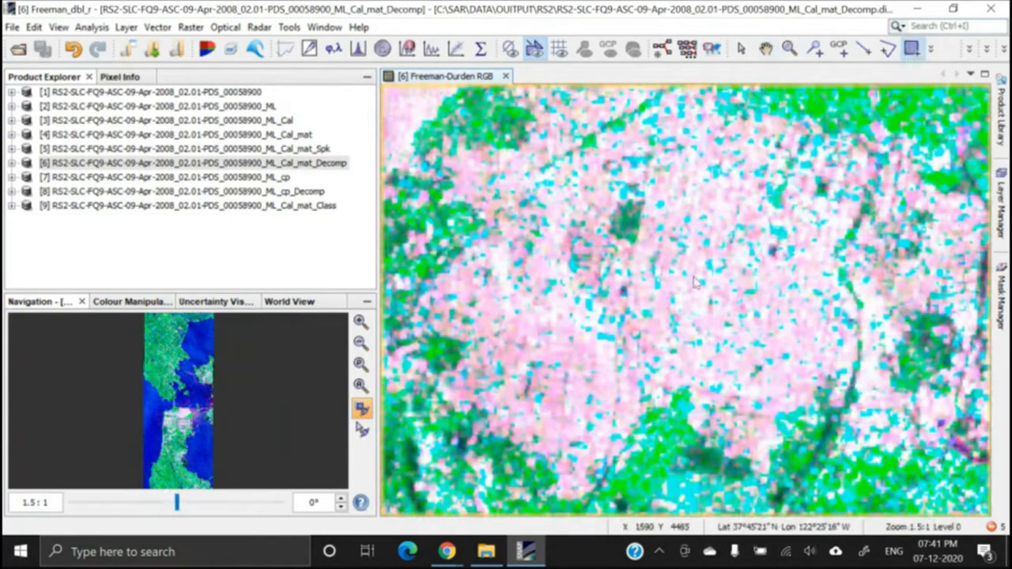
drag(686, 243, 812, 368)
scroll(764, 207, up, 1)
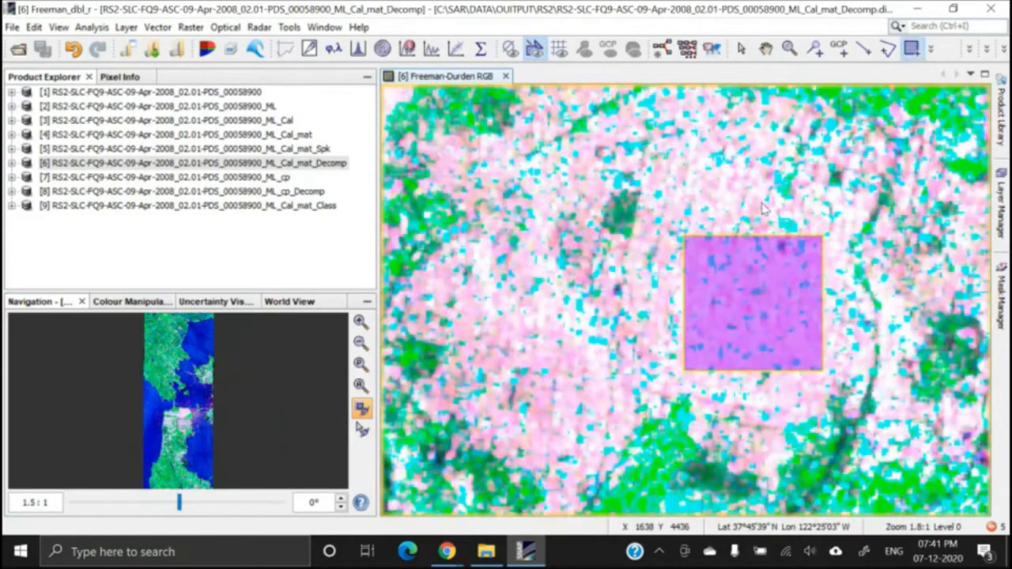
Draw a rectangular Built-up training area in the western city, just south of the long green park strip
scroll(764, 207, down, 6)
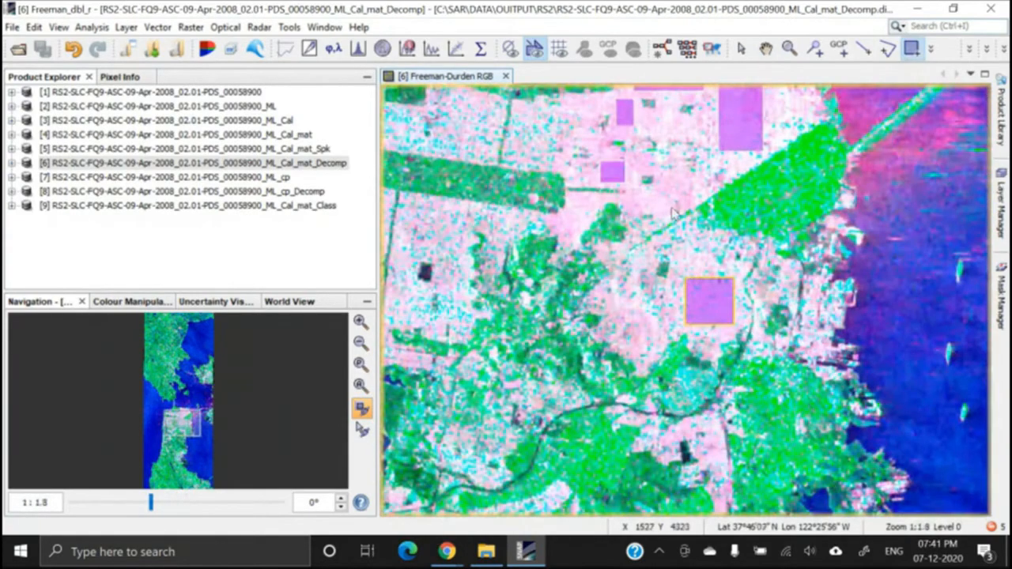
click(766, 49)
drag(687, 359, 685, 399)
drag(534, 421, 757, 266)
drag(825, 187, 730, 293)
drag(556, 402, 766, 248)
scroll(818, 212, up, 6)
drag(861, 173, 644, 289)
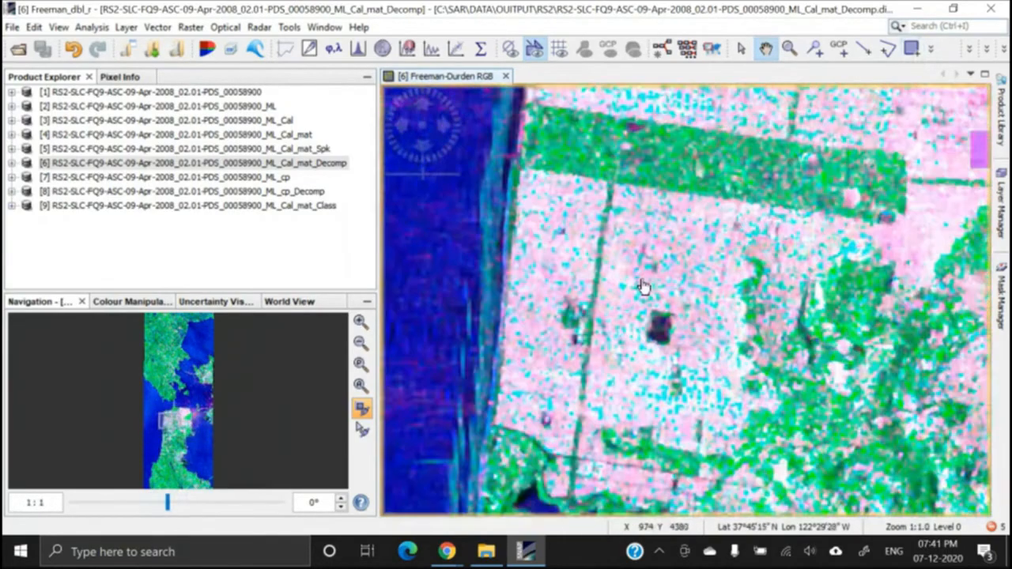
scroll(686, 286, up, 1)
drag(704, 221, 650, 291)
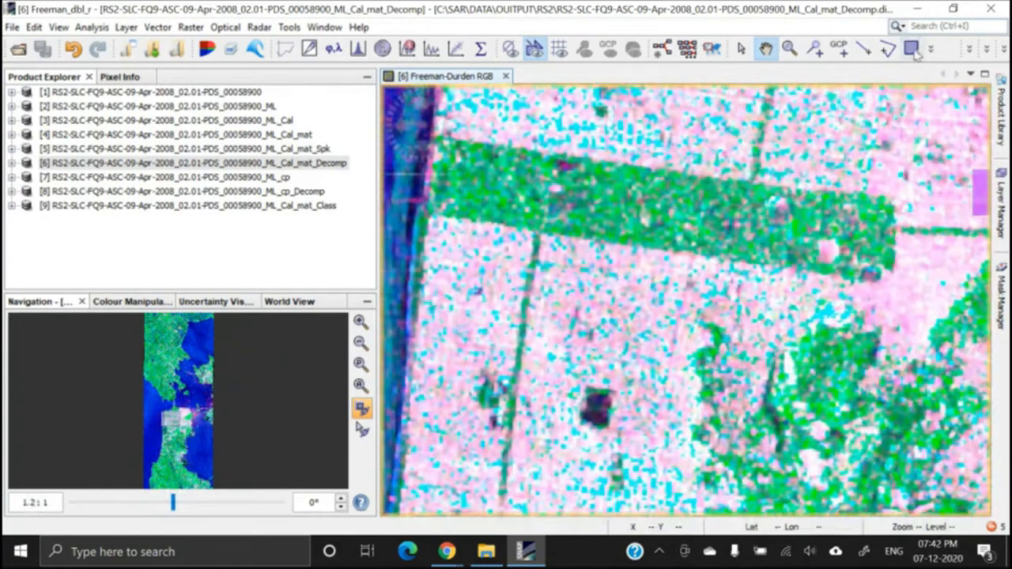
click(912, 49)
drag(585, 267, 674, 324)
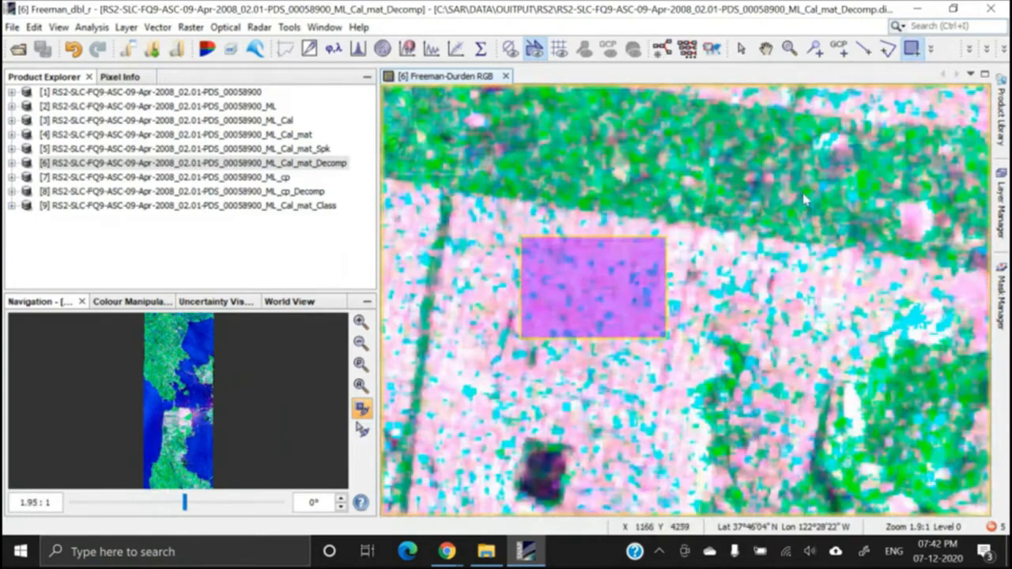
Examine the land north and east across the bay and the city's training areas for further class samples
scroll(810, 201, down, 5)
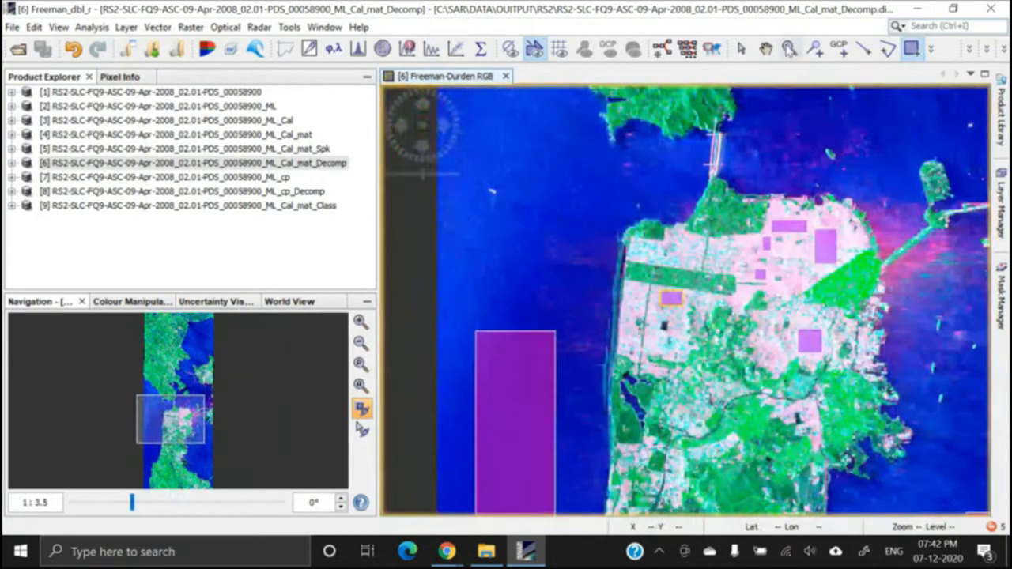
click(766, 49)
drag(827, 196, 778, 395)
drag(808, 173, 770, 303)
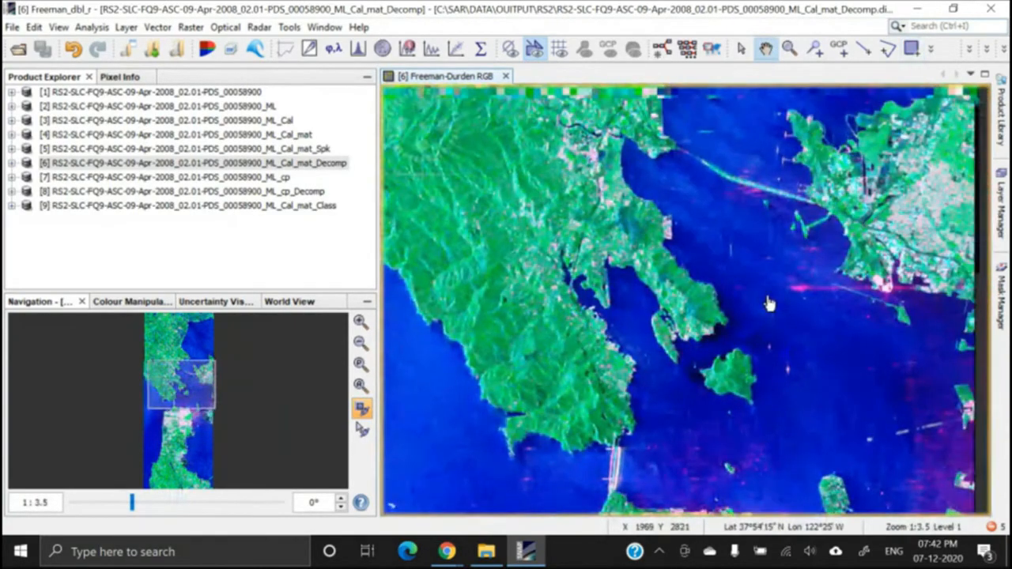
drag(864, 193, 668, 255)
drag(748, 290, 813, 223)
mouse_move(505, 261)
mouse_down()
mouse_move(672, 161)
mouse_move(664, 115)
mouse_up()
drag(756, 429, 742, 317)
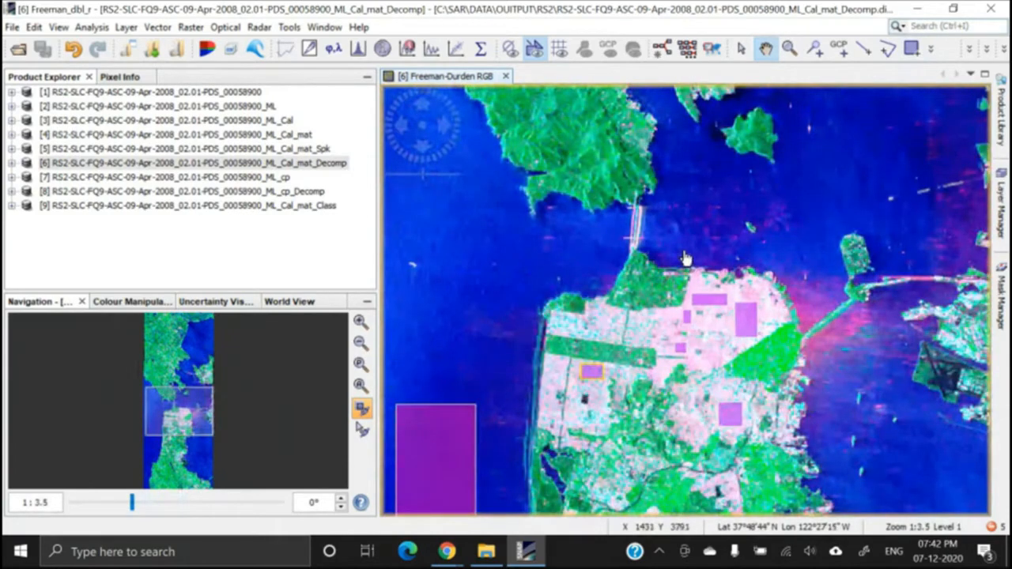
scroll(685, 259, up, 1)
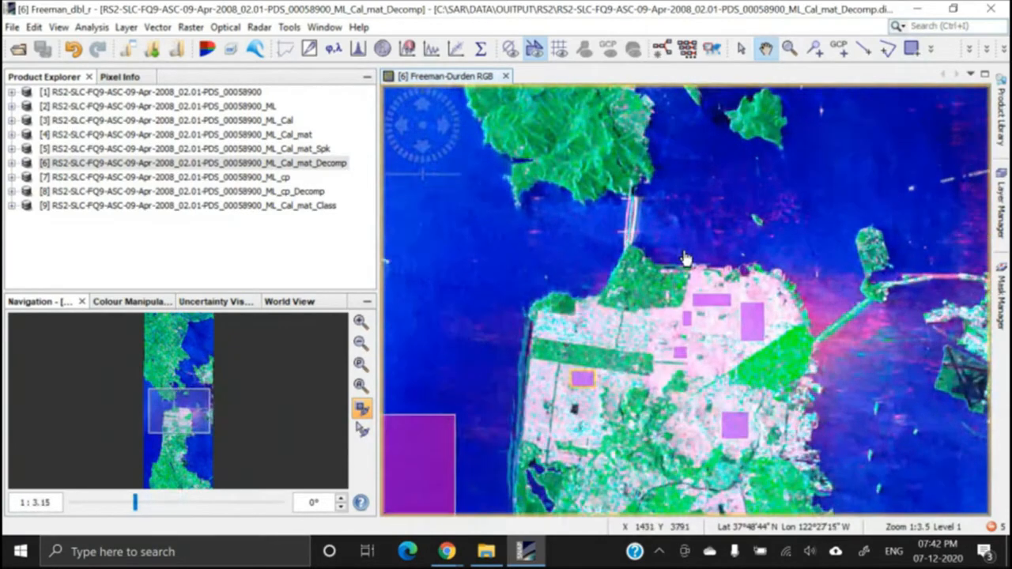
scroll(681, 260, up, 3)
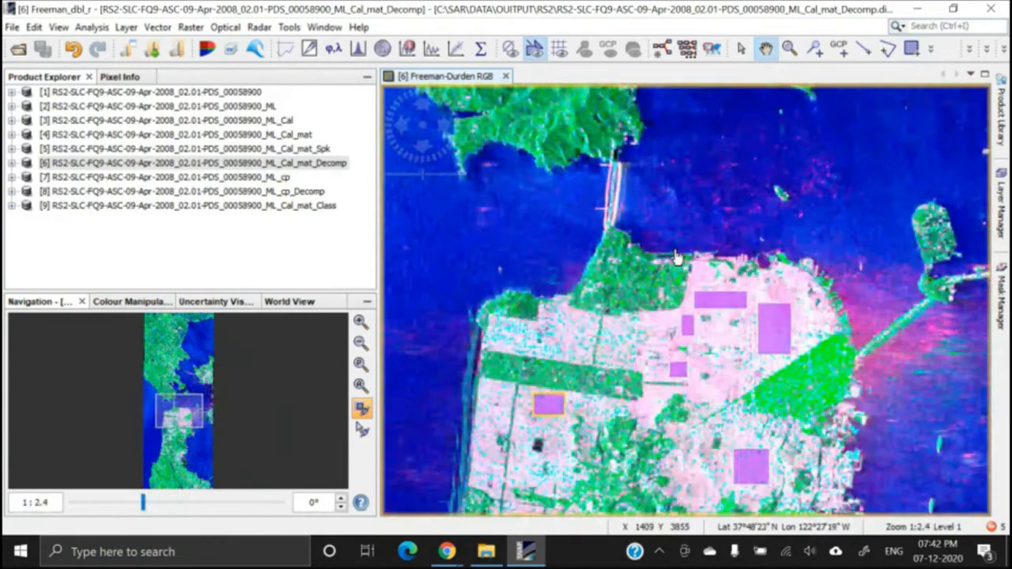
scroll(678, 258, down, 3)
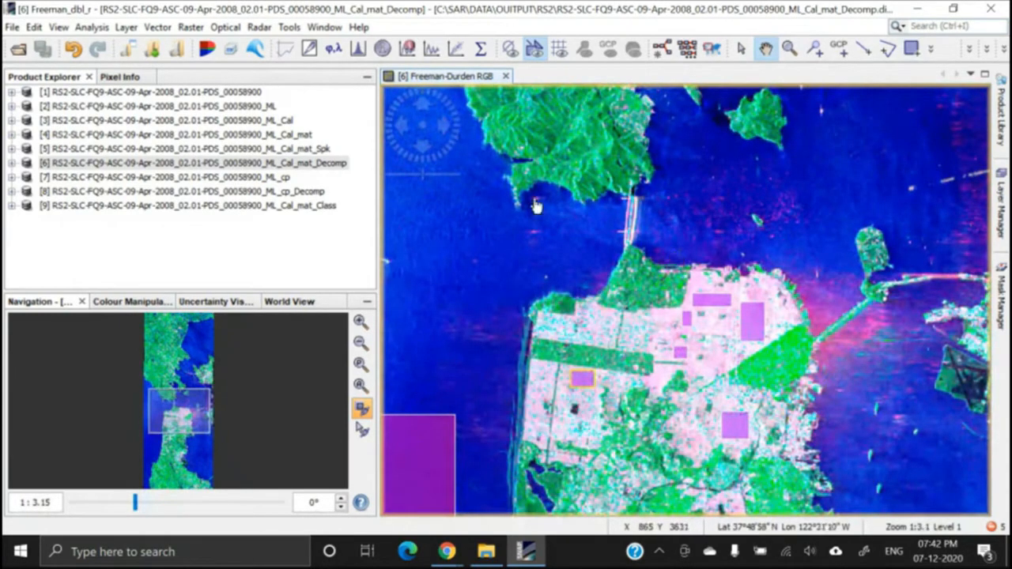
Create a new vector data container named Vegetation
click(156, 28)
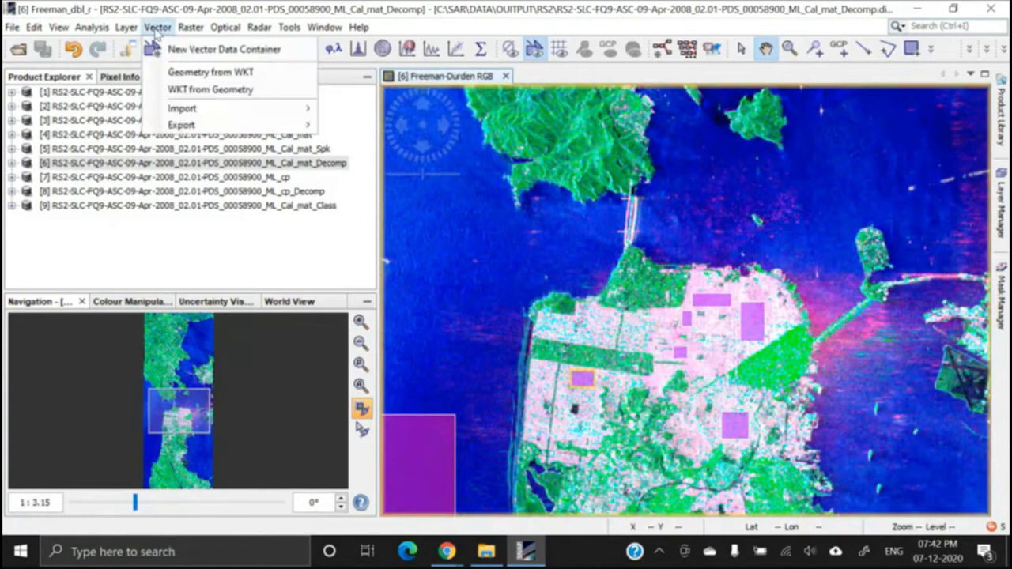
click(206, 51)
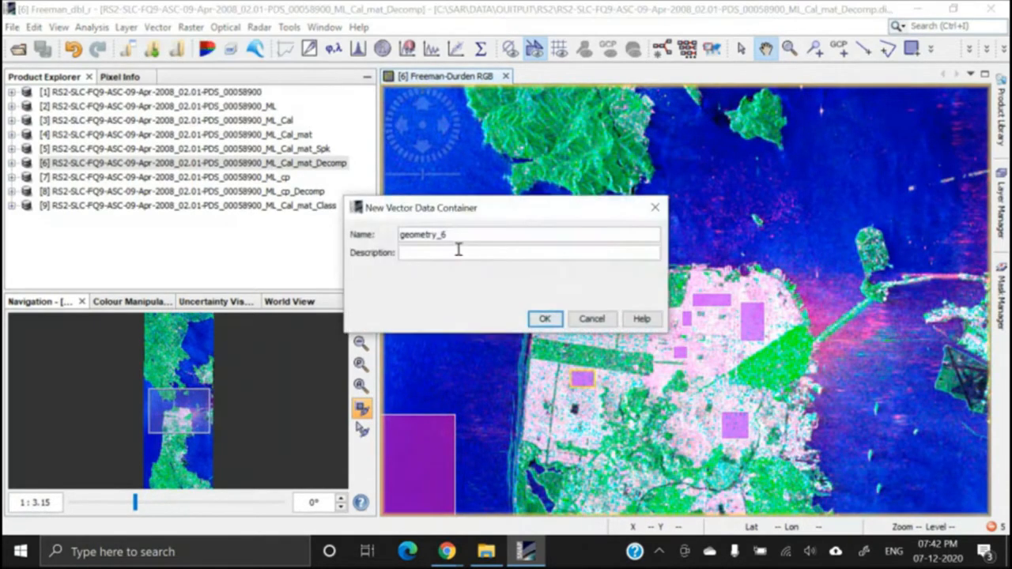
drag(451, 235, 323, 226)
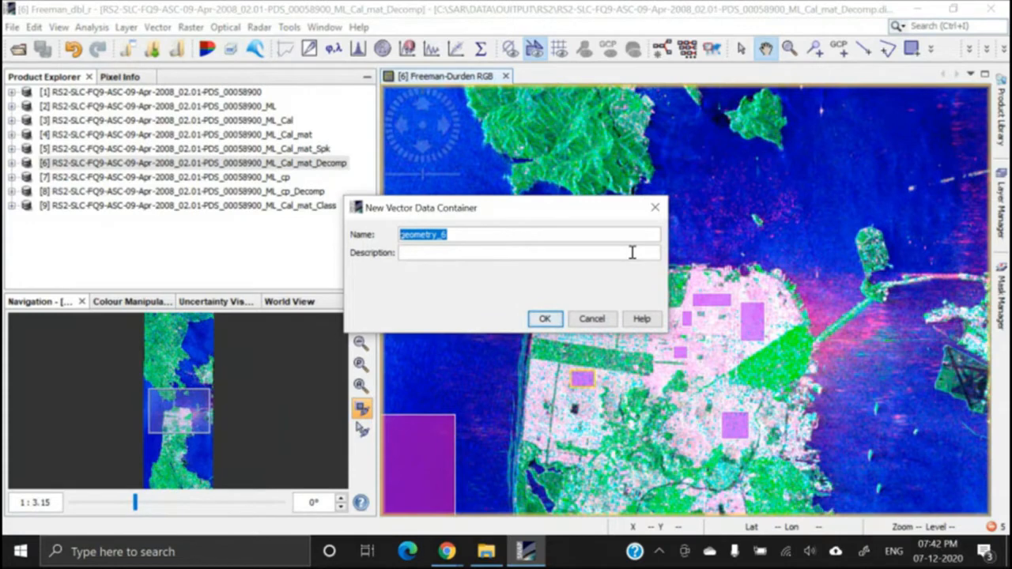
text(Vegetat)
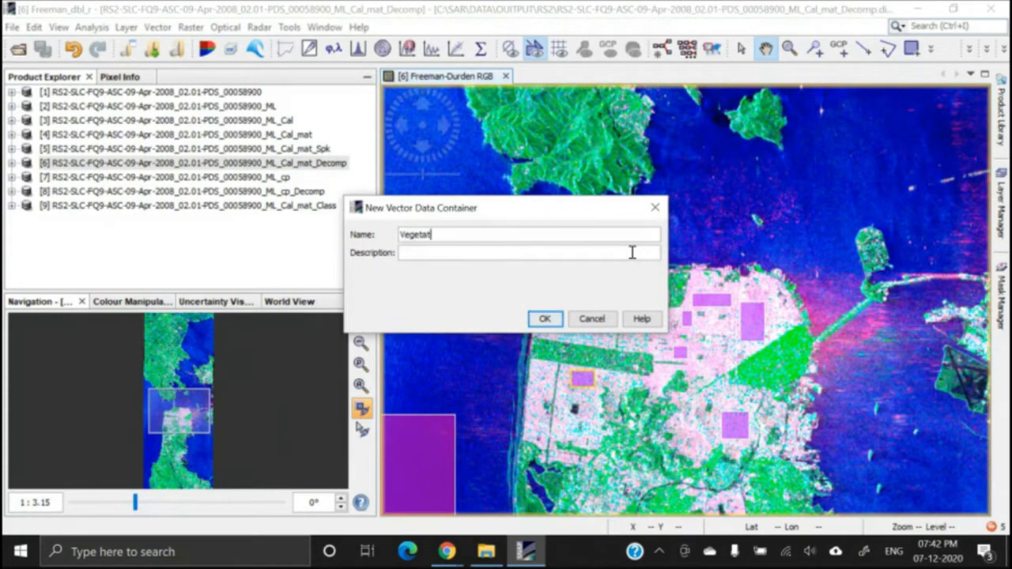
text(ion)
click(544, 319)
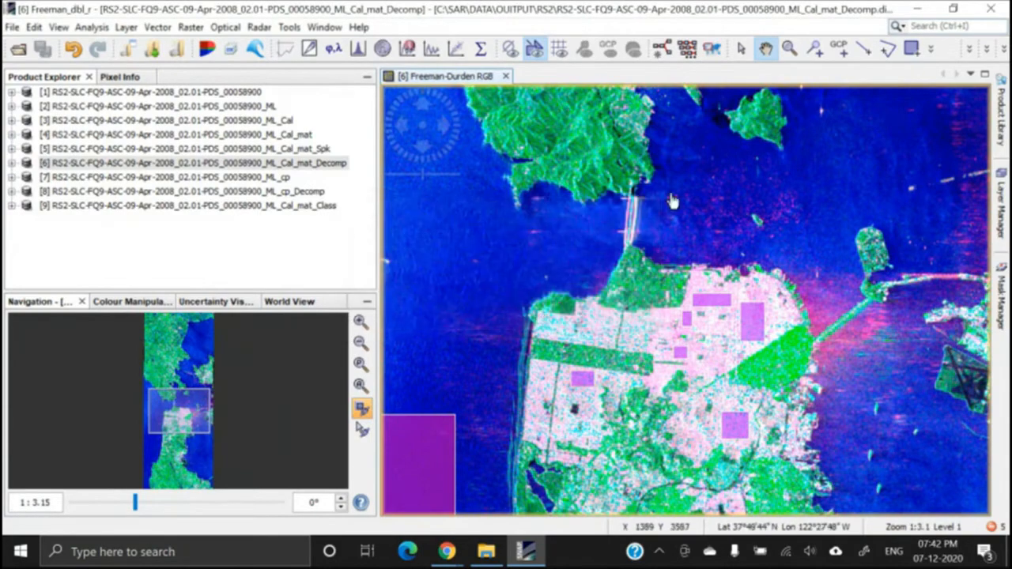
Draw a large rectangular Vegetation training area over the green hills northwest of the bridge, west of the pink settlements
drag(592, 157, 611, 260)
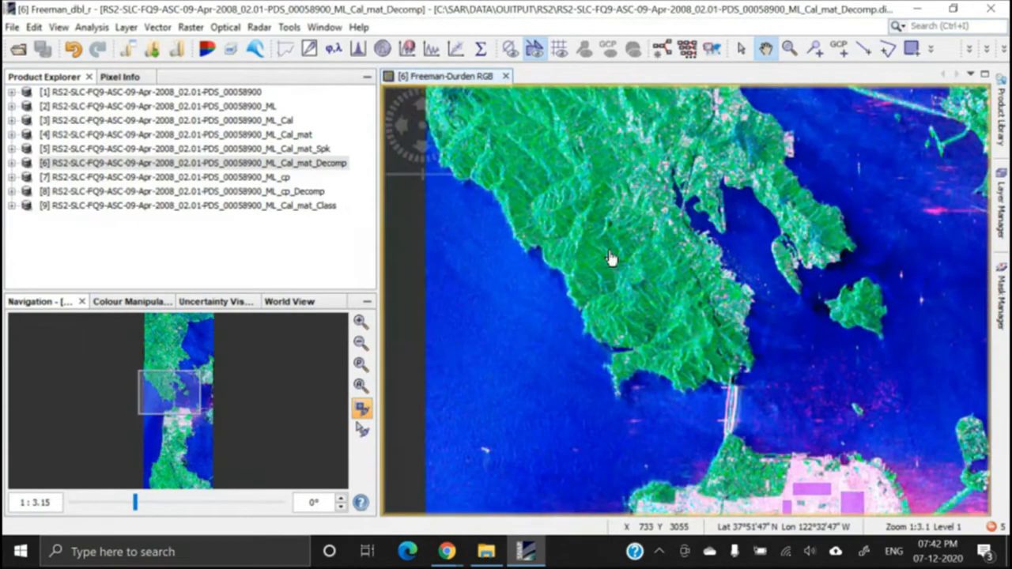
scroll(633, 304, up, 5)
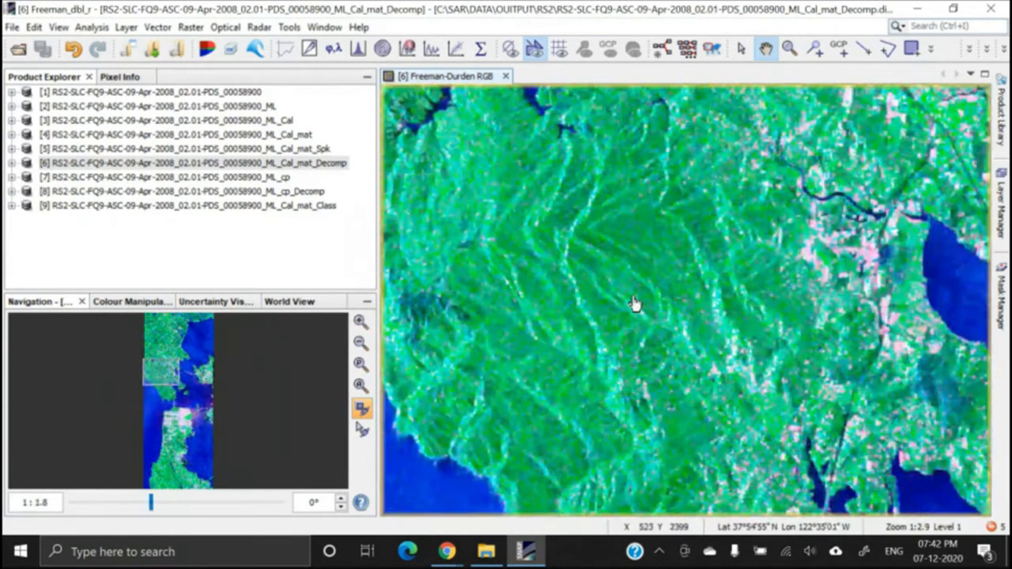
scroll(691, 314, up, 3)
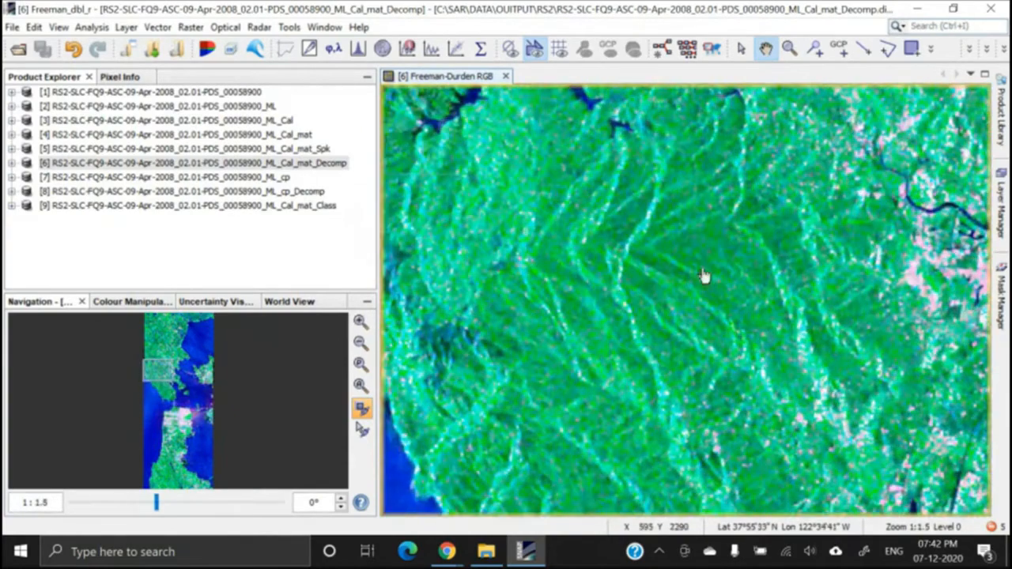
scroll(704, 275, down, 2)
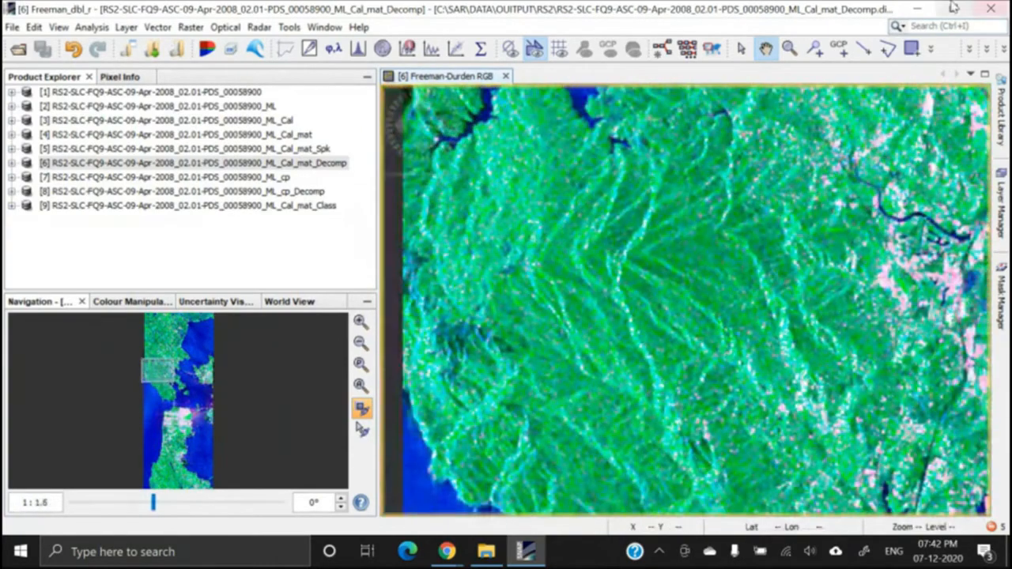
click(911, 49)
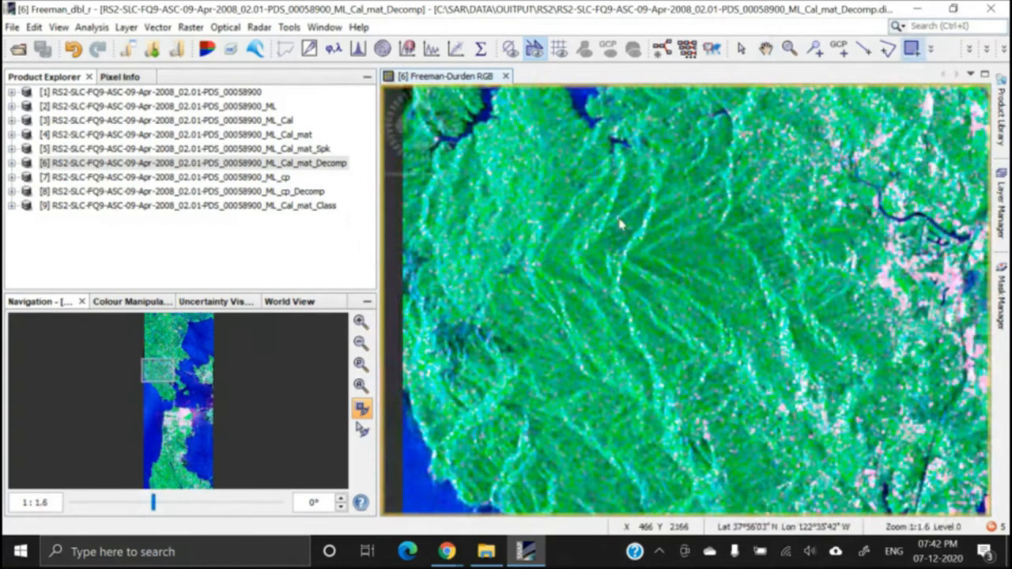
click(556, 229)
click(467, 251)
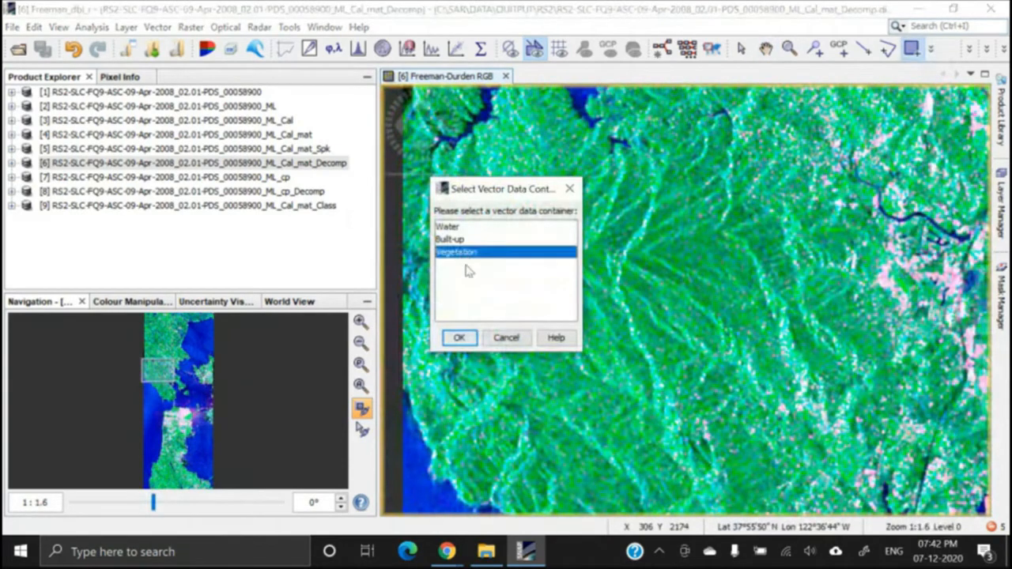
click(473, 338)
drag(549, 201, 726, 357)
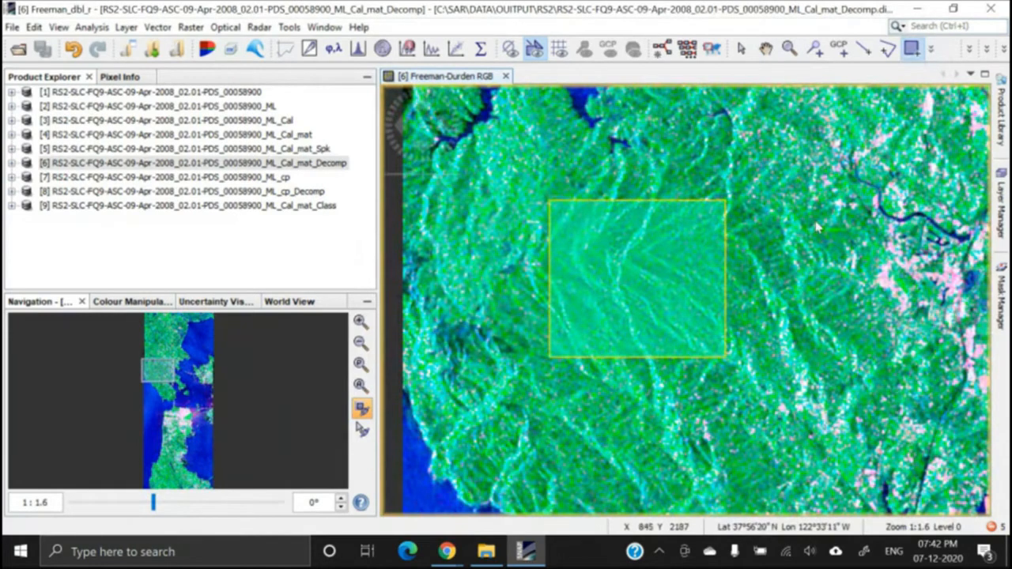
scroll(819, 225, up, 1)
click(689, 271)
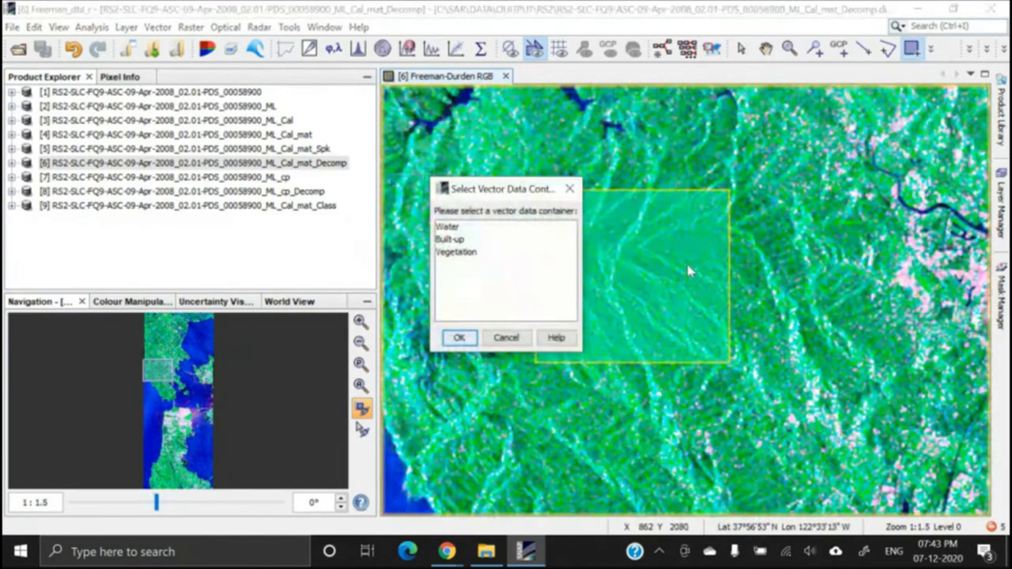
click(507, 339)
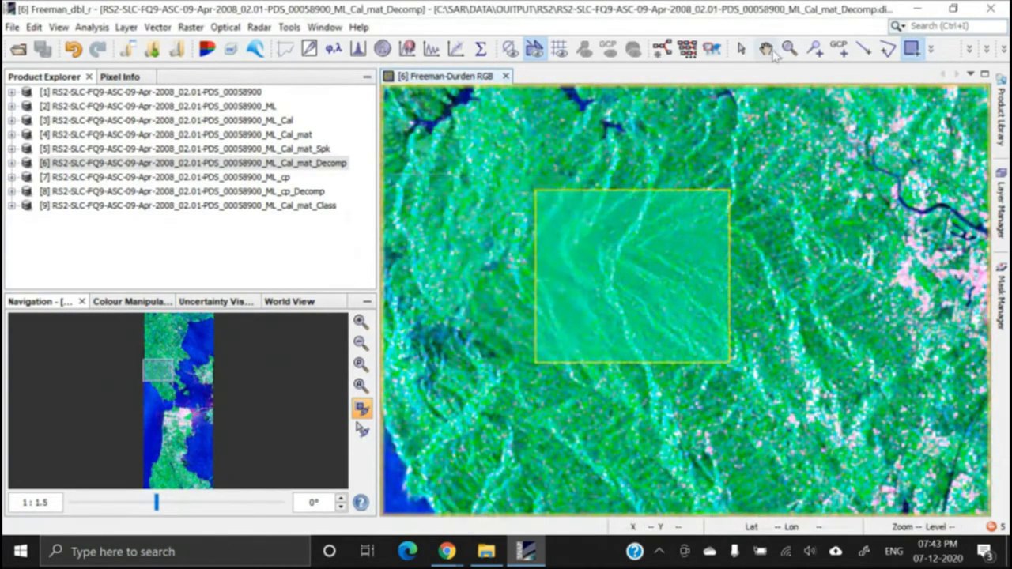
Draw a roughly square Vegetation training area over the green ridges in the scene's far northwest
scroll(775, 137, down, 5)
scroll(777, 137, down, 1)
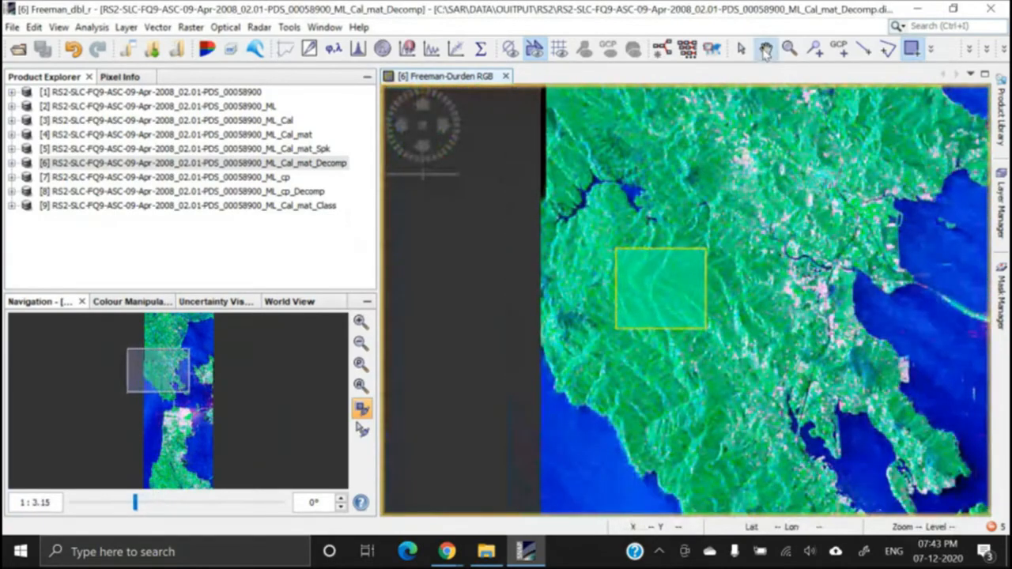
click(765, 48)
drag(703, 219, 734, 290)
scroll(734, 291, up, 4)
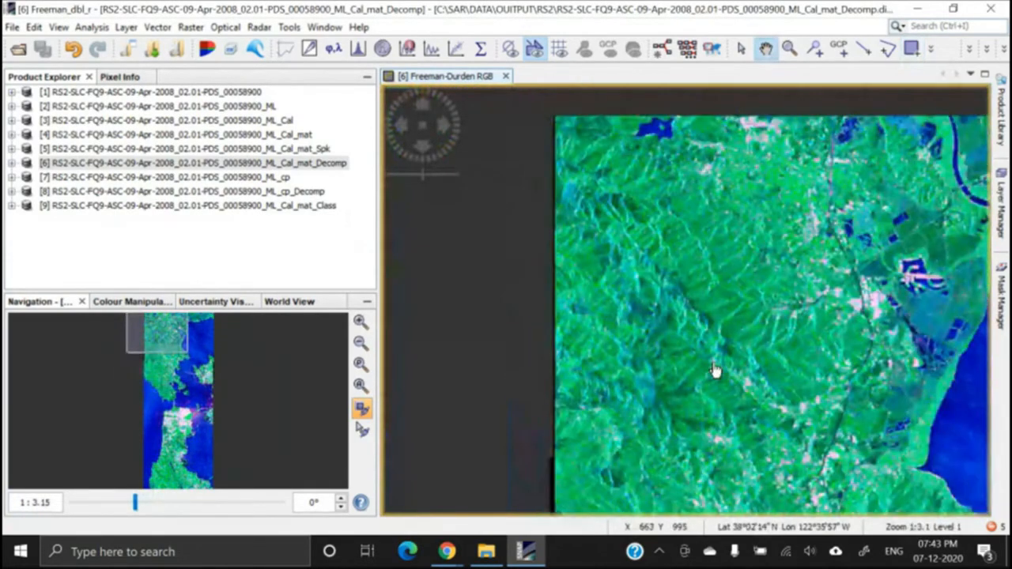
scroll(738, 285, up, 3)
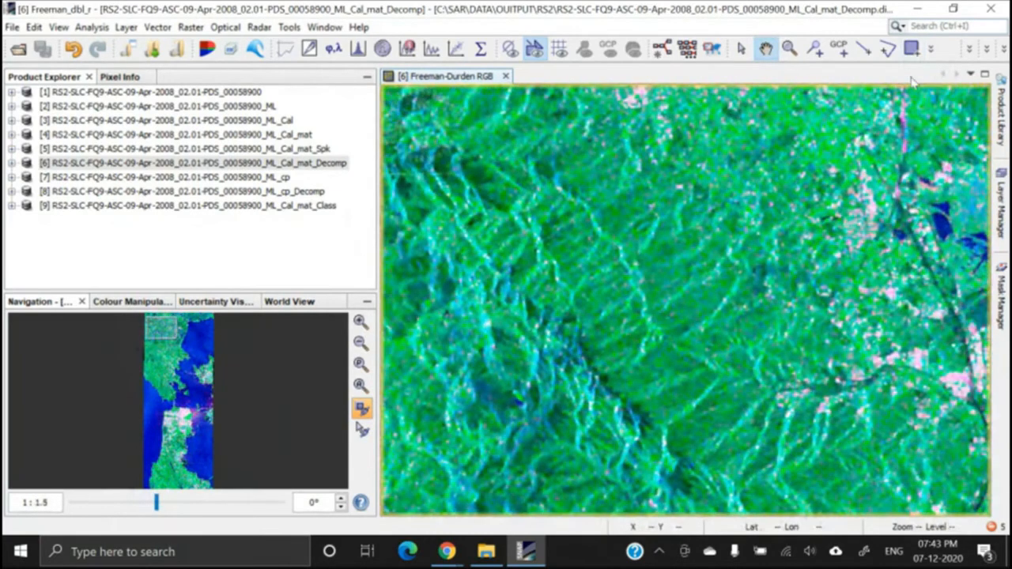
click(911, 48)
drag(591, 222, 641, 281)
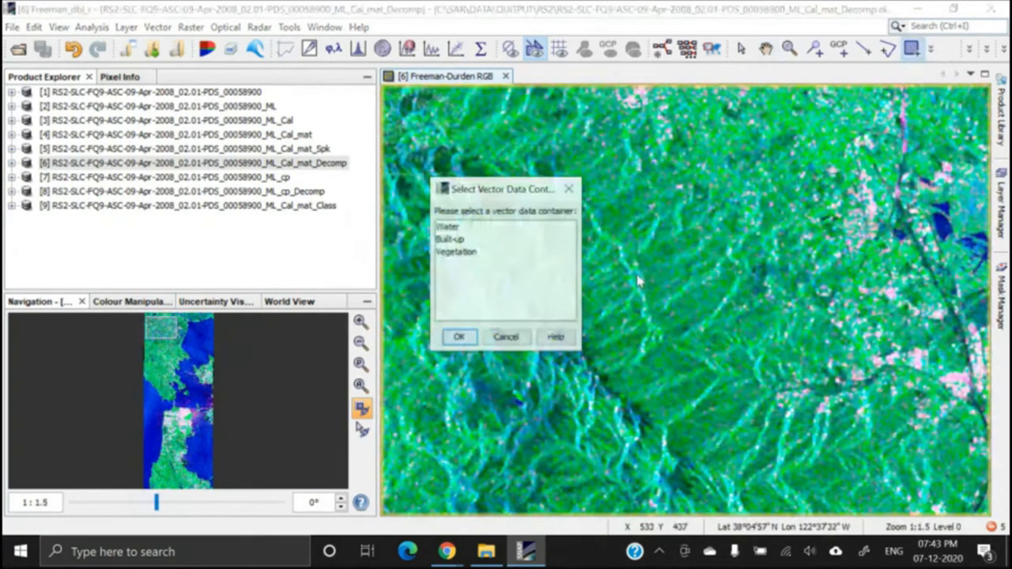
click(469, 253)
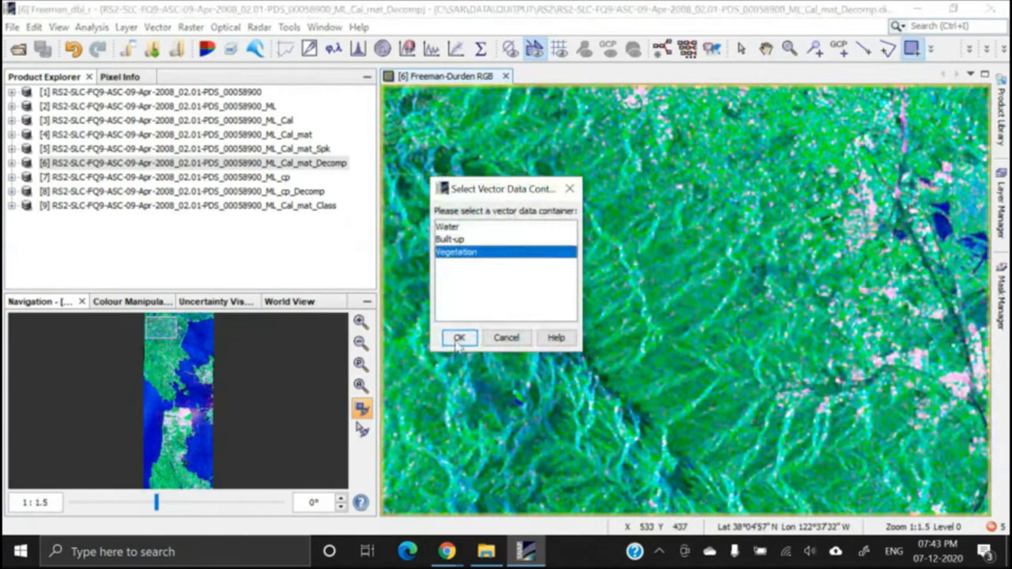
click(459, 337)
drag(690, 333, 725, 360)
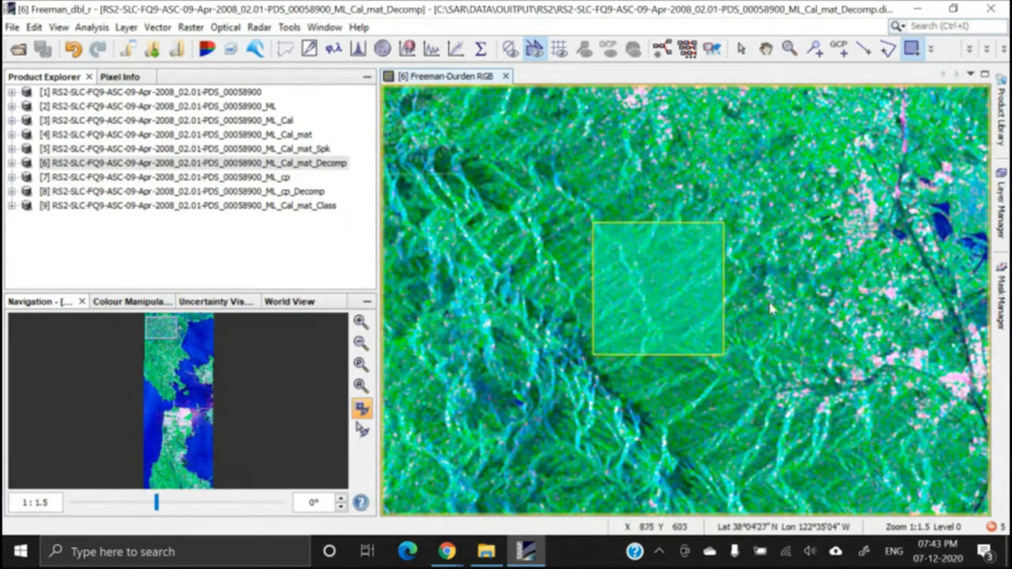
Draw a rectangular Vegetation training area inside the green parkland just south of the bridge, at the city's northern tip
scroll(765, 354, down, 5)
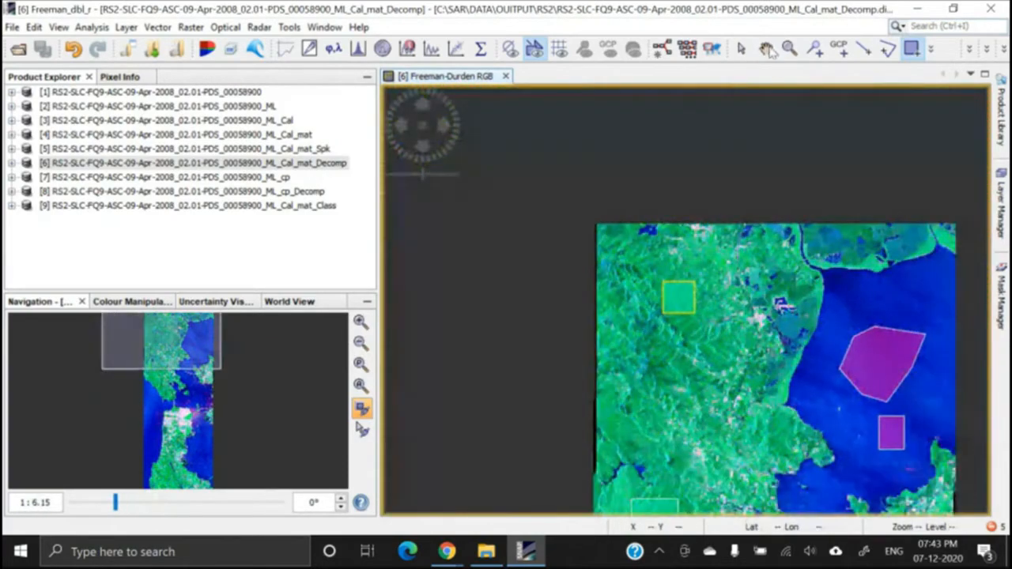
click(766, 49)
drag(805, 498, 775, 211)
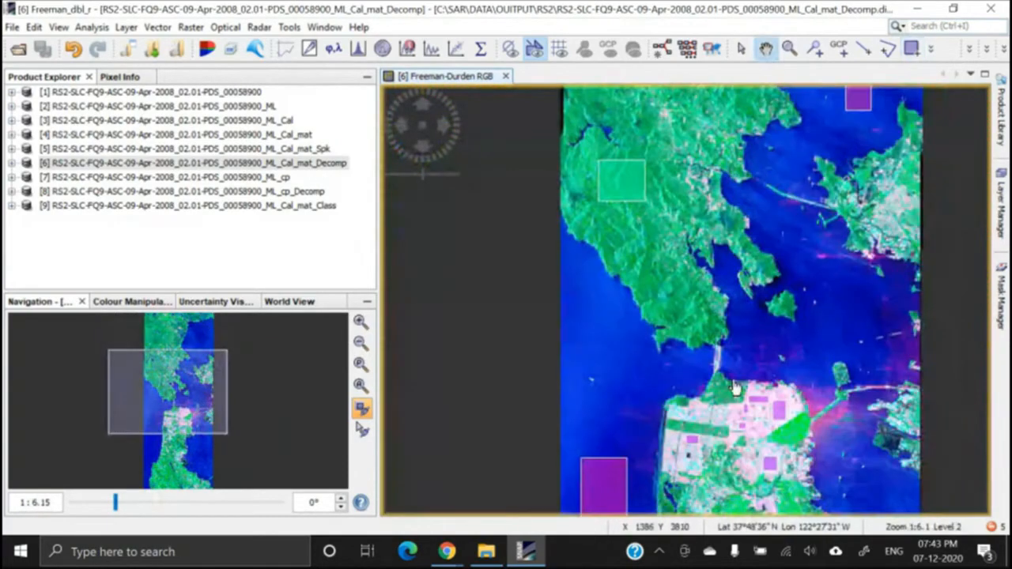
drag(736, 391, 739, 309)
scroll(737, 309, up, 4)
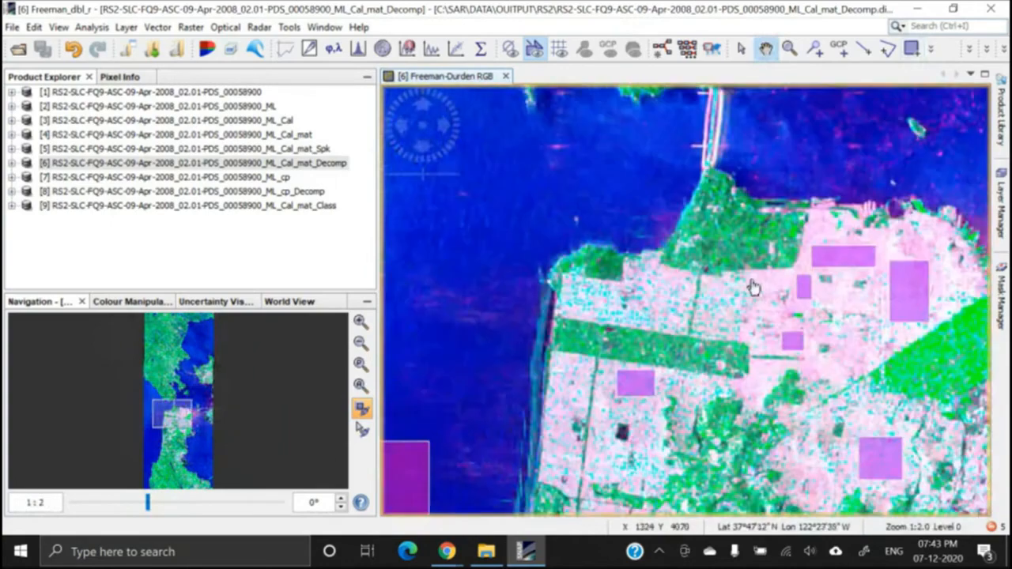
scroll(735, 261, up, 3)
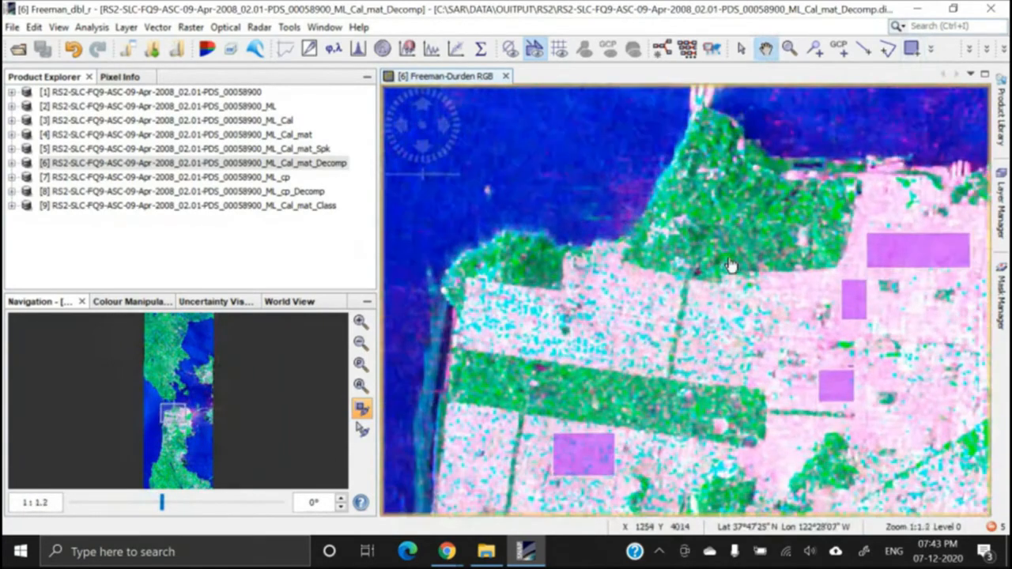
scroll(753, 261, up, 1)
drag(748, 231, 707, 271)
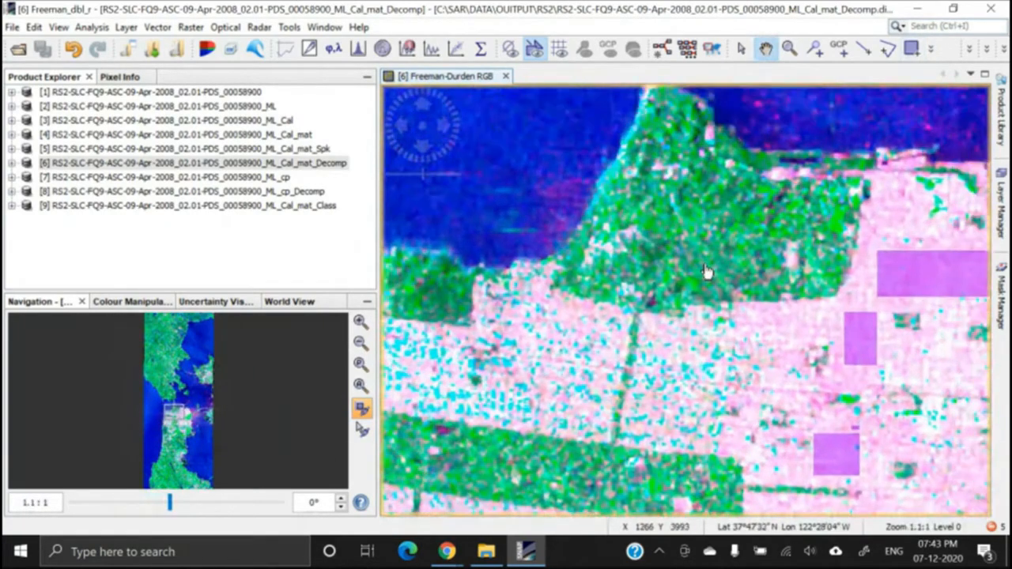
click(913, 49)
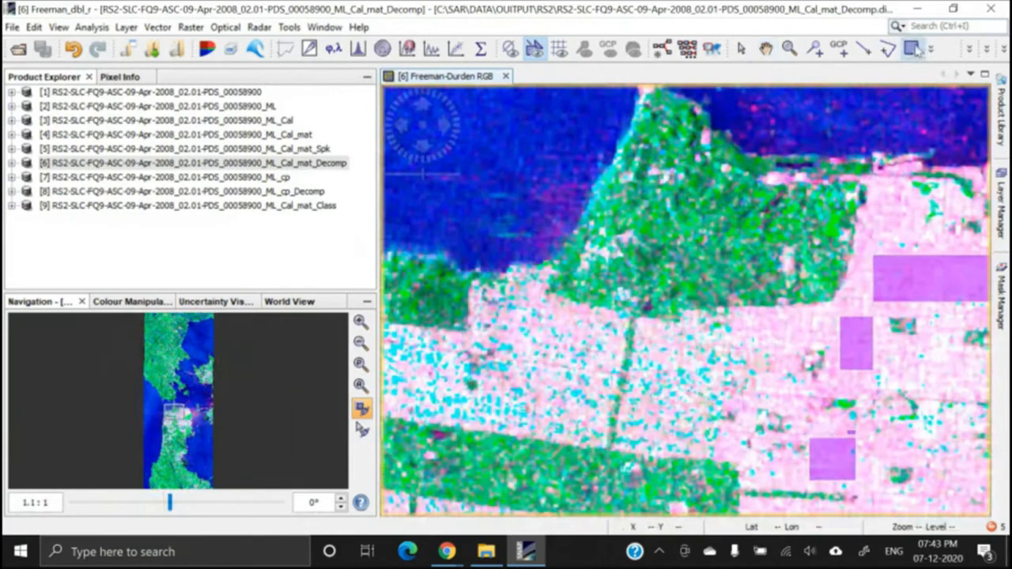
drag(659, 210, 769, 294)
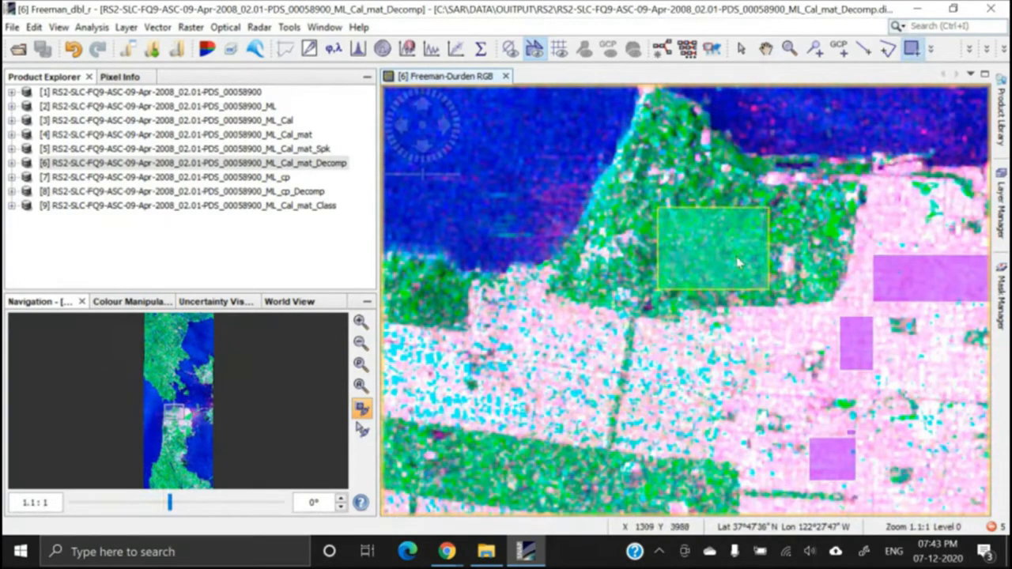
Draw a small rectangular Vegetation training area inside the bright green triangular district in the eastern city
scroll(706, 229, down, 10)
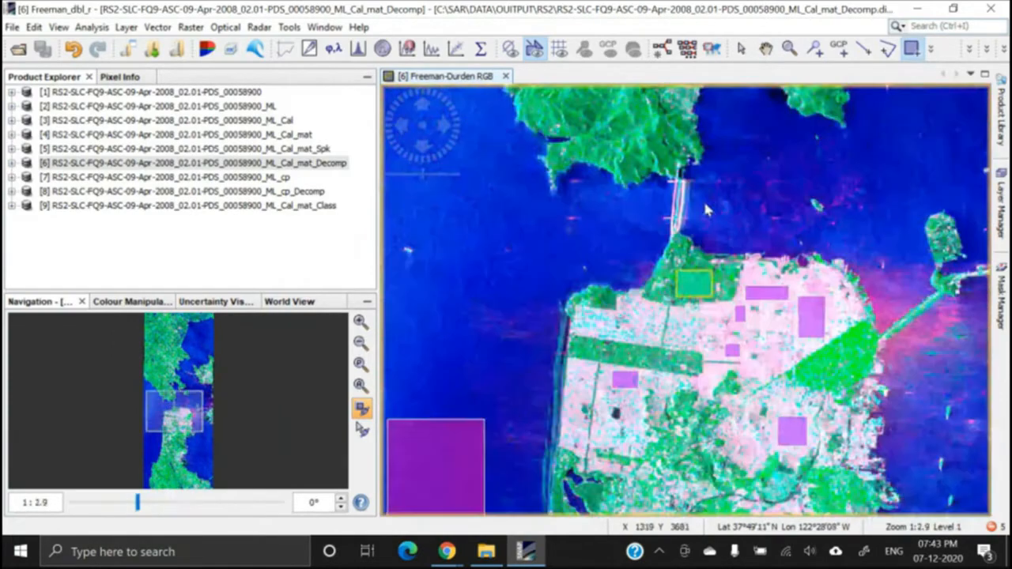
scroll(751, 290, up, 7)
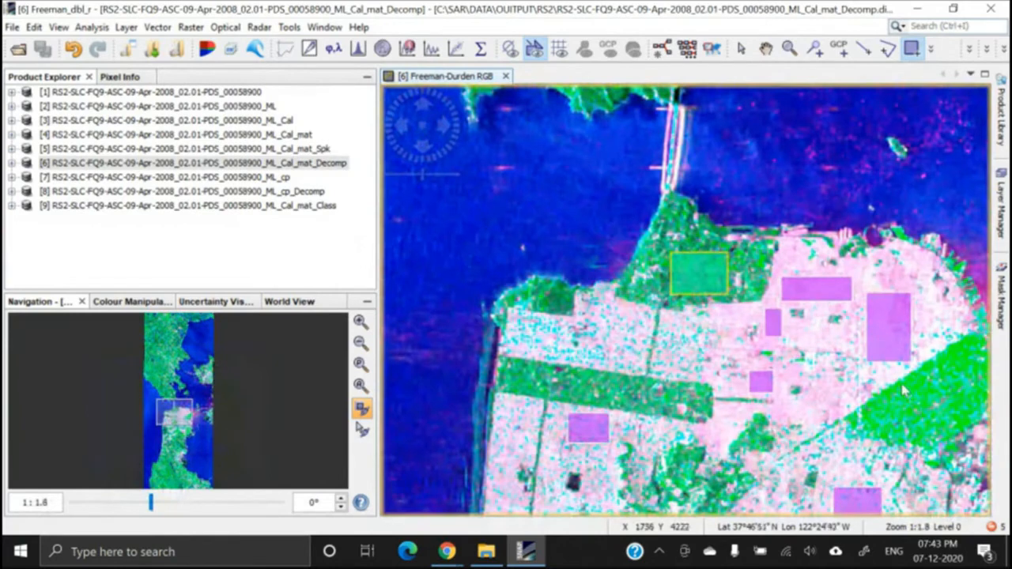
click(766, 48)
drag(879, 340, 669, 219)
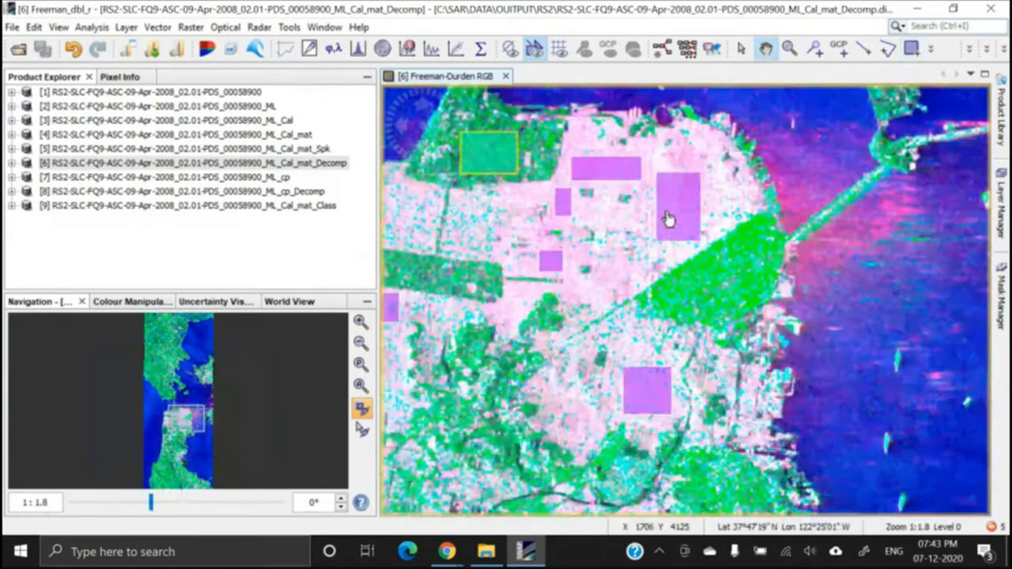
scroll(680, 230, up, 2)
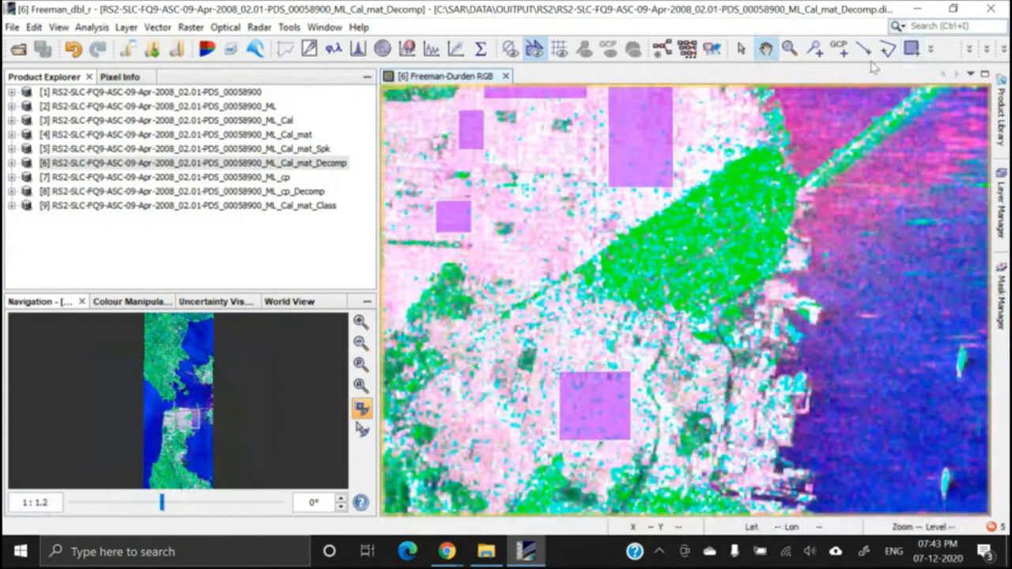
click(912, 49)
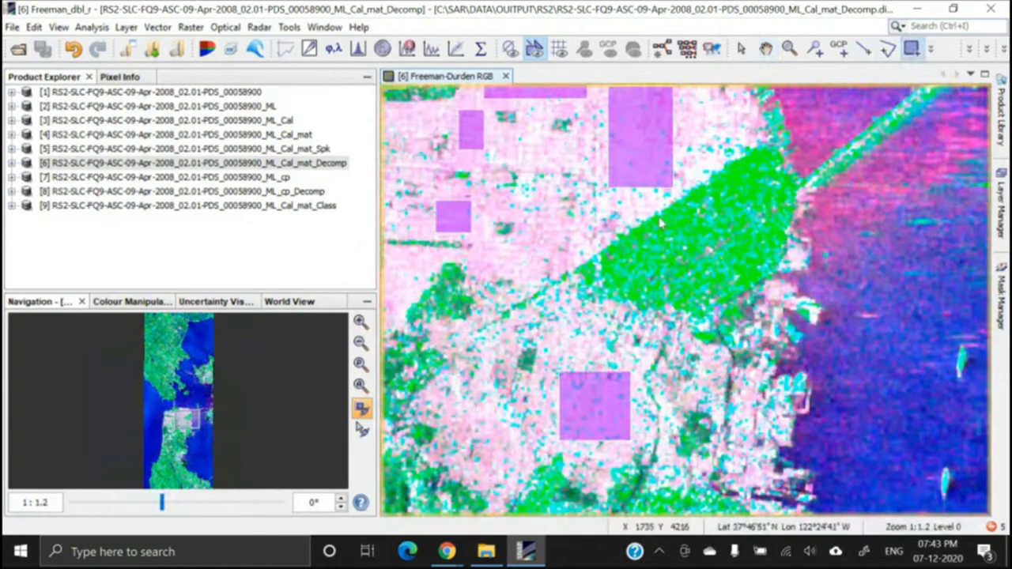
drag(662, 221, 716, 249)
Review the training areas across the whole scene and check the Water, Built-up and Vegetation containers in the Decomp product's vector data
scroll(721, 261, down, 4)
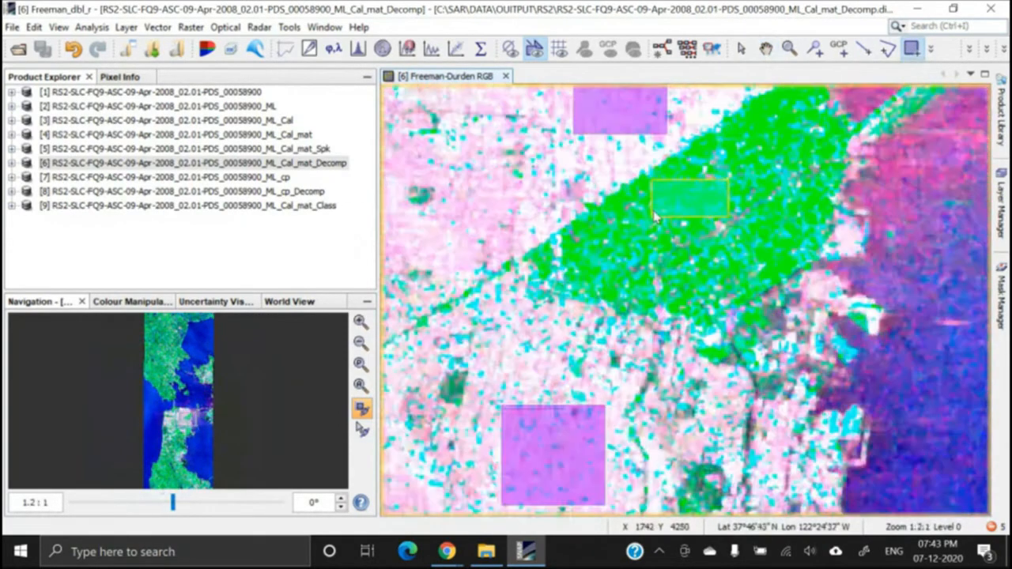
scroll(655, 192, down, 8)
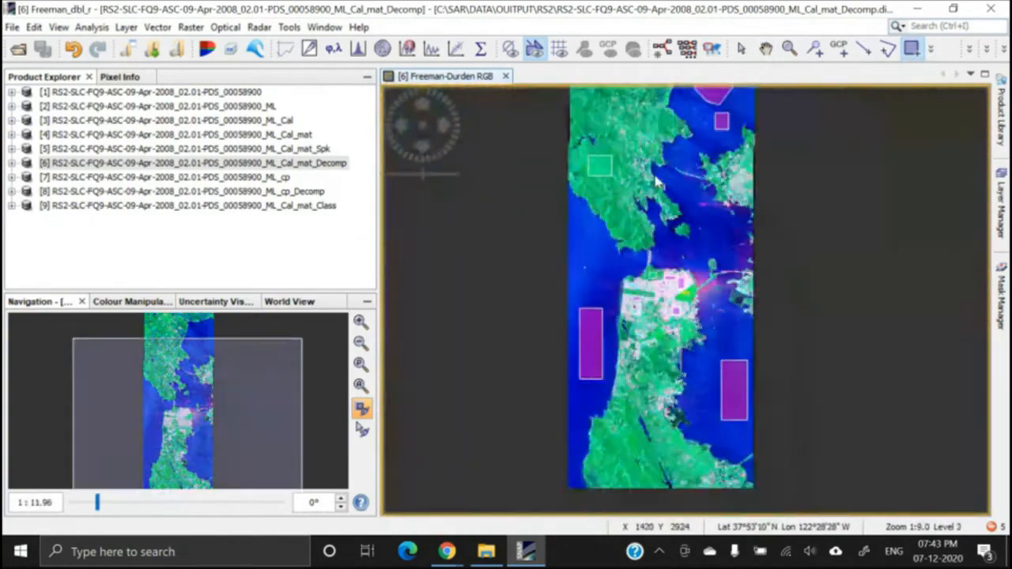
click(765, 48)
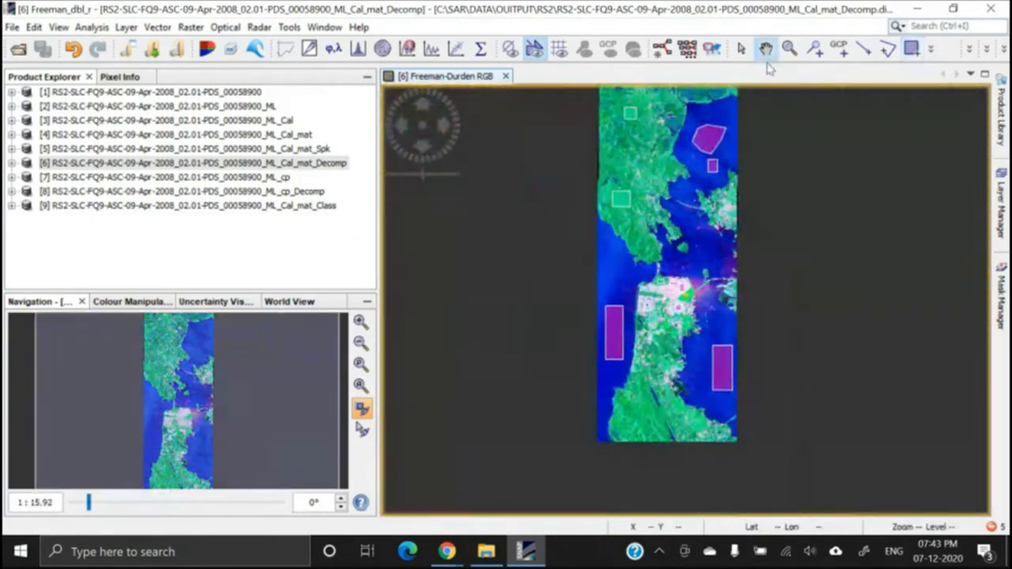
drag(673, 193, 680, 226)
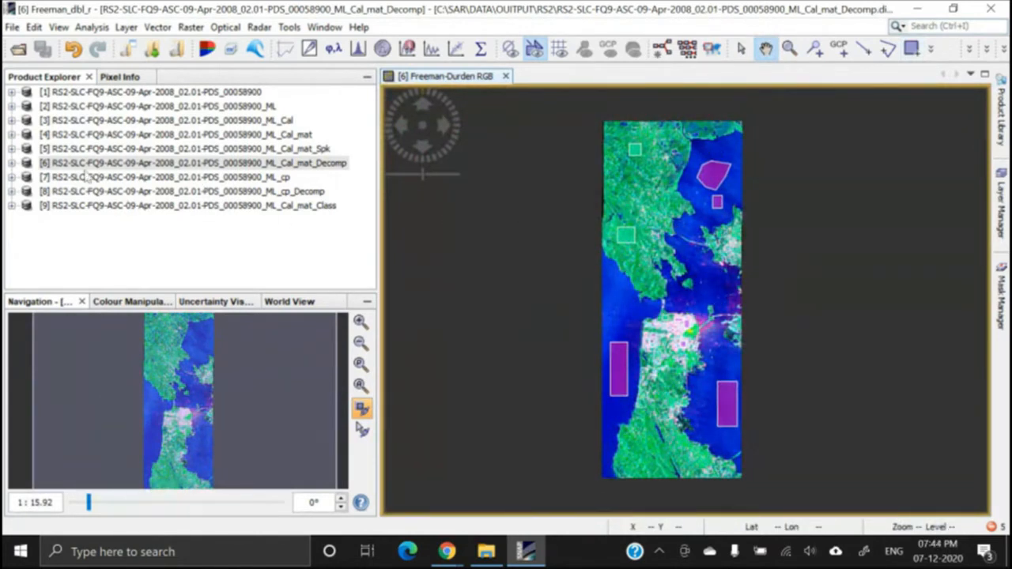
click(11, 163)
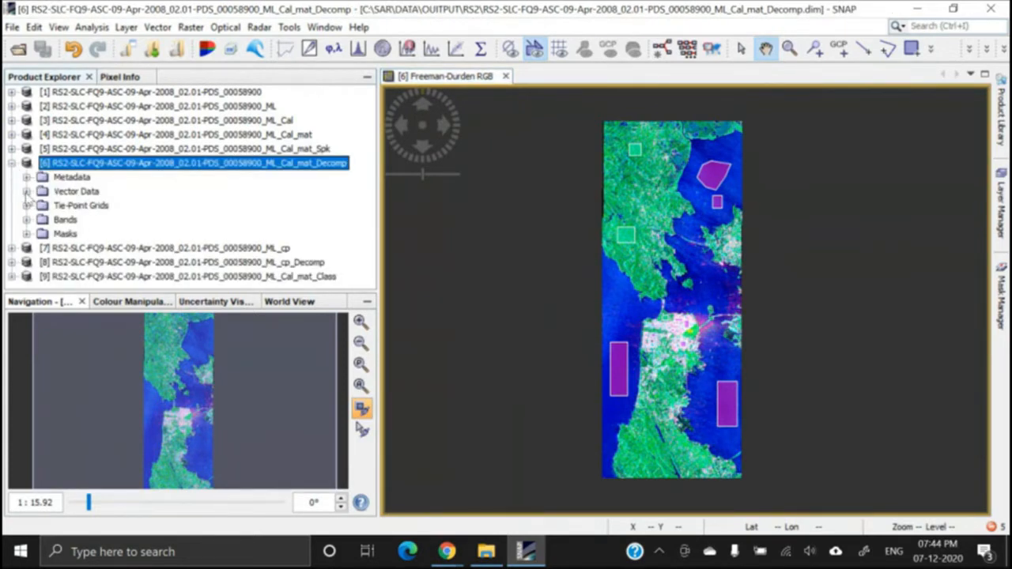
click(26, 192)
click(79, 235)
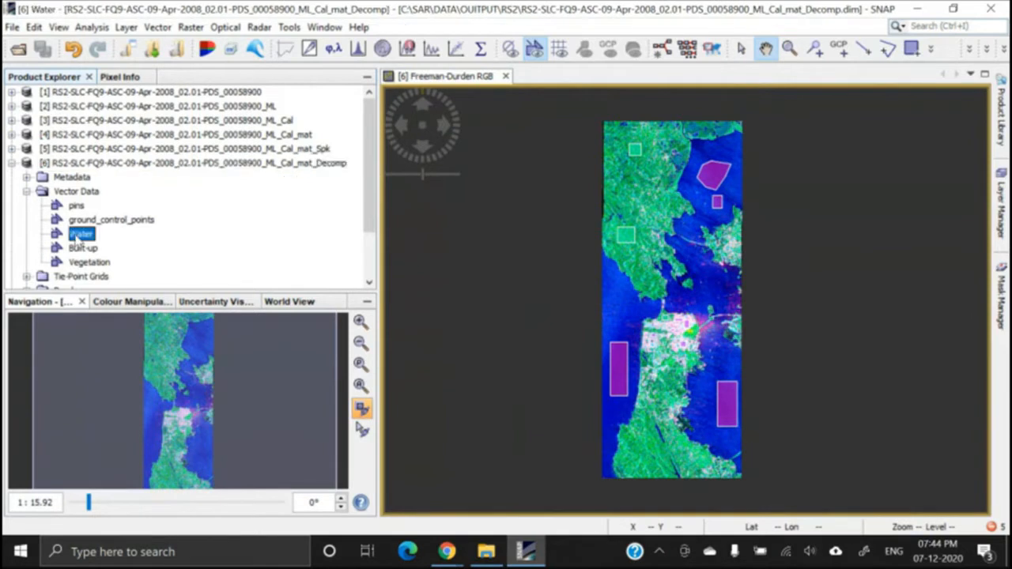
click(83, 249)
click(89, 262)
click(79, 235)
click(83, 248)
click(89, 263)
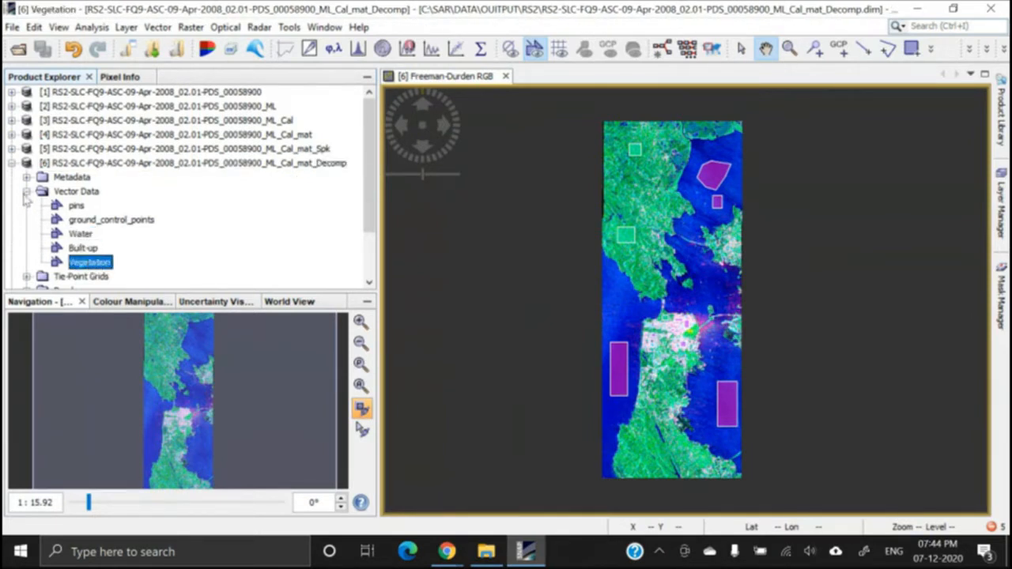
click(12, 164)
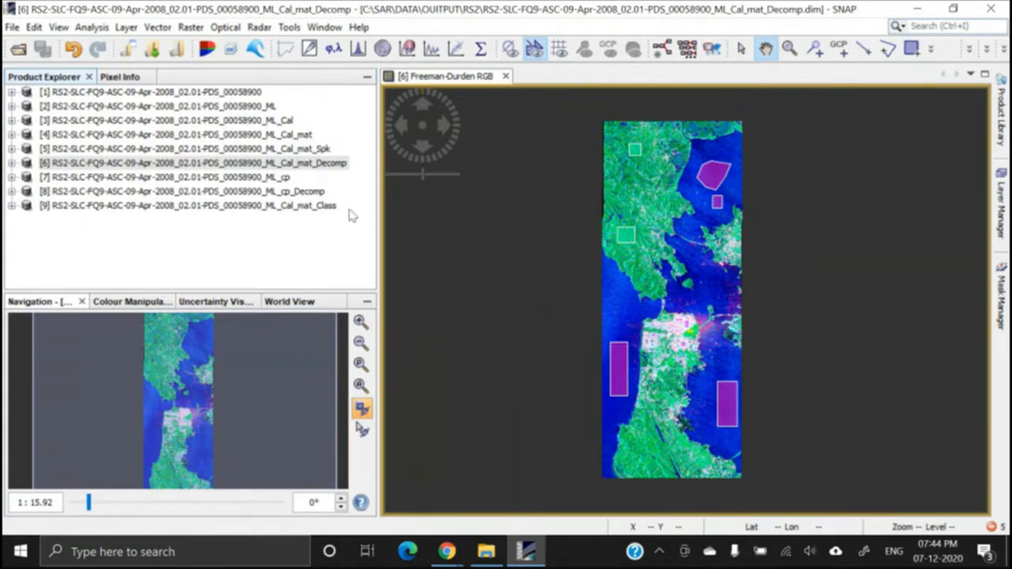
Start the supervised Minimum Distance Classifier and add all opened products to its input list, widening the file name column
click(190, 28)
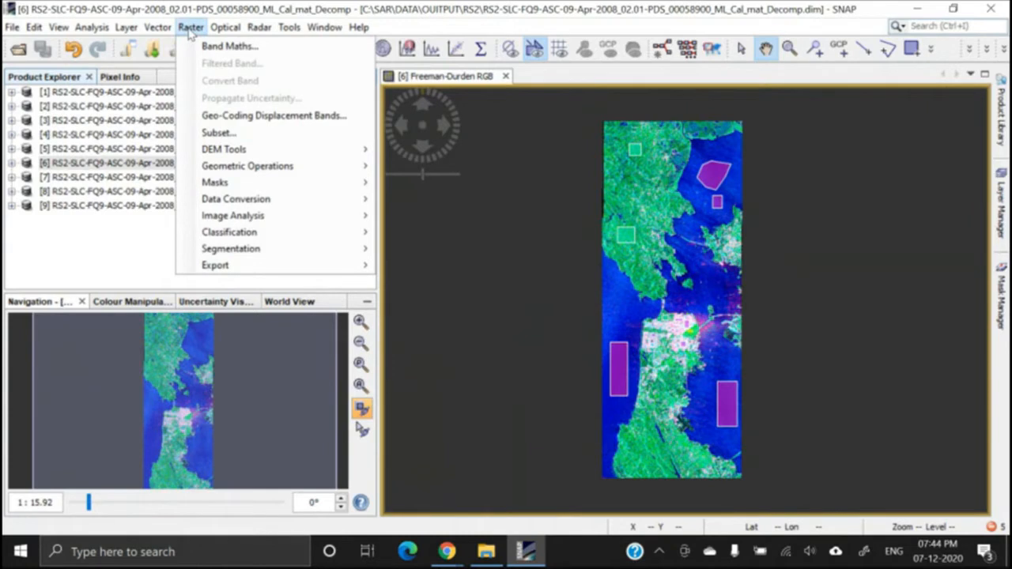
mouse_move(286, 237)
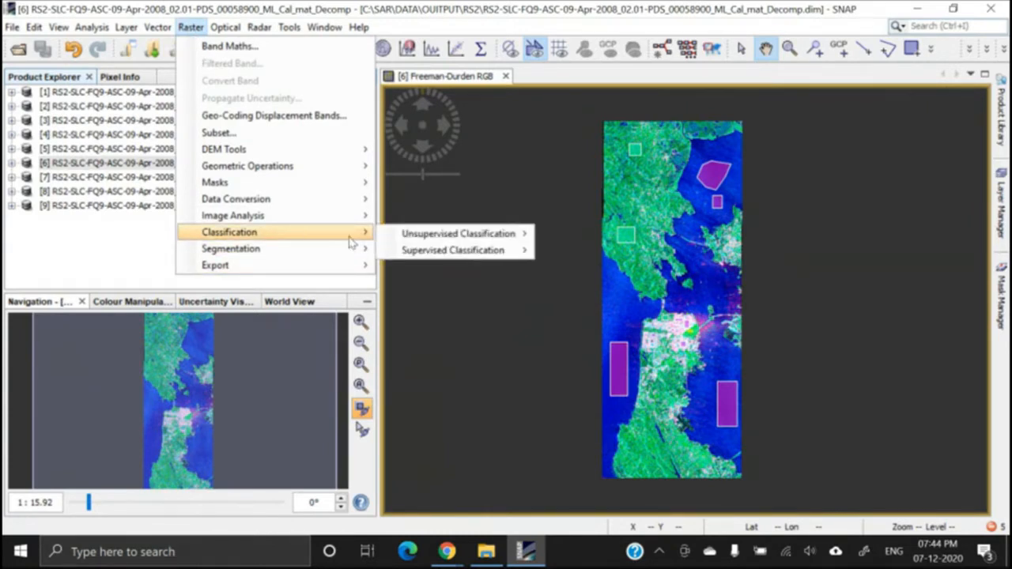
mouse_move(469, 253)
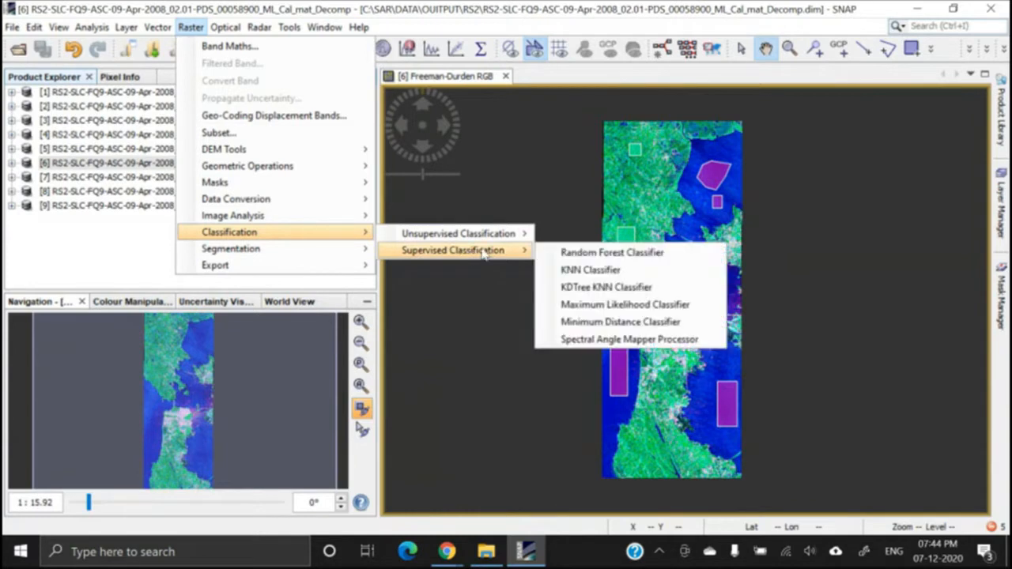
click(598, 326)
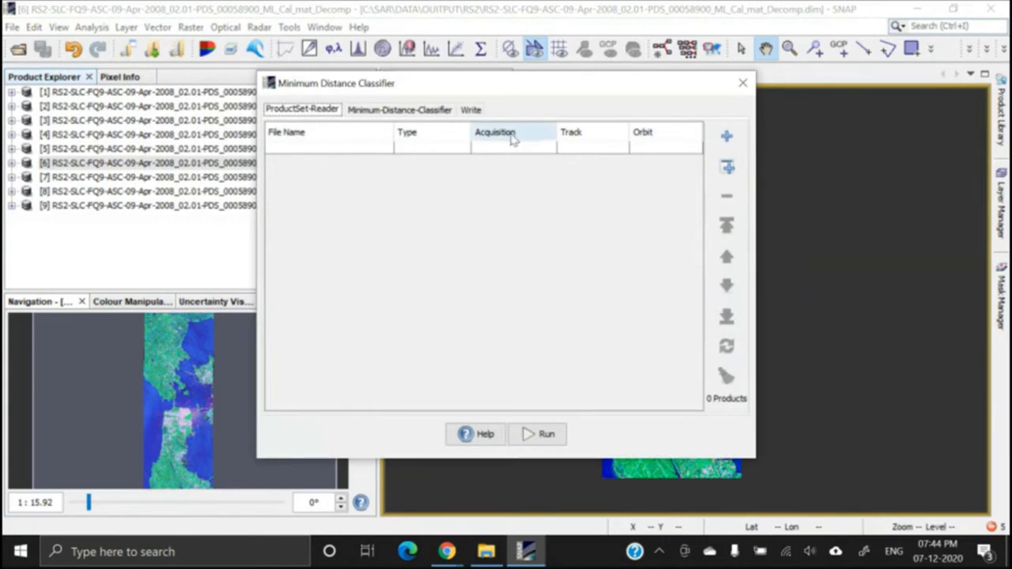
drag(518, 84, 575, 43)
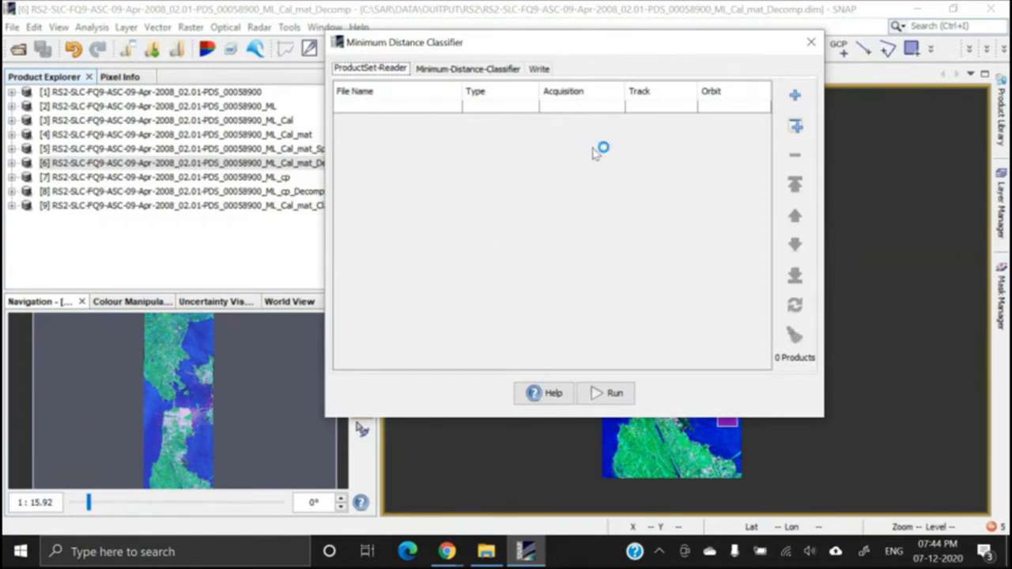
click(799, 130)
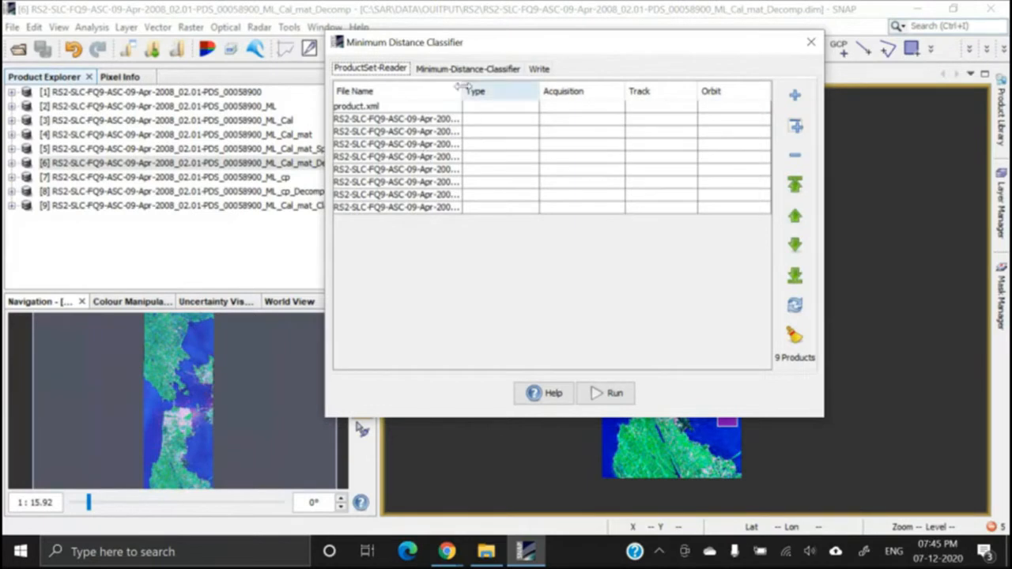
drag(463, 87, 682, 89)
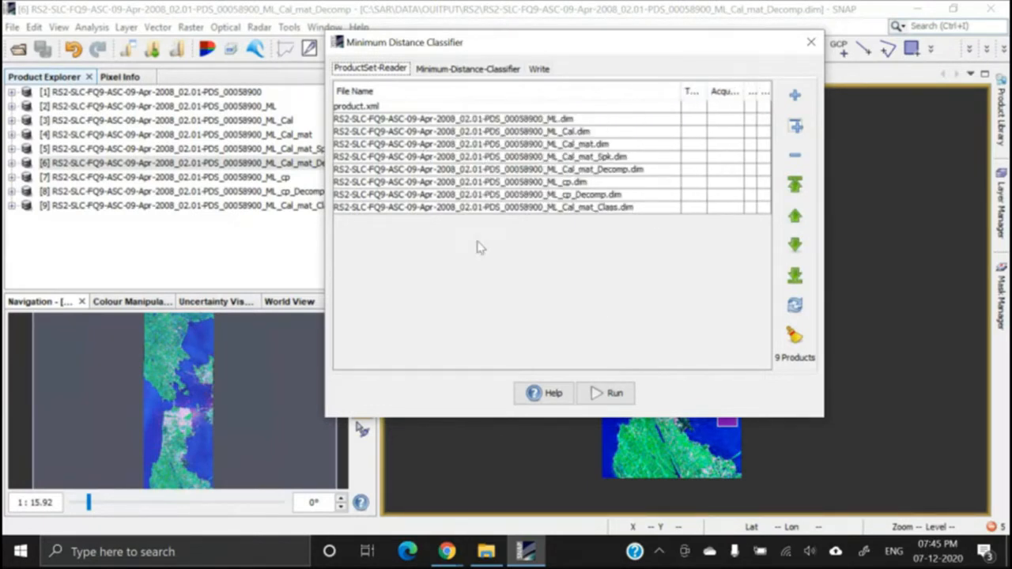
Remove every product from the classifier's input list except the one ending in ML_Cal_mat_Decomp.dim
click(363, 108)
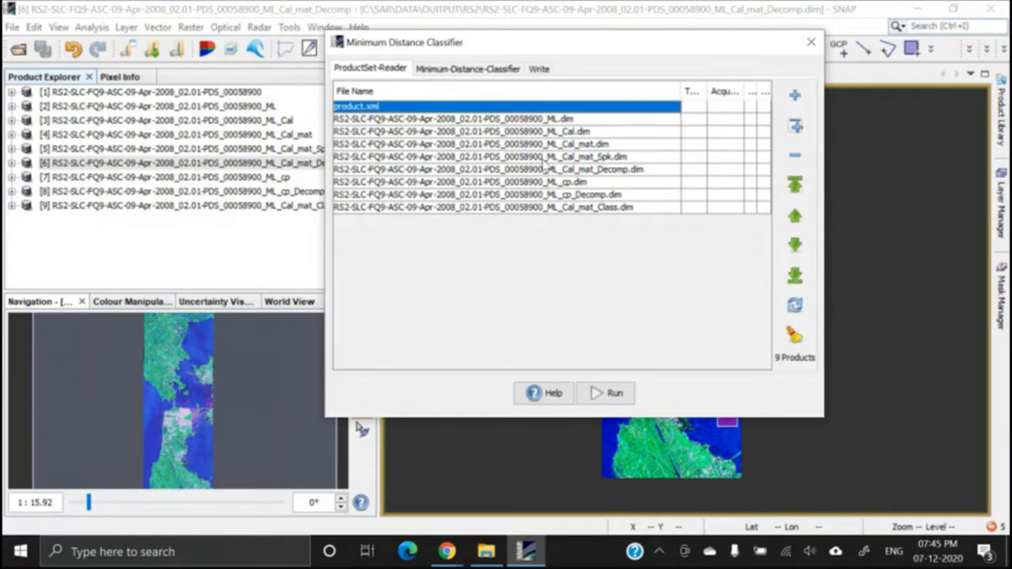
shift+click(544, 158)
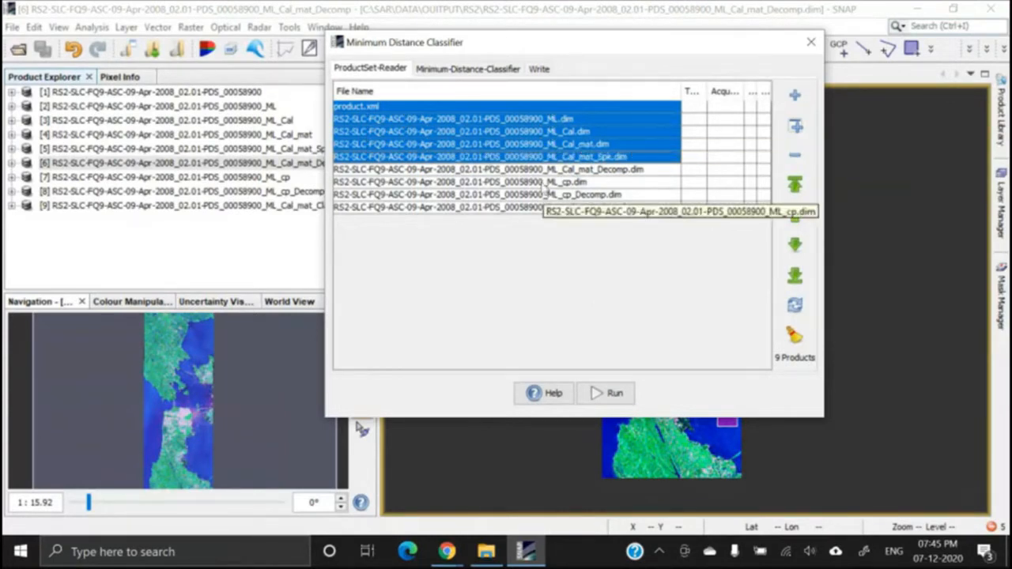
click(795, 161)
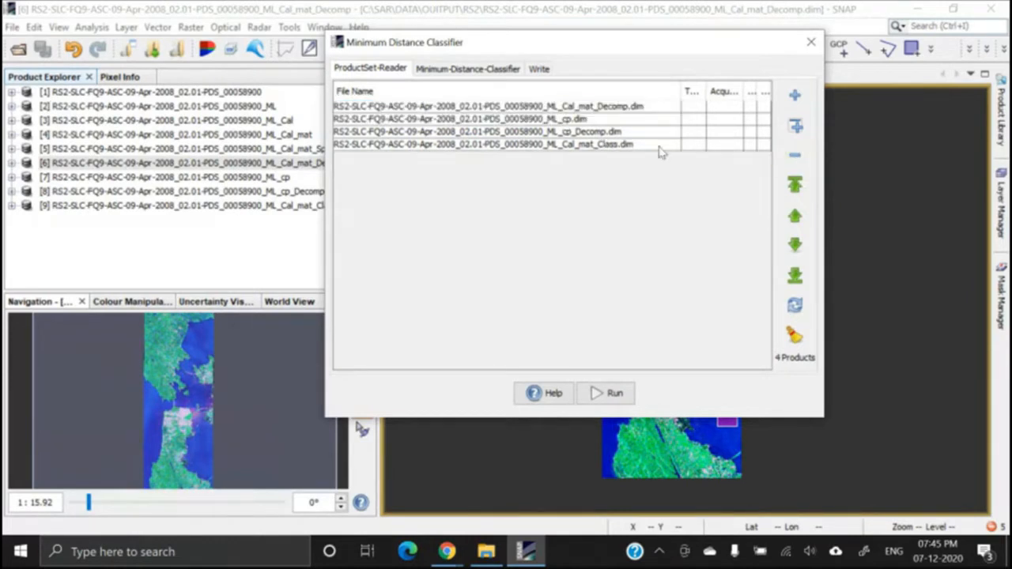
click(558, 120)
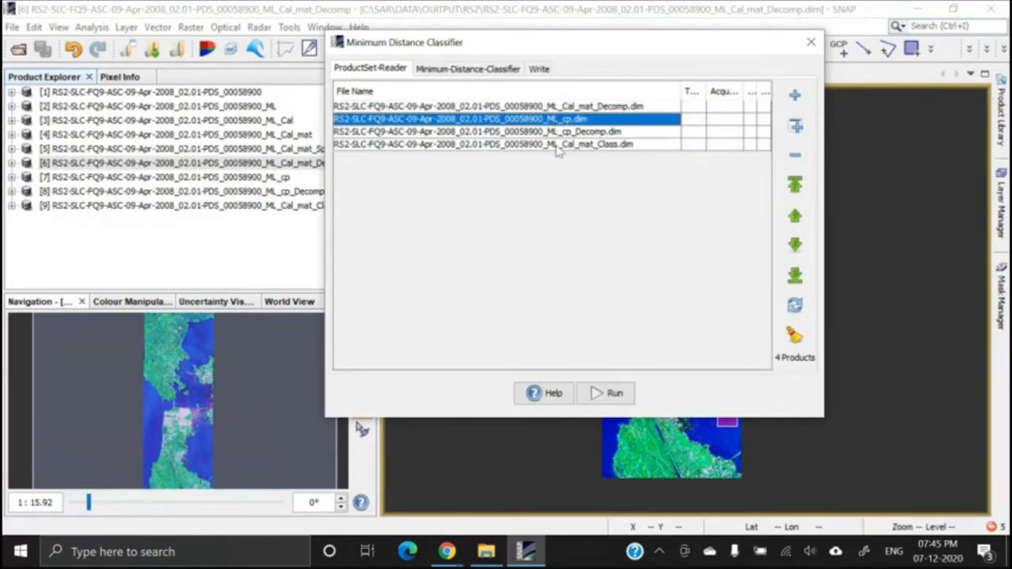
shift+click(557, 145)
click(796, 156)
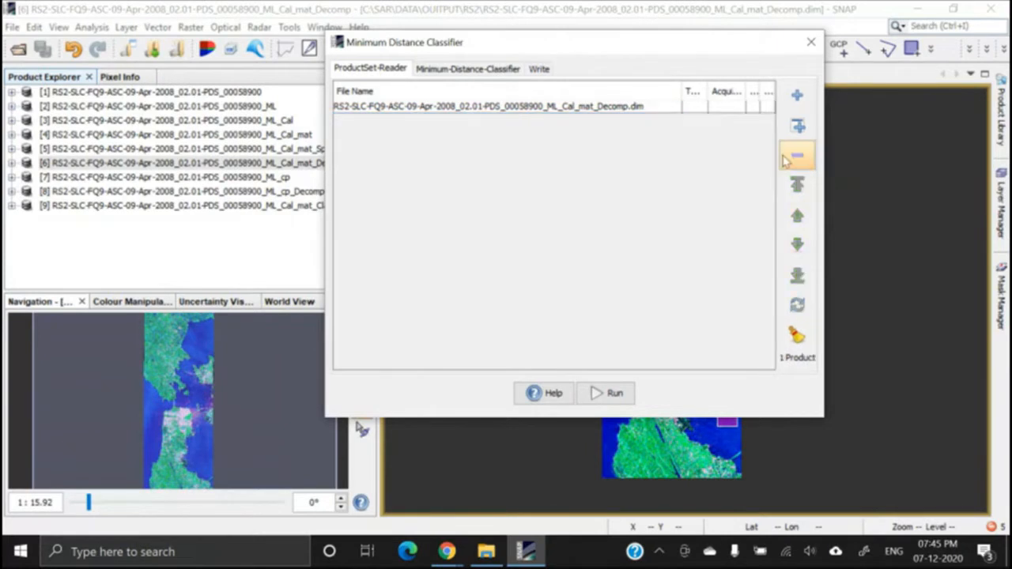
click(581, 108)
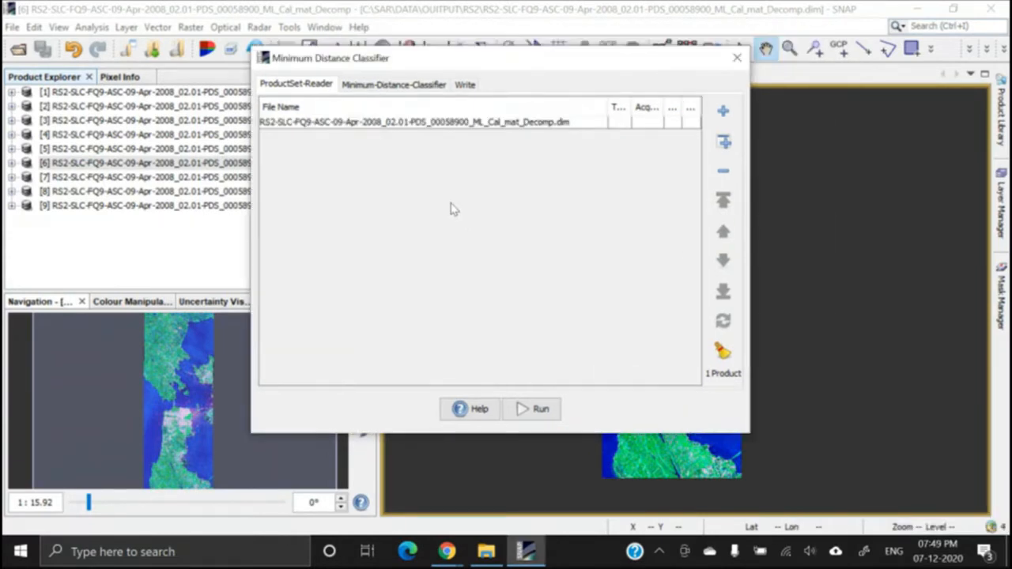
Set the classifier to train on vectors, using Water, Built-up and Vegetation as the training vectors
click(395, 85)
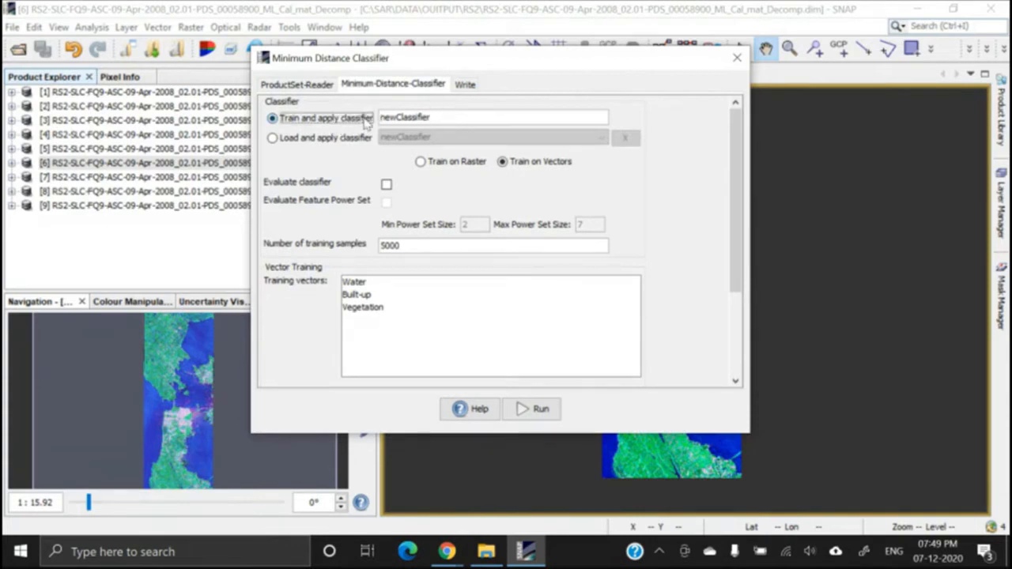
drag(438, 117, 377, 121)
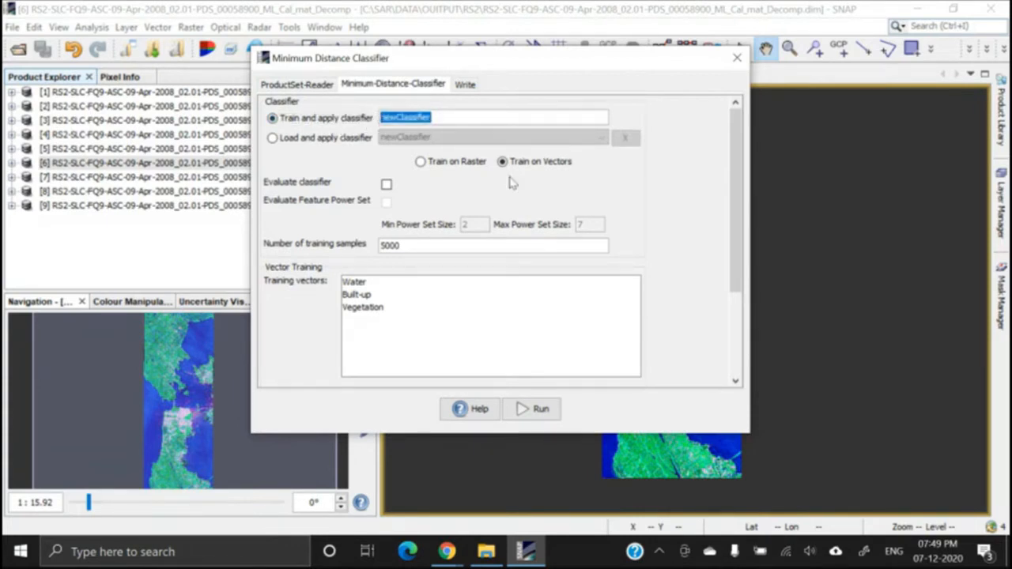
click(533, 163)
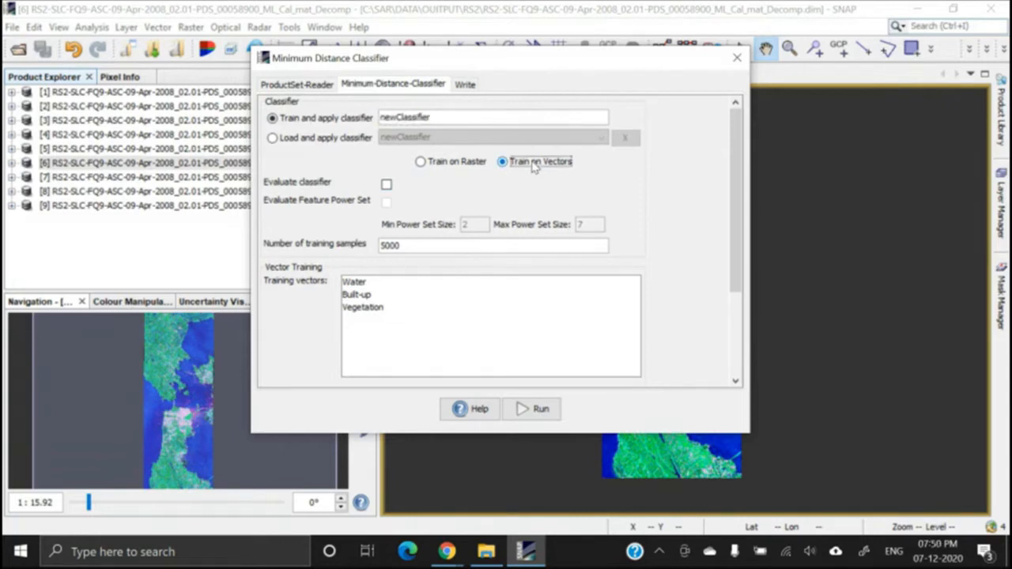
drag(405, 246, 372, 245)
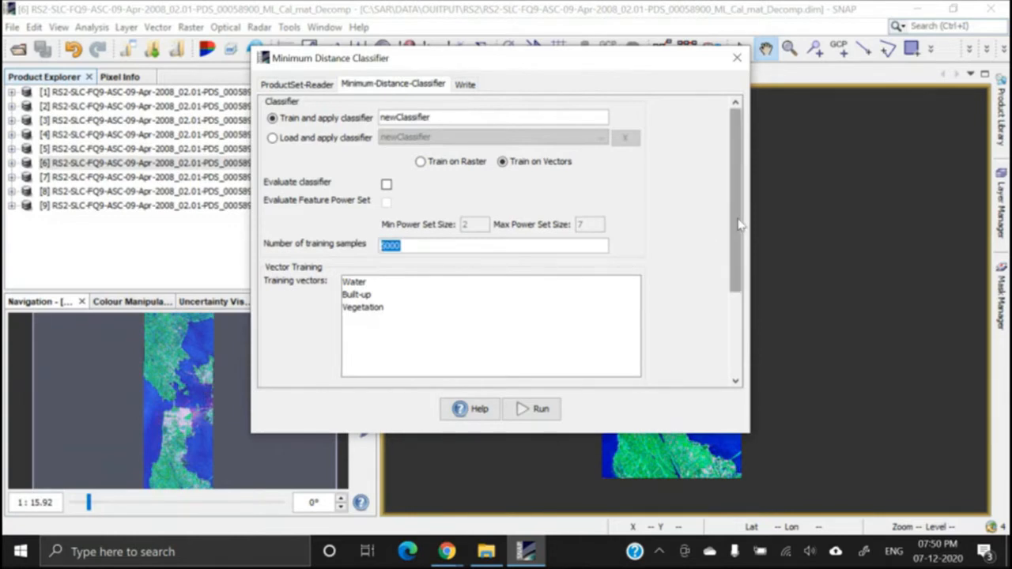
drag(739, 225, 723, 294)
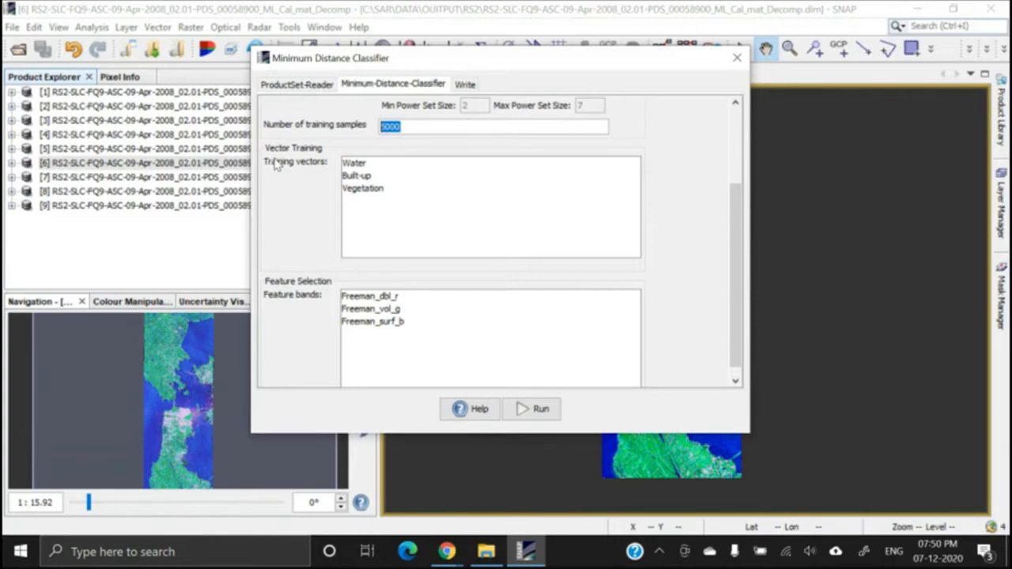
click(354, 164)
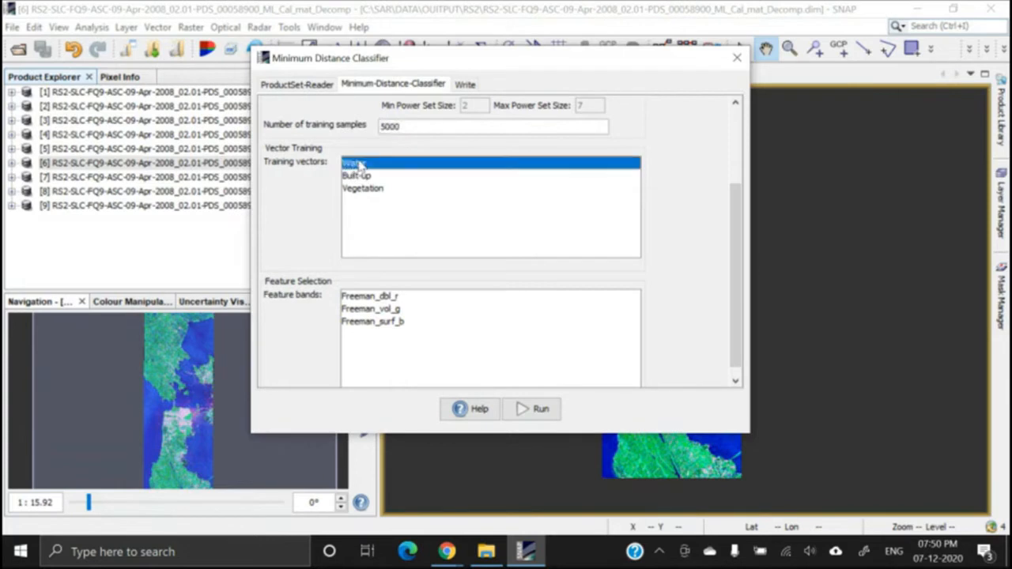
ctrl+click(360, 177)
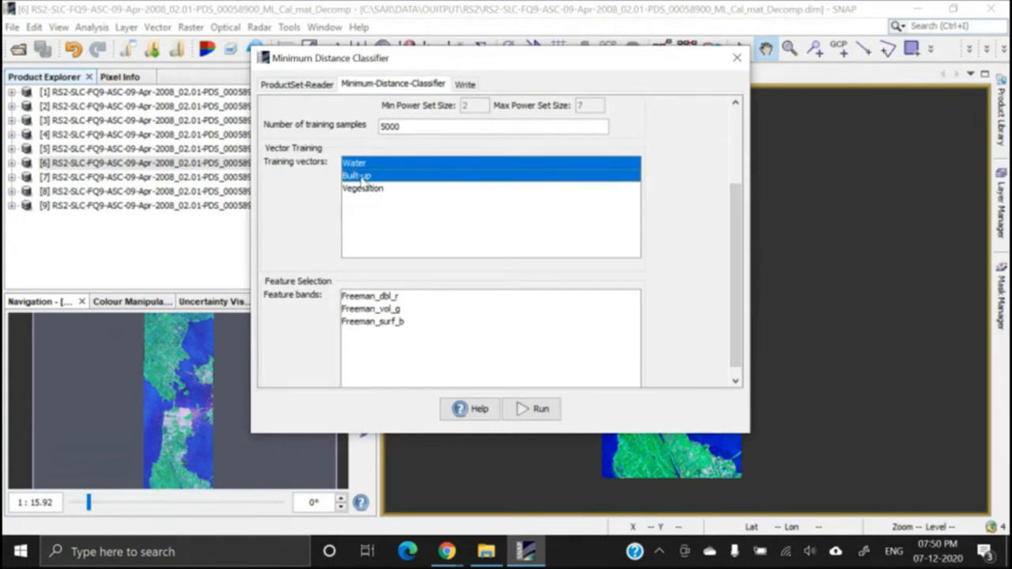
ctrl+click(364, 192)
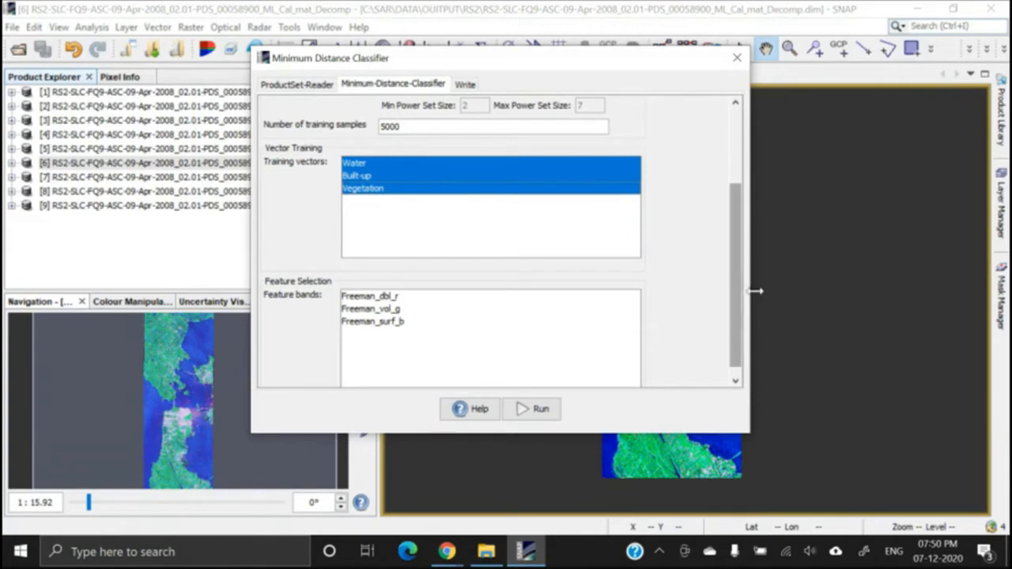
Select Freeman_dbl_r, Freeman_vol_g and Freeman_surf_b as the feature bands for the classification
scroll(735, 283, down, 1)
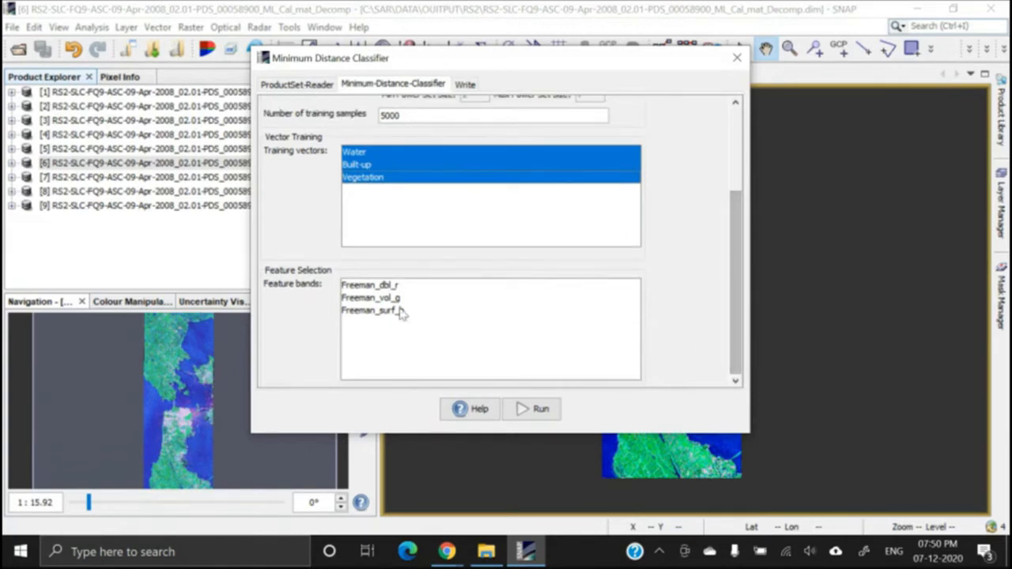
click(378, 289)
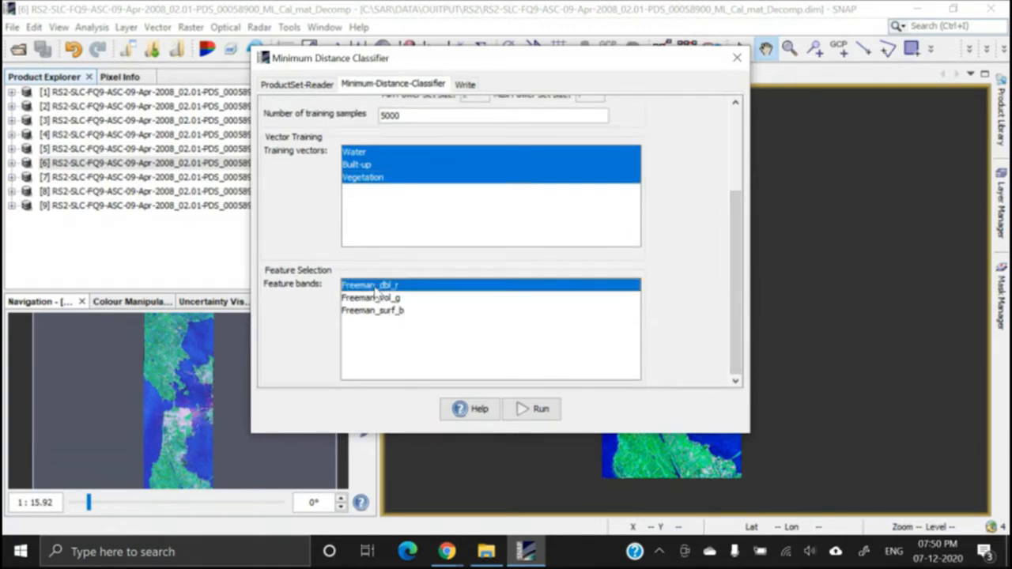
shift+click(373, 310)
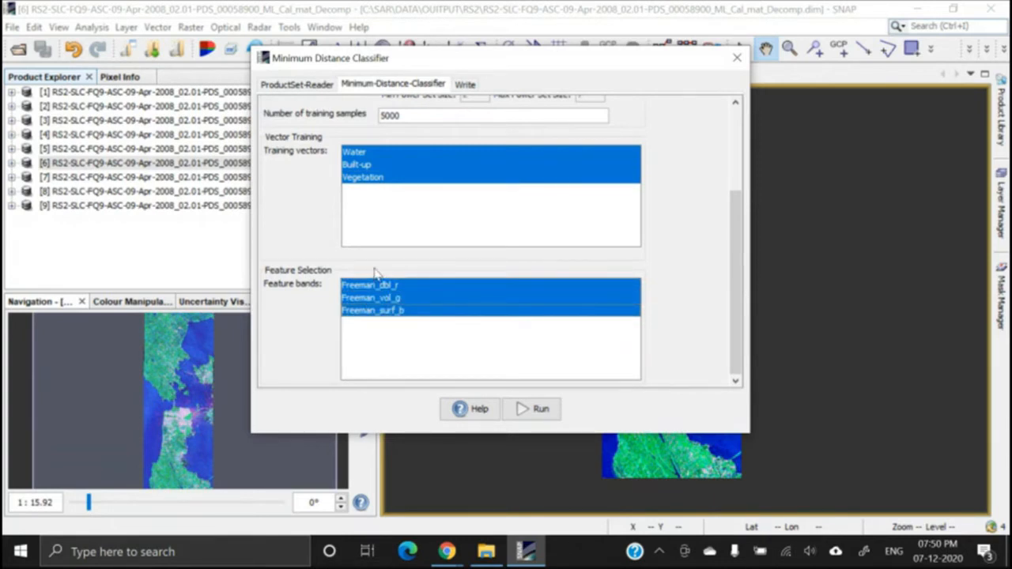
Review the input product, classifier name, training vectors and feature bands of the Minimum Distance Classifier
scroll(696, 237, up, 3)
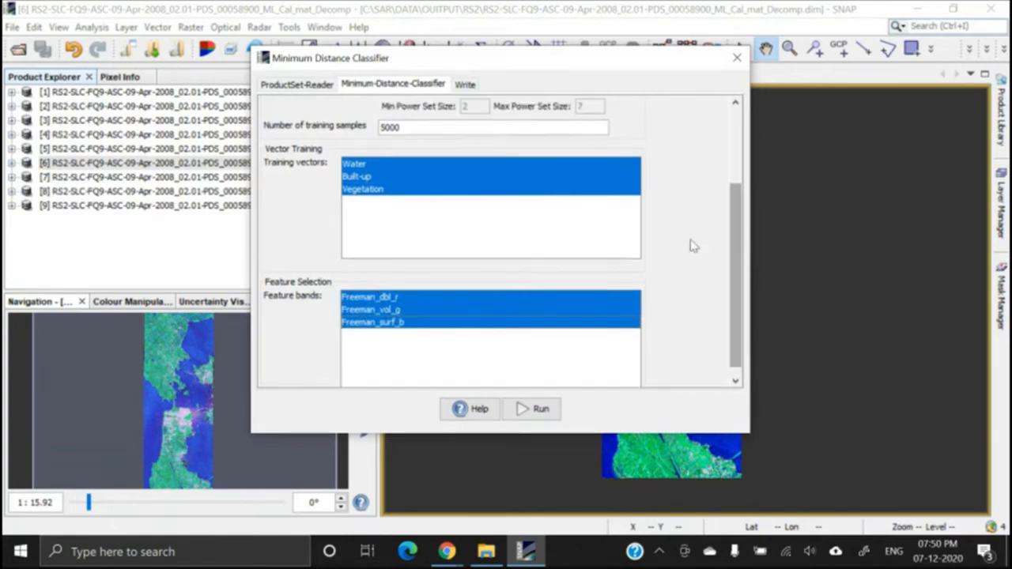
click(297, 84)
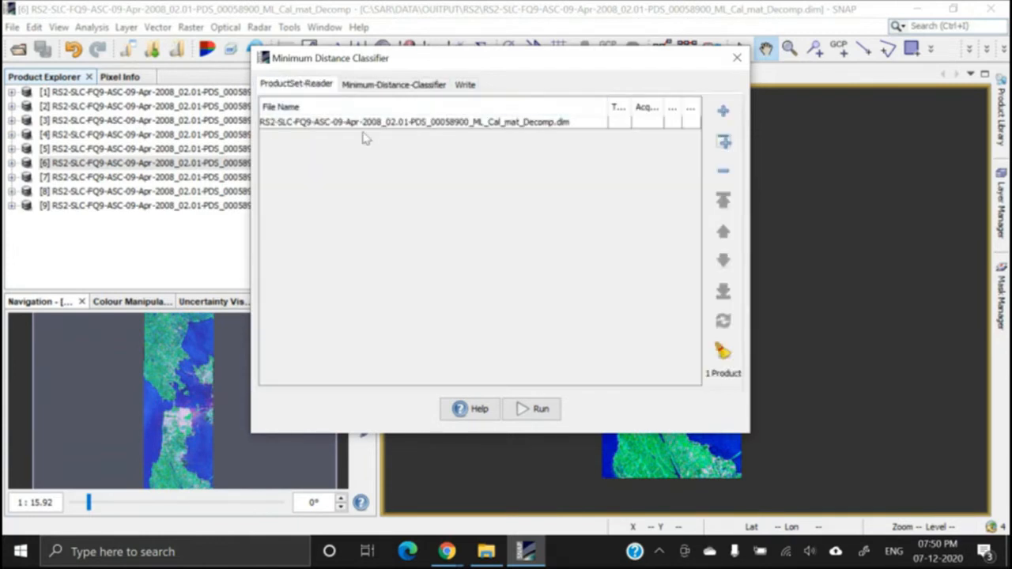
click(396, 84)
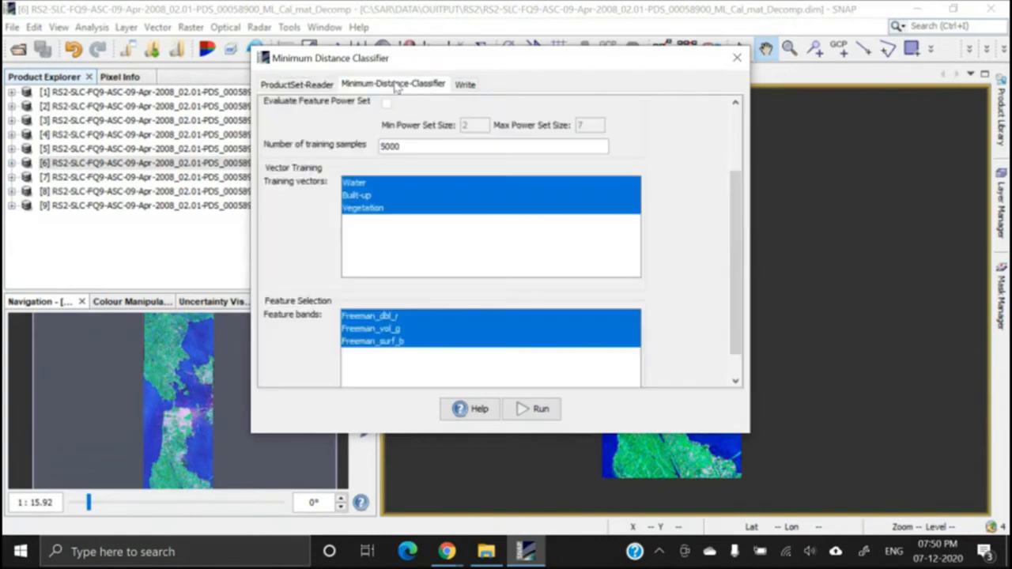
drag(735, 239, 736, 139)
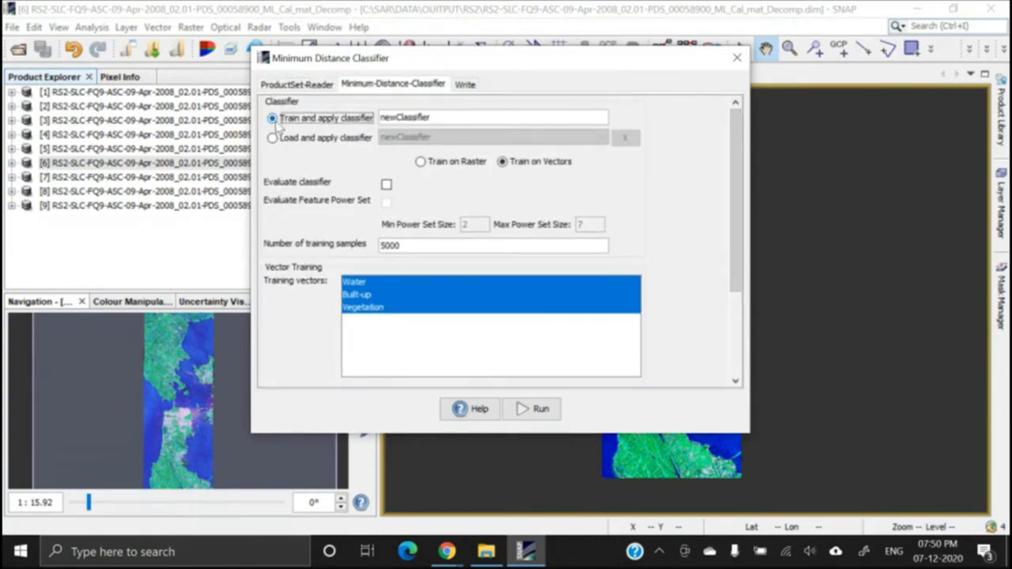
drag(431, 117, 353, 116)
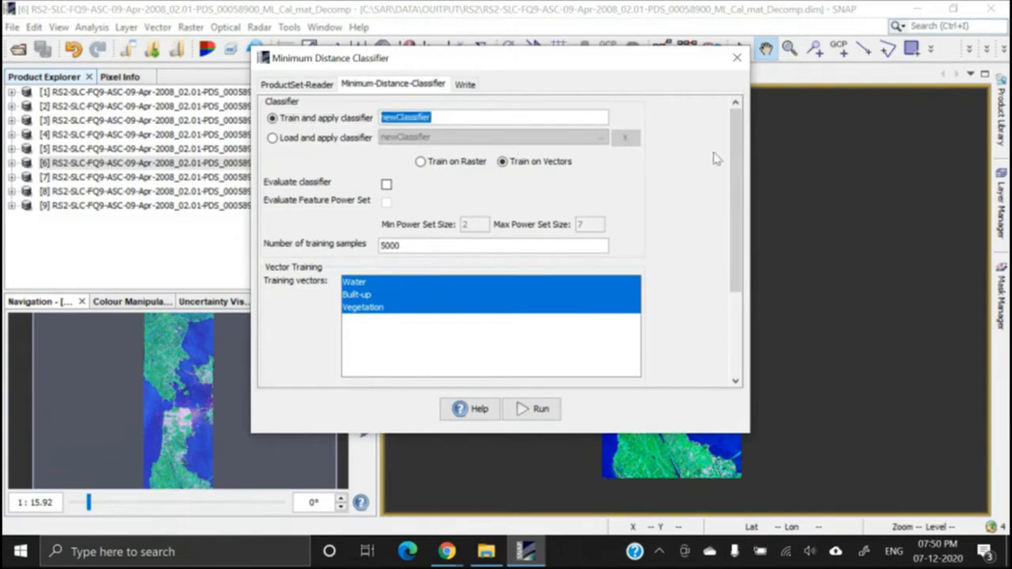
scroll(739, 163, down, 1)
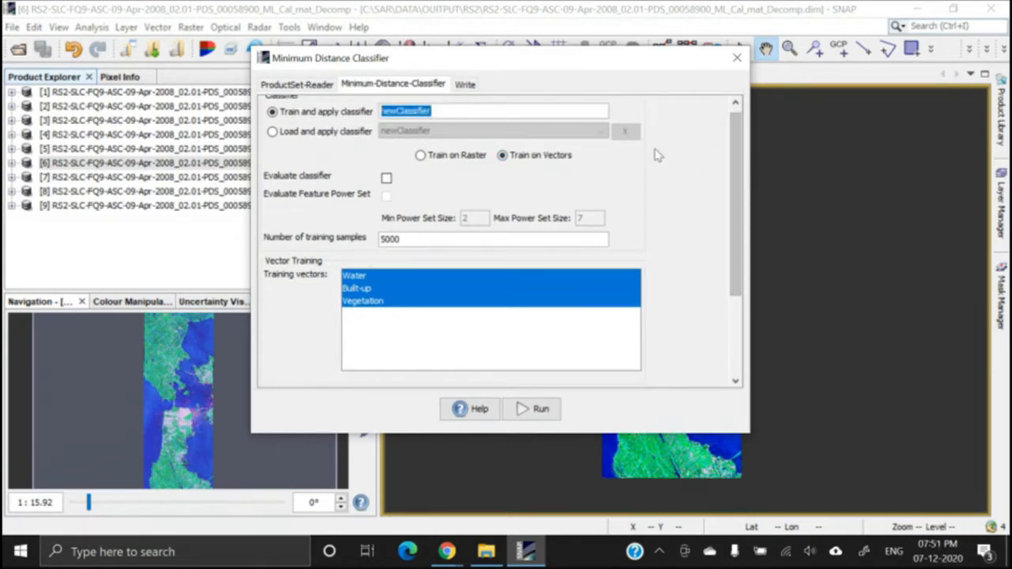
drag(746, 176, 746, 244)
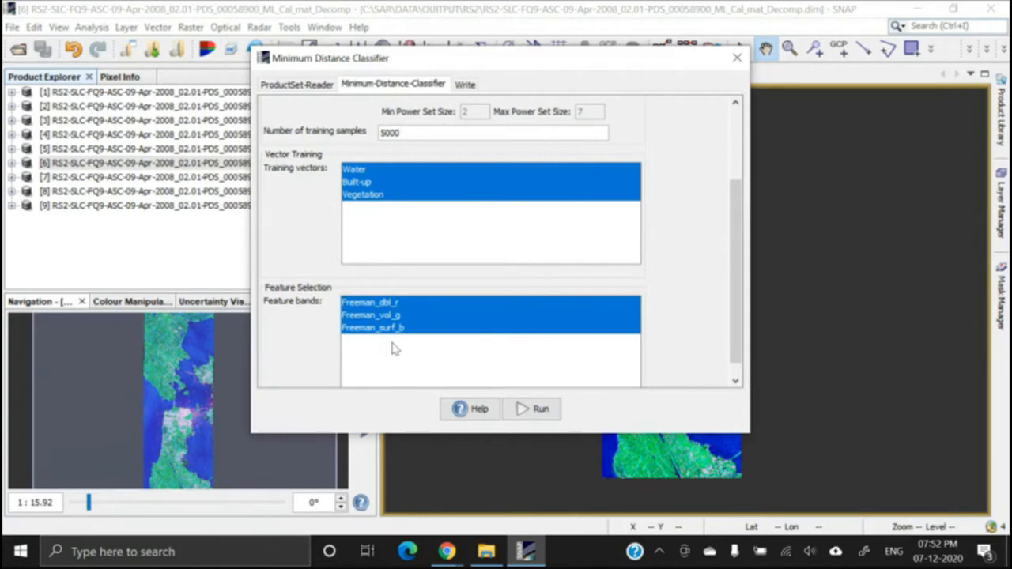
Check the target product's name and directory, run the Minimum Distance Classifier with them and close its dialog
click(465, 85)
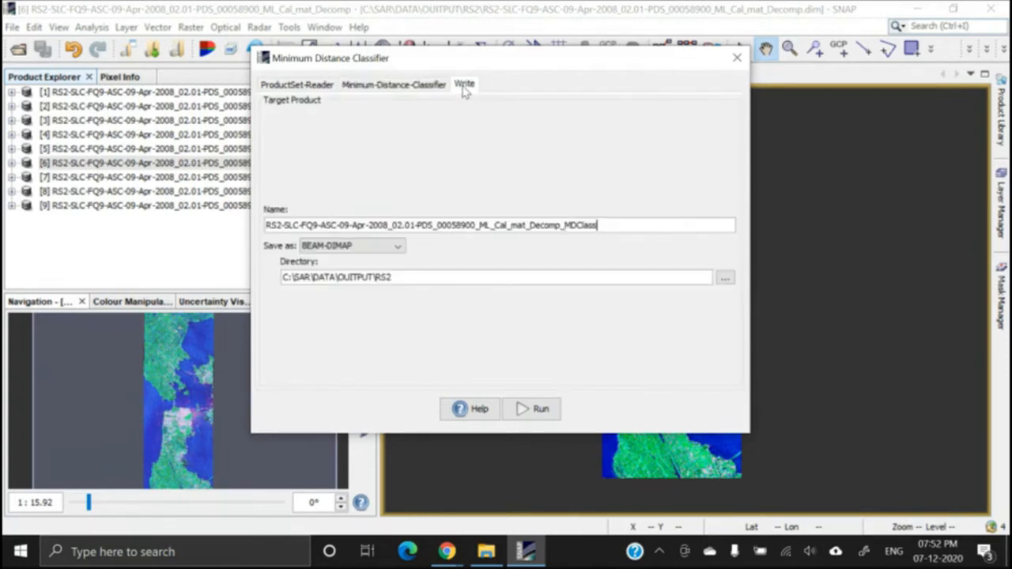
click(618, 222)
drag(258, 232, 254, 233)
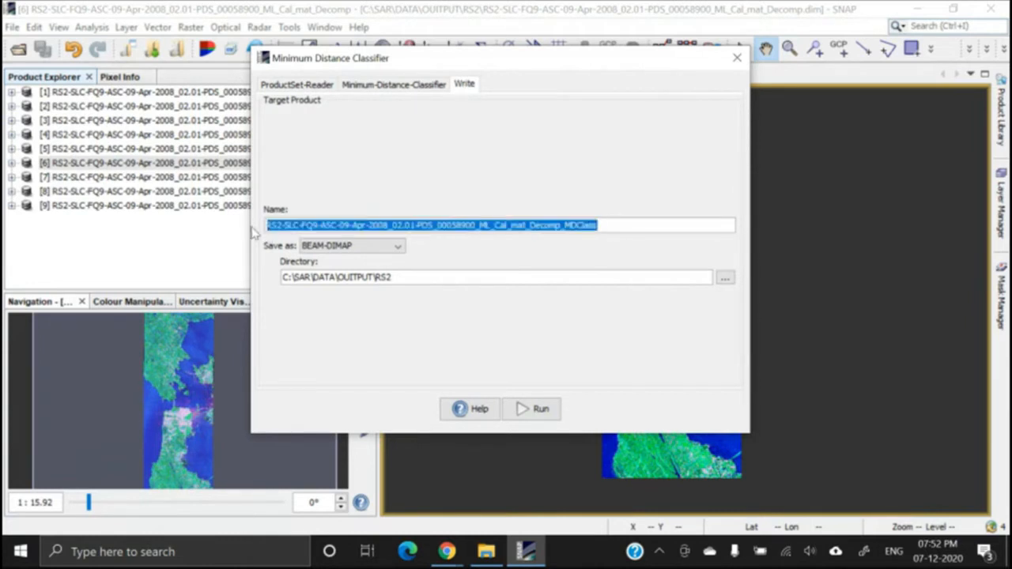
click(396, 279)
drag(396, 279, 255, 280)
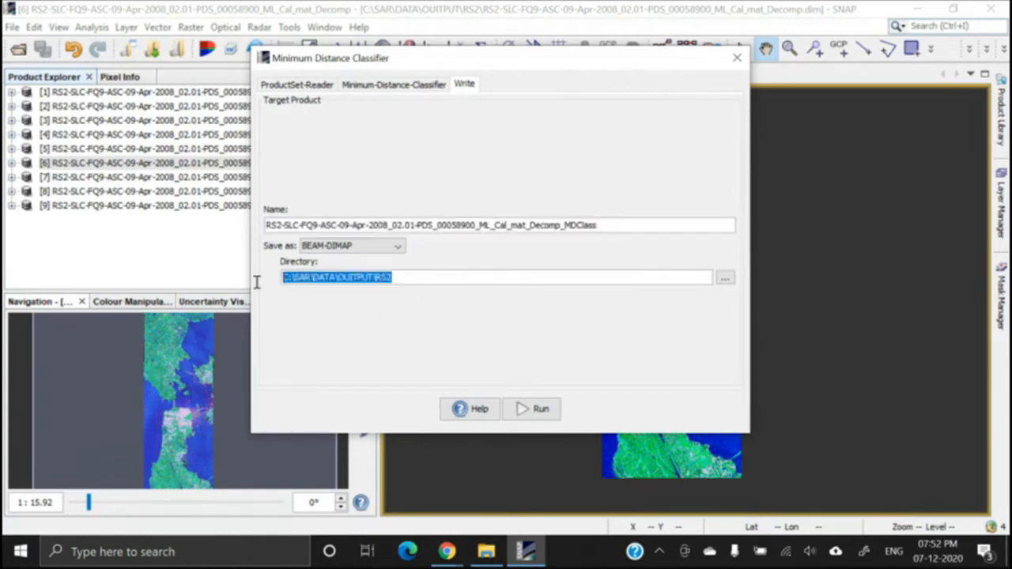
click(542, 412)
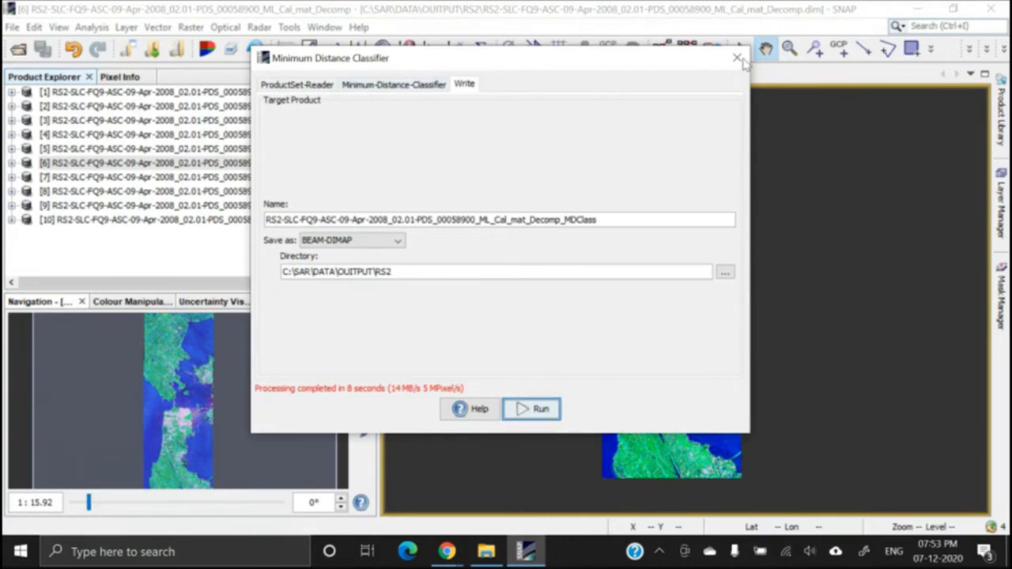
click(737, 58)
Open the LabeledClasses band of the product ending in Decomp_MDClass
click(79, 219)
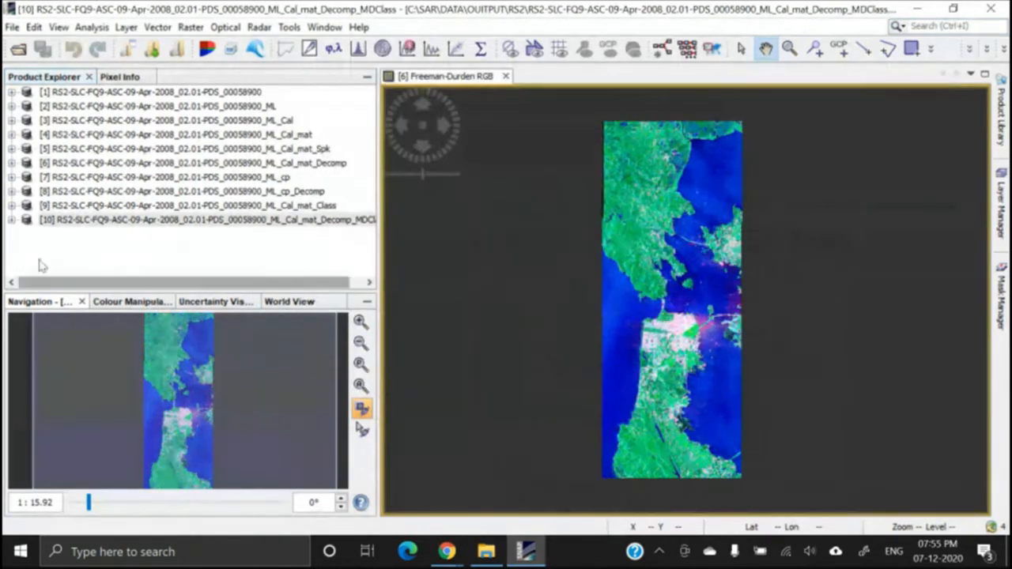
click(11, 220)
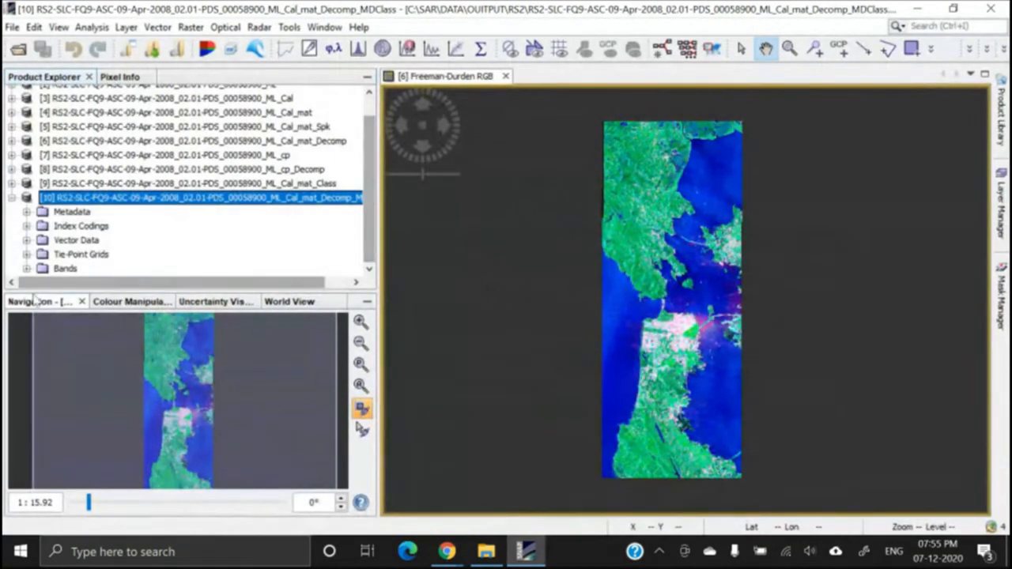
click(26, 268)
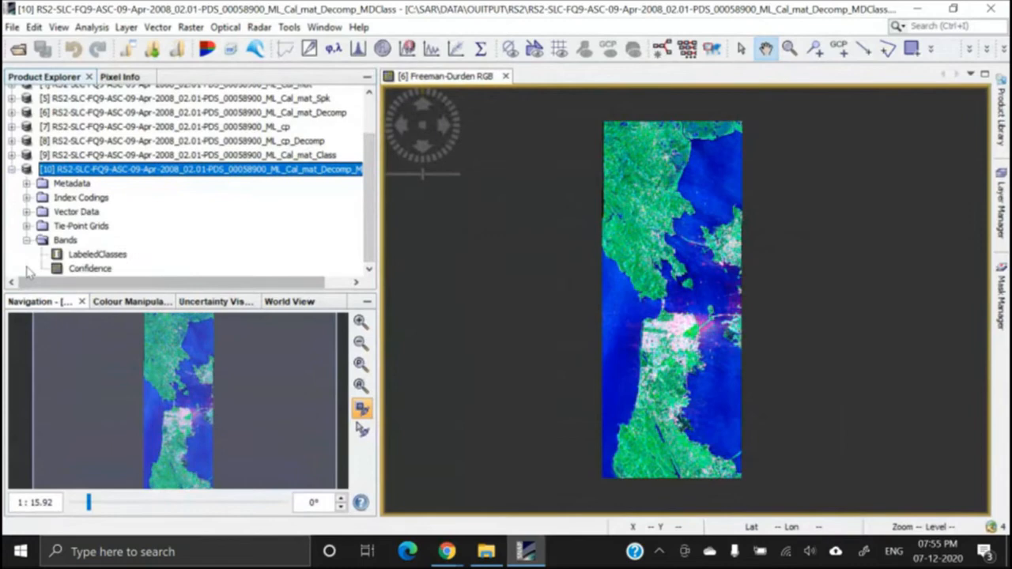
double_click(103, 255)
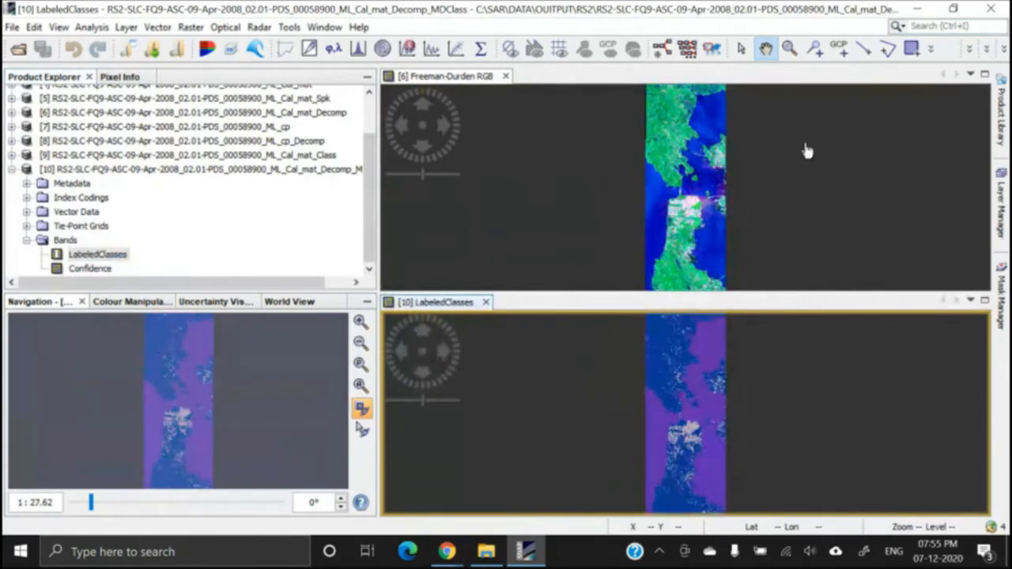
Close the Freeman-Durden RGB view and inspect the built-up area in the labelled classes image at close range
click(505, 76)
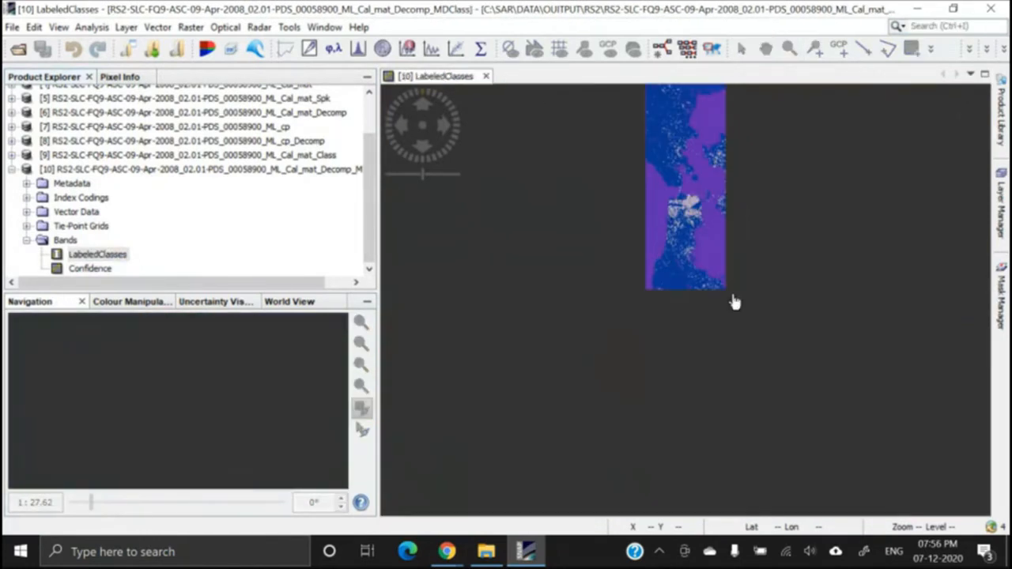
drag(709, 198, 718, 301)
scroll(721, 324, up, 2)
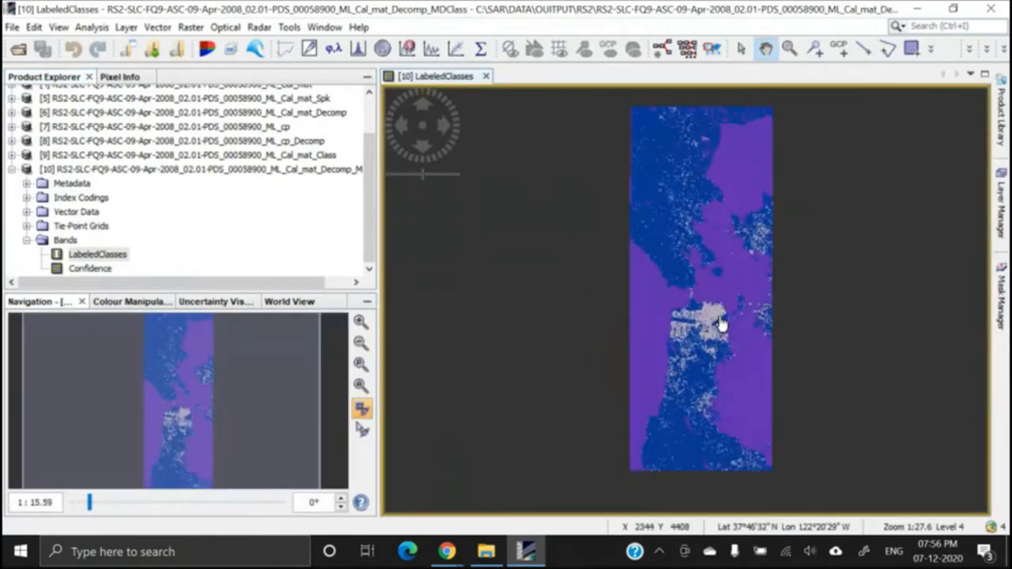
scroll(720, 326, up, 3)
drag(745, 351, 663, 277)
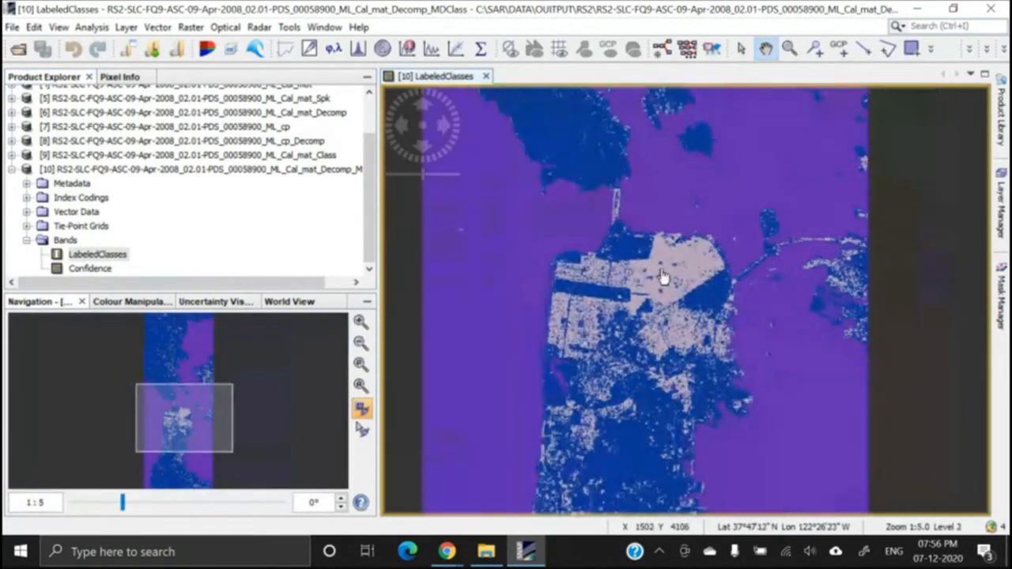
scroll(669, 283, up, 1)
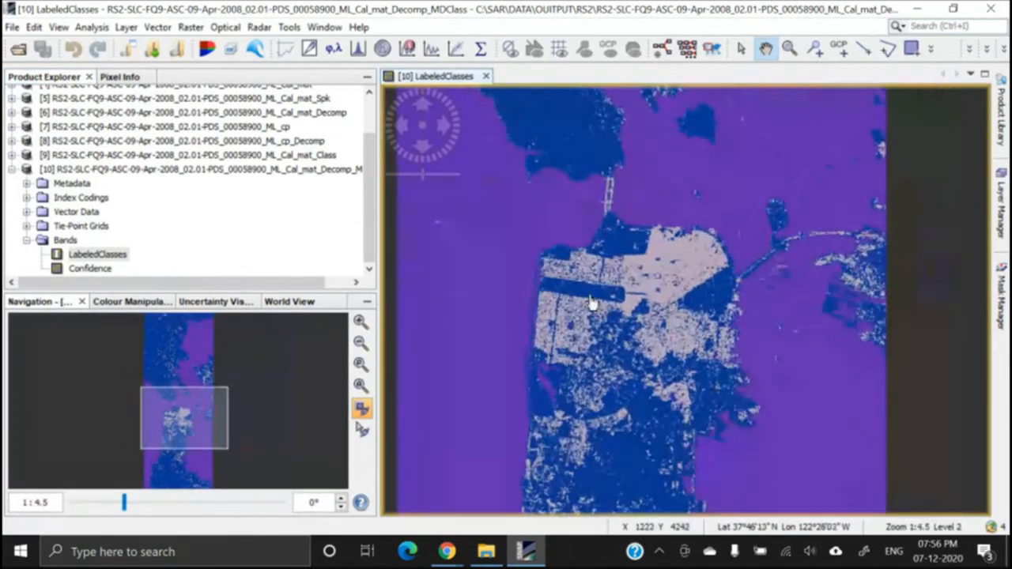
Recolour the labelled classes: blue for Water, red for Built-up and green for Vegetation
double_click(131, 305)
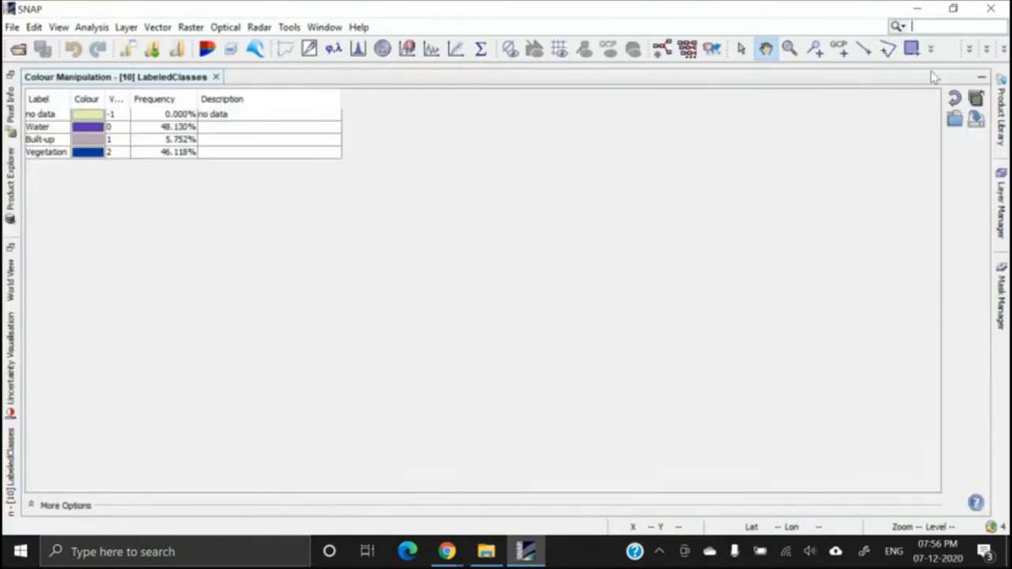
double_click(158, 79)
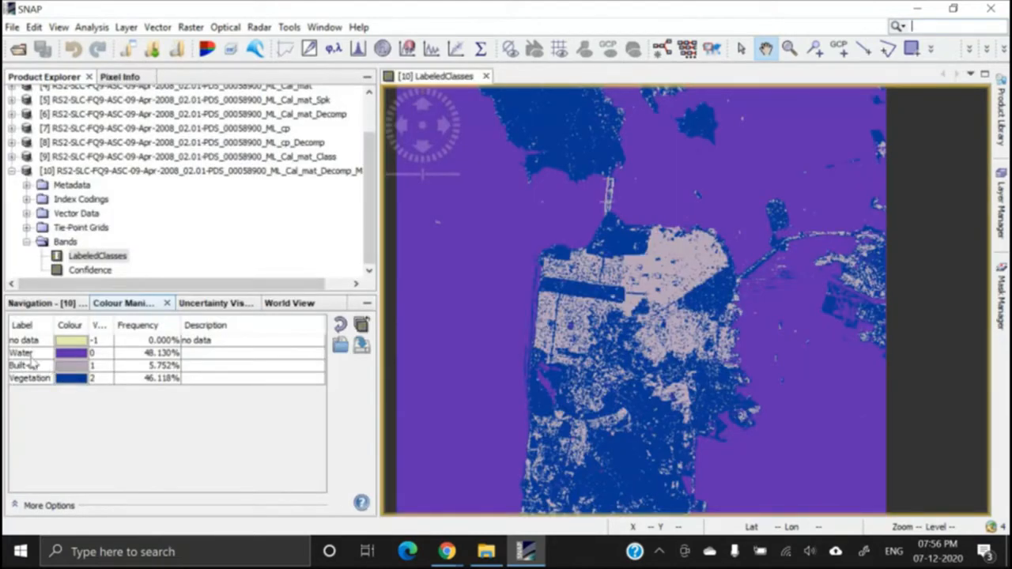
click(74, 355)
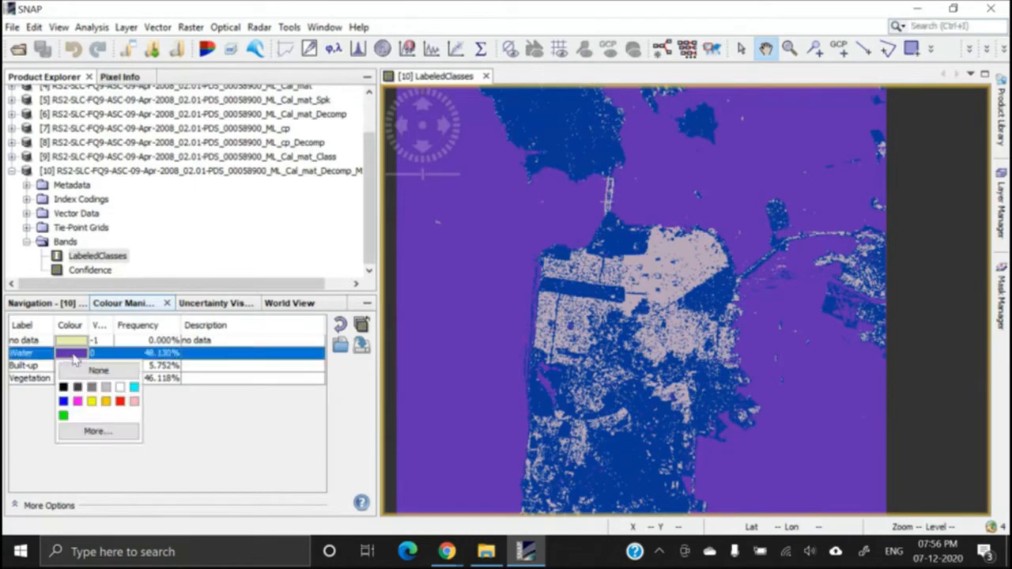
click(63, 401)
click(78, 370)
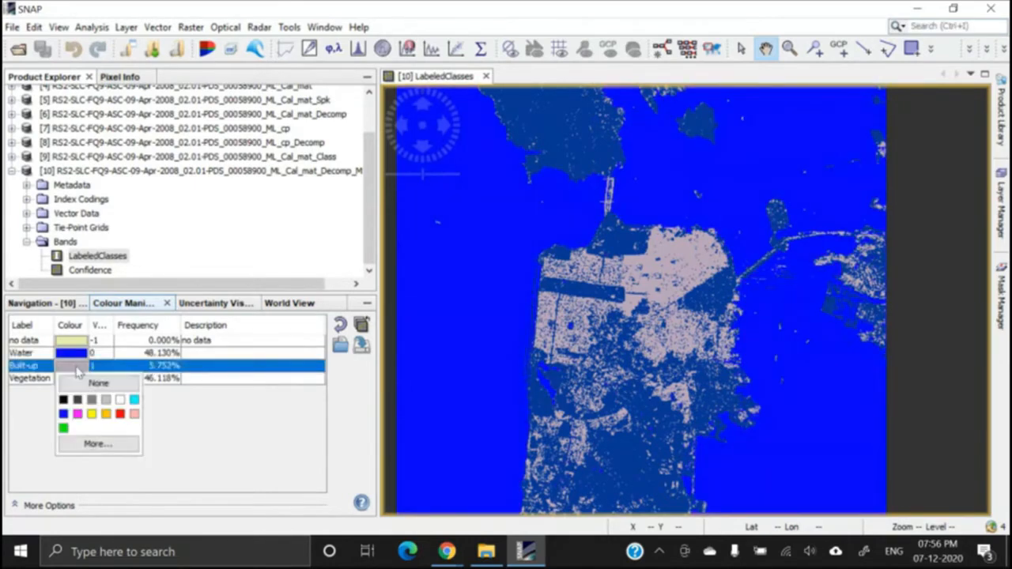
click(123, 414)
click(78, 378)
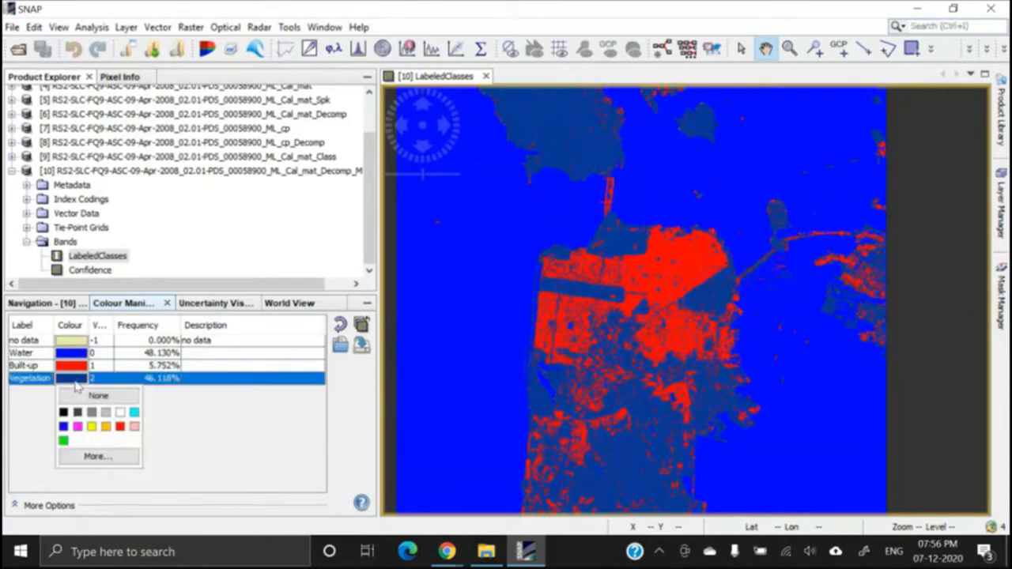
click(63, 441)
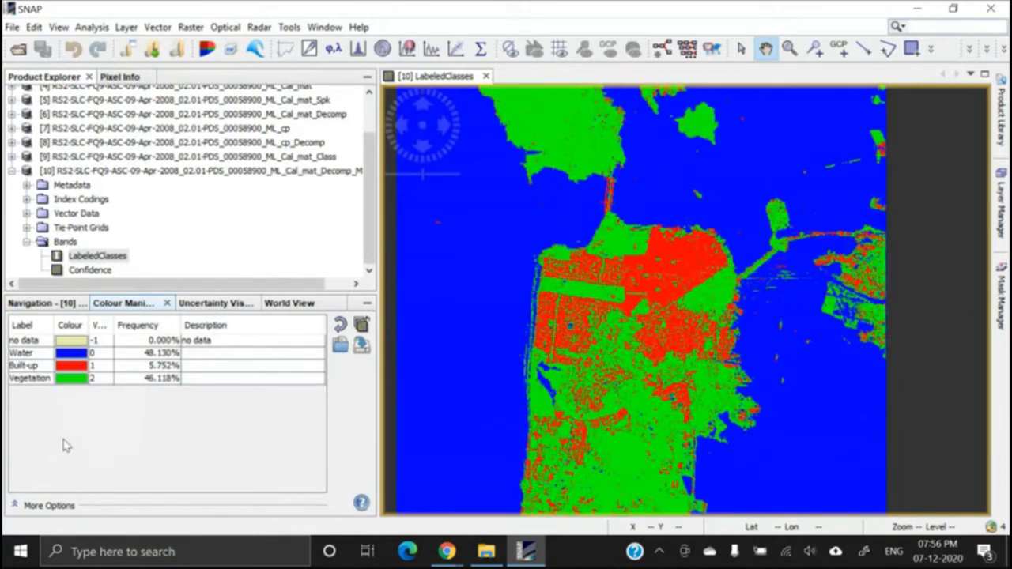
drag(608, 294, 633, 385)
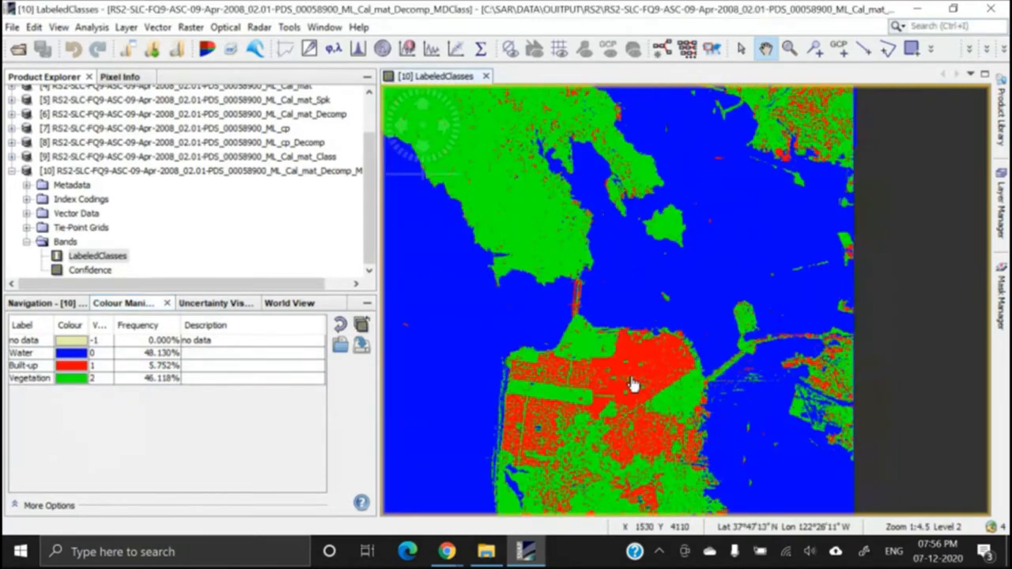
scroll(633, 385, up, 10)
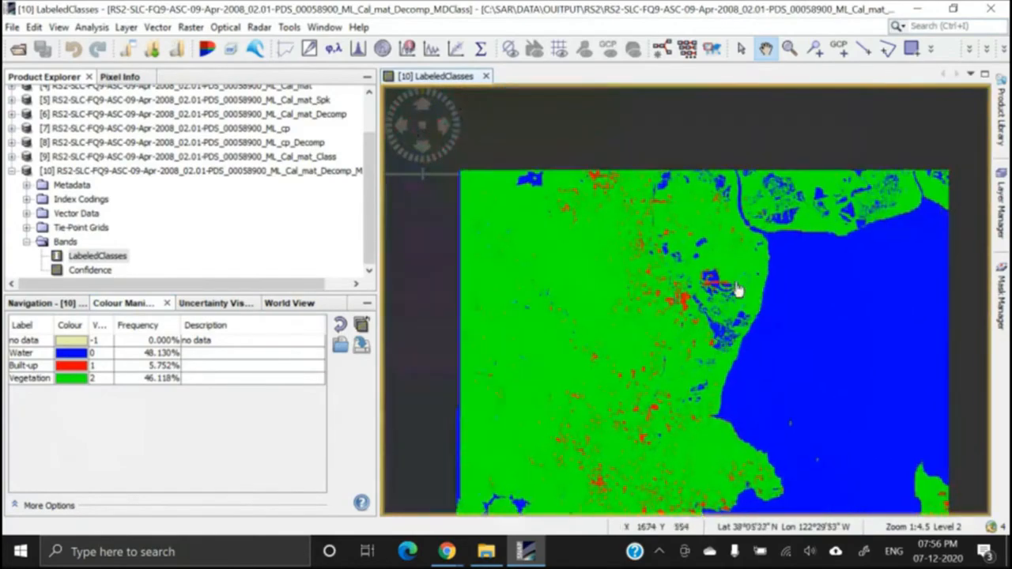
scroll(716, 236, down, 2)
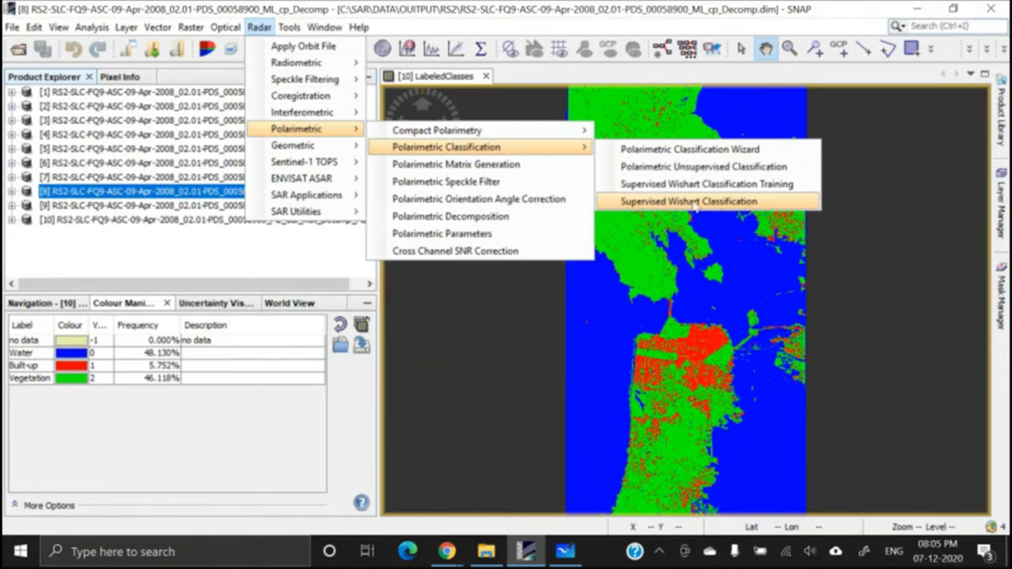
Review the methods offered by Polarimetric Decomposition for the product ending in ML_cp_Decomp, and close the tool without running it
mouse_move(243, 28)
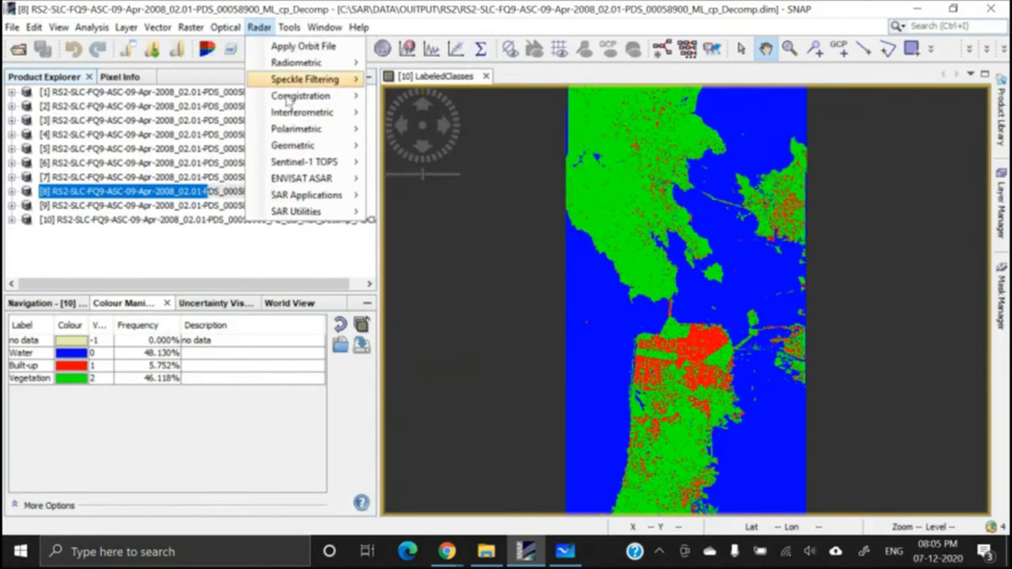
mouse_move(316, 129)
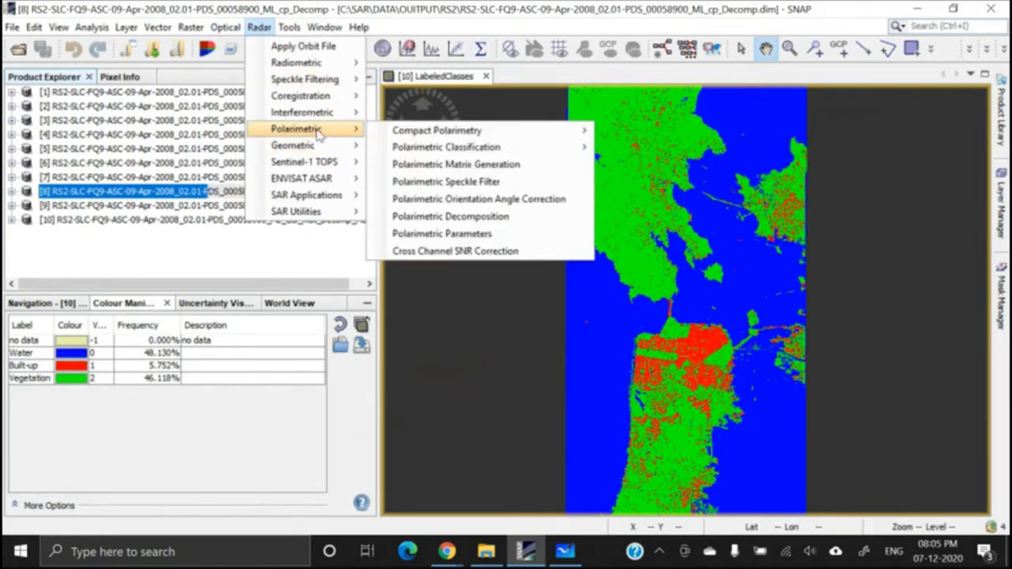
click(490, 218)
click(457, 154)
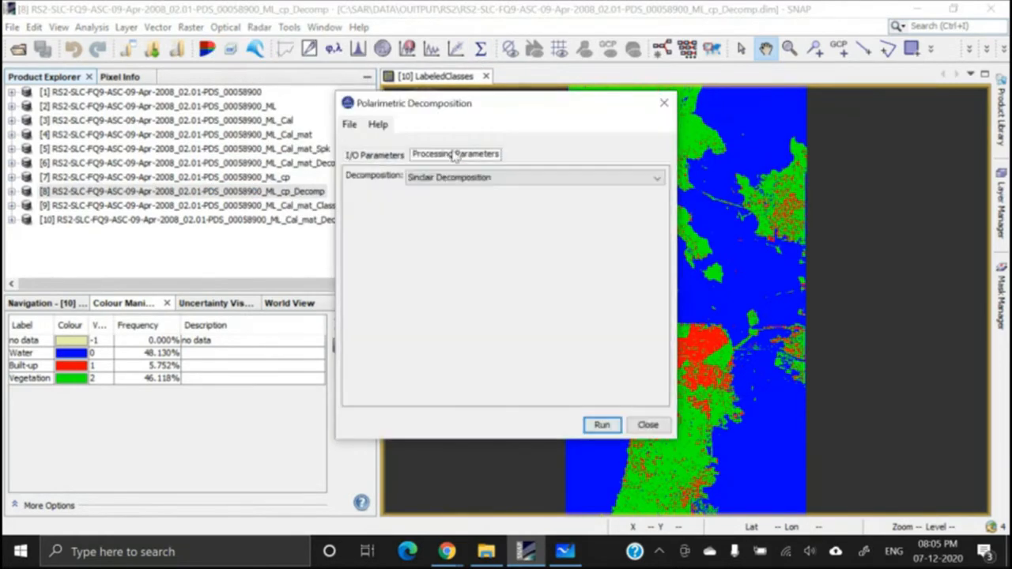
click(470, 178)
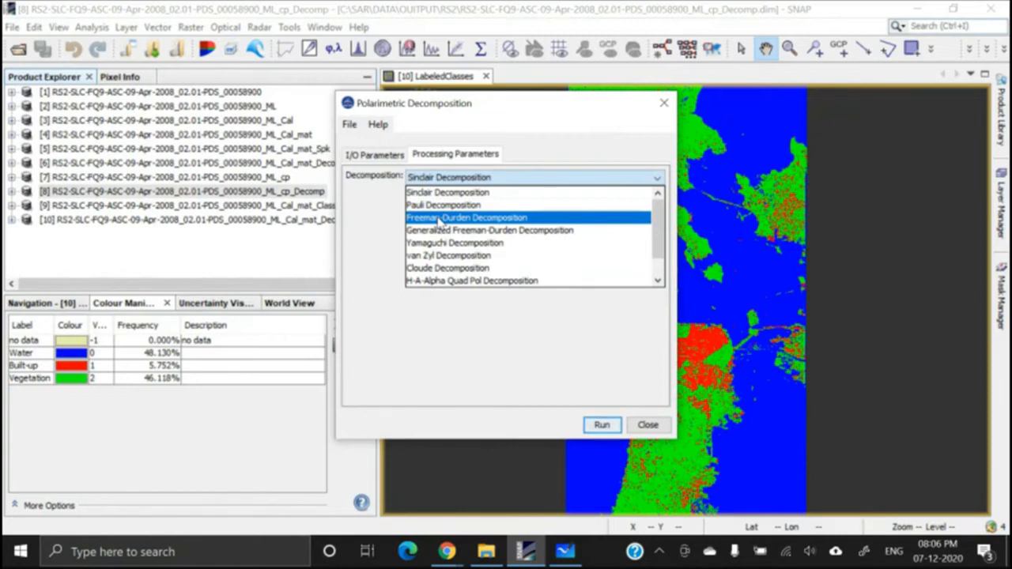
click(657, 429)
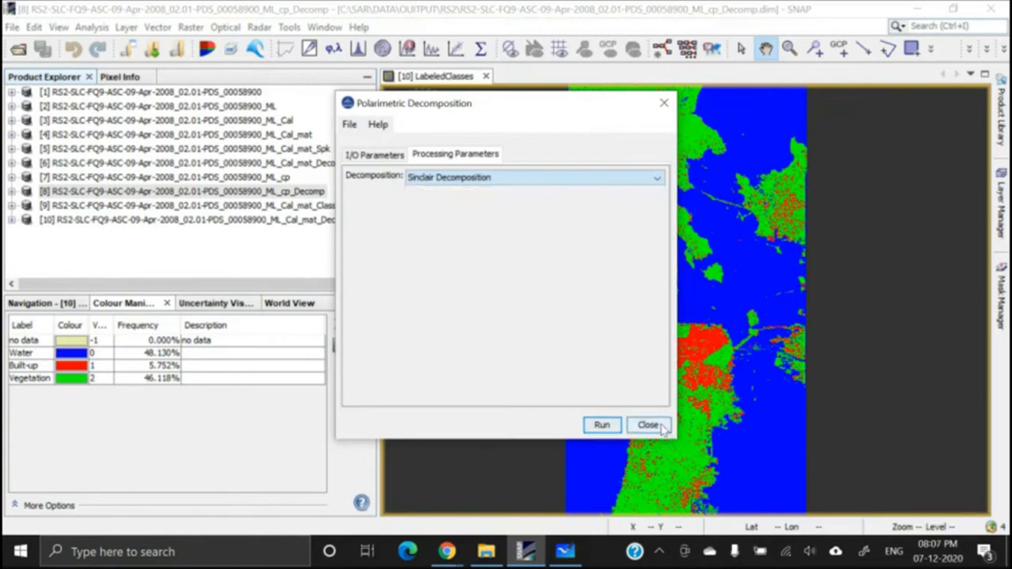
click(648, 426)
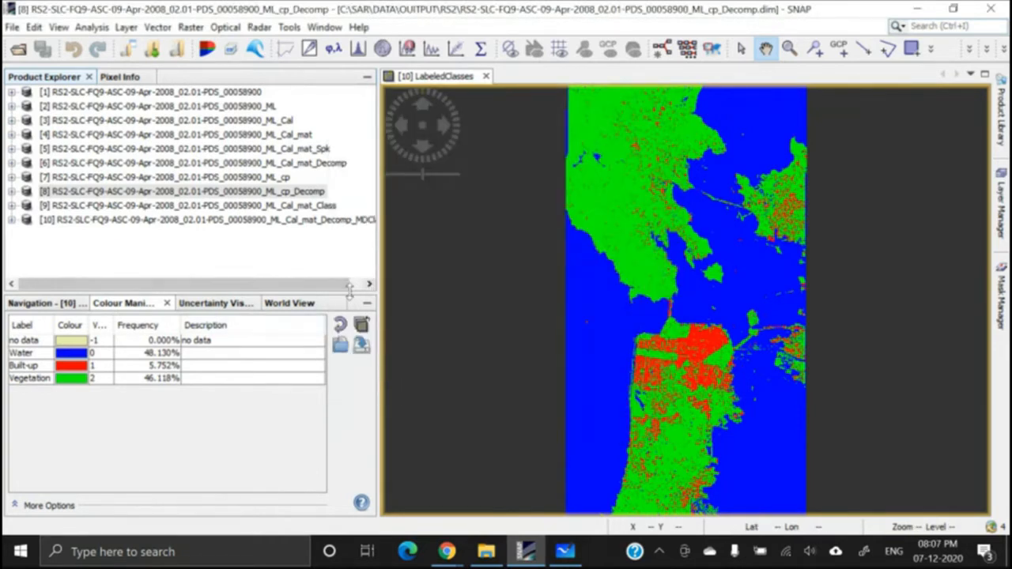
Start the Coregistration tool and add all opened products to its input list, with the file names readable in full
drag(353, 291, 353, 310)
click(275, 273)
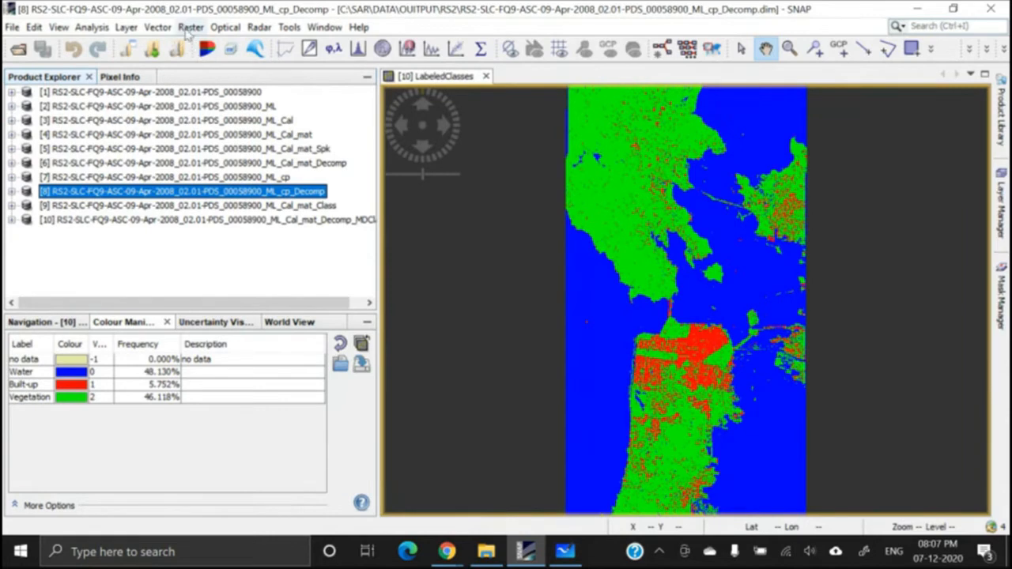
click(261, 28)
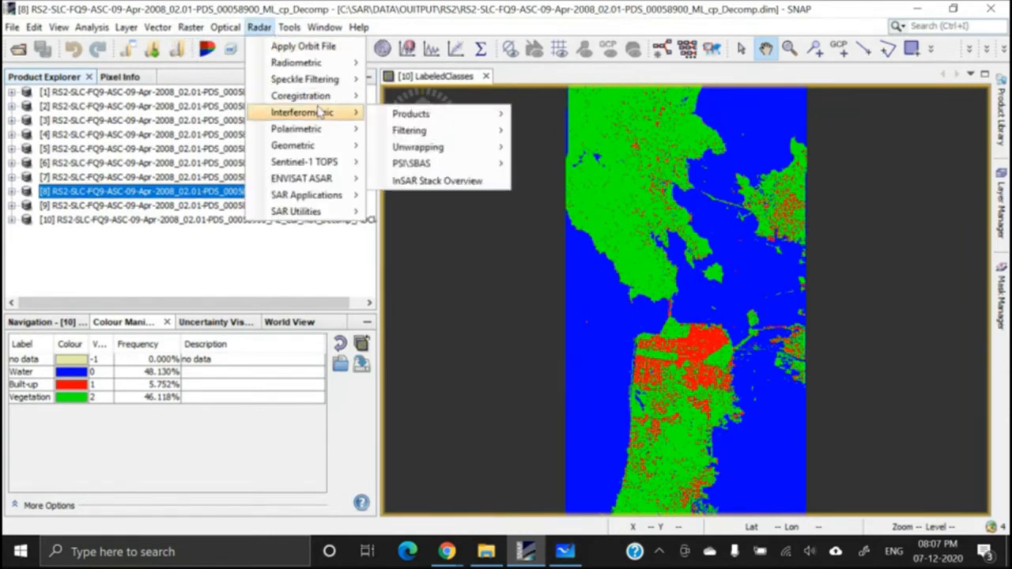
mouse_move(320, 102)
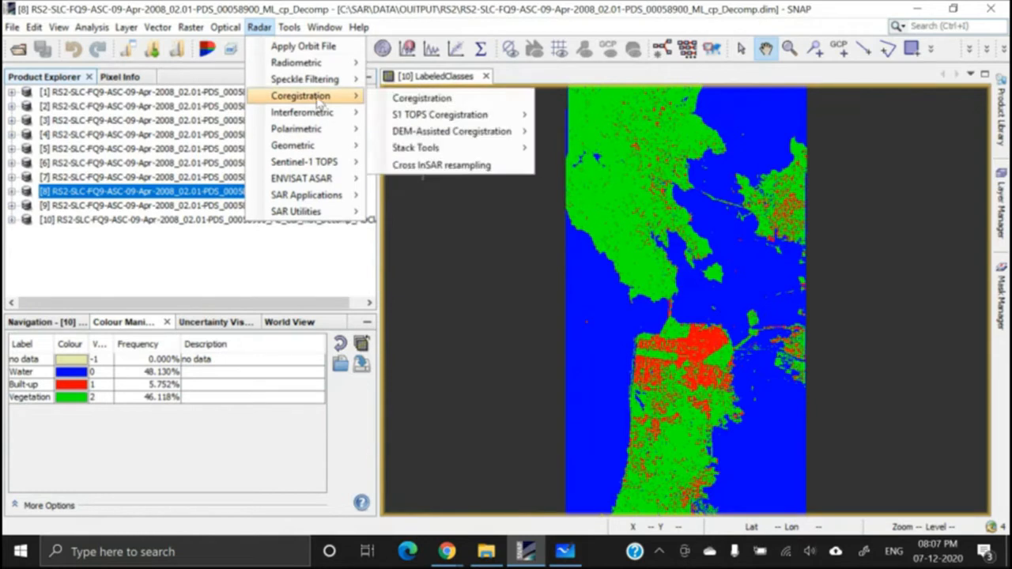
click(421, 99)
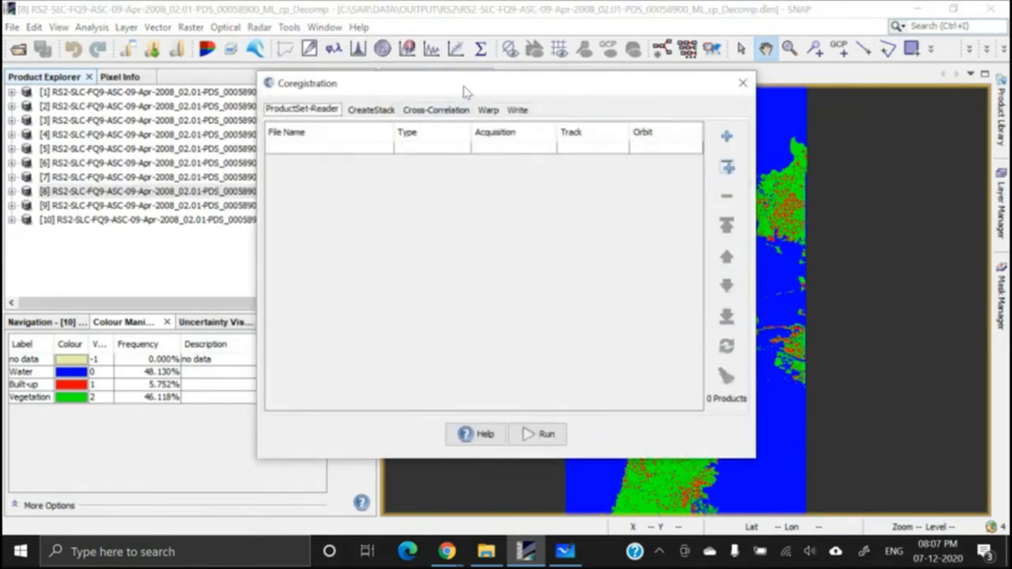
drag(465, 90, 555, 60)
click(823, 150)
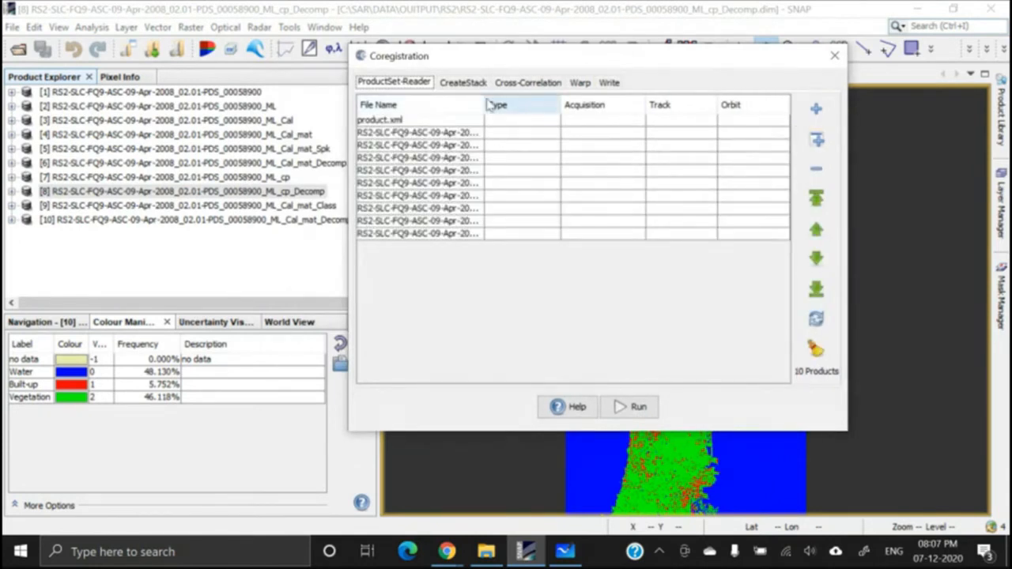
drag(484, 97, 729, 92)
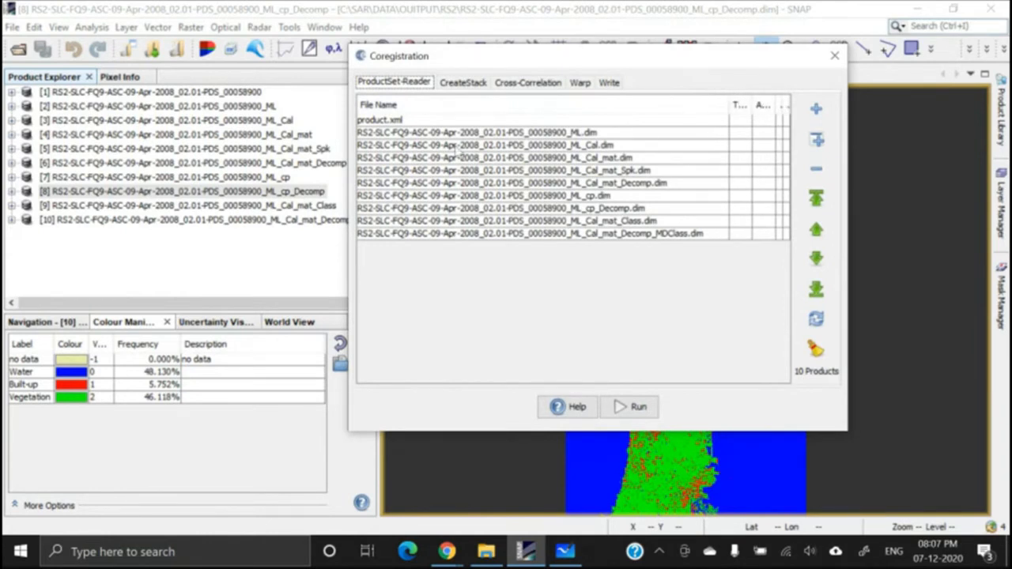
Remove every product from the coregistration list except those ending in ML_Cal_mat_Decomp and ML_cp_Decomp
click(391, 120)
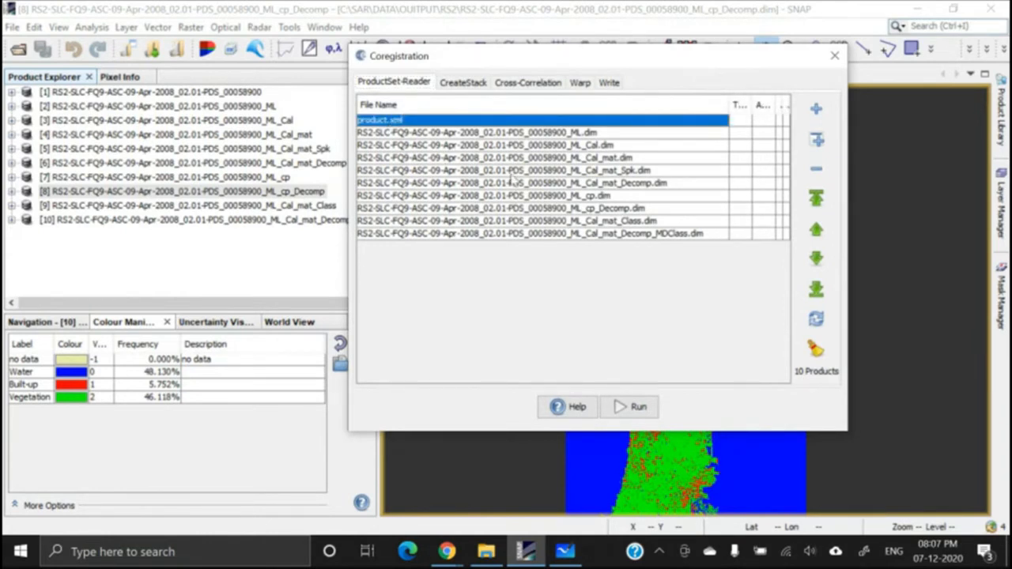
shift+click(541, 170)
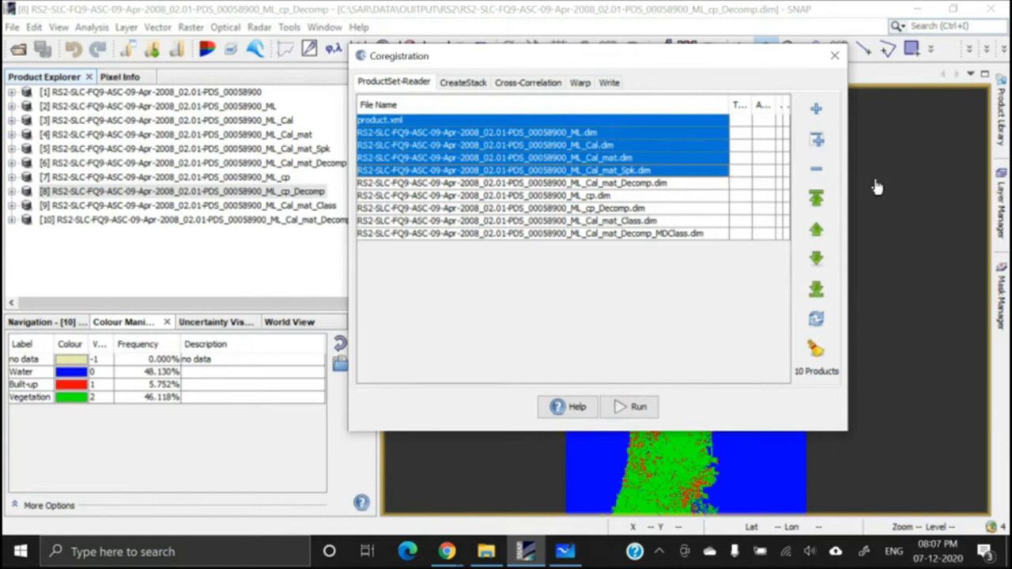
click(817, 168)
click(606, 120)
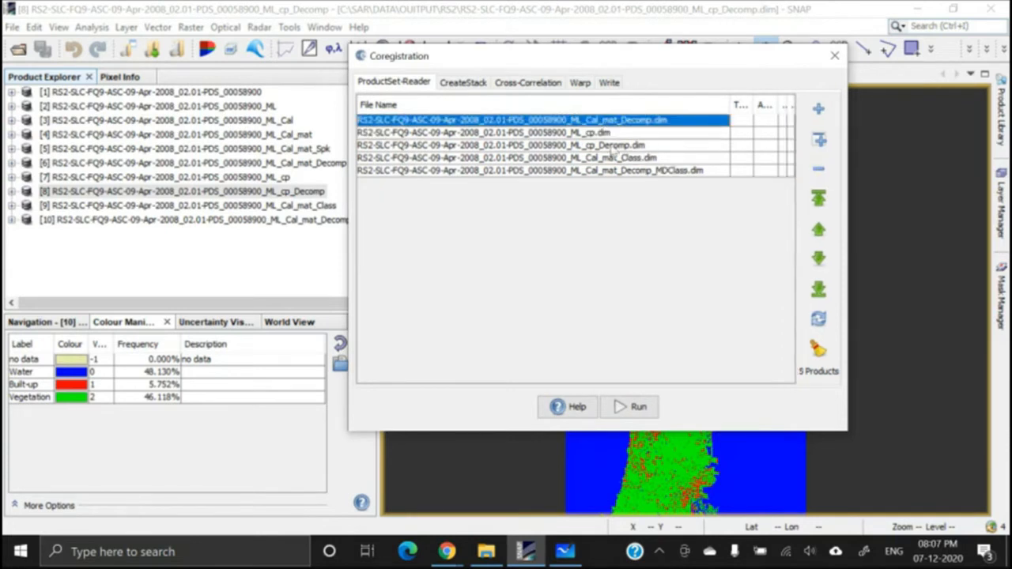
click(609, 147)
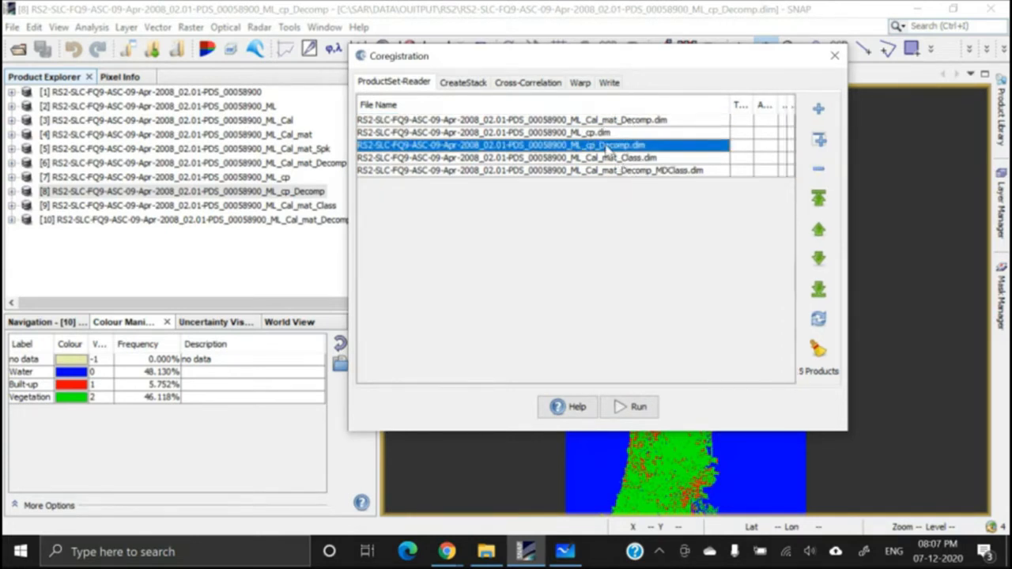
click(578, 133)
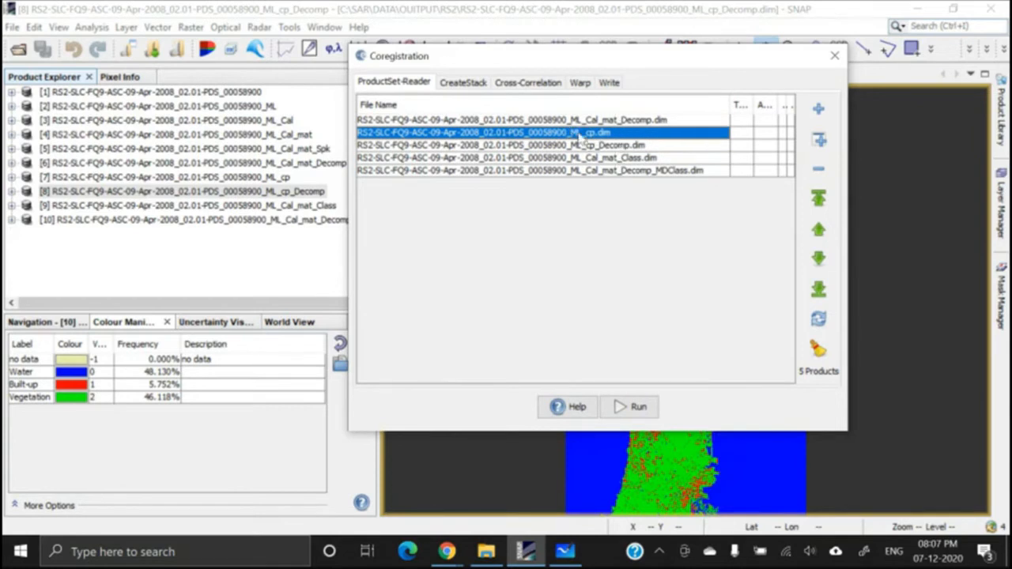
click(818, 169)
click(596, 147)
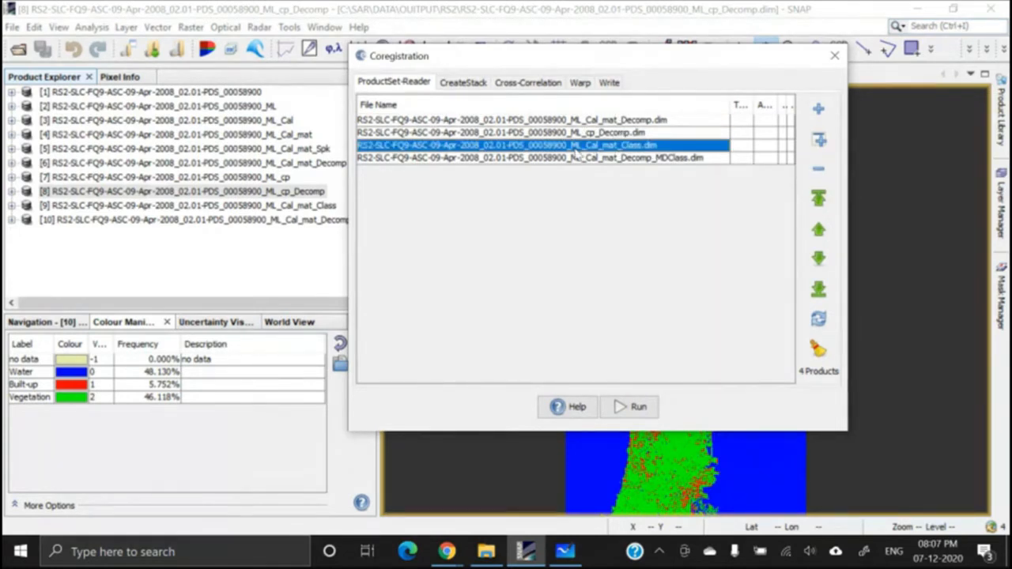
shift+click(577, 159)
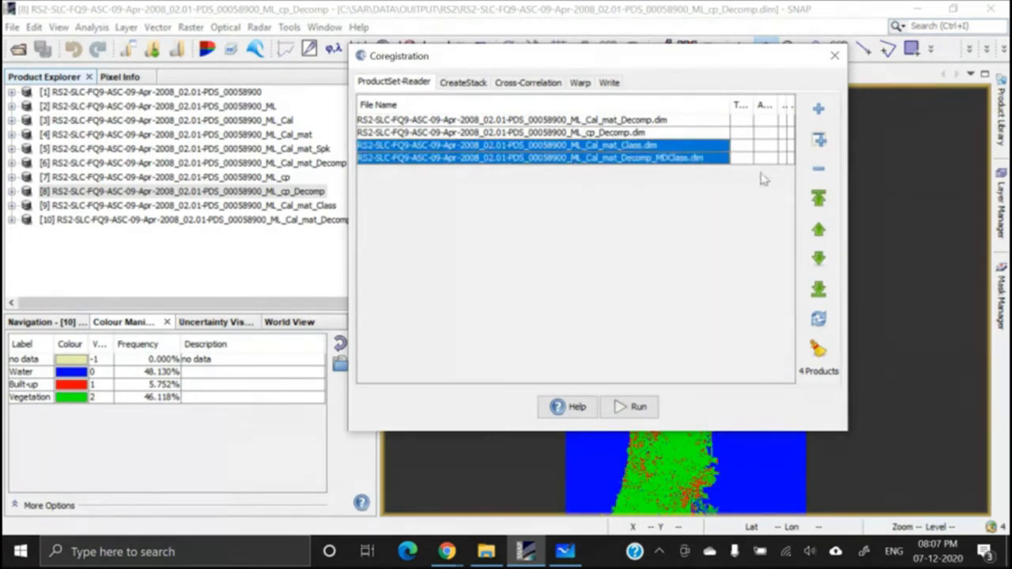
click(819, 168)
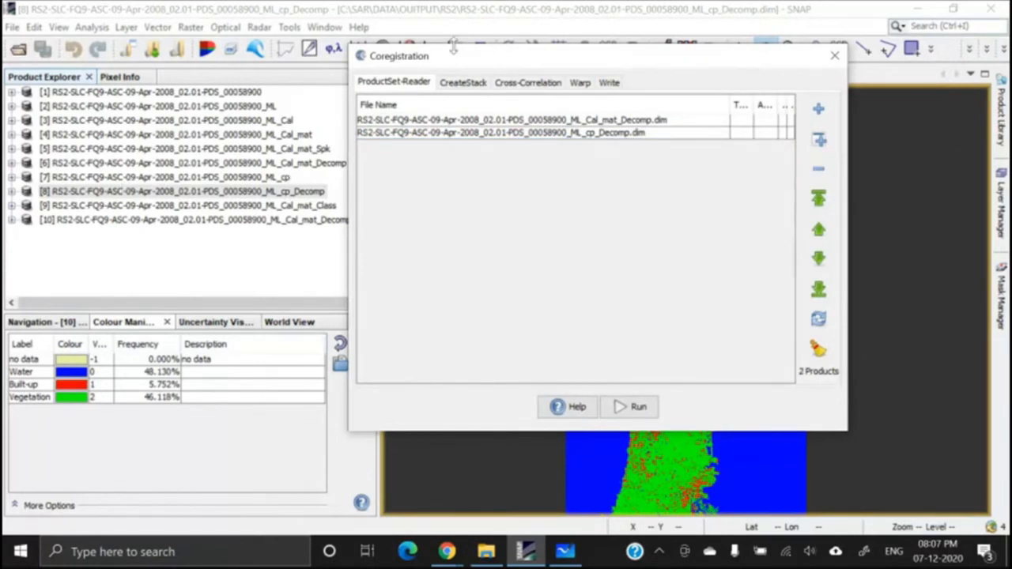
drag(457, 65, 489, 65)
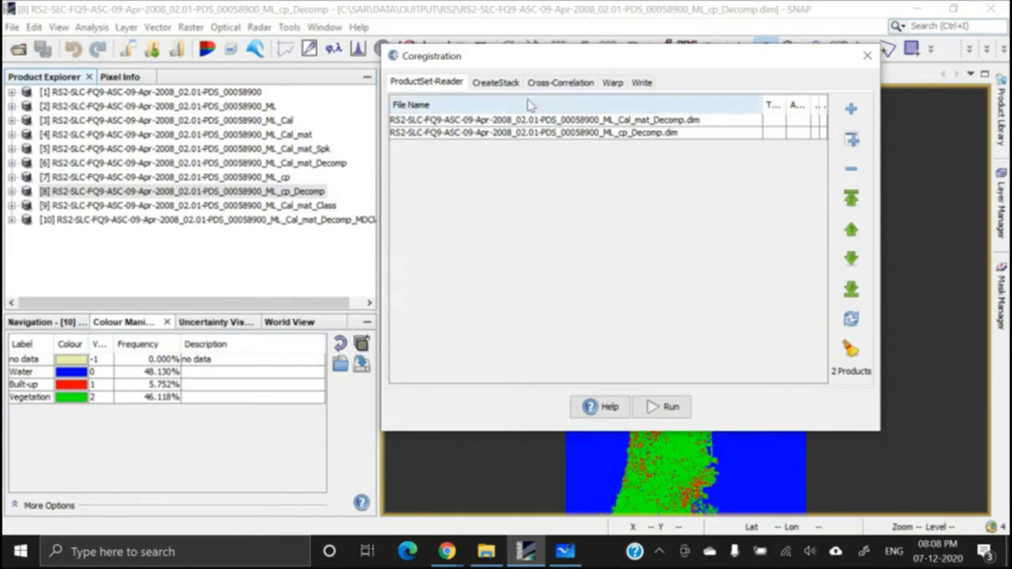
Set the stack's resampling type to NEAREST_NEIGHBOUR and its initial offset method to Product Geolocation
click(498, 83)
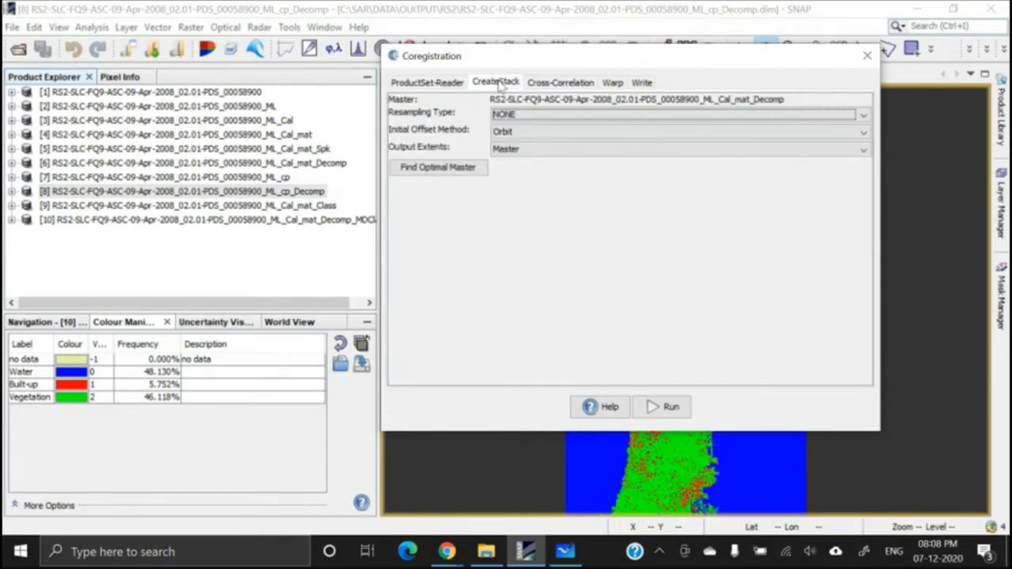
drag(597, 68, 461, 98)
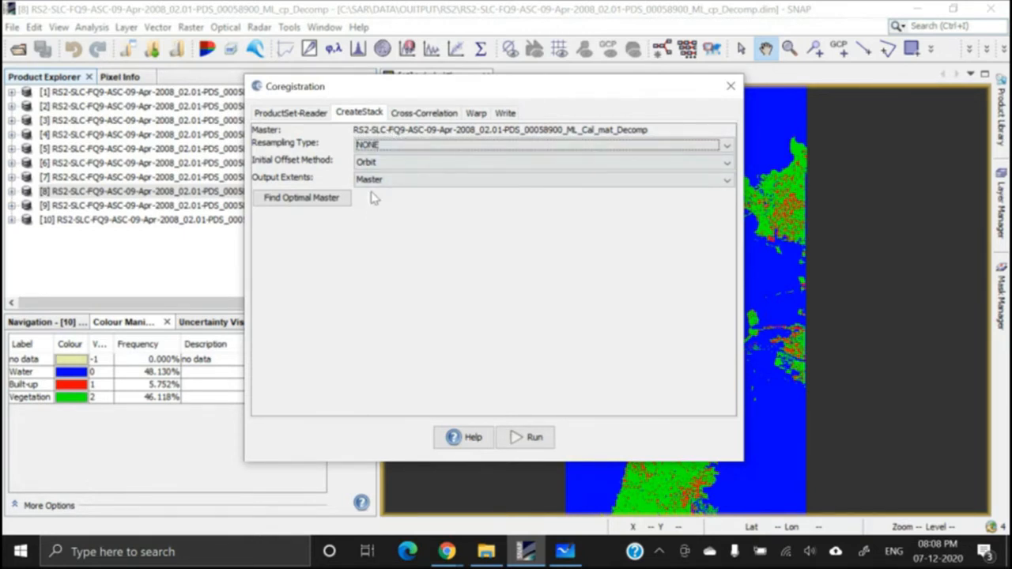
click(370, 147)
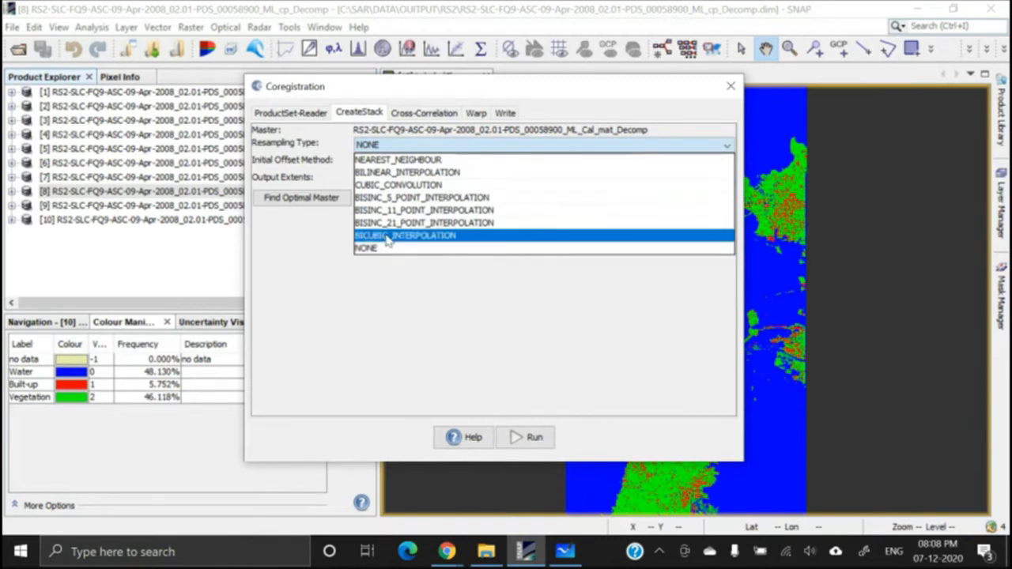
click(377, 162)
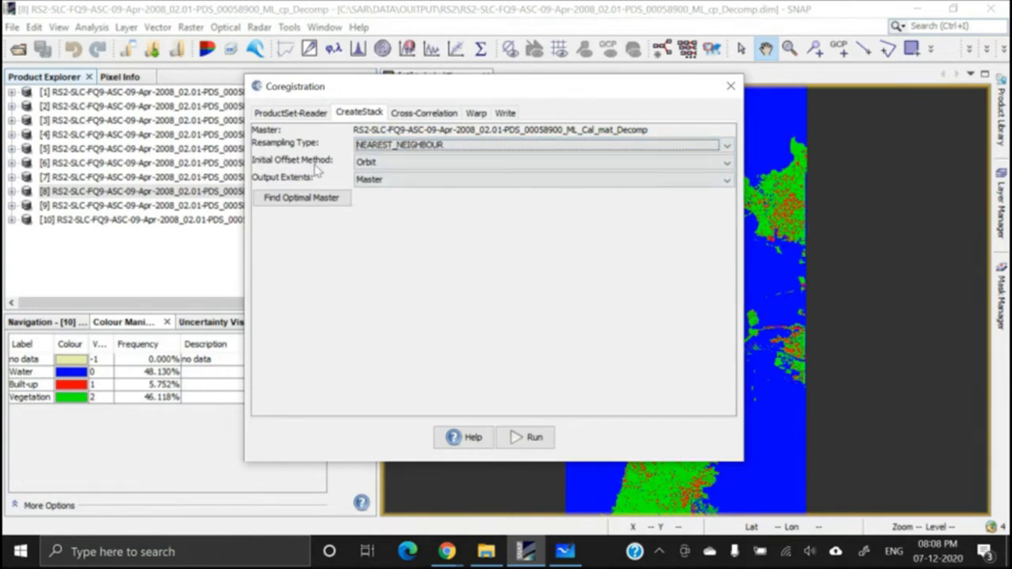
click(381, 164)
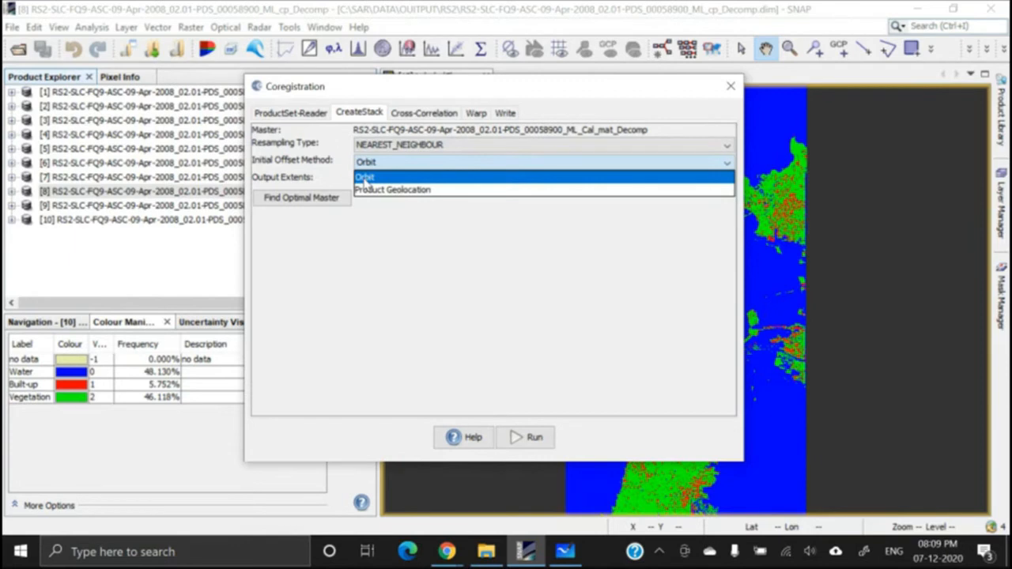
click(365, 190)
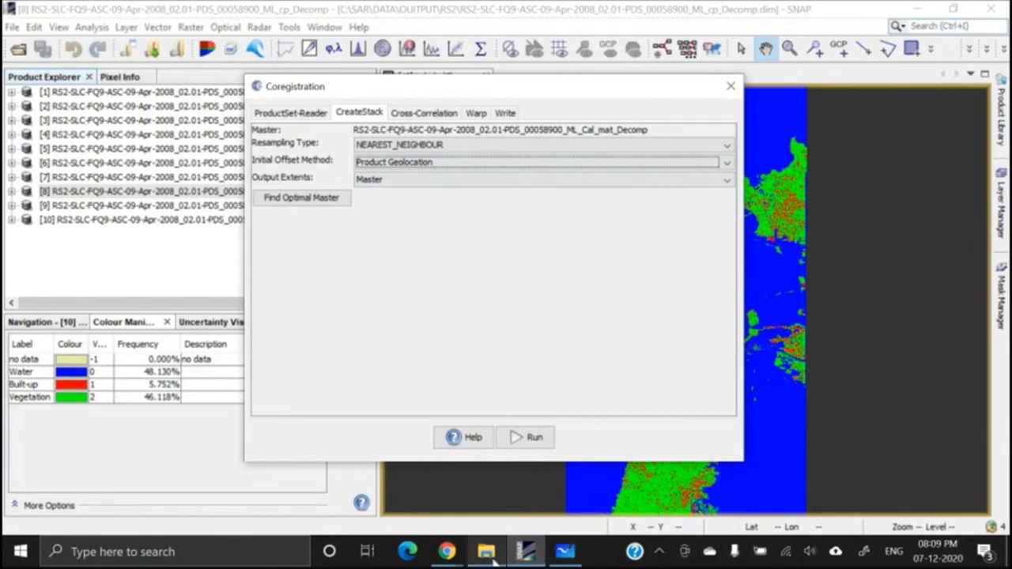
Switch to Microsoft Whiteboard, sketch two overlapping red rectangles beside the existing drawing, and return to SNAP
click(575, 552)
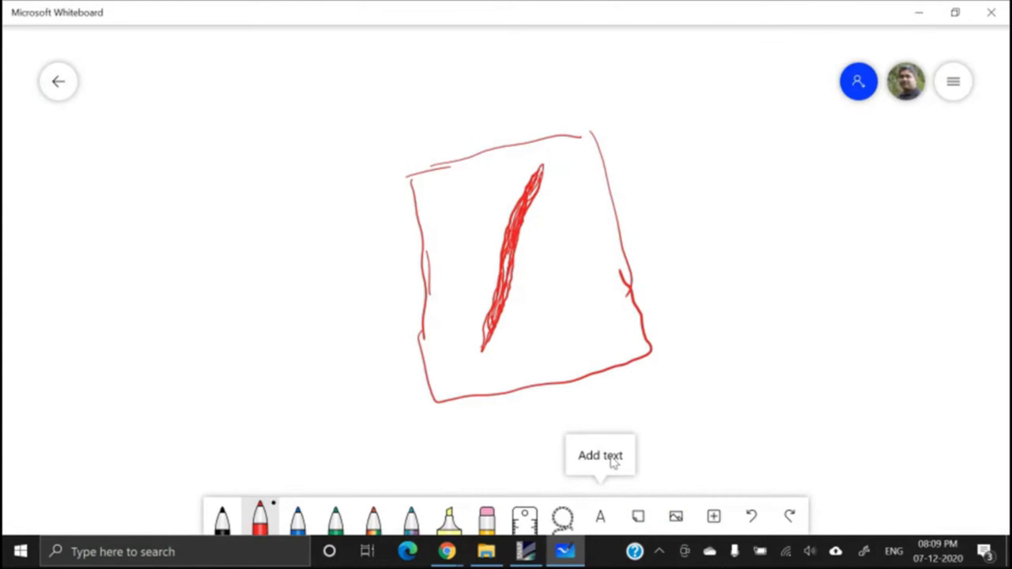
mouse_move(734, 212)
mouse_down()
mouse_move(753, 332)
mouse_move(854, 176)
mouse_move(838, 338)
mouse_move(777, 351)
mouse_up()
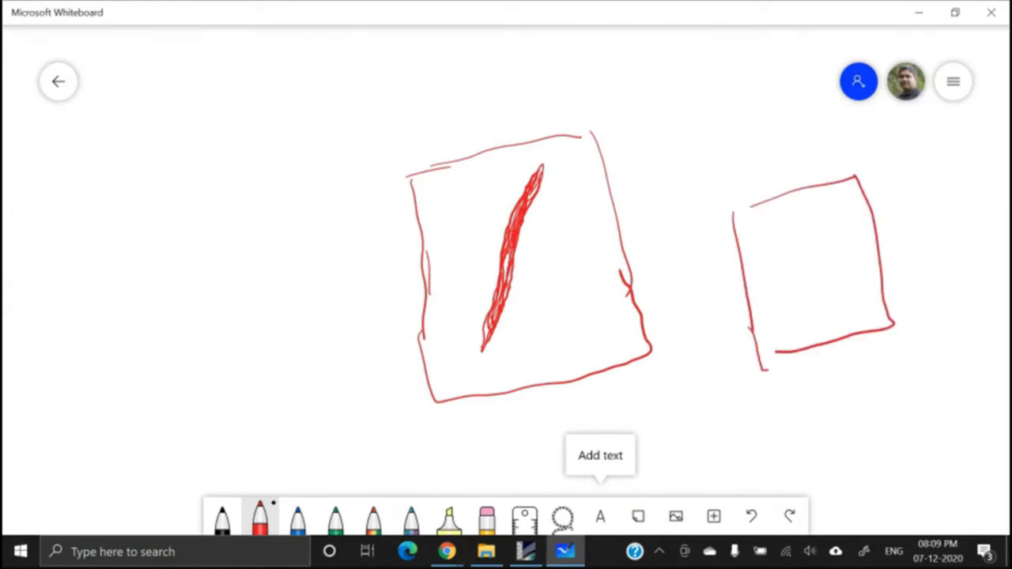
drag(783, 229, 808, 361)
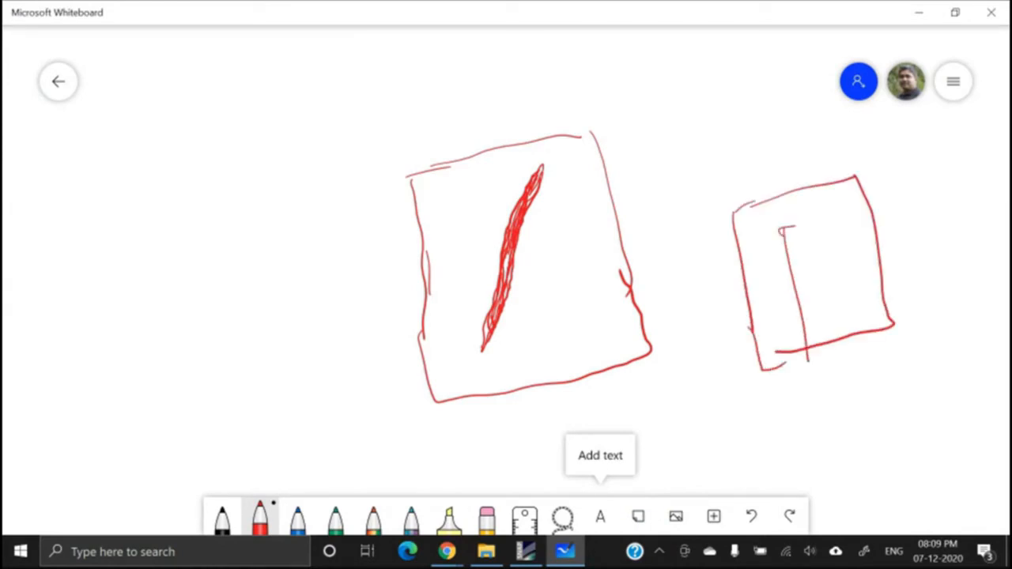
mouse_move(781, 230)
mouse_down()
mouse_move(951, 320)
mouse_move(802, 366)
mouse_up()
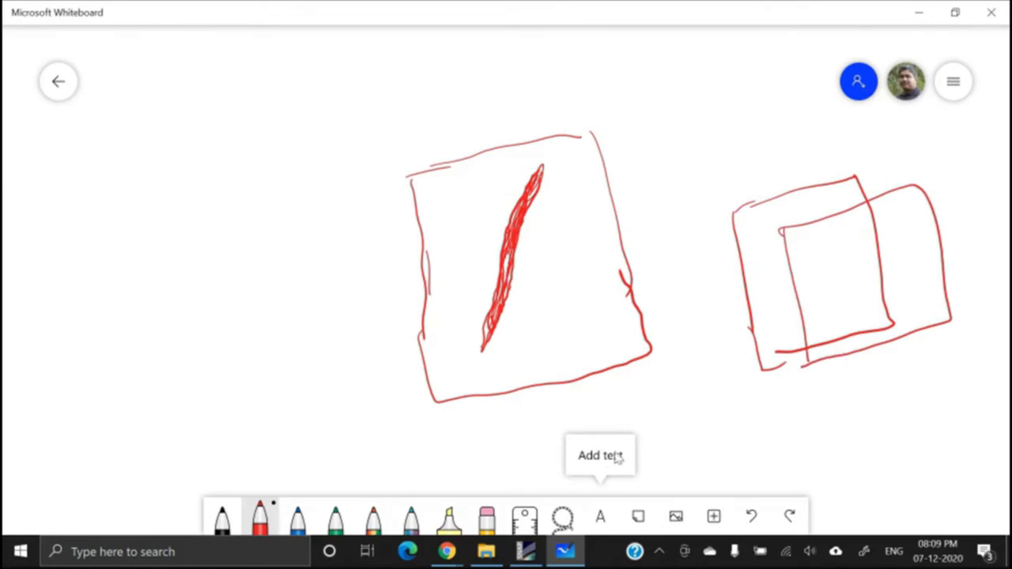
click(919, 12)
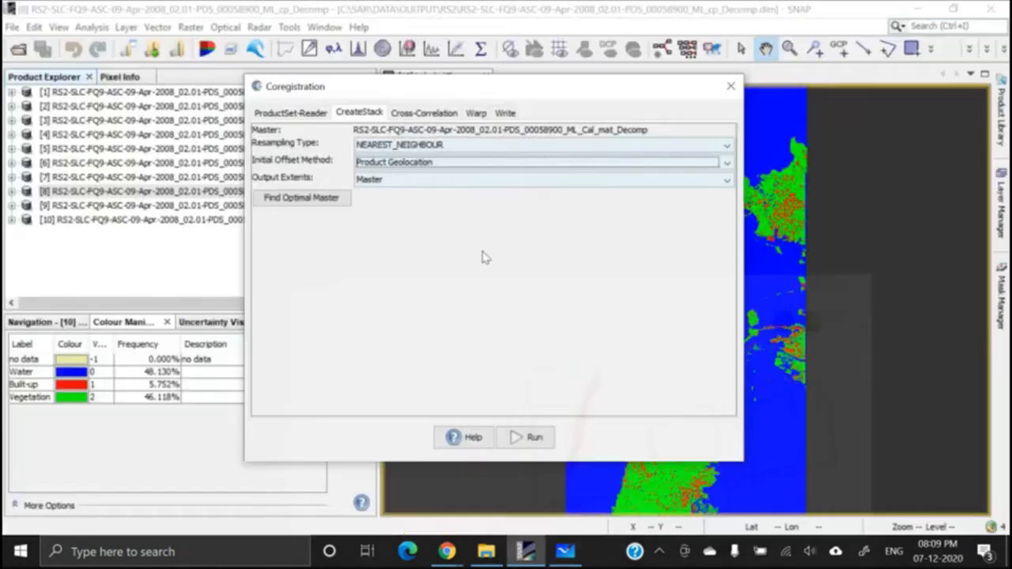
Set the stack's output extents to Minimum
click(399, 180)
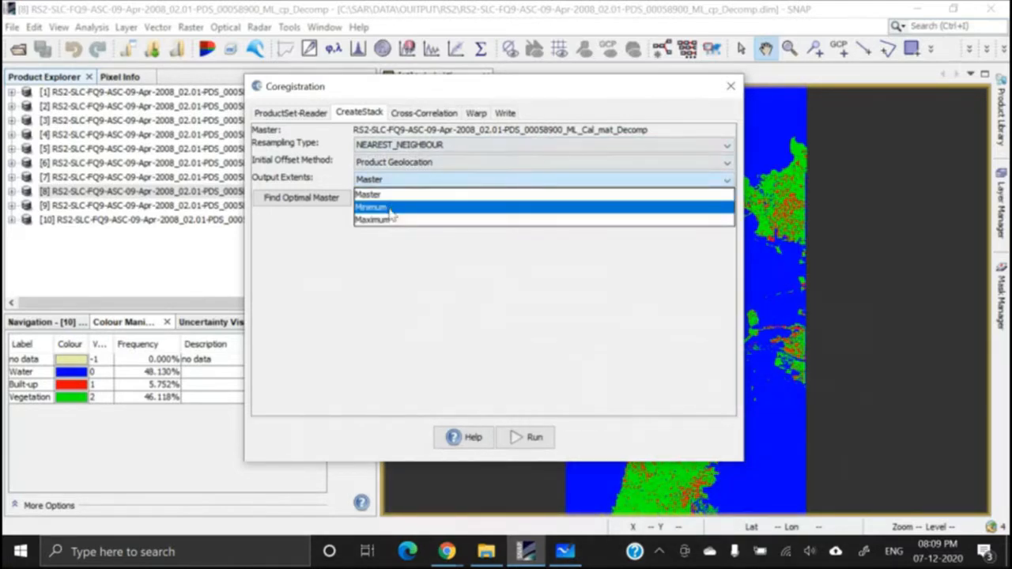
click(390, 210)
In Microsoft Whiteboard, shade the overlap of the two rectangles and outline their combined extent in red, and return to SNAP
click(566, 553)
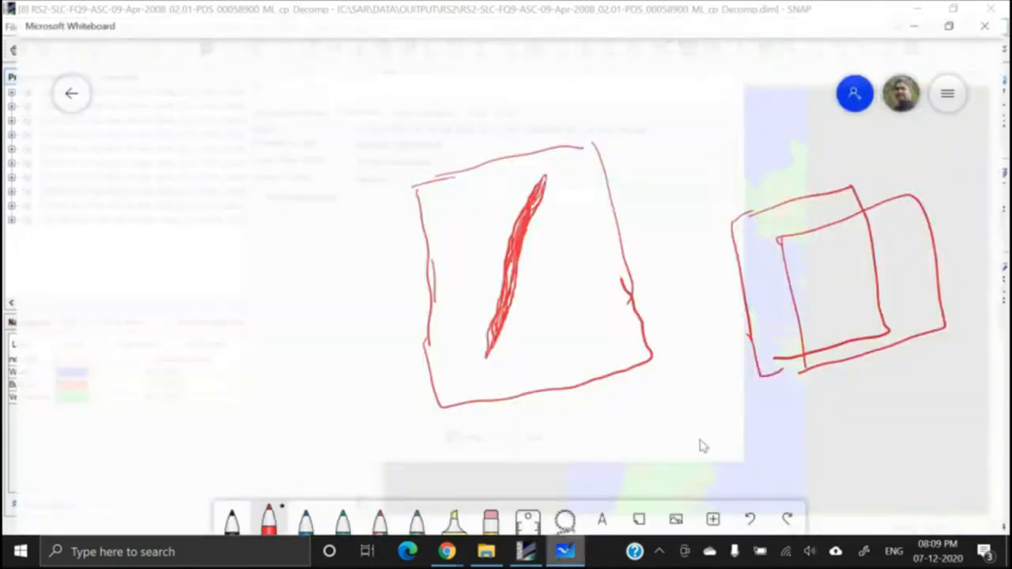
mouse_move(784, 271)
mouse_down()
mouse_move(825, 221)
mouse_move(842, 237)
mouse_move(874, 326)
mouse_up()
mouse_move(727, 212)
mouse_down()
mouse_move(905, 166)
mouse_move(955, 316)
mouse_move(757, 338)
mouse_move(898, 351)
mouse_up()
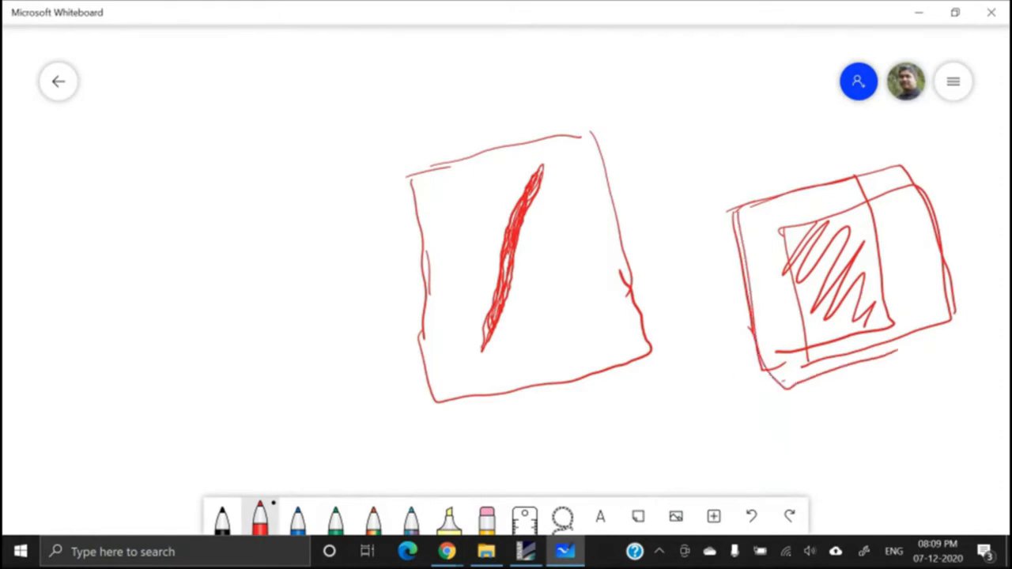
click(919, 13)
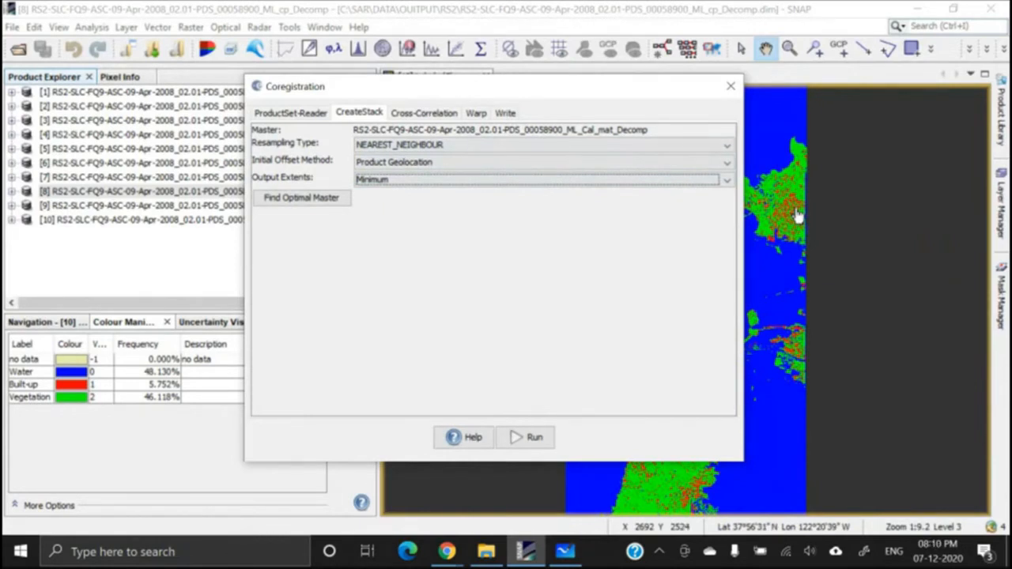
Set the stack's output extents to Master and review the cross-correlation and warp settings, including the interpolation methods
click(441, 181)
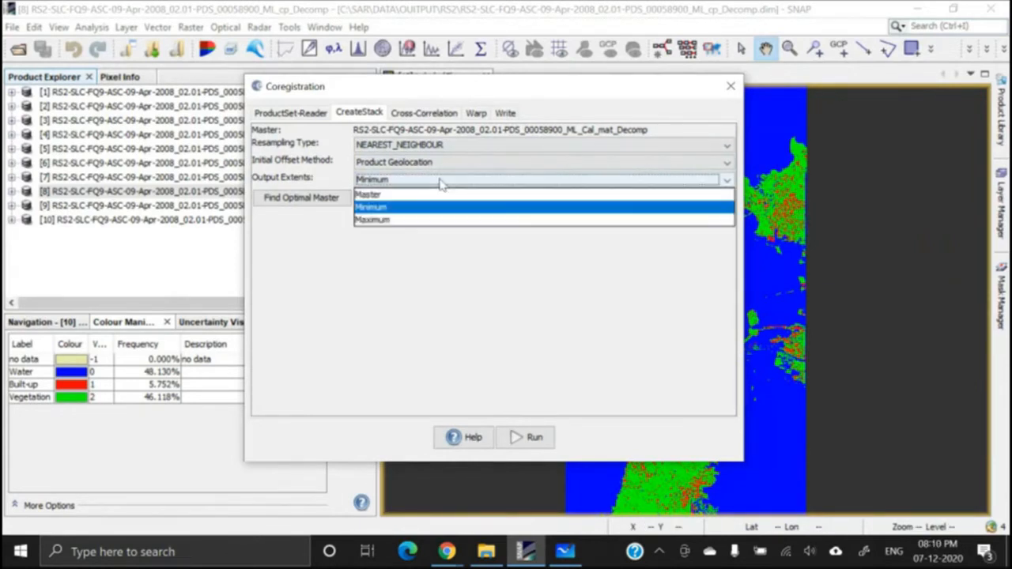
click(378, 195)
click(425, 113)
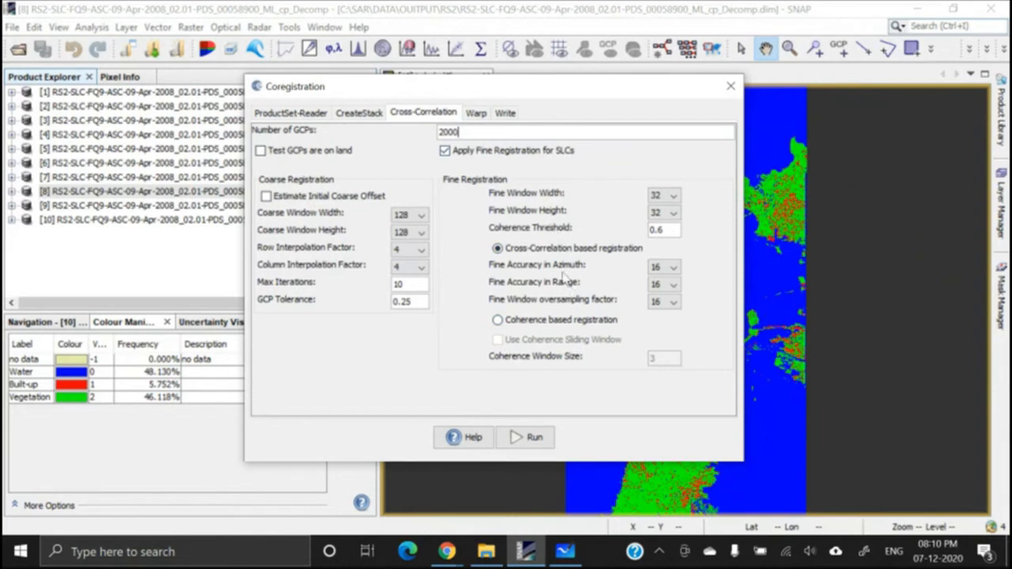
click(476, 113)
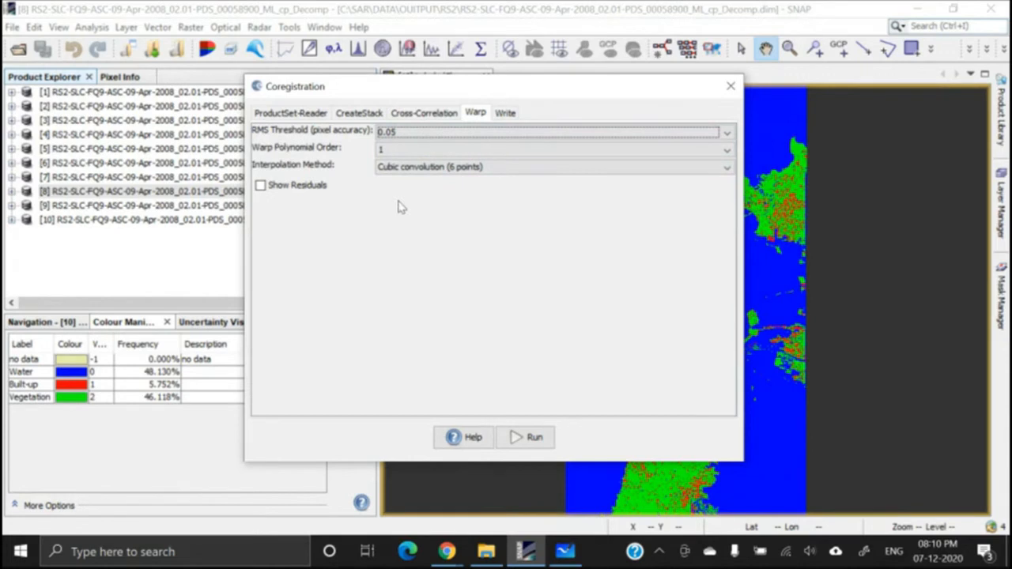
click(413, 169)
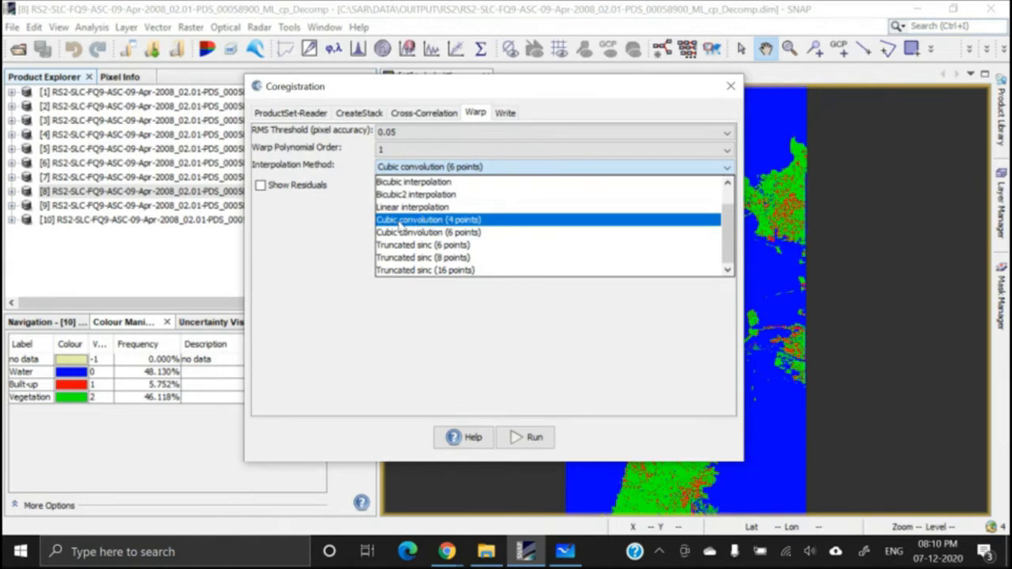
click(348, 251)
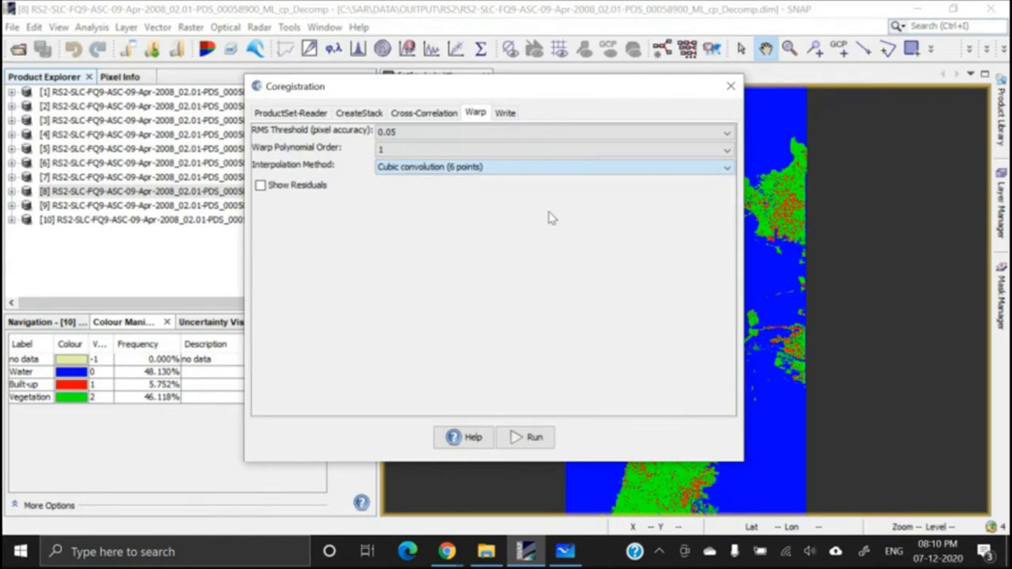
Check the target product's name and output directory, run the coregistration, and close the tool
click(507, 114)
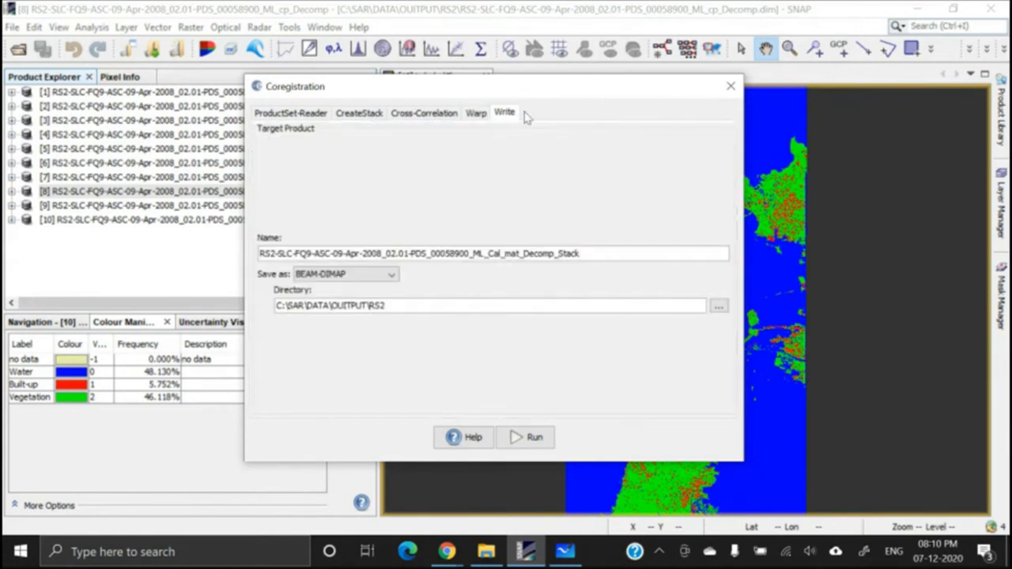
drag(583, 254, 230, 253)
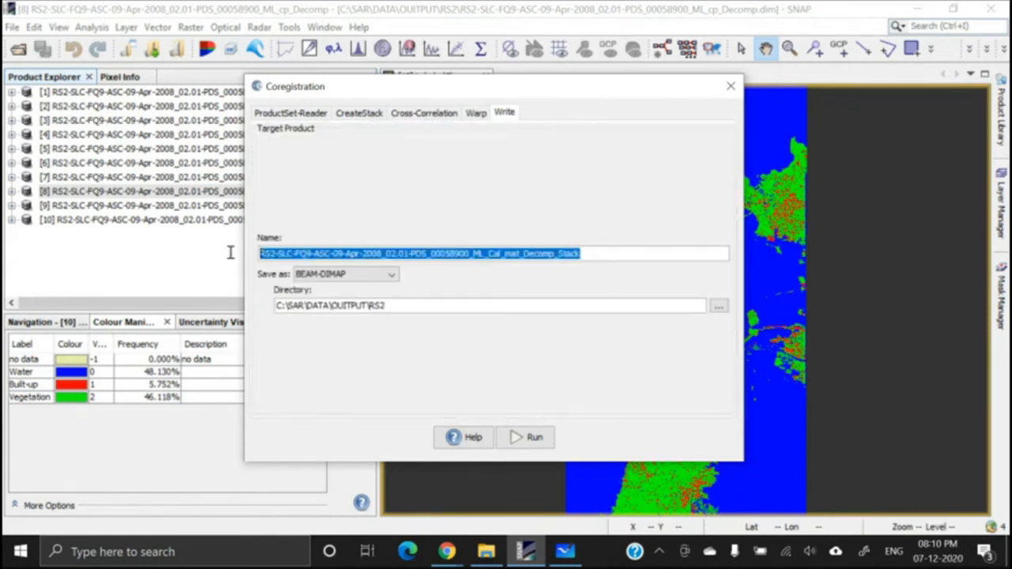
drag(397, 306, 269, 308)
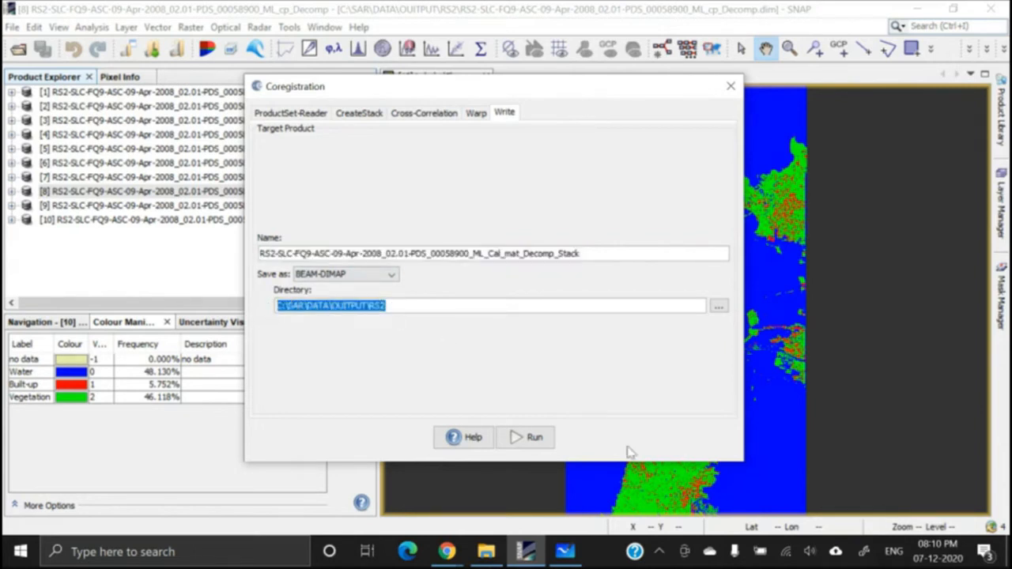
click(538, 443)
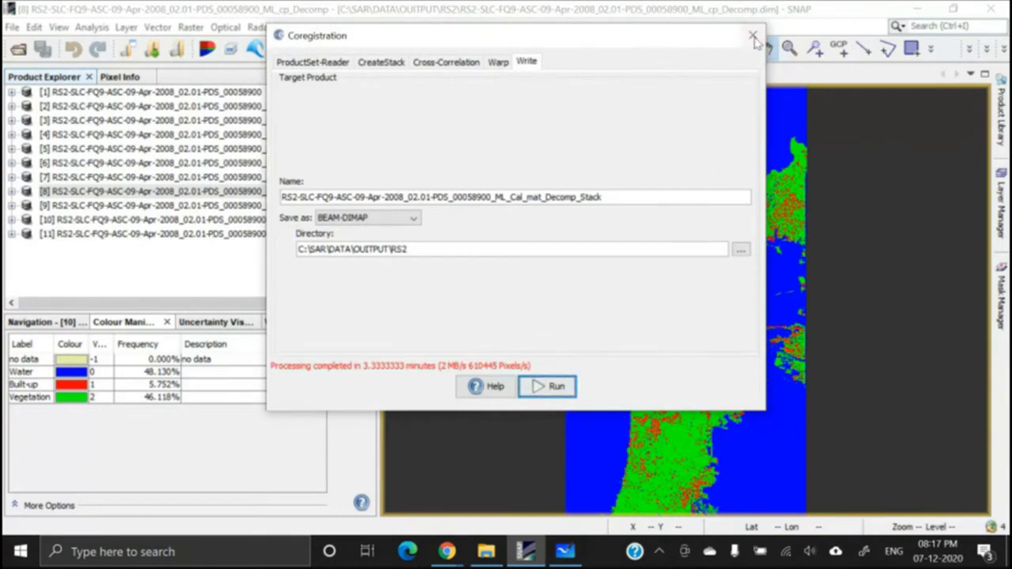
click(753, 37)
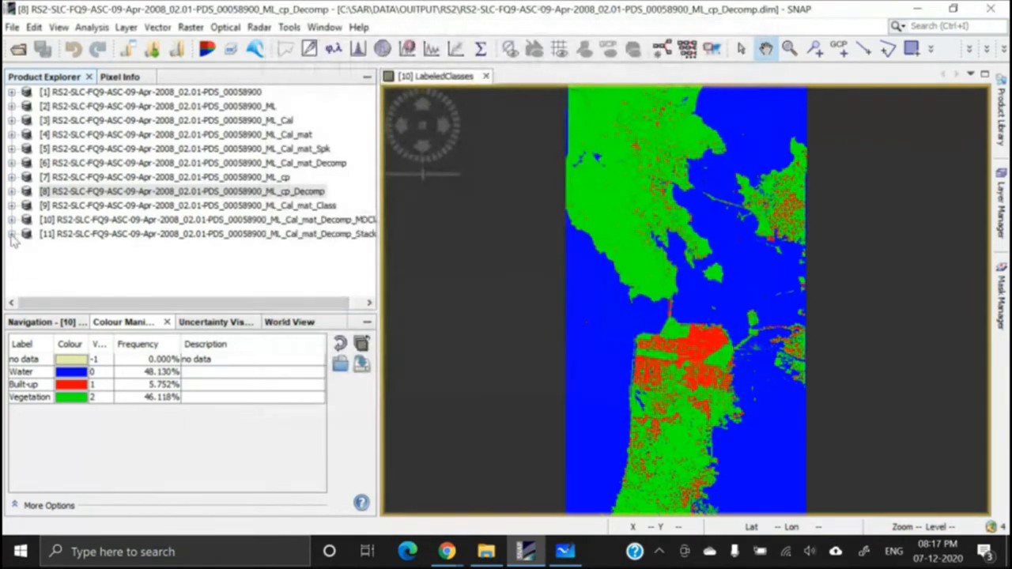
Examine the vector data and bands of the new product ending in Decomp_Stack, and collapse it again
click(12, 234)
click(27, 162)
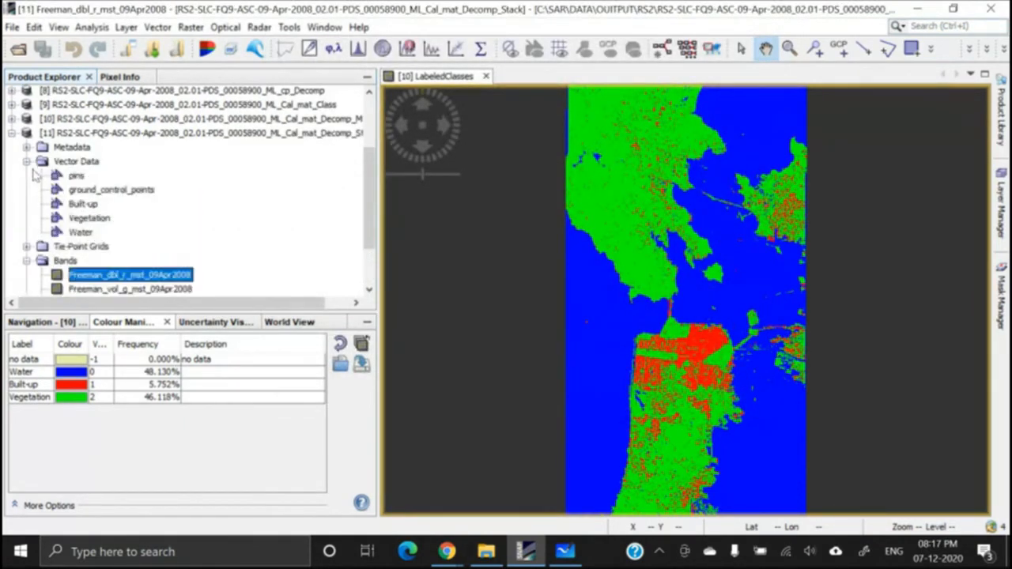
click(84, 207)
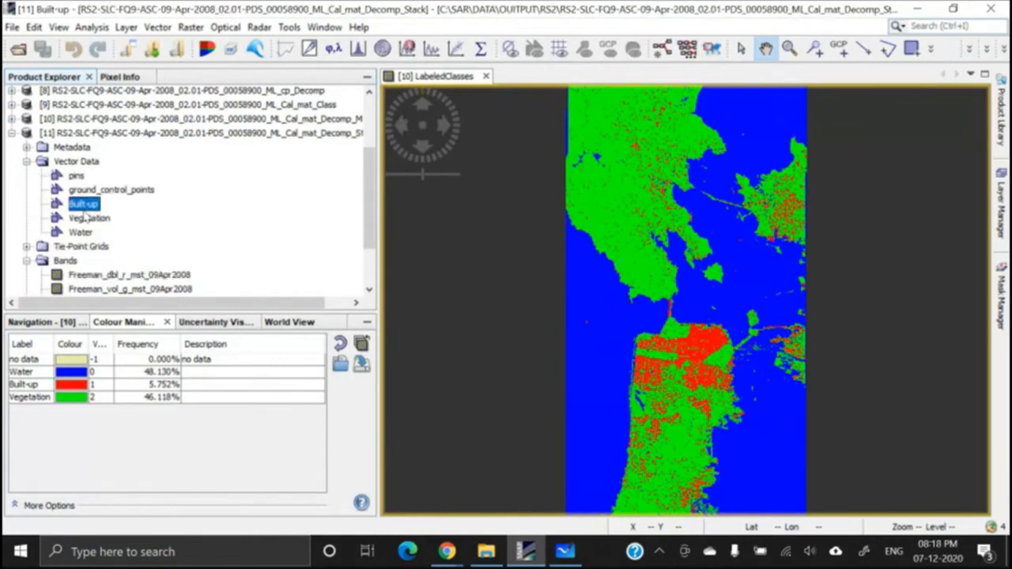
click(80, 232)
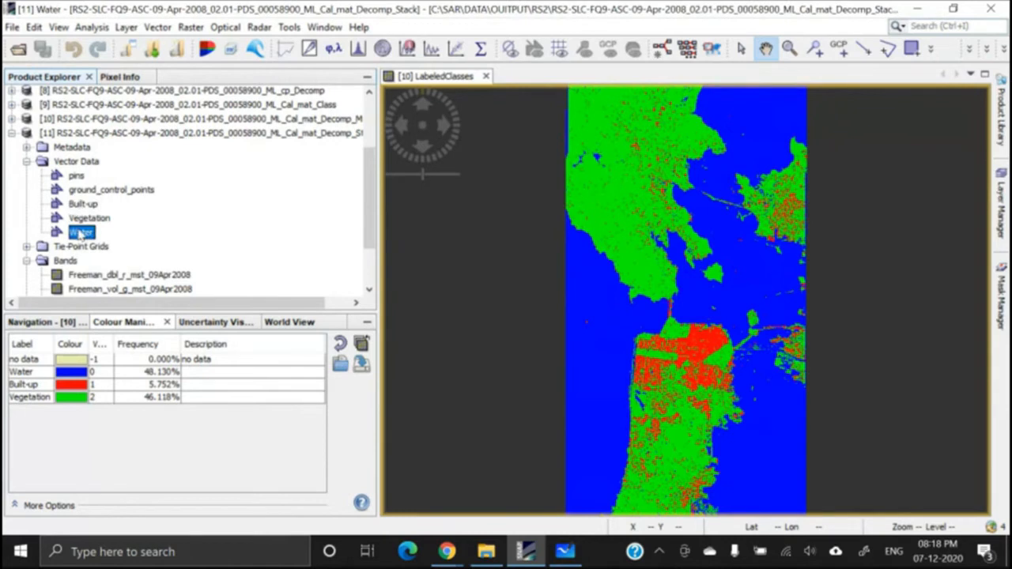
click(27, 161)
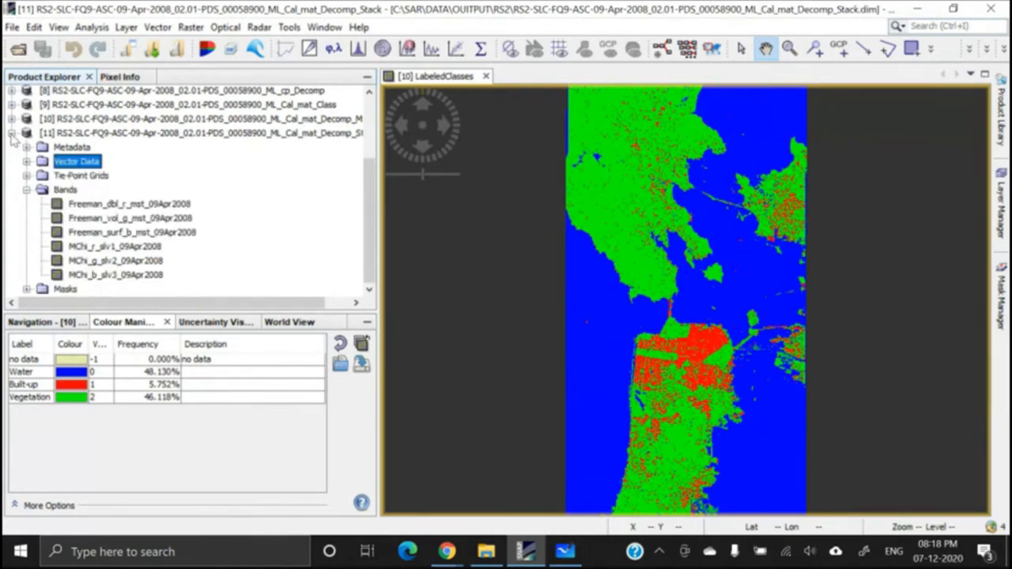
click(12, 134)
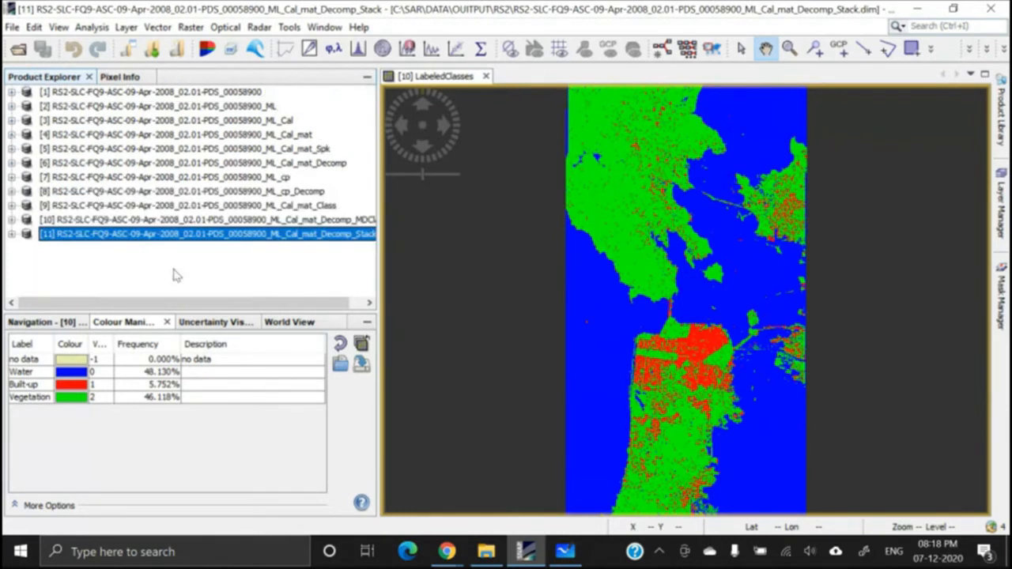
Review which supervised classification methods are available for the coregistered stack
click(150, 28)
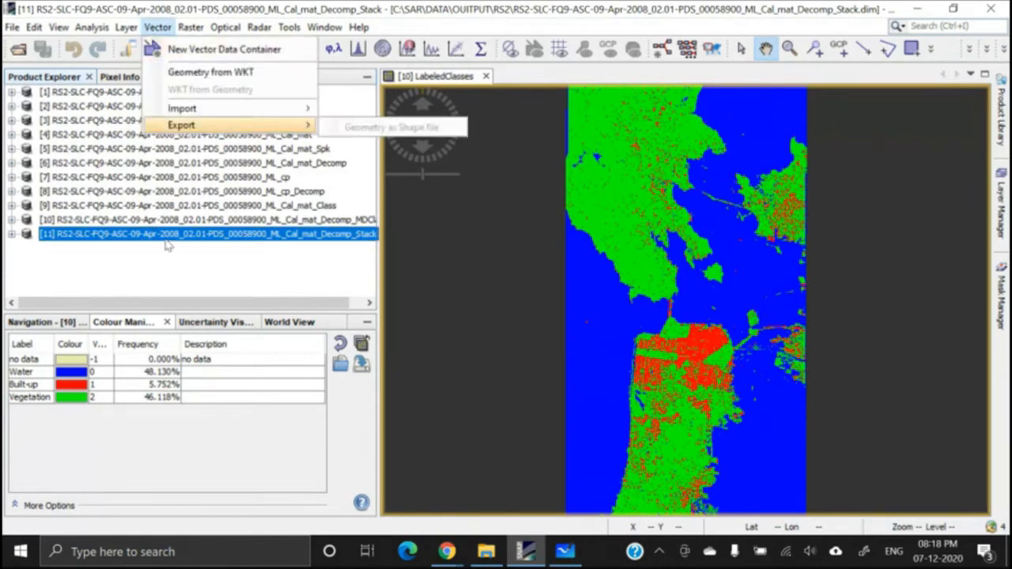
click(148, 283)
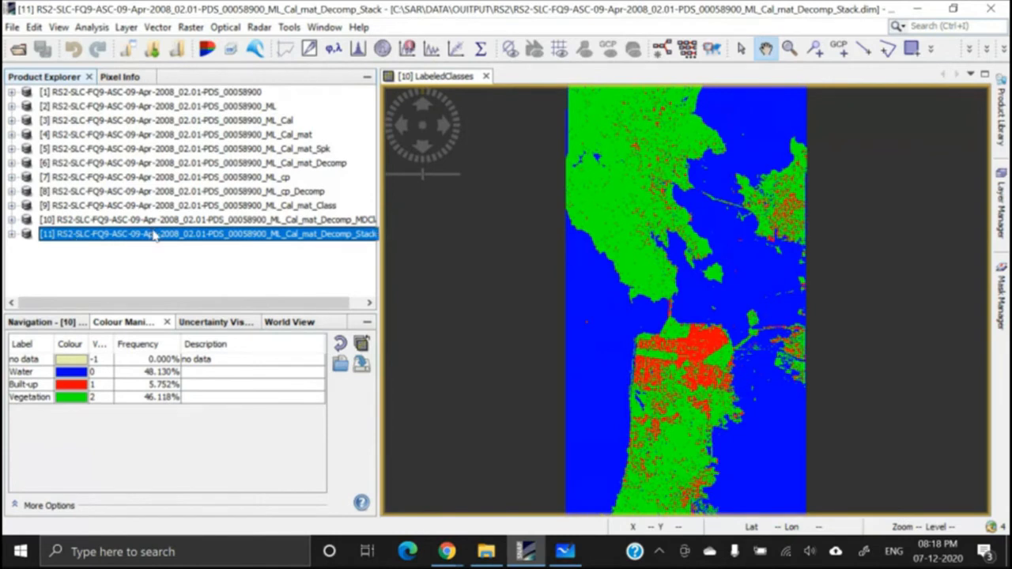
click(190, 27)
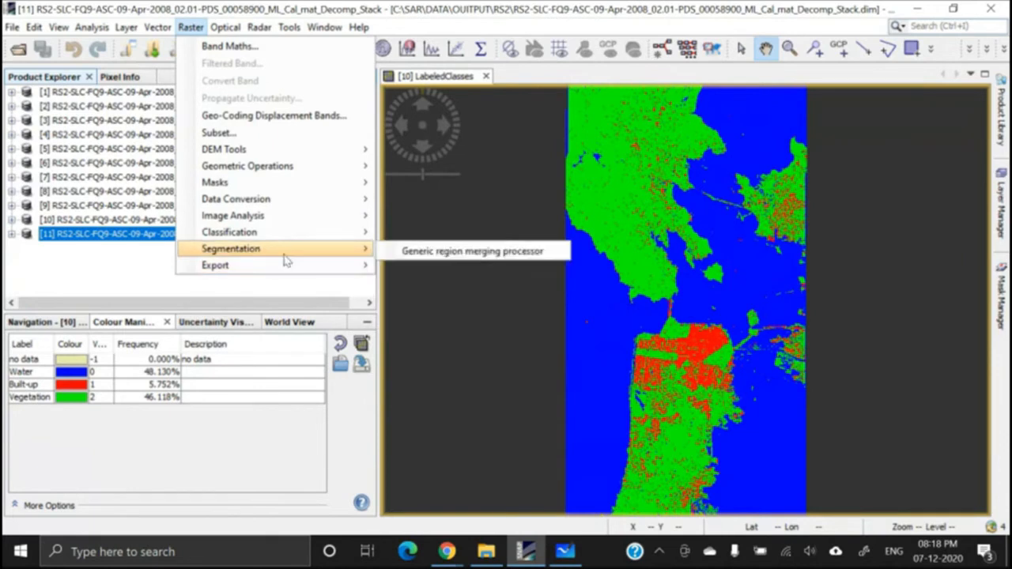
mouse_move(282, 239)
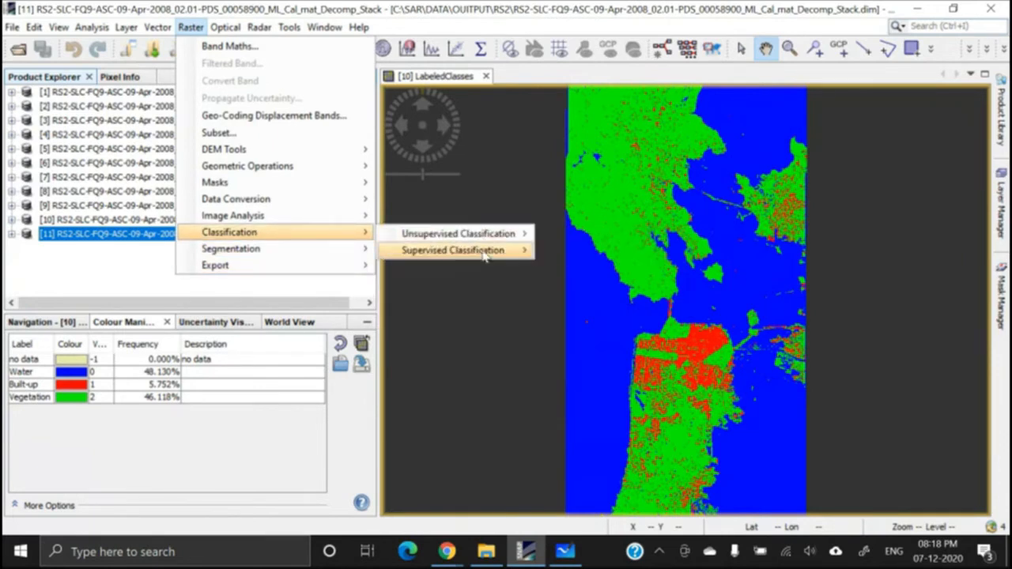
mouse_move(510, 250)
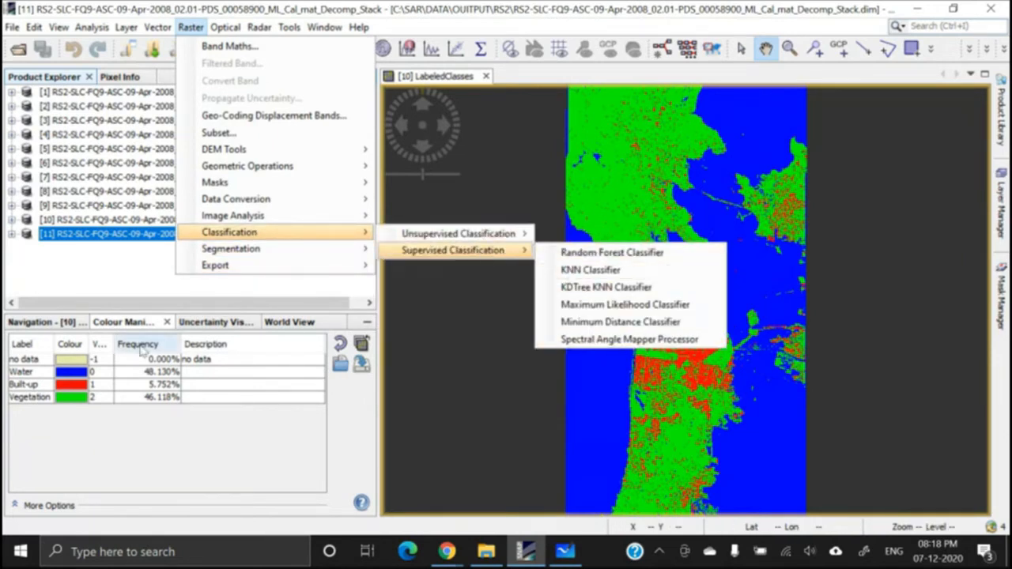
click(105, 272)
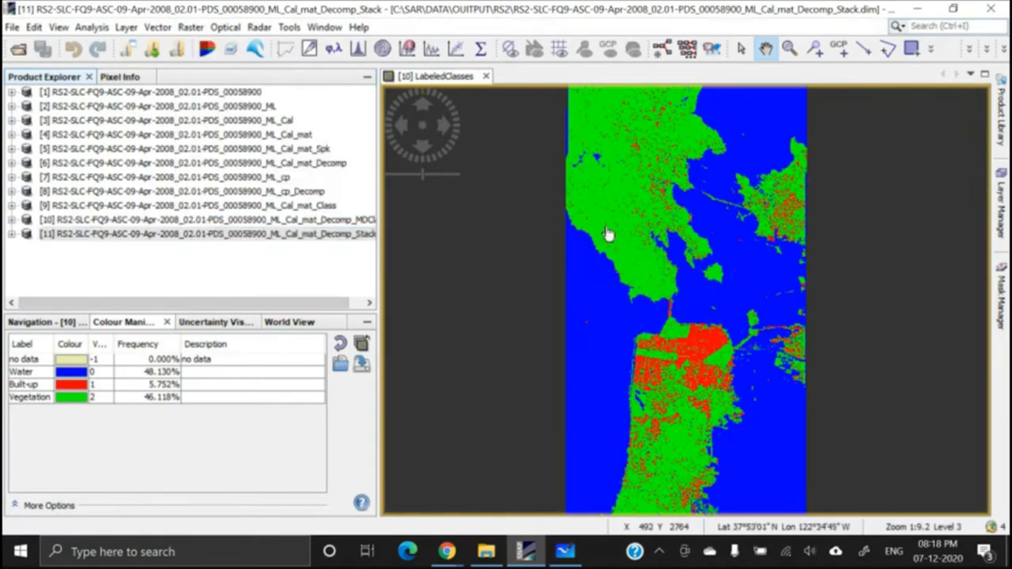
Examine the LabeledClasses image along the coast and over the built-up area
click(631, 234)
drag(666, 224, 565, 314)
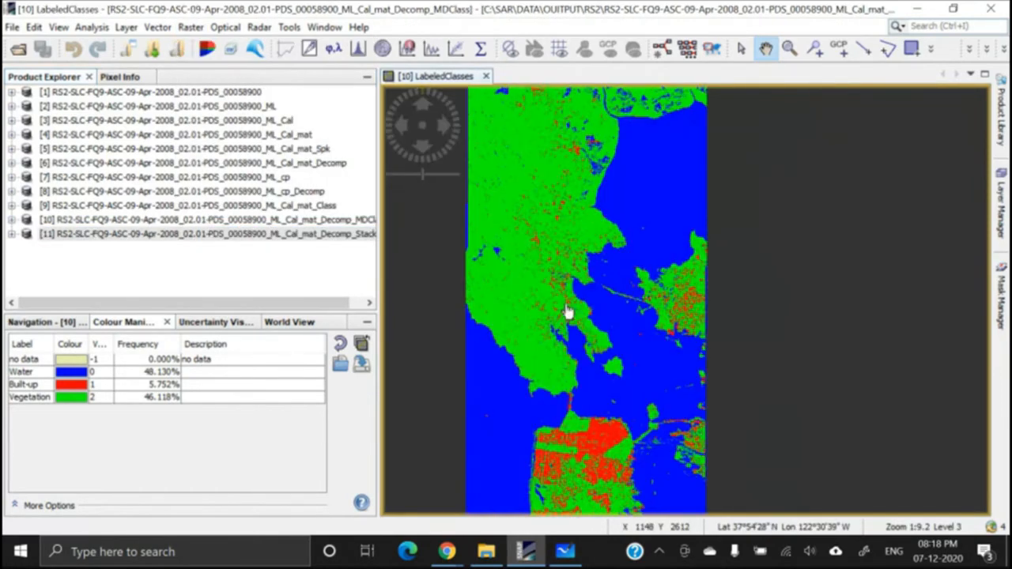
drag(541, 508, 569, 396)
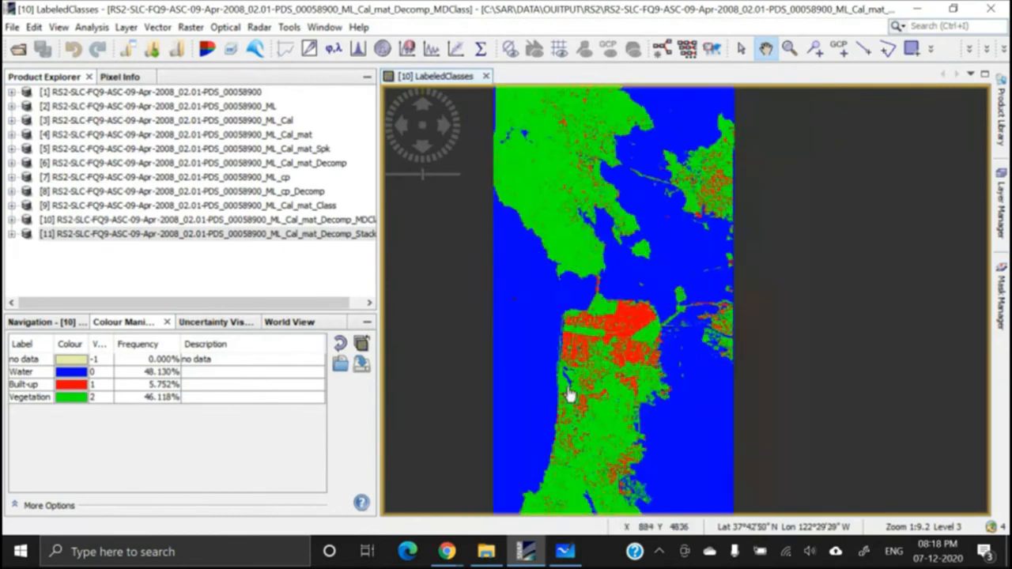
Review the Freeman and MChi bands in the product ending in Decomp_Stack, and collapse the product tree
click(12, 236)
click(26, 278)
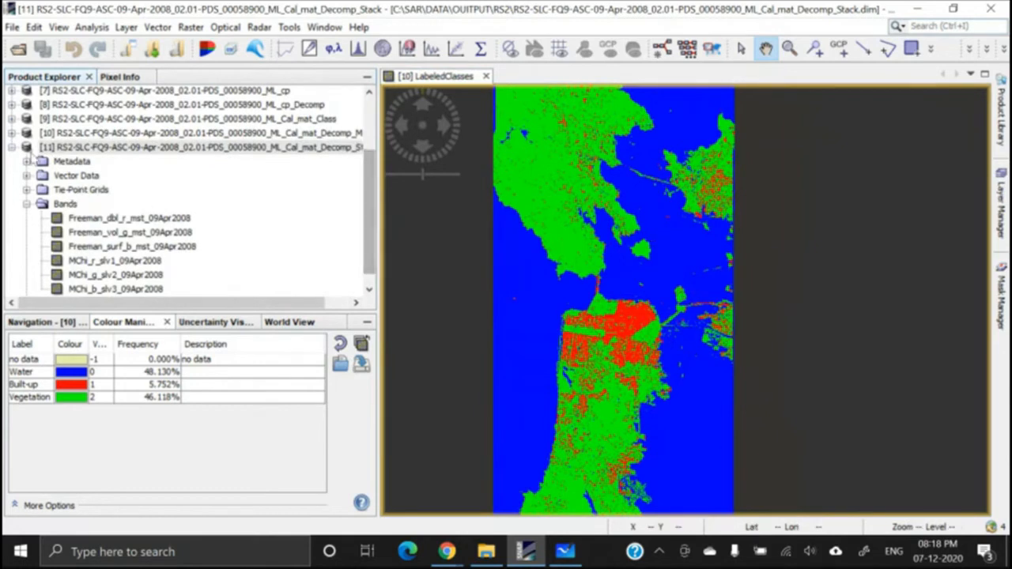
click(11, 149)
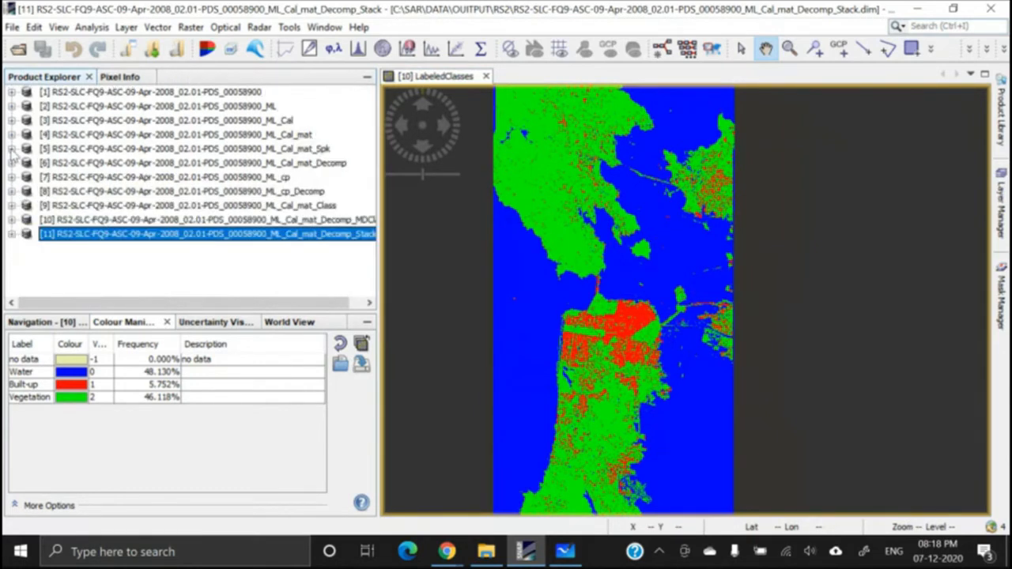
click(11, 235)
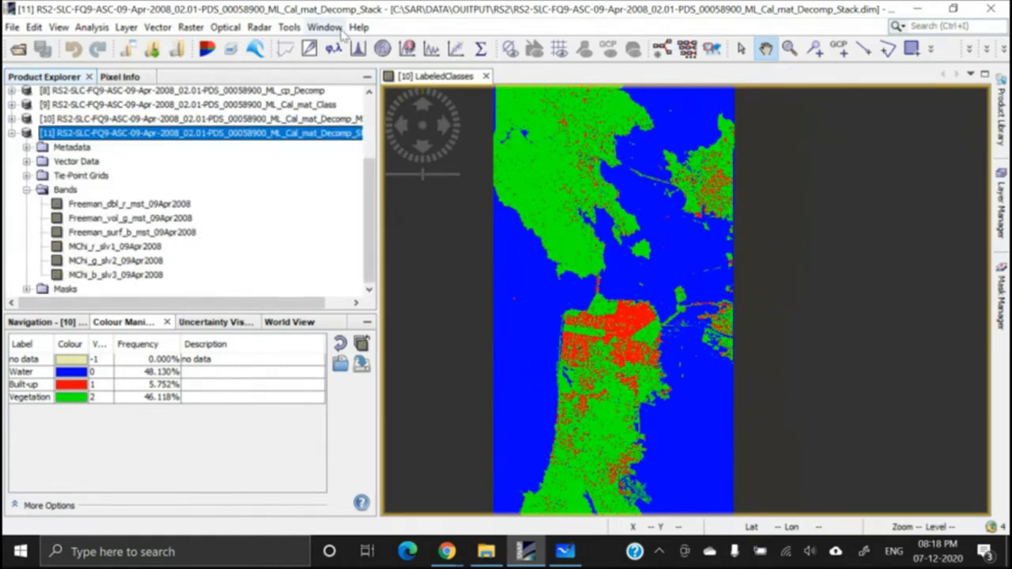
click(12, 134)
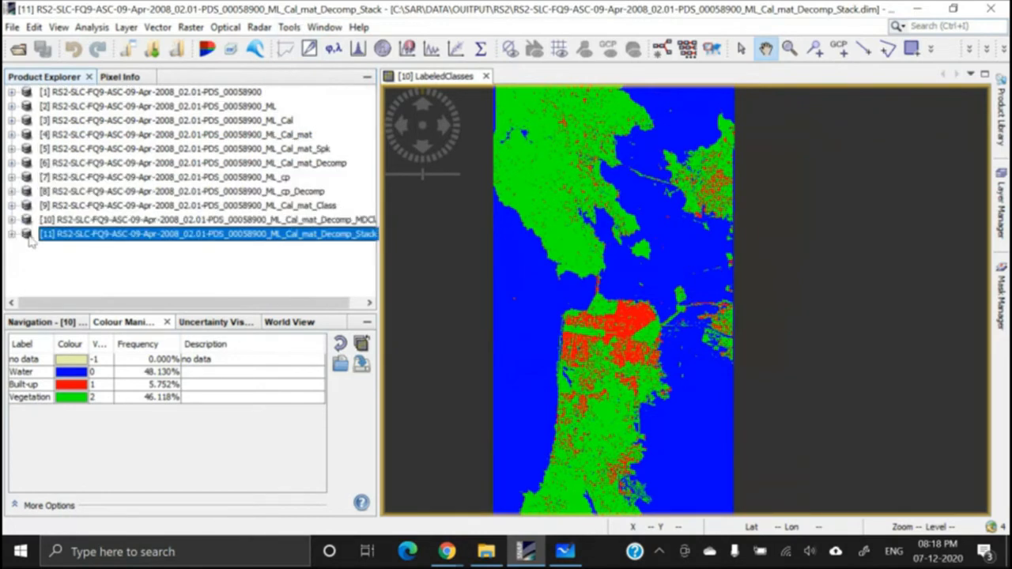
click(11, 232)
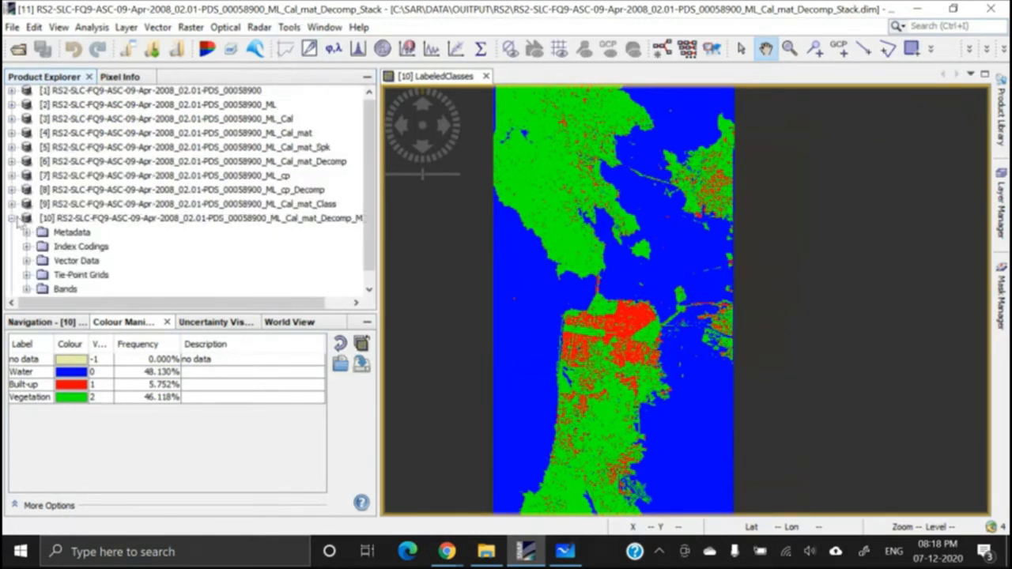
click(12, 233)
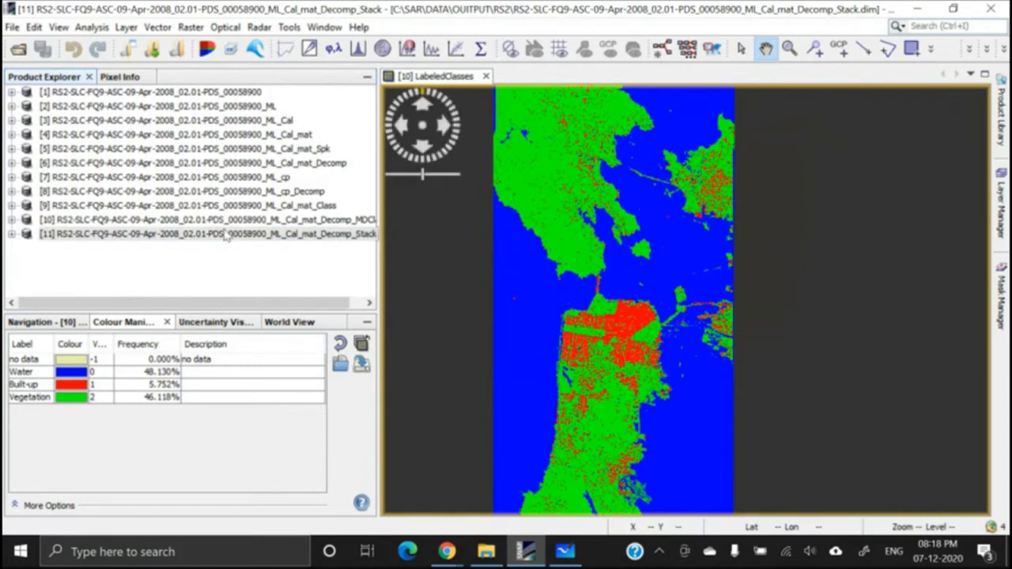
List the bands of the classified product ending in Decomp_MDClass and display its Confidence band
click(169, 221)
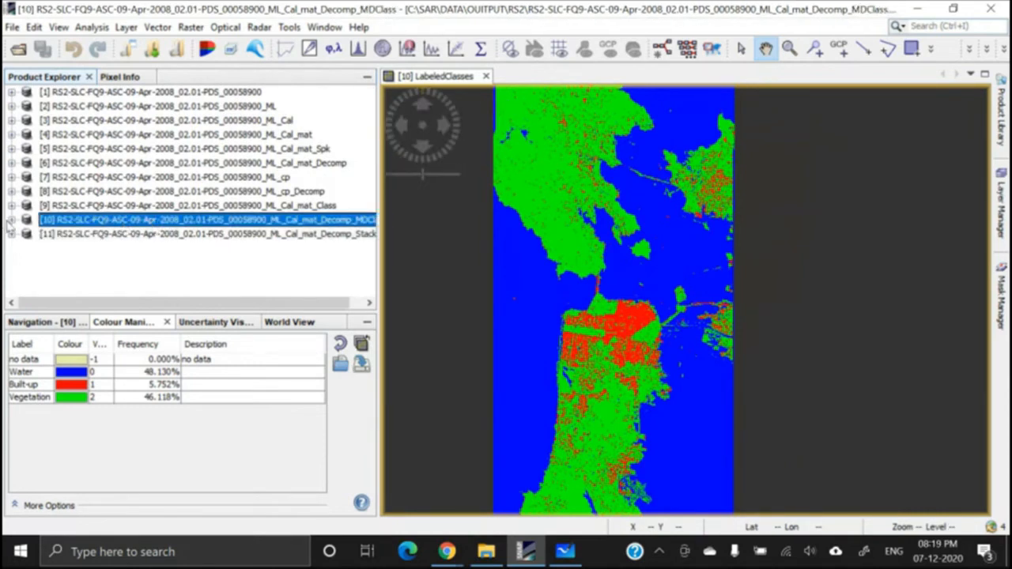
click(12, 220)
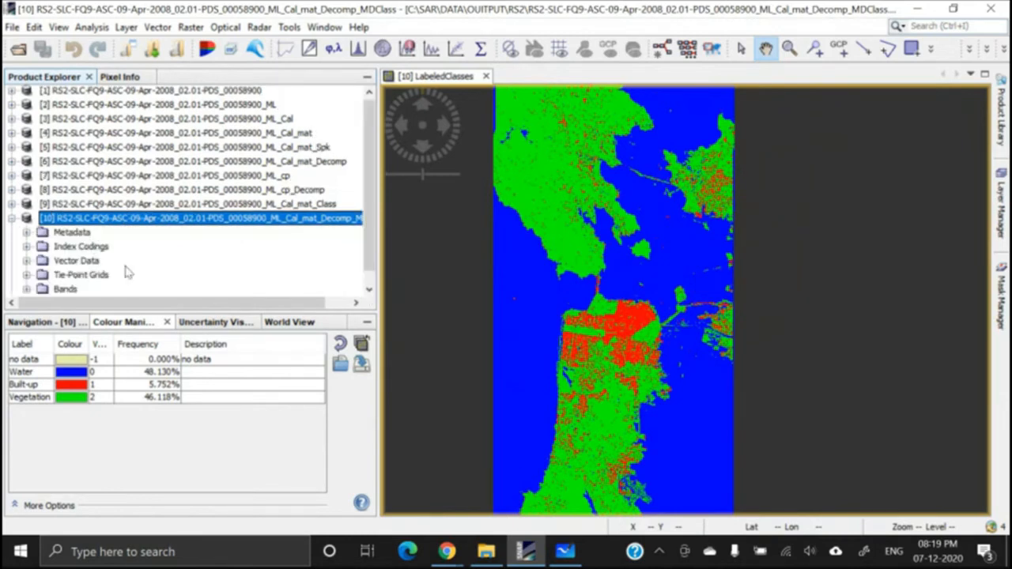
scroll(131, 273, down, 1)
click(26, 275)
scroll(95, 284, down, 2)
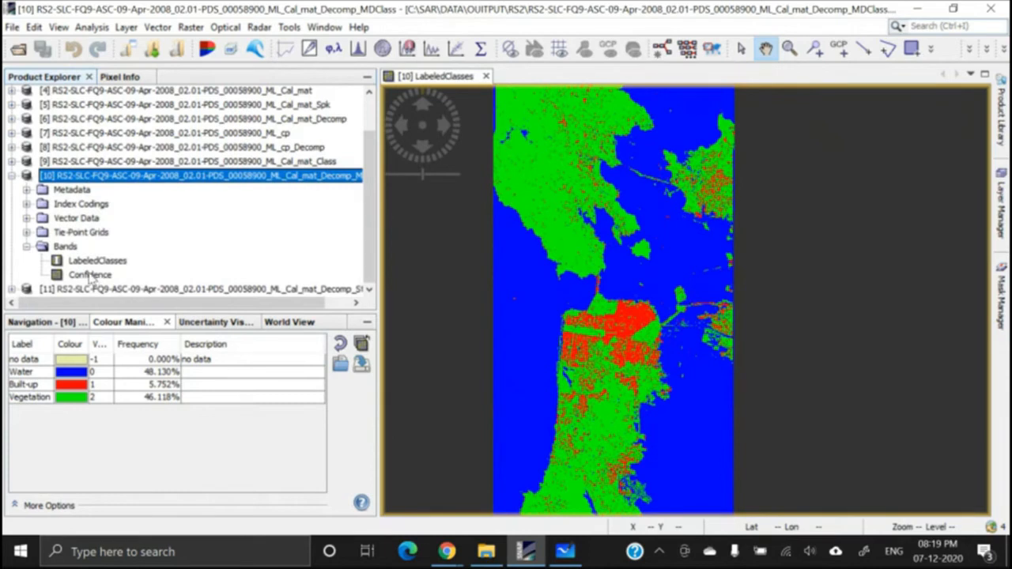
click(88, 262)
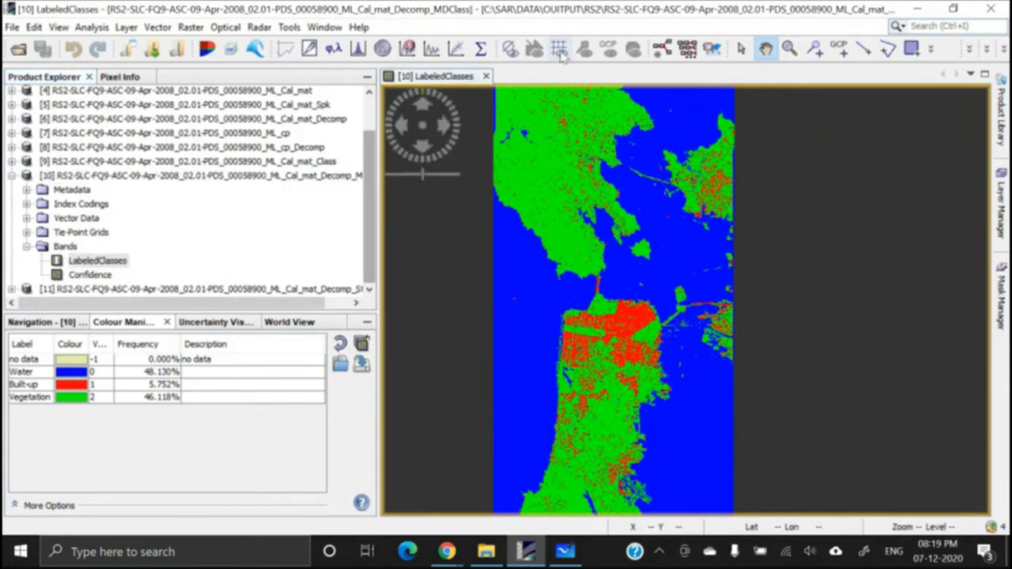
double_click(87, 274)
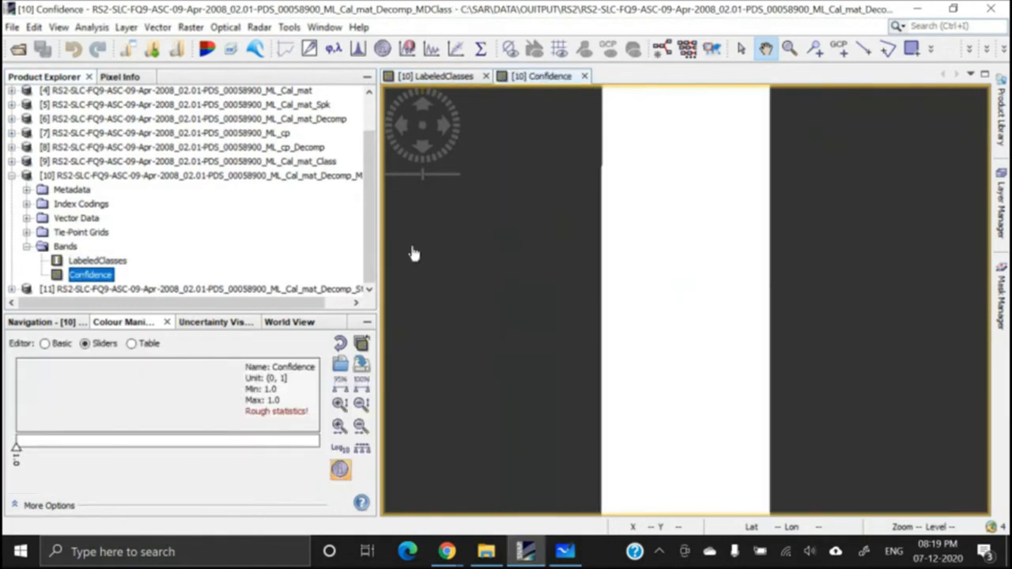
Show the pixel information and read the LabeledClasses and Confidence values at various points of the Confidence image
scroll(660, 214, up, 4)
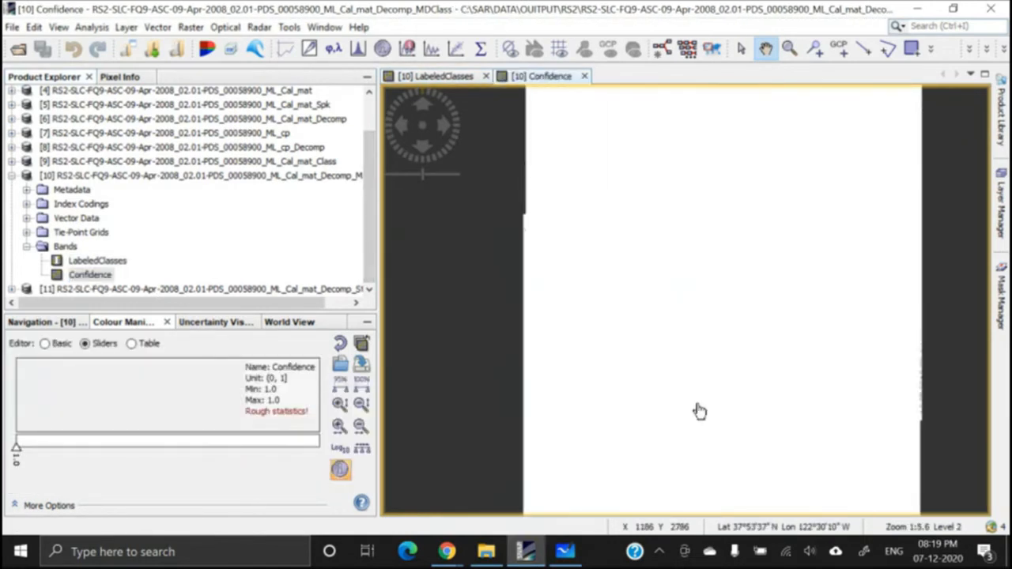
scroll(649, 237, up, 2)
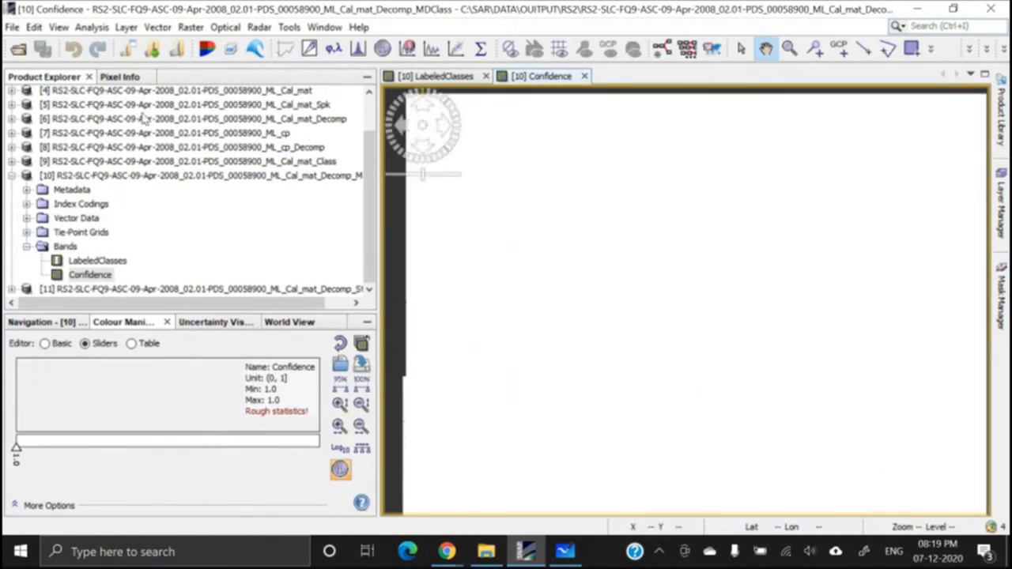
click(138, 76)
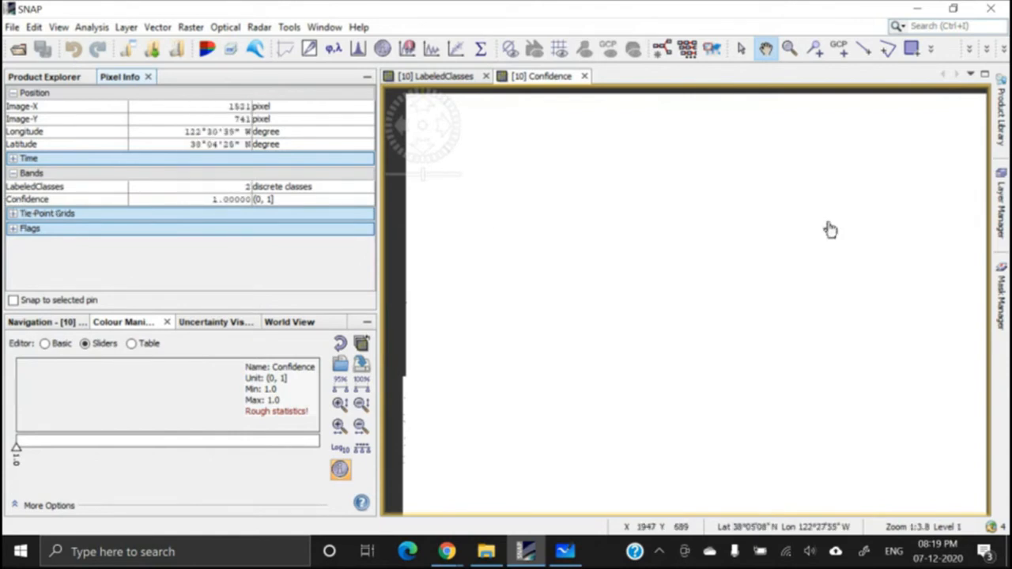
drag(748, 388, 659, 310)
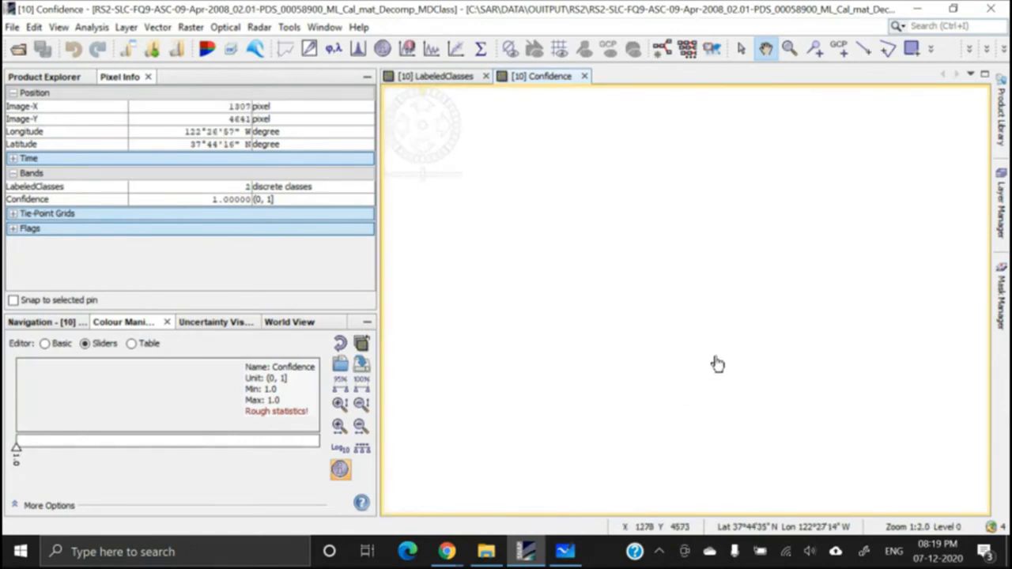
scroll(706, 330, down, 1)
scroll(705, 326, down, 1)
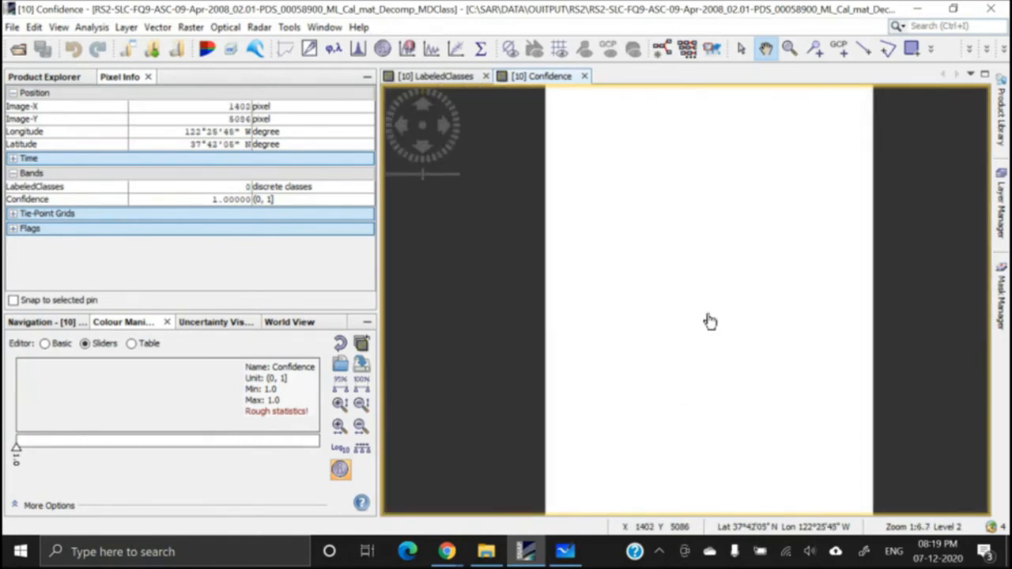
scroll(709, 379, down, 1)
drag(729, 208, 704, 432)
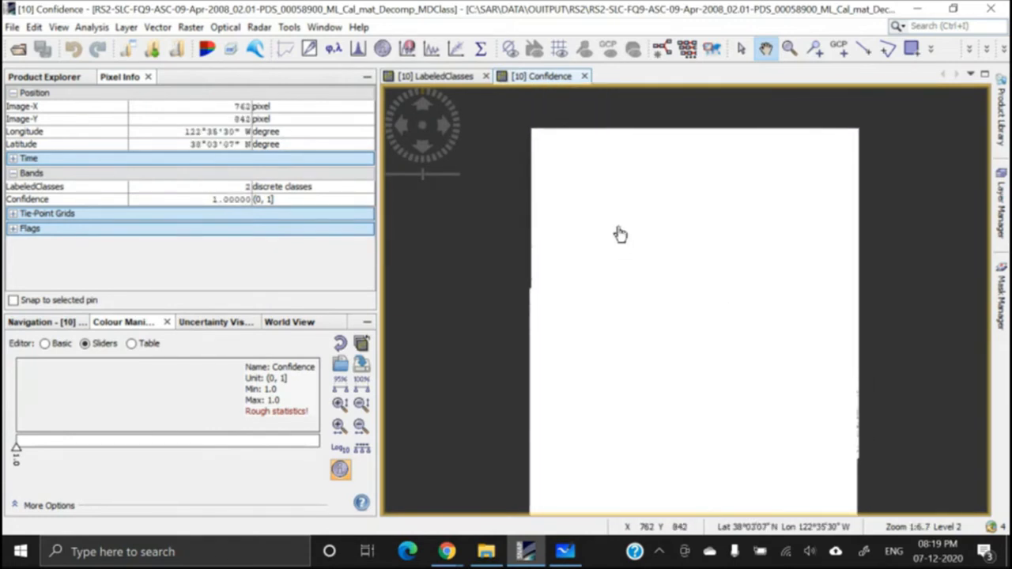
scroll(623, 252, up, 1)
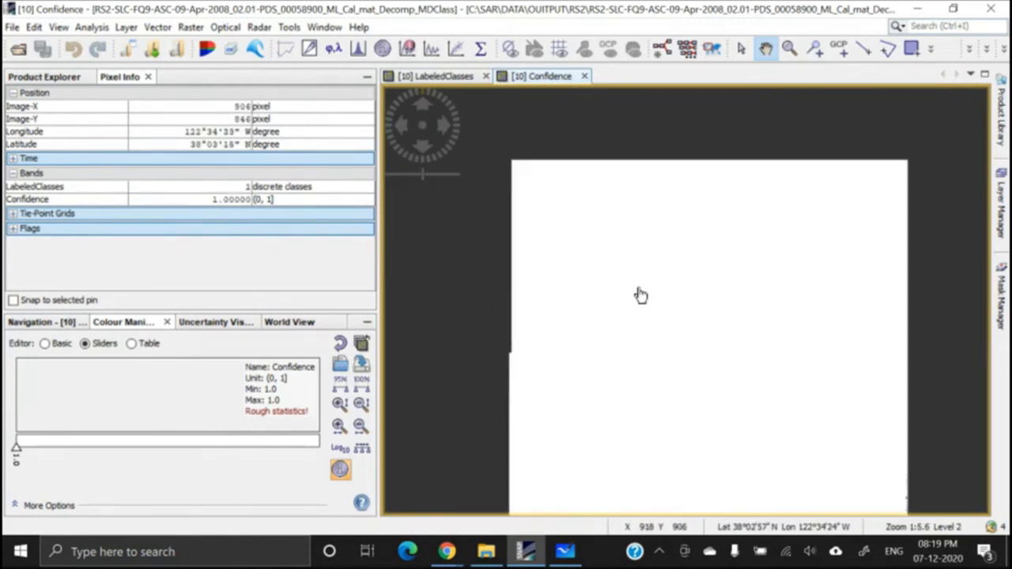
scroll(633, 255, up, 1)
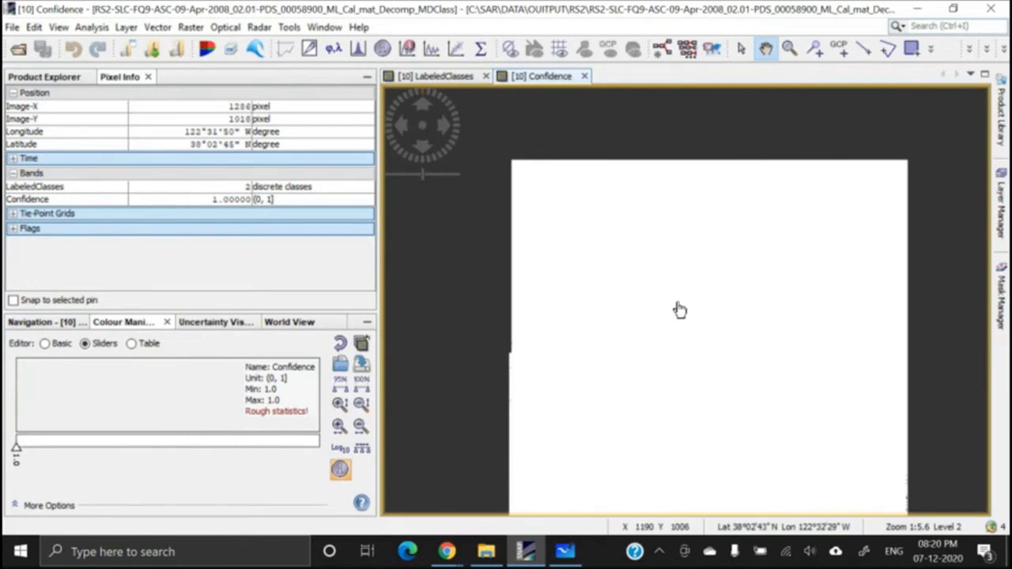
scroll(675, 302, up, 1)
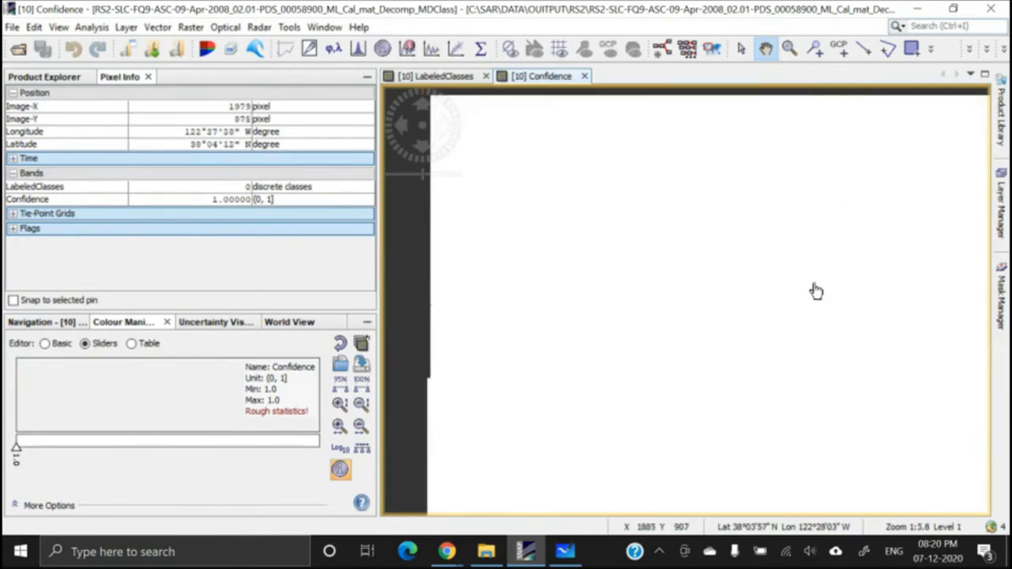
Check the confidence values along the full length of the image, and close the Confidence view
scroll(755, 287, down, 1)
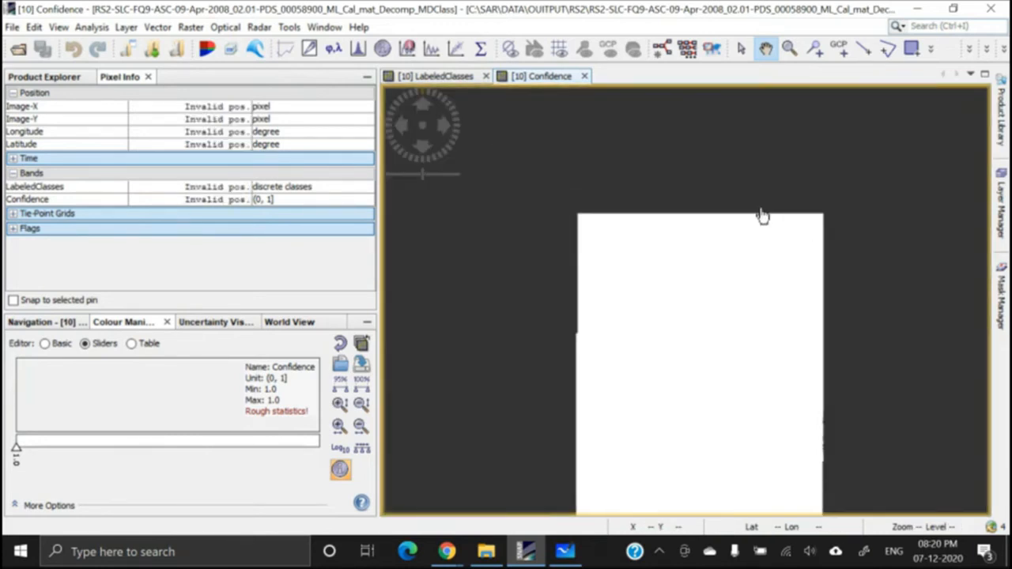
scroll(741, 399, down, 2)
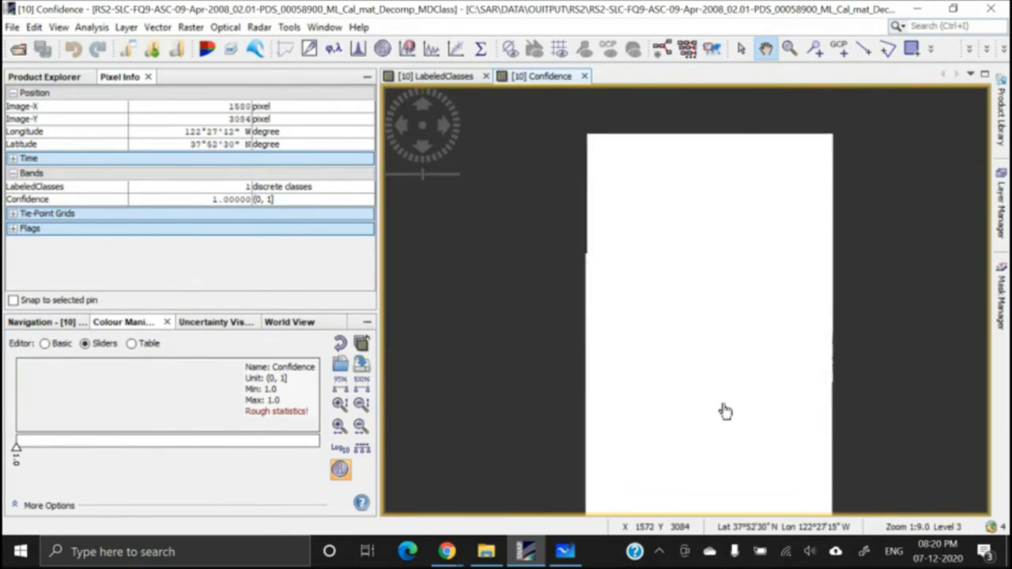
drag(687, 302, 685, 215)
drag(697, 458, 646, 345)
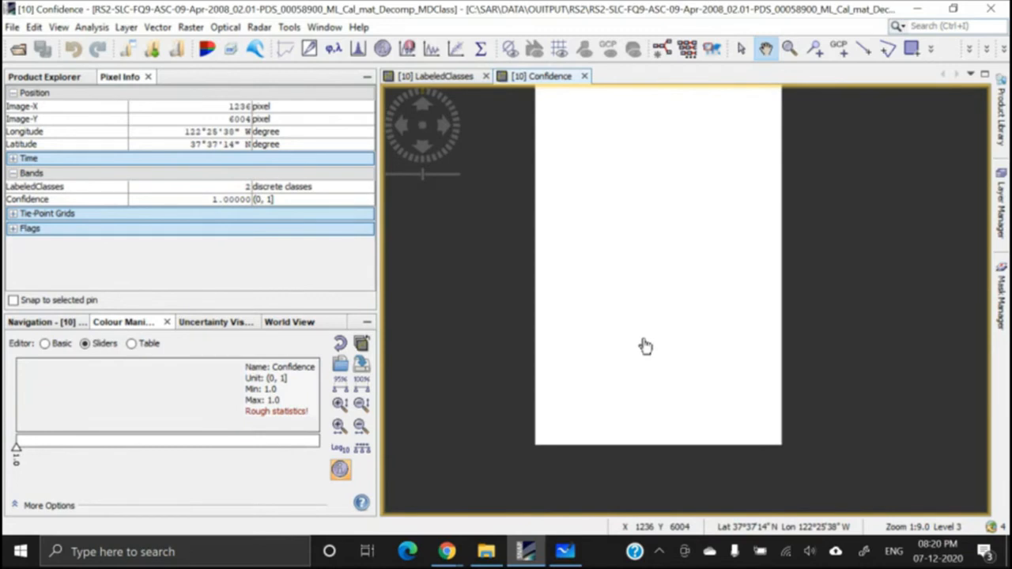
drag(674, 216, 631, 353)
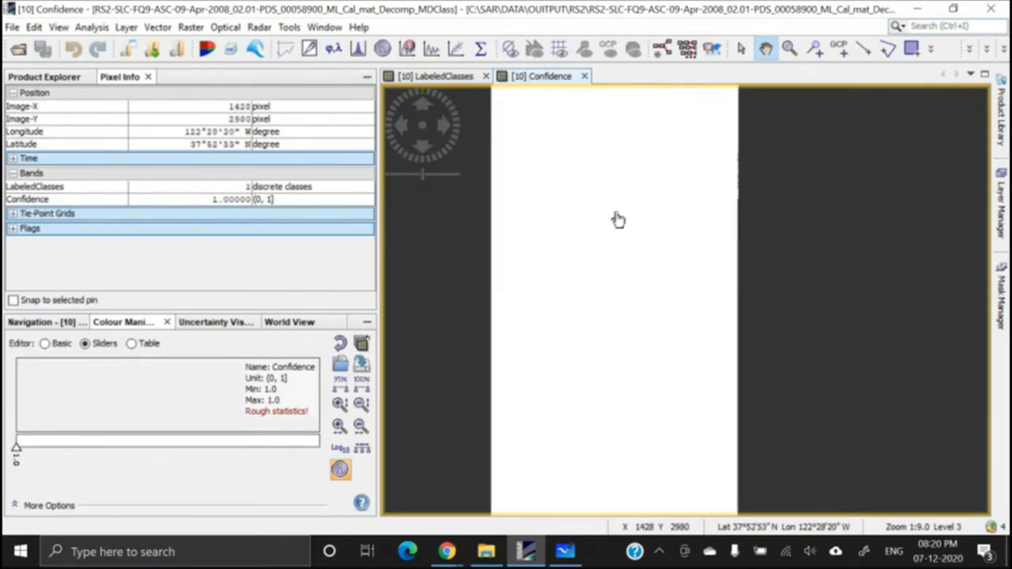
drag(614, 219, 666, 291)
scroll(646, 340, up, 1)
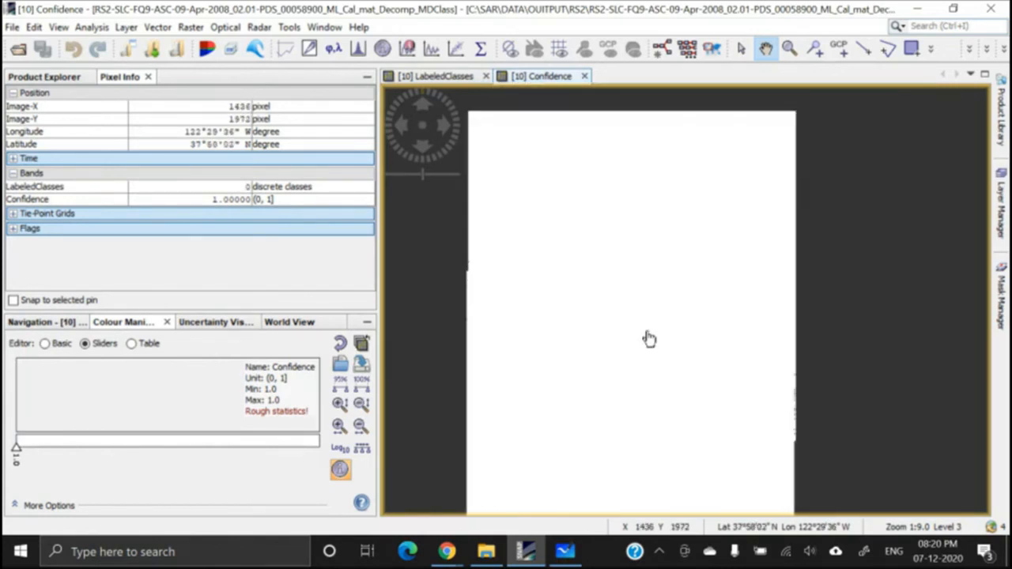
drag(634, 347, 698, 201)
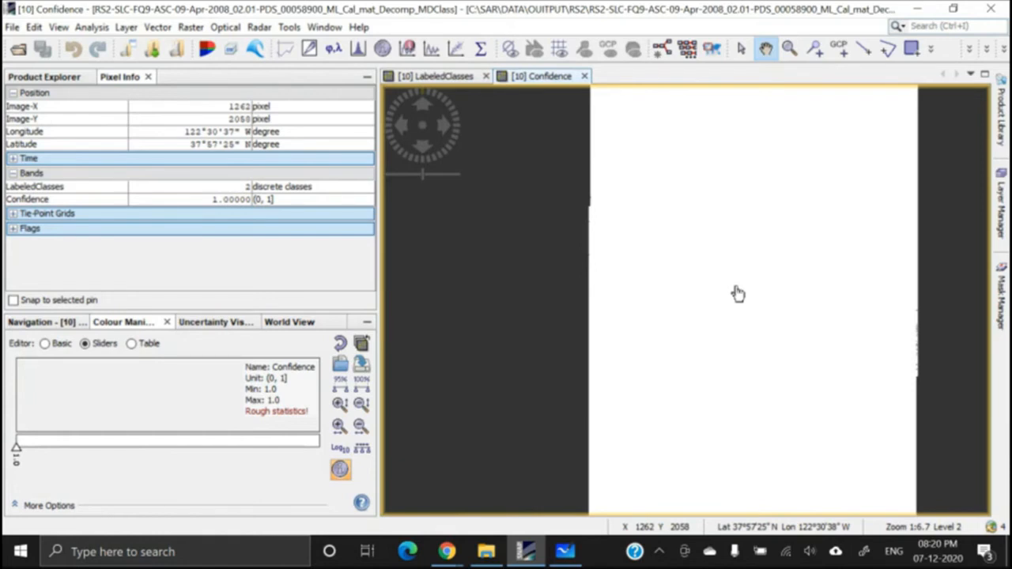
click(584, 76)
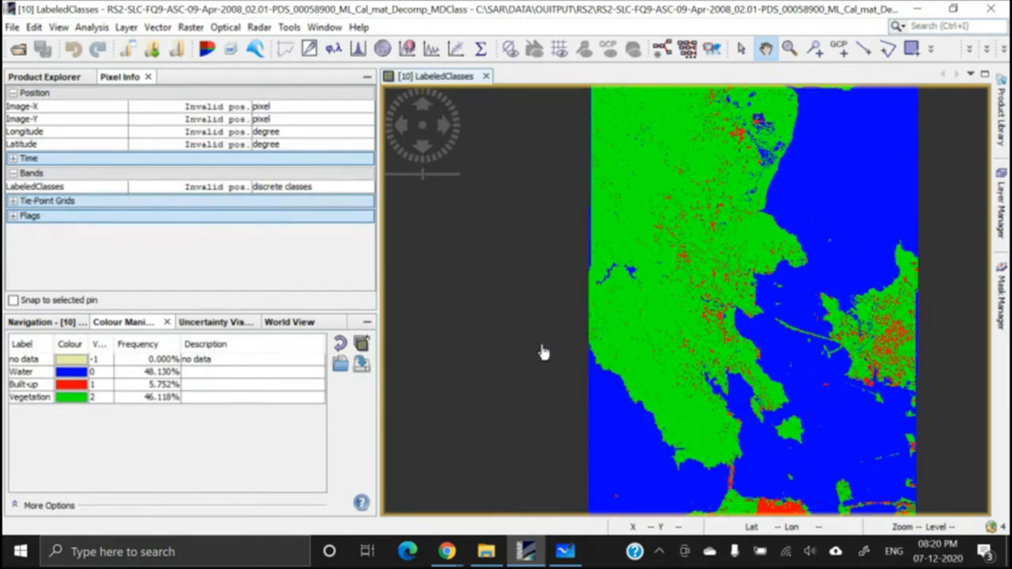
Review the labels, frequencies and descriptions of the Water, Built-up and Vegetation classes in the colour table
click(254, 373)
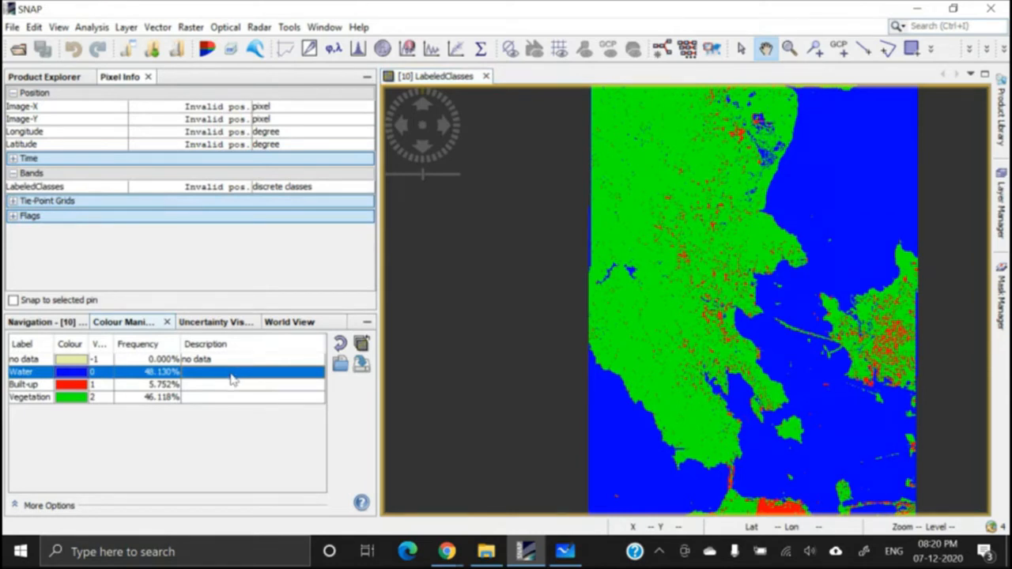
double_click(18, 373)
double_click(19, 372)
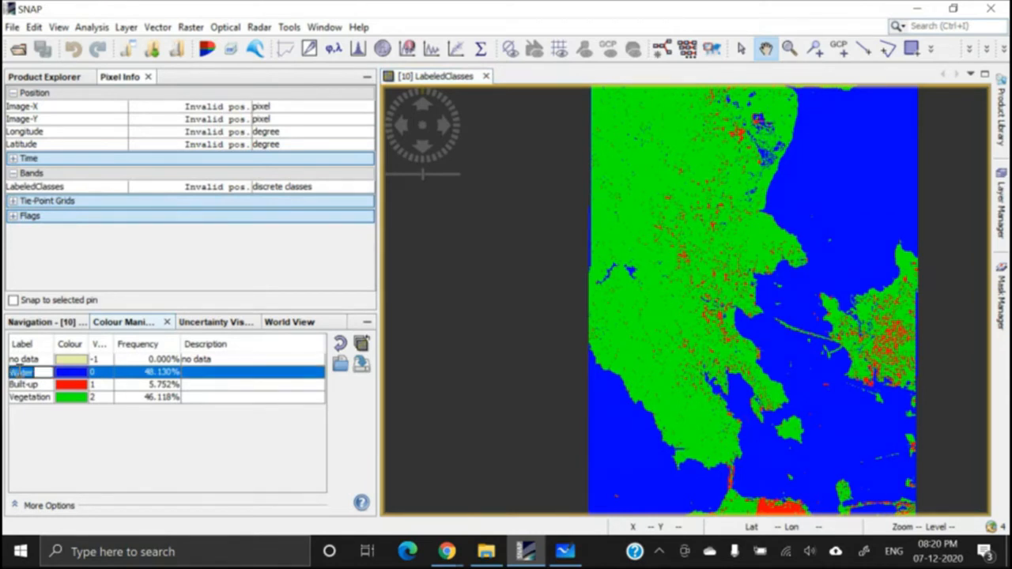
click(21, 385)
click(20, 398)
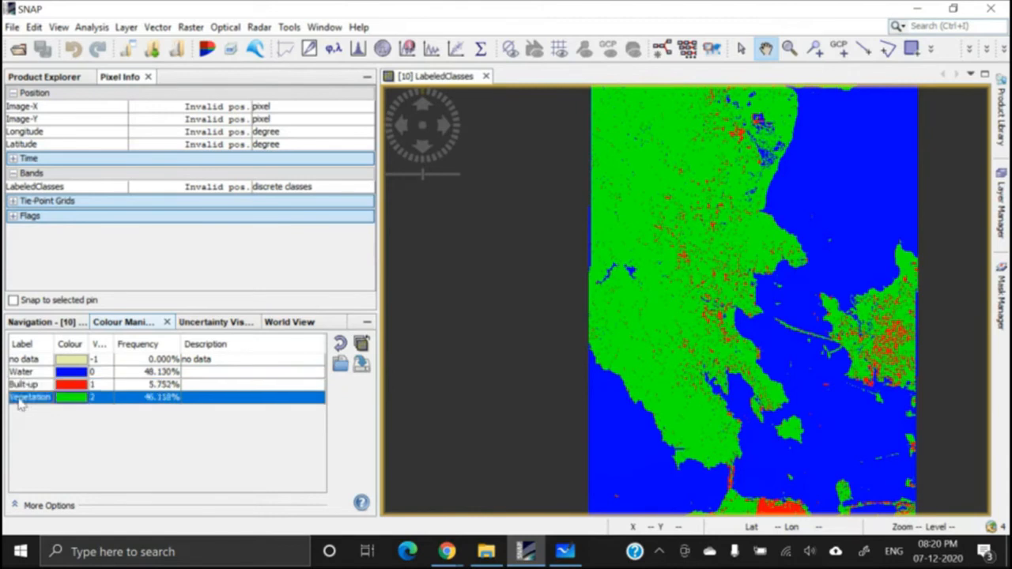
click(19, 399)
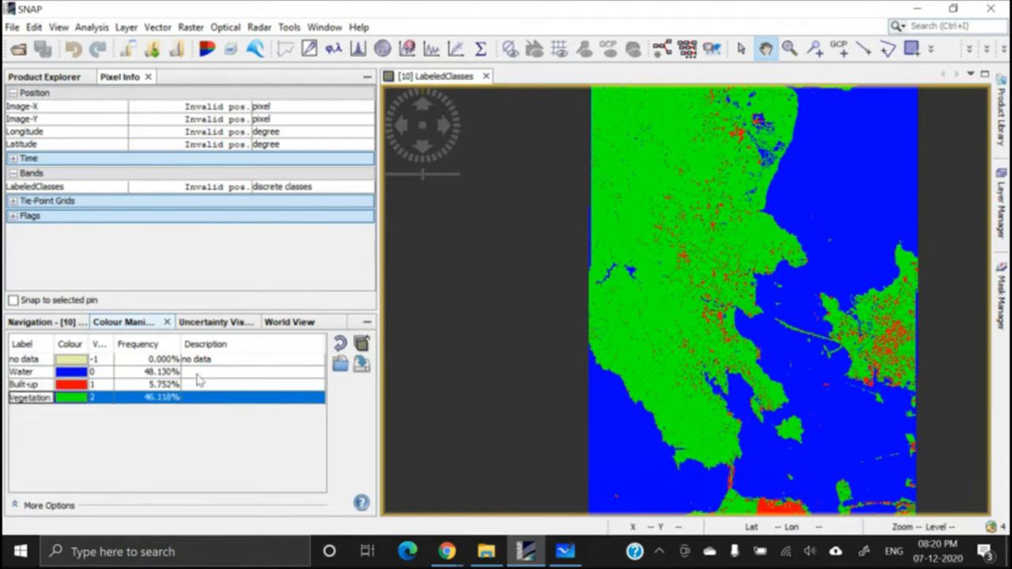
click(197, 373)
click(207, 385)
click(212, 398)
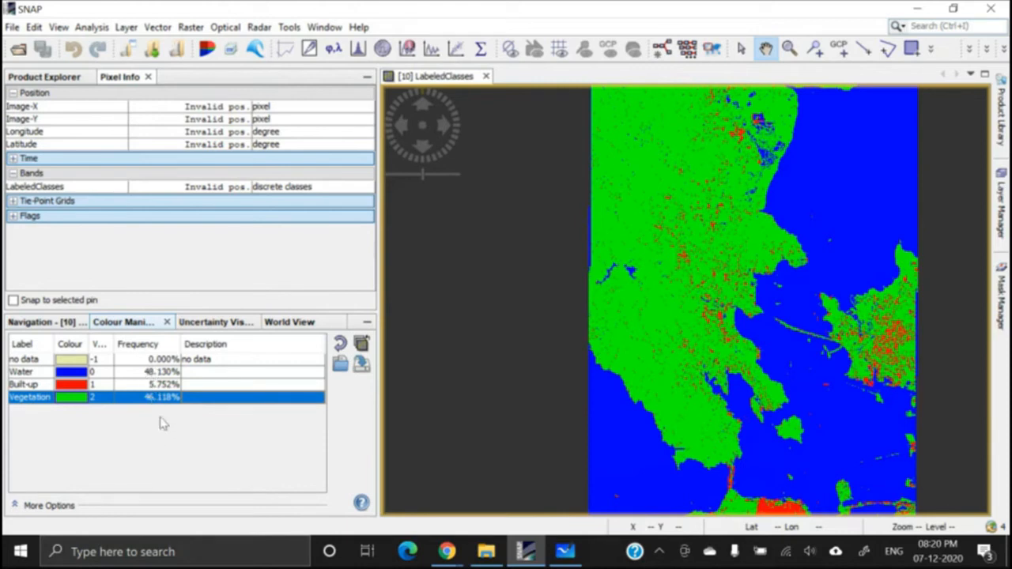
Compare the no data entry with the three land-cover classes in the colour table
click(76, 360)
click(246, 457)
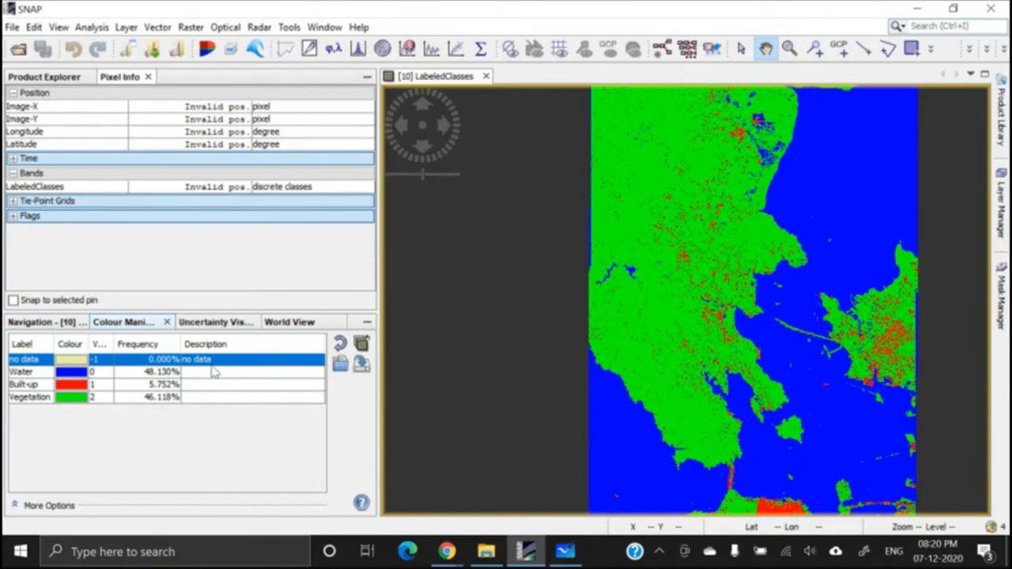
click(28, 374)
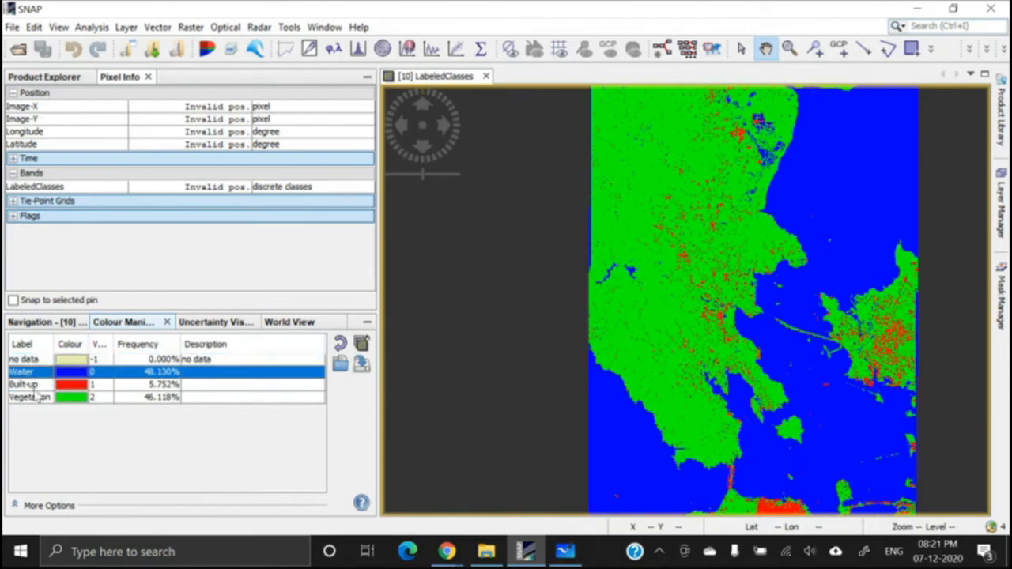
click(34, 388)
double_click(36, 394)
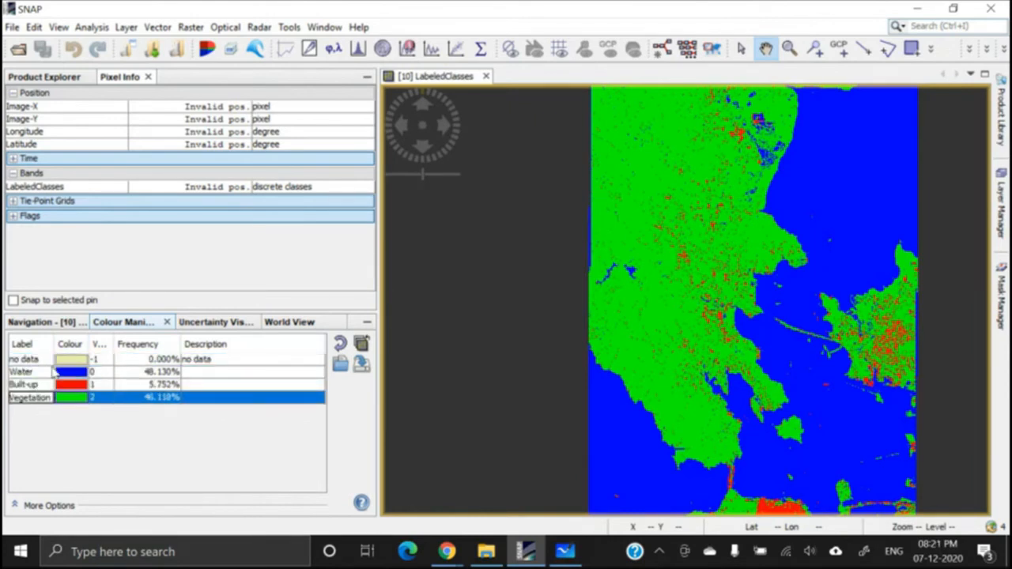
click(27, 363)
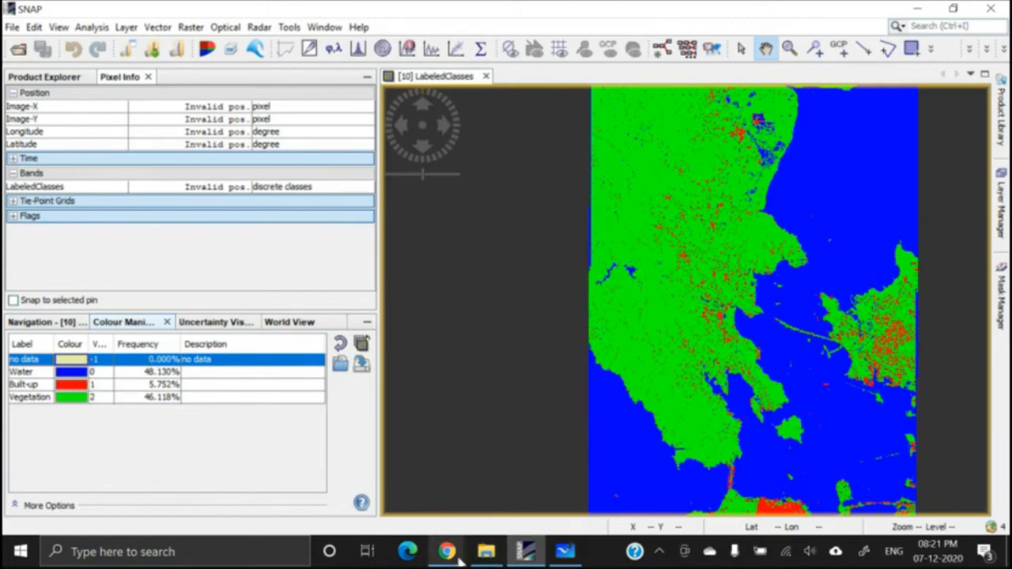
Switch to Microsoft Whiteboard and delete all existing sketches from the board
mouse_move(458, 560)
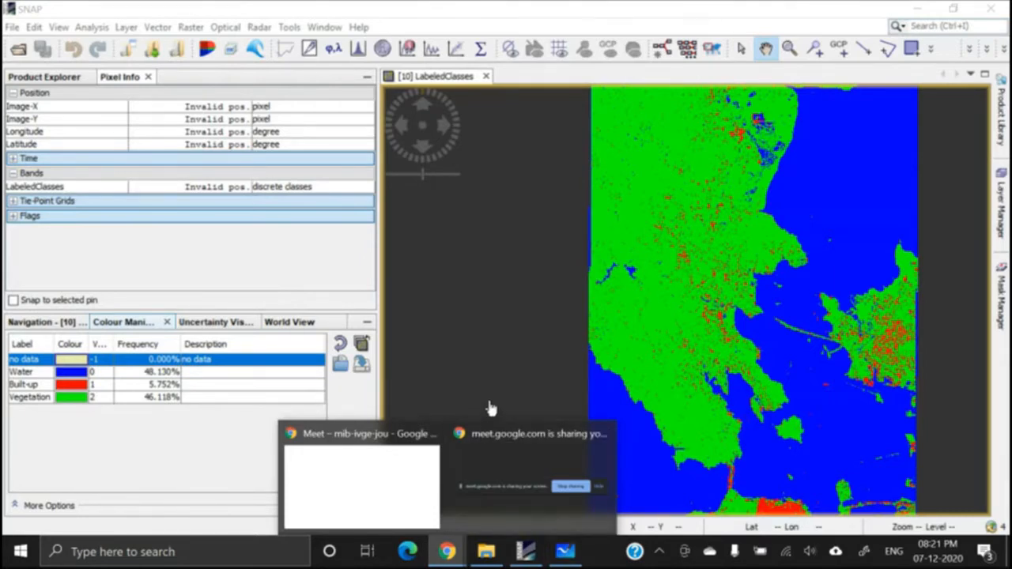
click(565, 552)
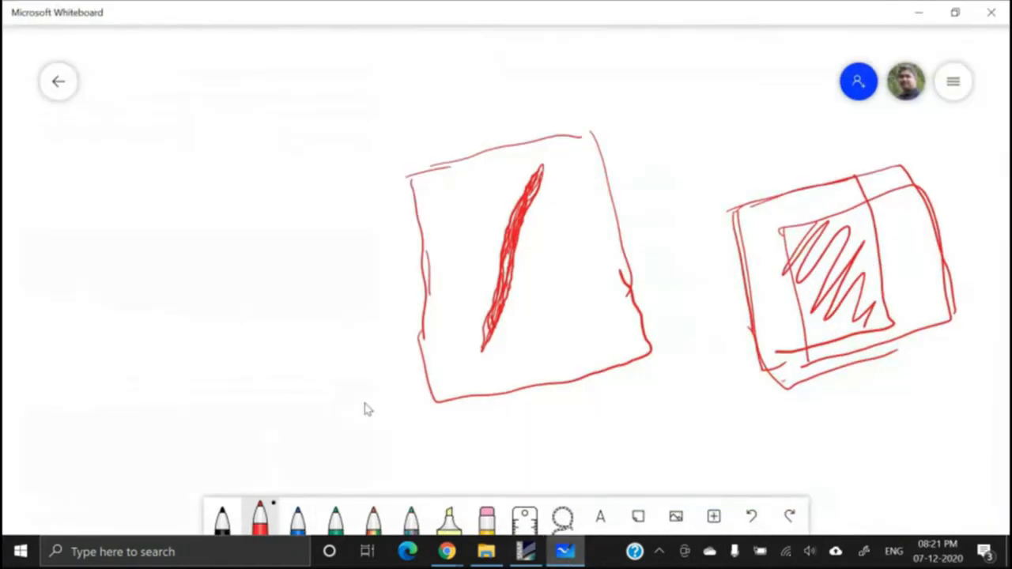
key(ctrl+a)
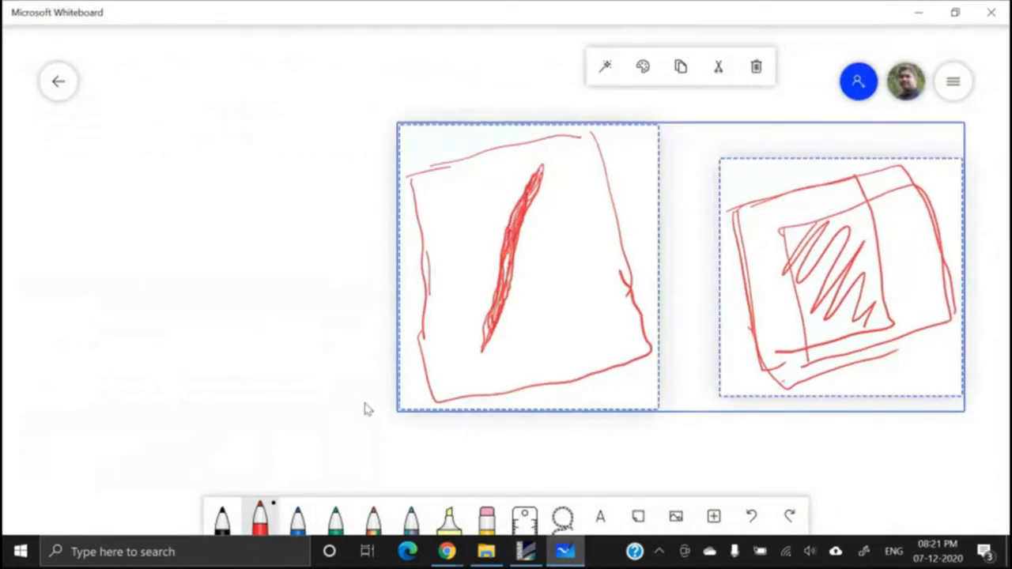
key(Delete)
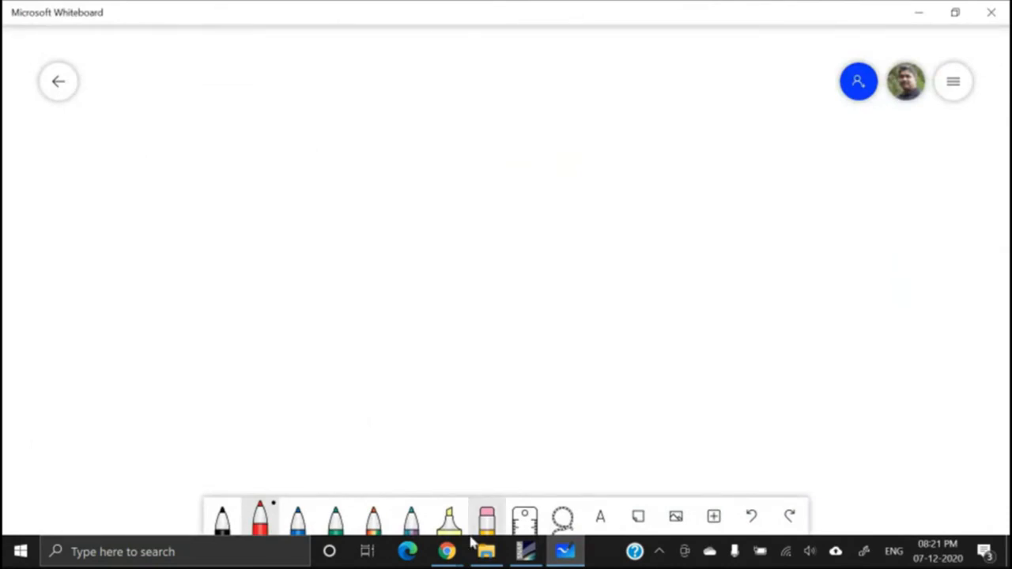
Check the classified image in SNAP and the Google Meet window, and return to the whiteboard
click(536, 558)
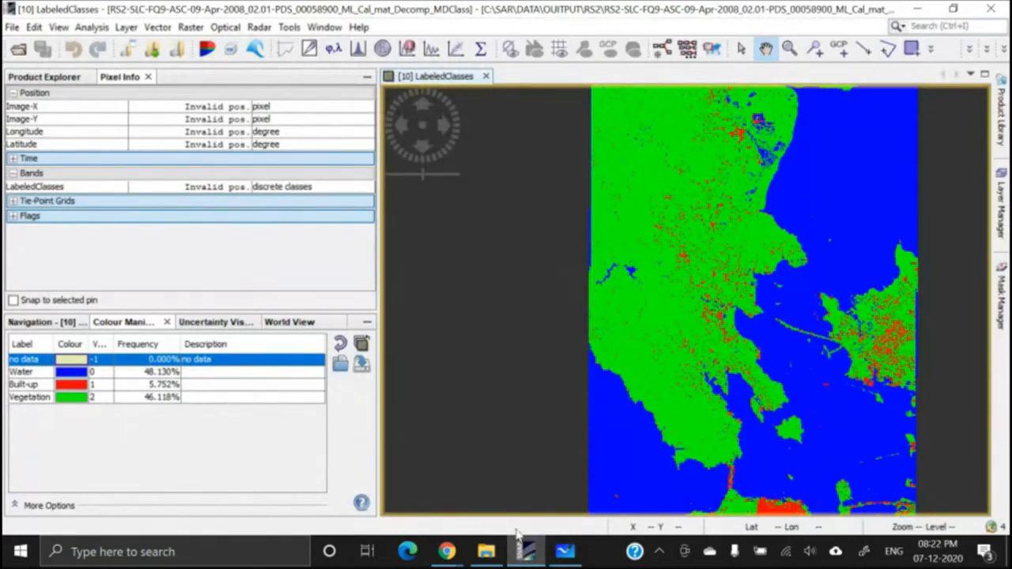
click(571, 558)
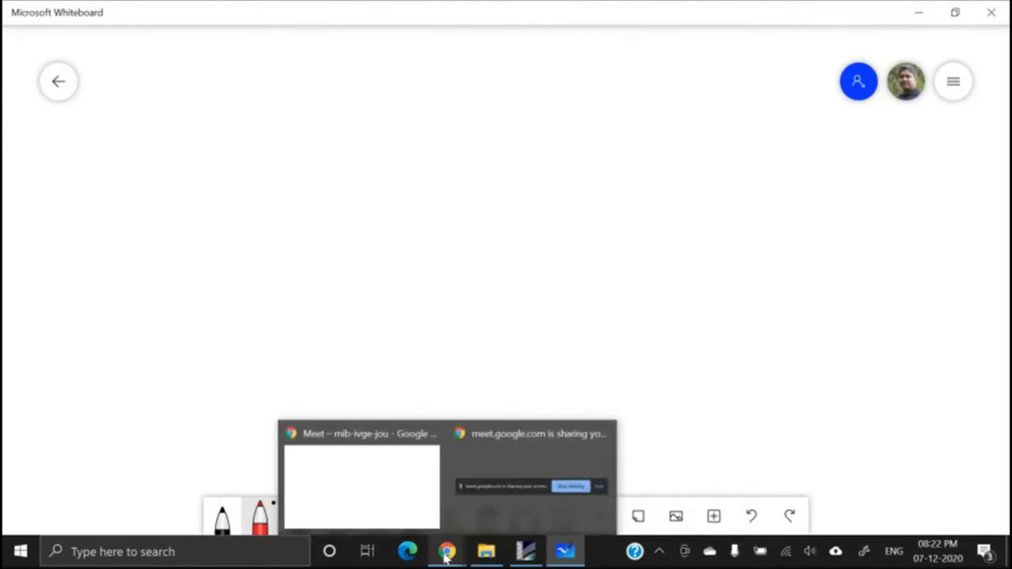
click(395, 497)
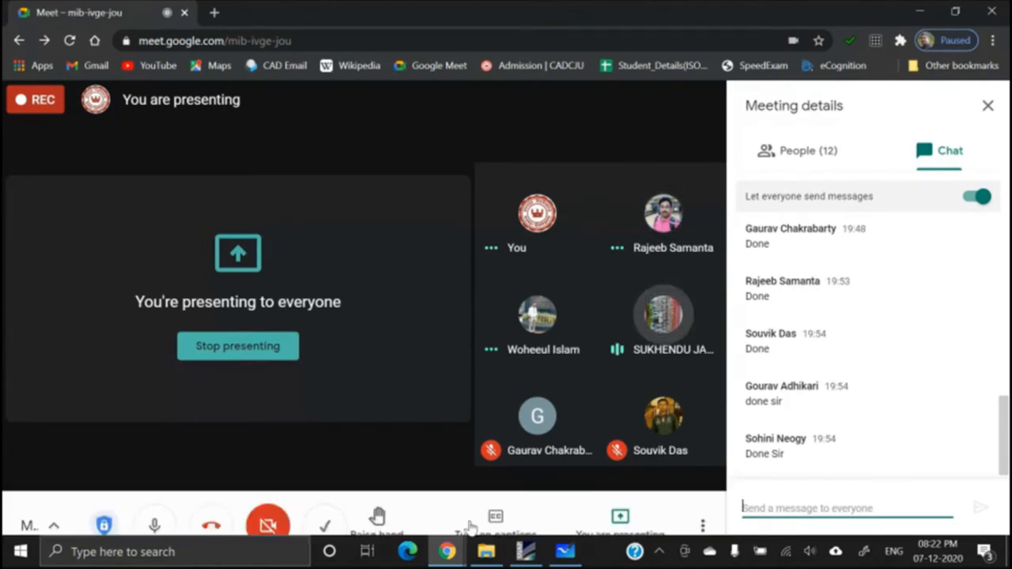
click(565, 551)
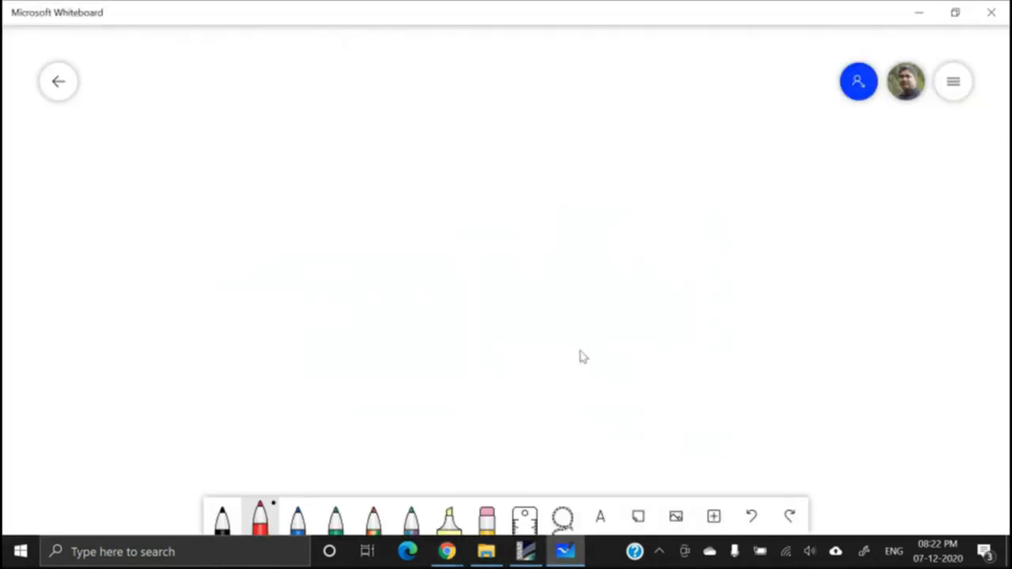
Sketch an irregular closed outline in red on the whiteboard and enclose it in a tight bounding rectangle
mouse_move(587, 201)
mouse_down()
mouse_move(576, 204)
mouse_move(549, 265)
mouse_move(575, 326)
mouse_move(632, 282)
mouse_move(620, 197)
mouse_up()
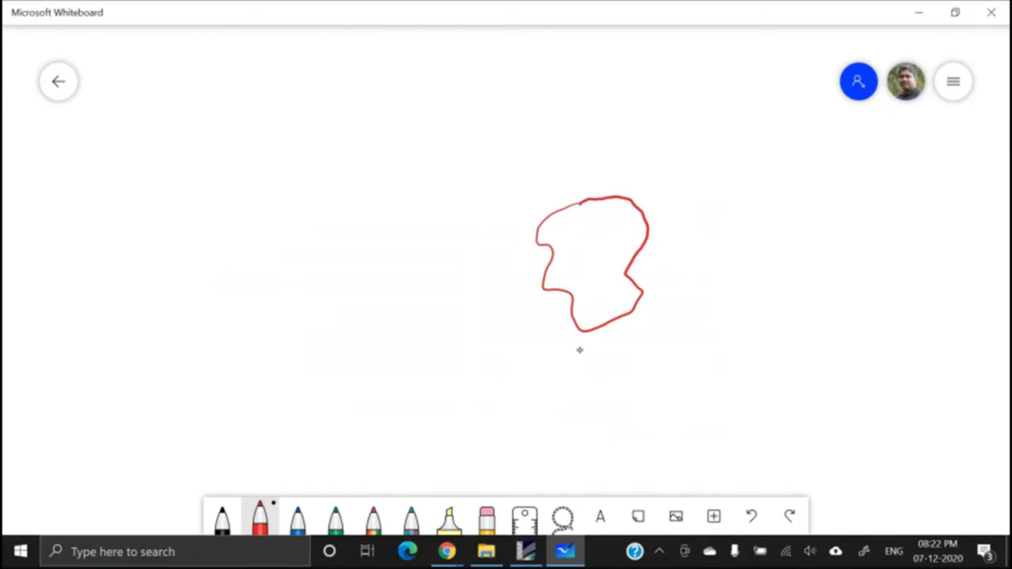
drag(534, 202, 545, 364)
drag(581, 200, 561, 203)
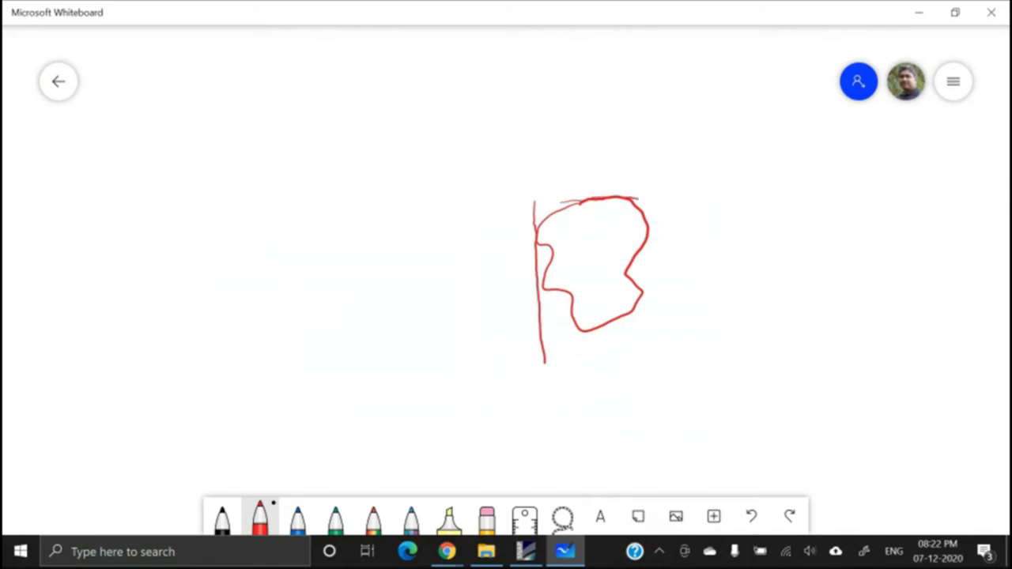
drag(647, 204, 660, 362)
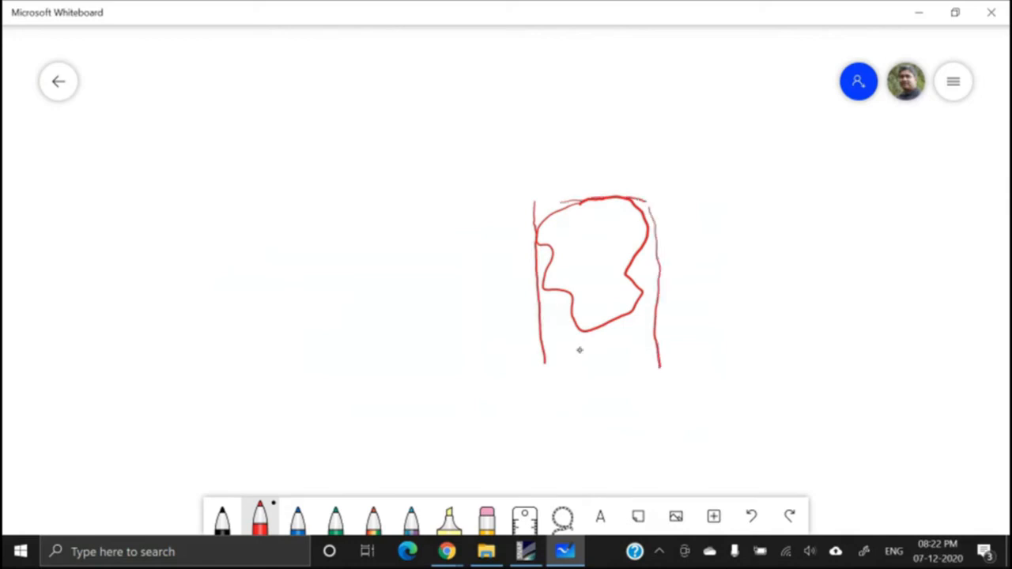
drag(579, 334, 665, 325)
drag(566, 337, 630, 331)
drag(541, 341, 596, 336)
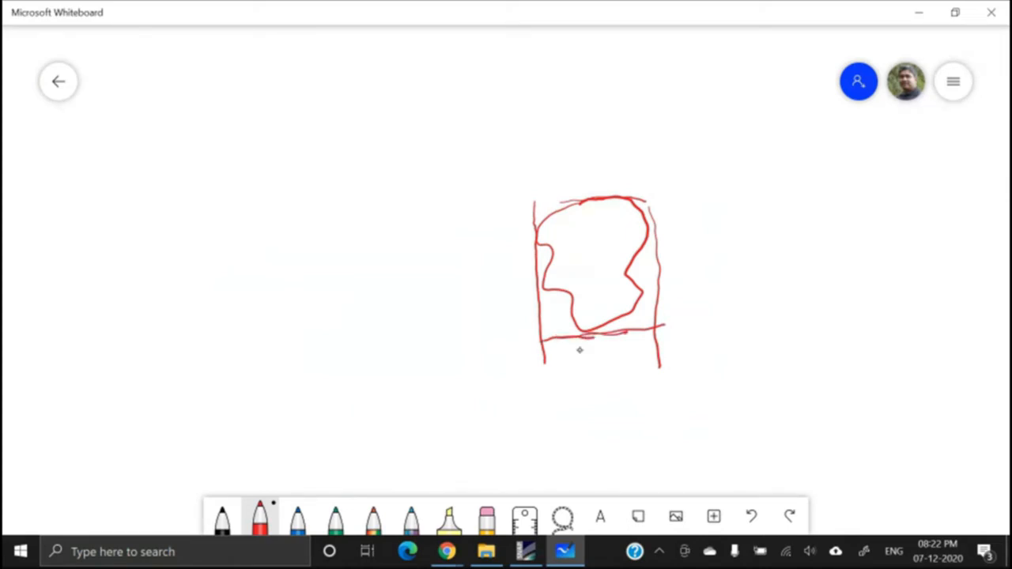
drag(533, 203, 576, 200)
drag(650, 208, 651, 228)
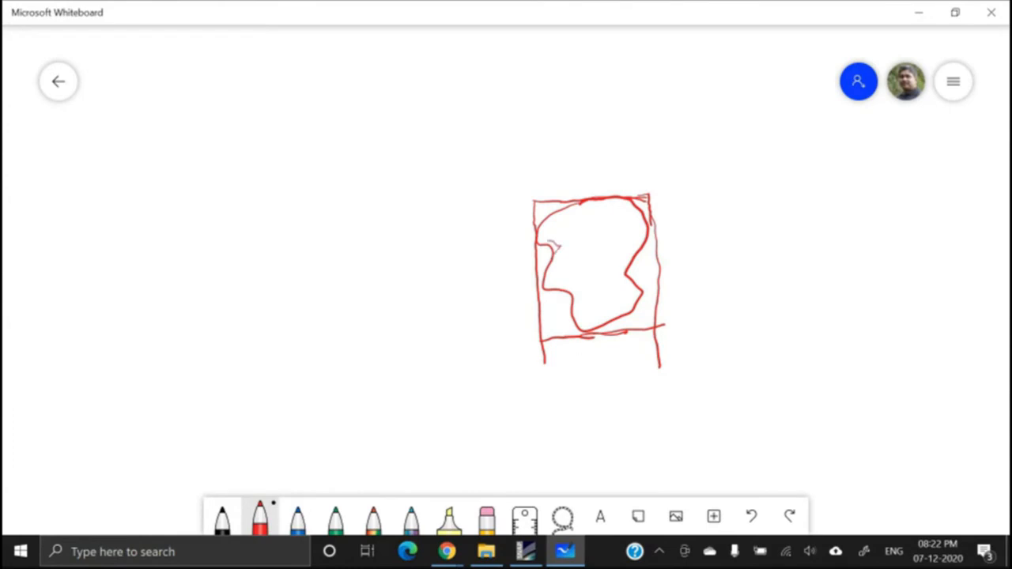
Hatch in red the gaps between the irregular outline and the right and lower sides of its bounding rectangle
drag(595, 330, 615, 323)
mouse_move(636, 201)
mouse_down()
mouse_move(647, 214)
mouse_move(637, 275)
mouse_up()
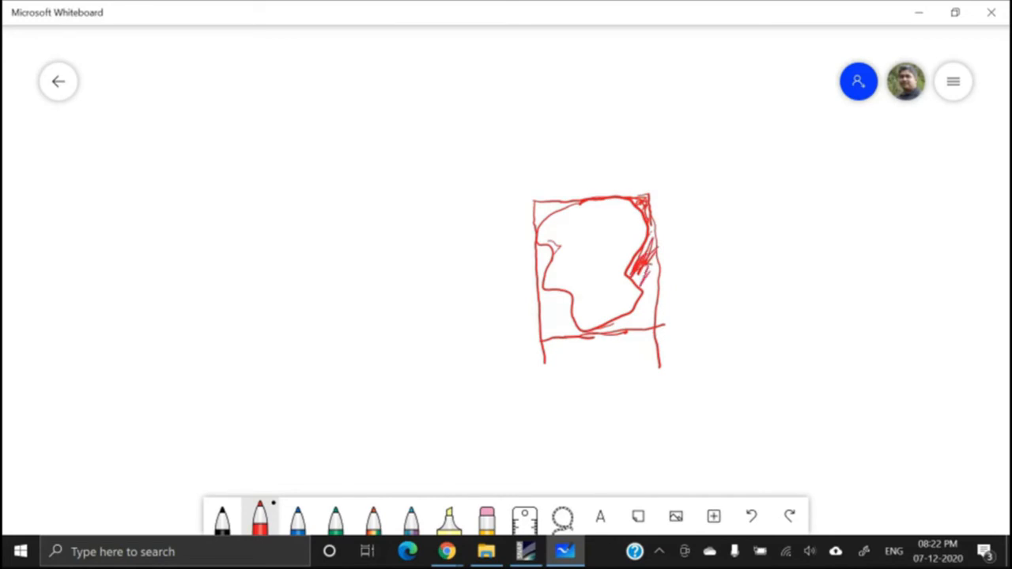
mouse_move(642, 281)
mouse_down()
mouse_move(653, 261)
mouse_move(654, 299)
mouse_move(605, 334)
mouse_move(635, 315)
mouse_move(653, 323)
mouse_move(641, 323)
mouse_up()
drag(656, 286, 647, 315)
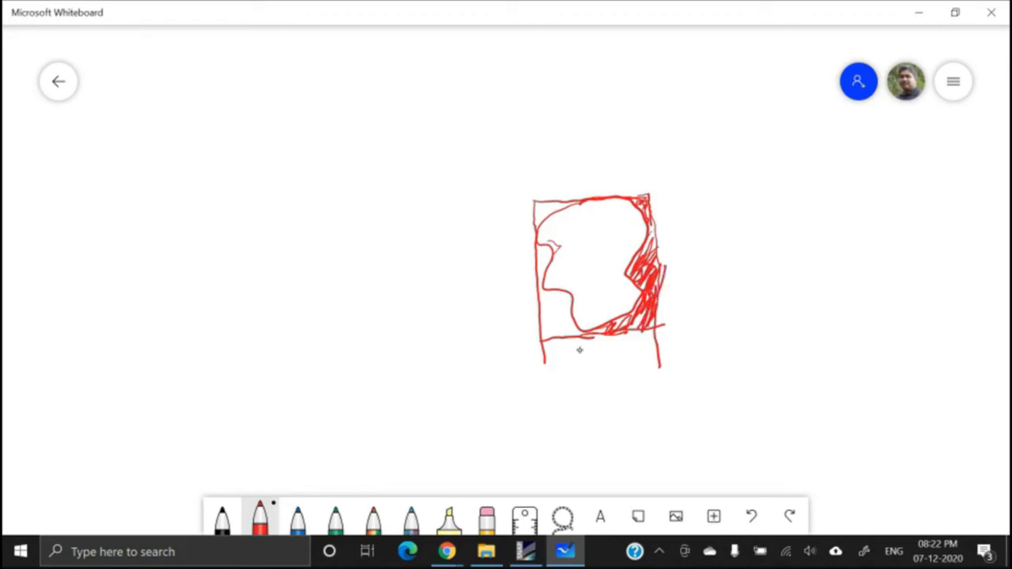
drag(657, 231, 650, 269)
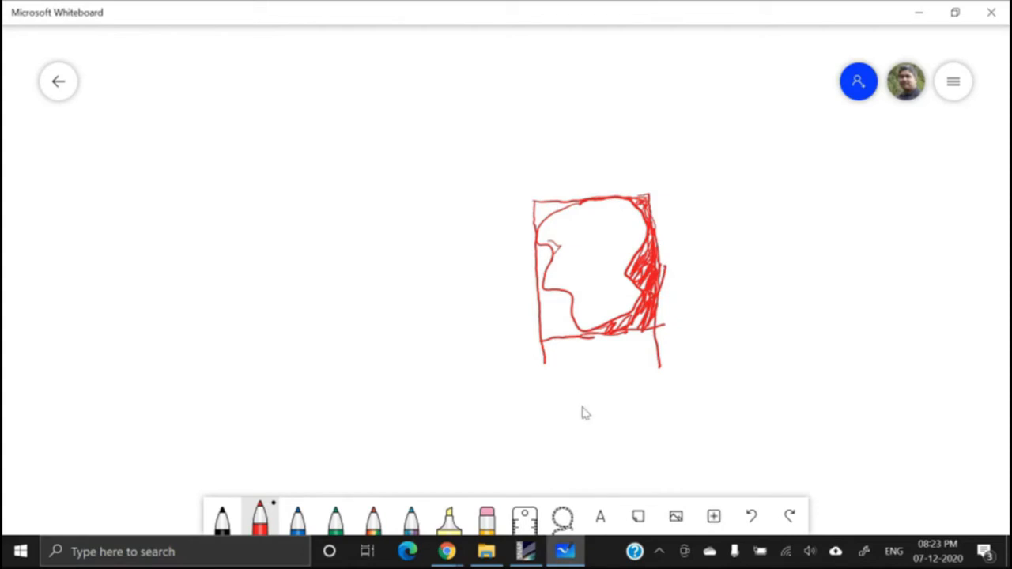
Delete the whole sketch from the whiteboard, minimize it and switch back to SNAP
key(ctrl+a)
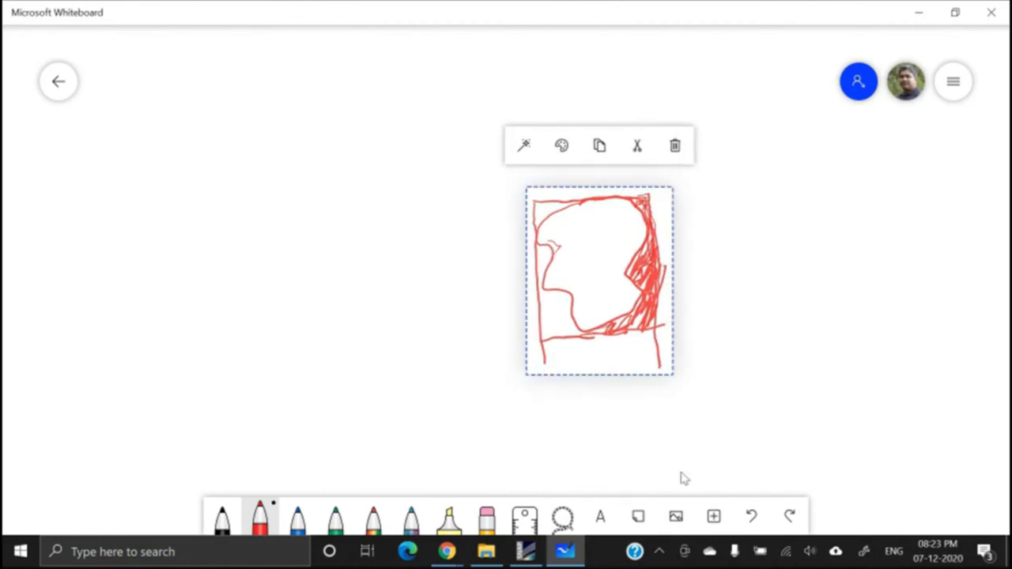
key(Delete)
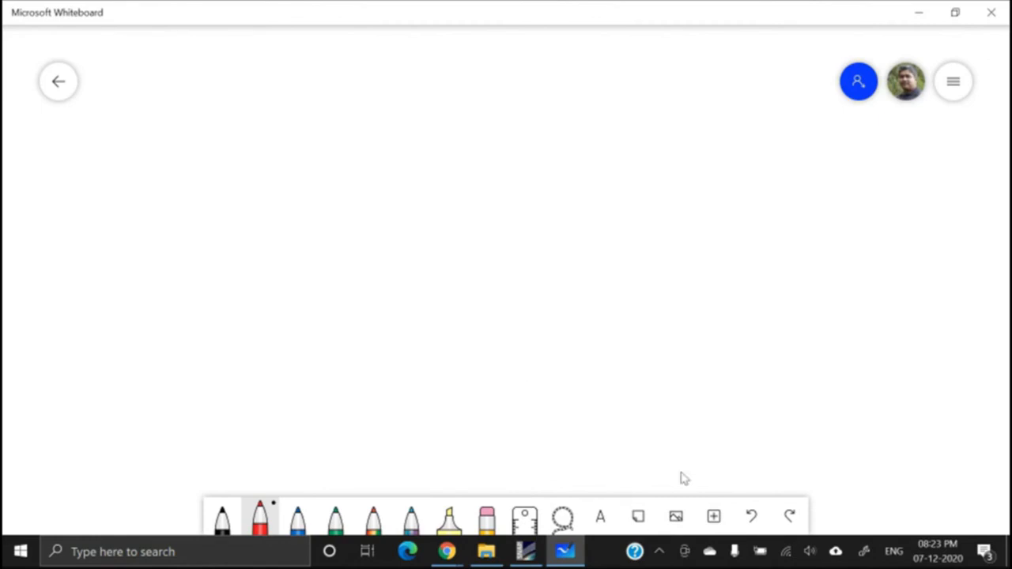
click(916, 10)
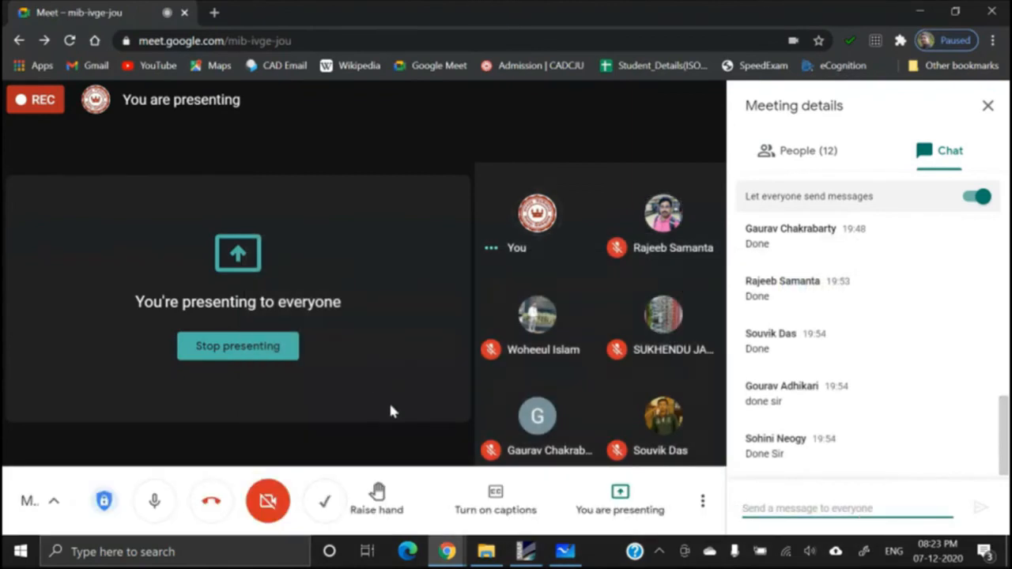
click(530, 558)
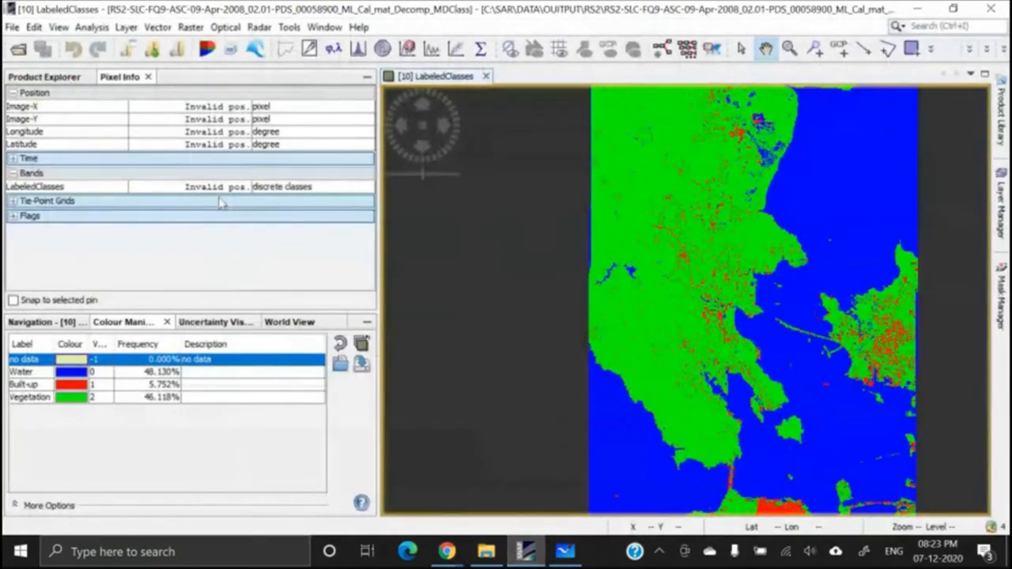
Collapse the product ending in Decomp_MDClass in the product tree and widen the image view
click(49, 77)
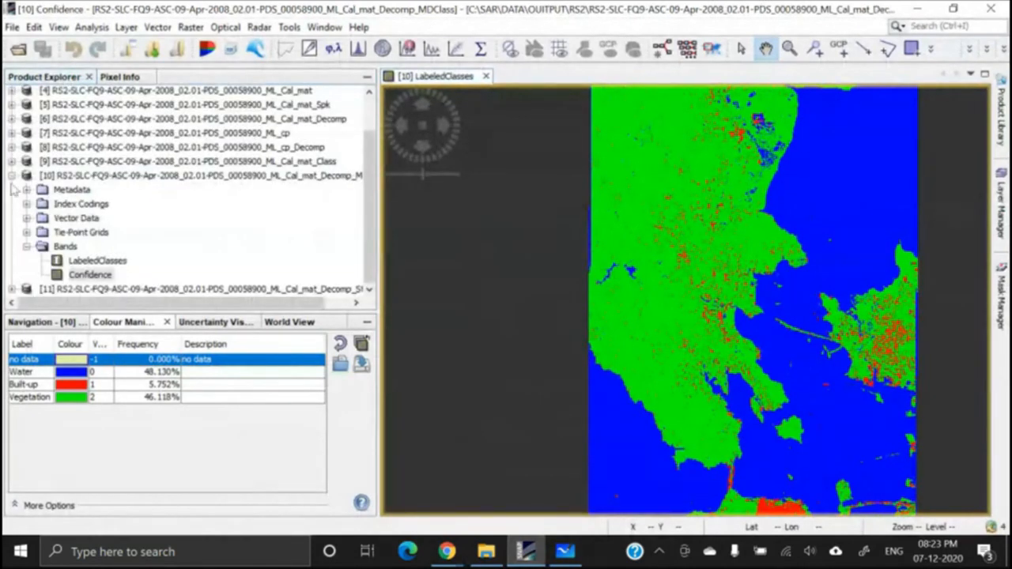
click(12, 175)
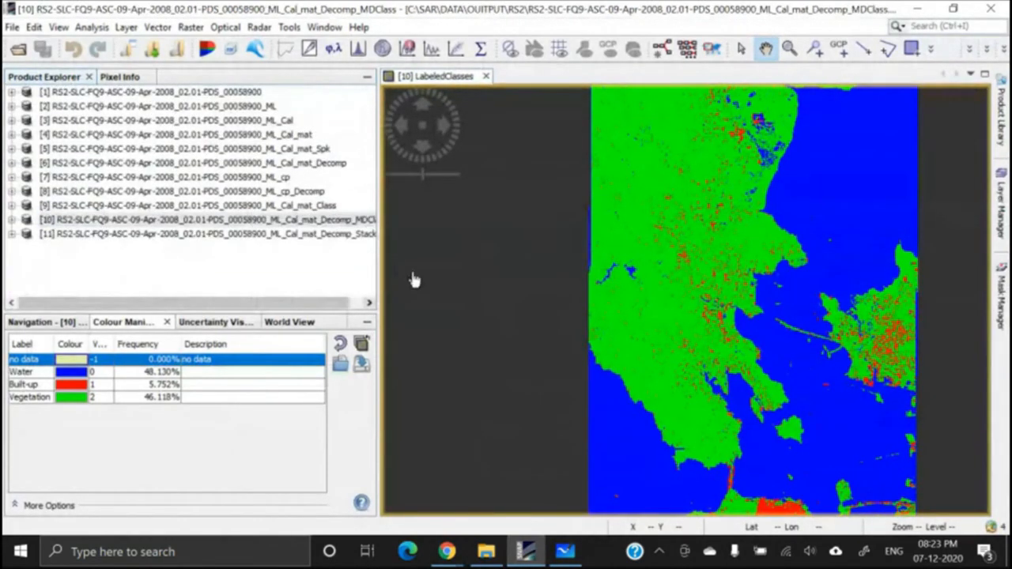
drag(380, 275, 270, 266)
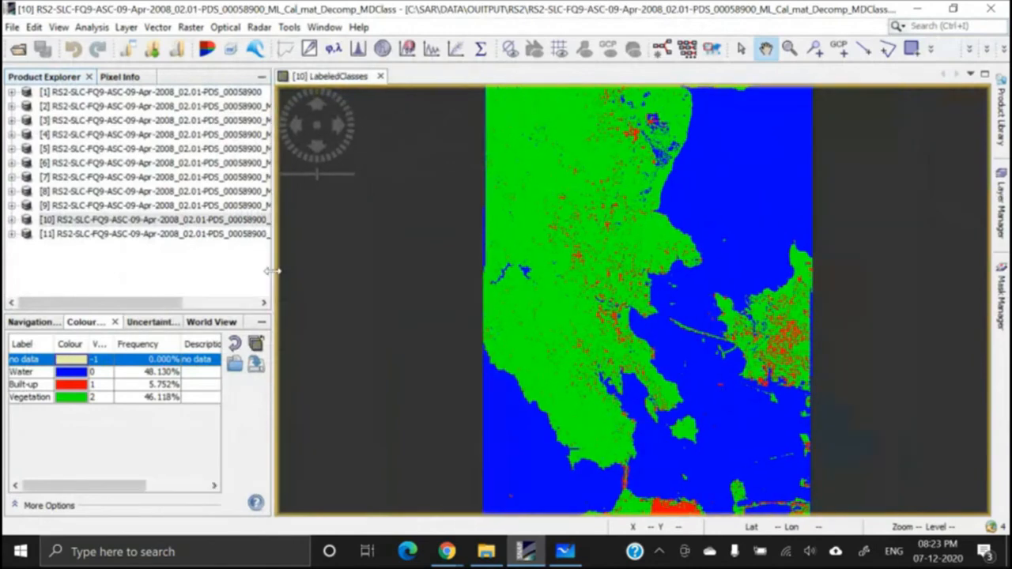
Examine the full extent of the LabeledClasses image
scroll(637, 251, down, 3)
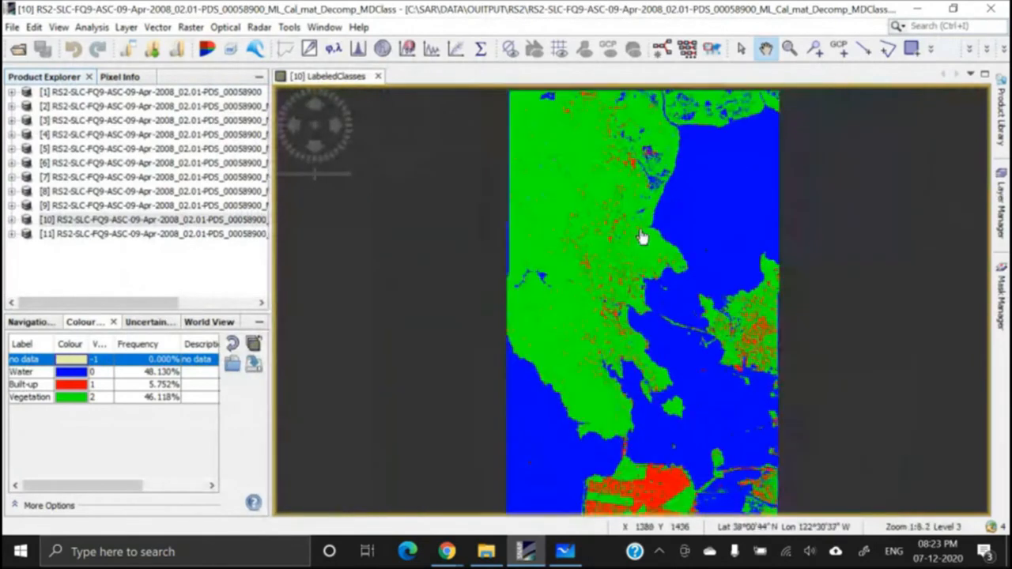
drag(624, 227, 598, 262)
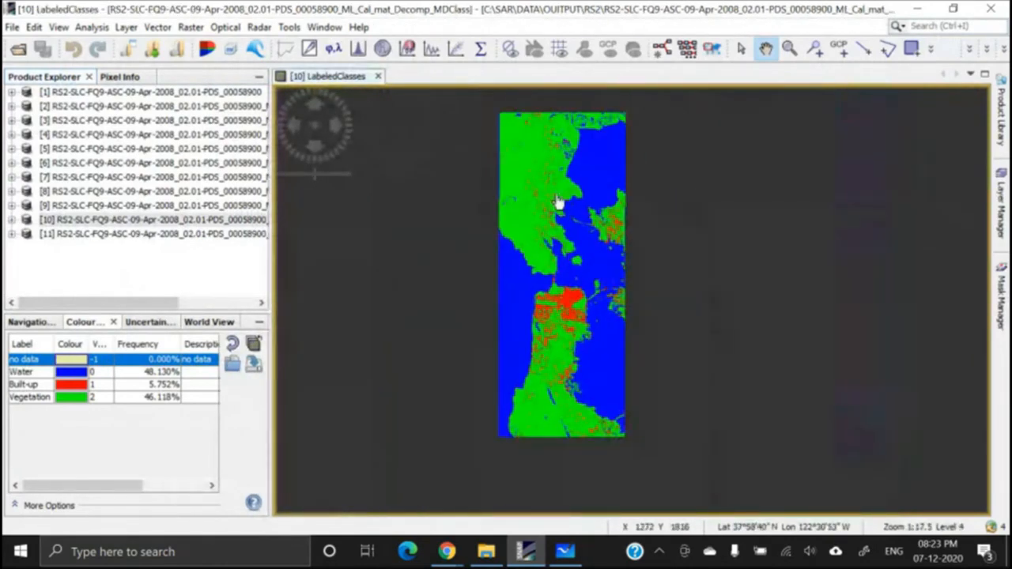
scroll(556, 204, up, 2)
drag(551, 214, 550, 200)
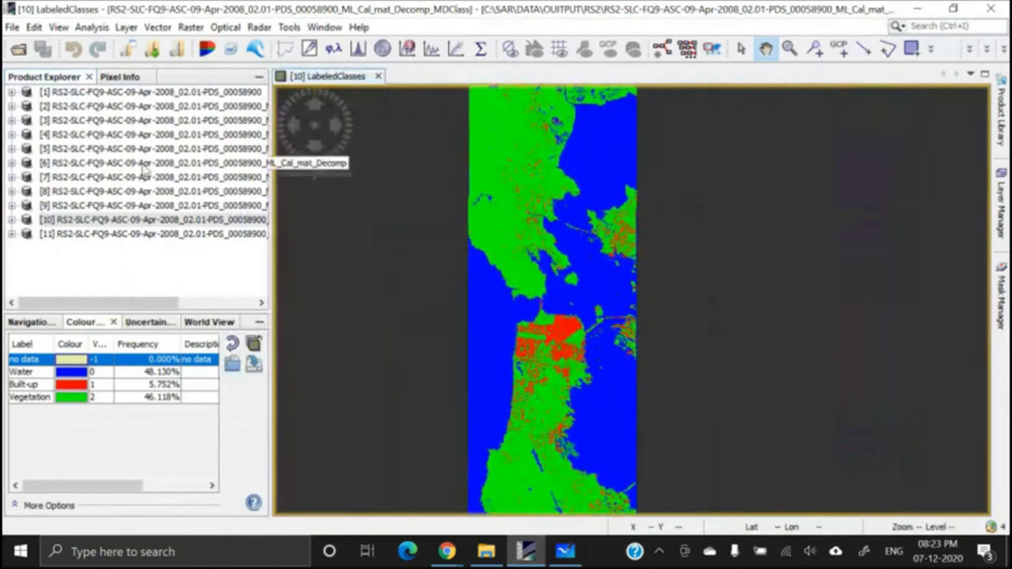
click(261, 28)
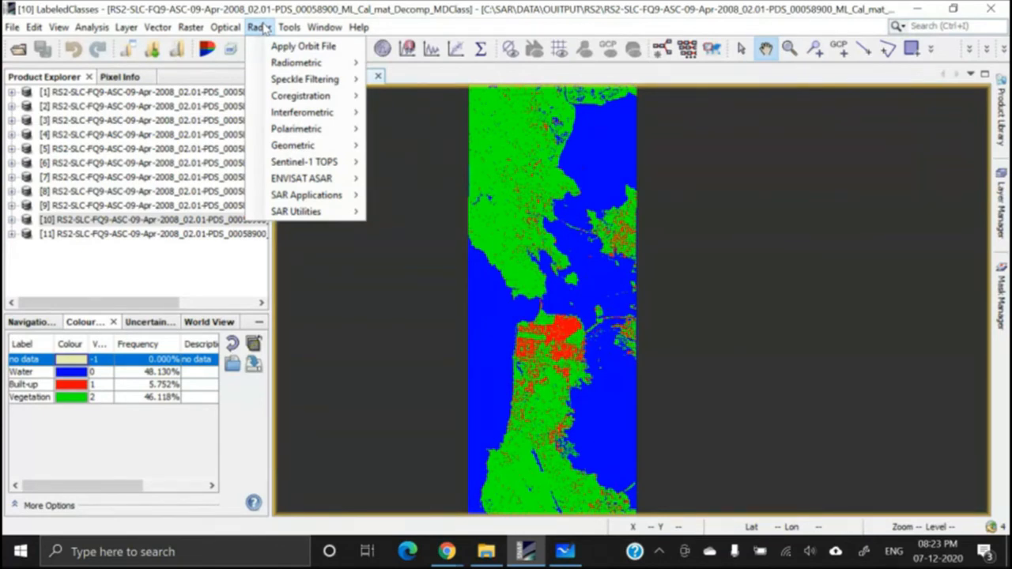
click(103, 284)
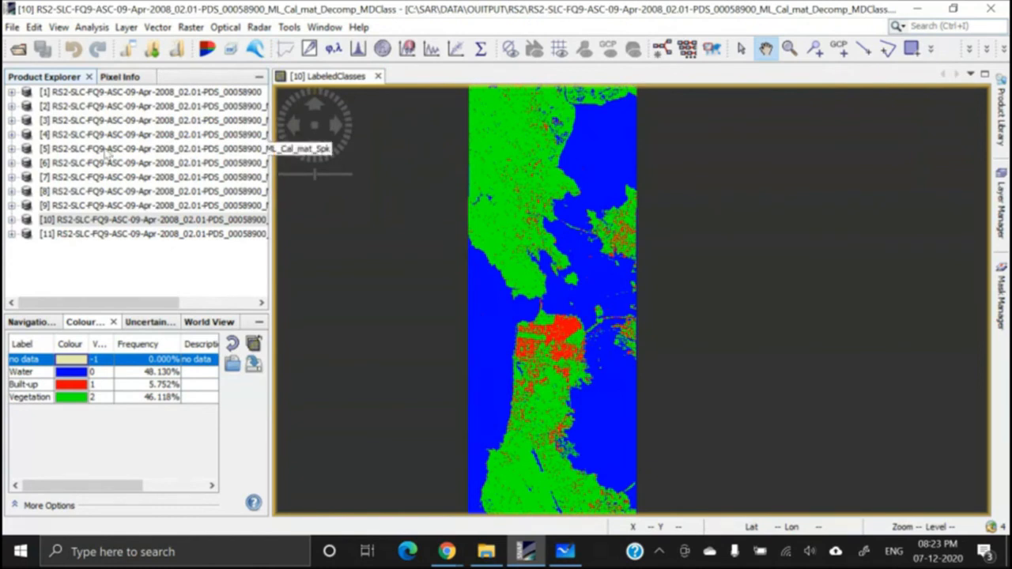
Examine the Water, Built-up and Vegetation vector data of product [6], ending in ML_Cal_mat_Decomp, and collapse the product again
click(11, 163)
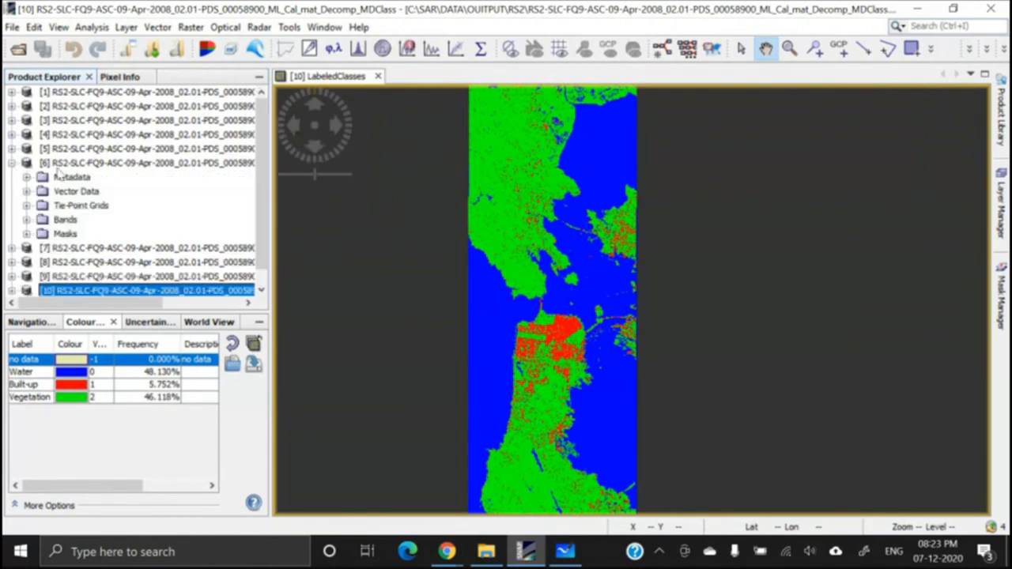
click(67, 163)
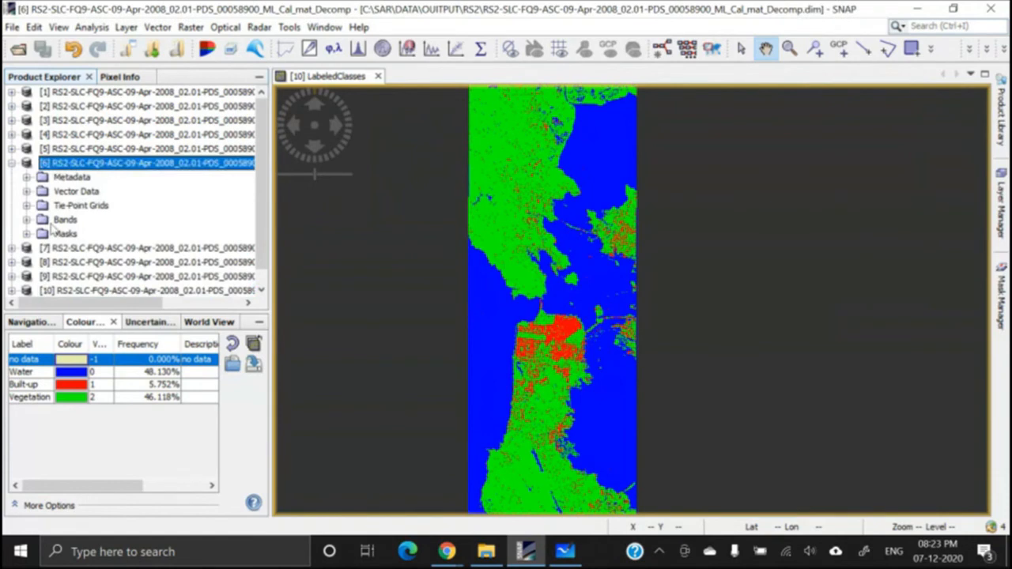
double_click(98, 163)
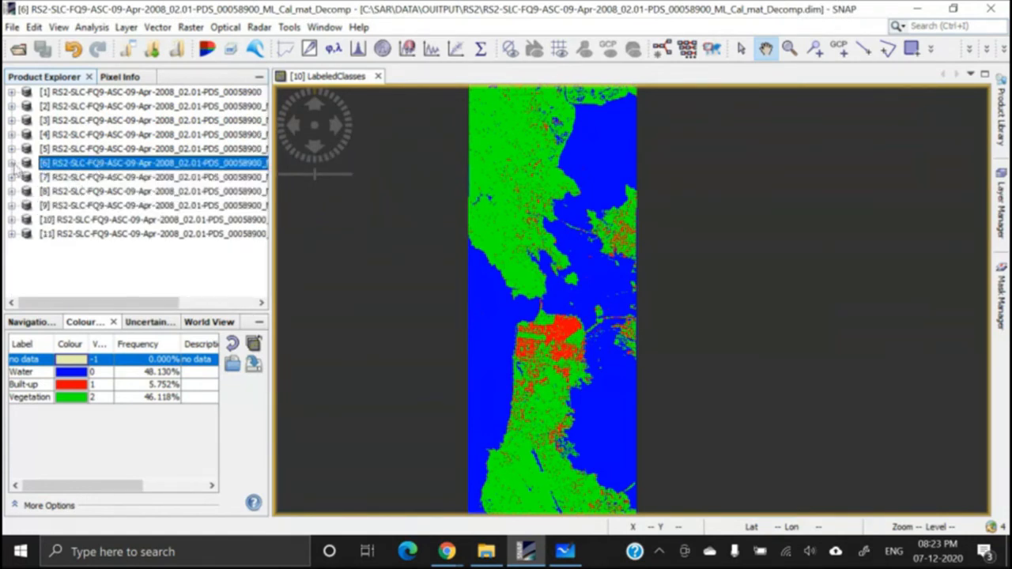
click(12, 163)
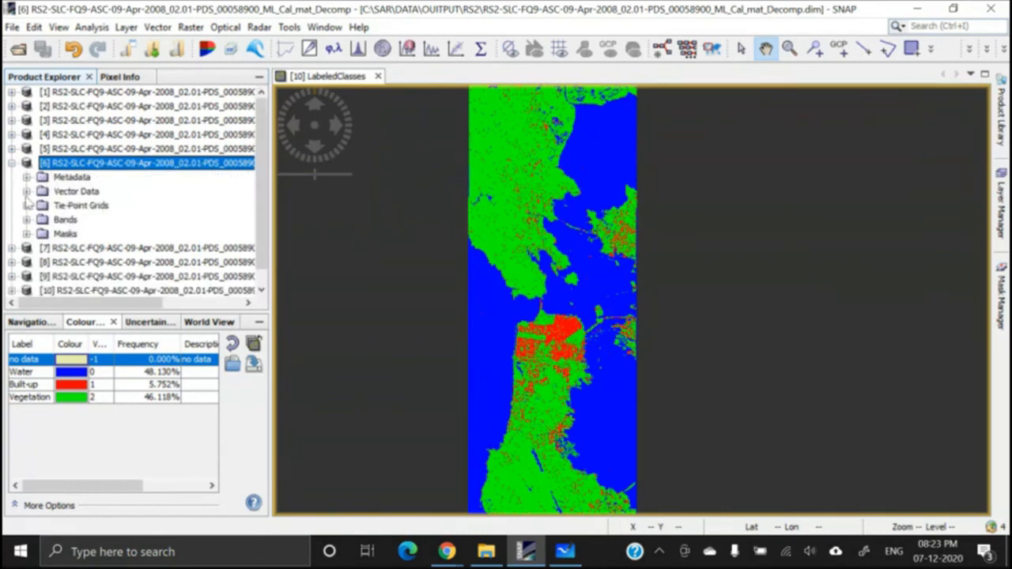
click(27, 192)
click(80, 234)
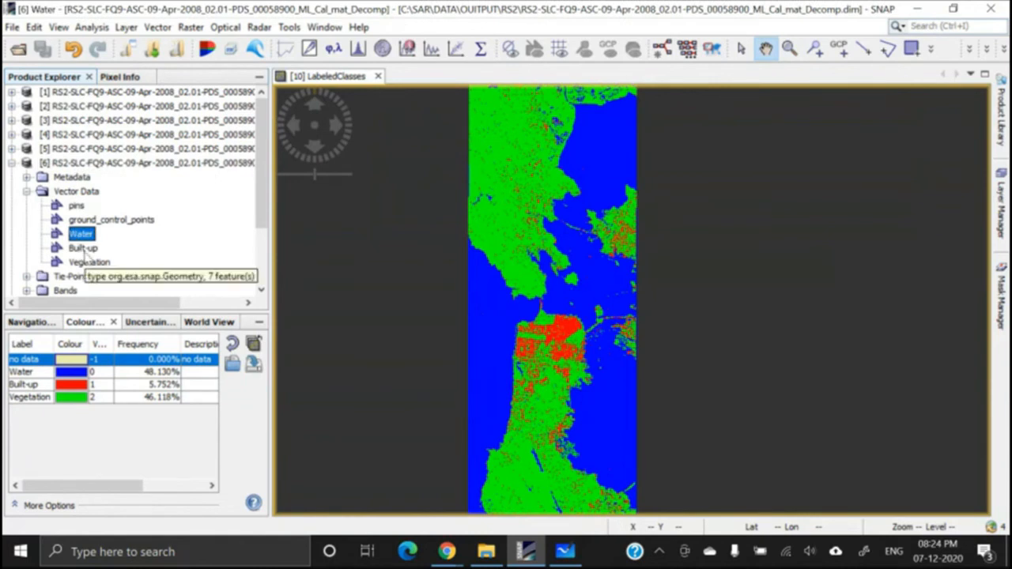
click(83, 248)
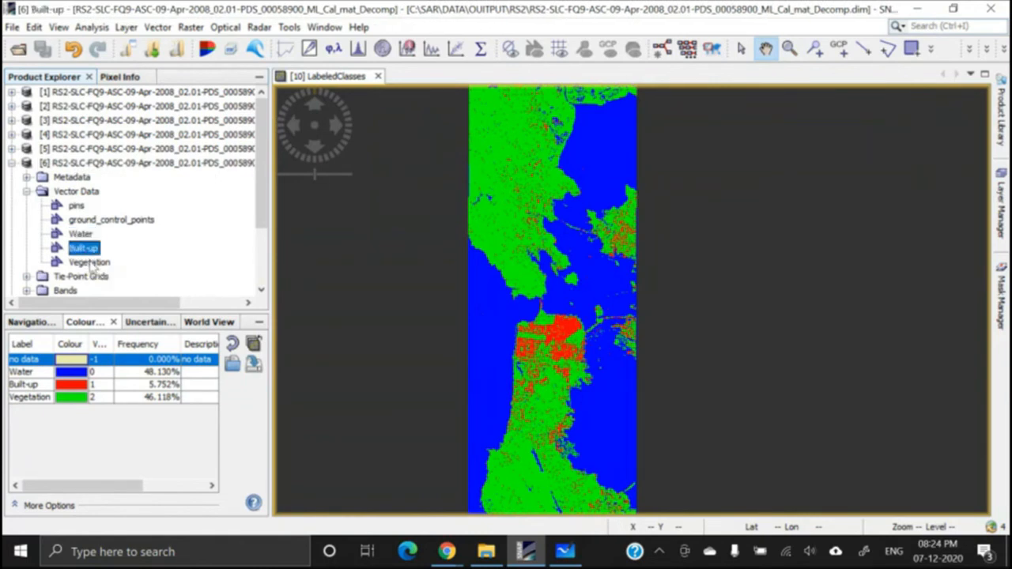
click(88, 262)
click(11, 163)
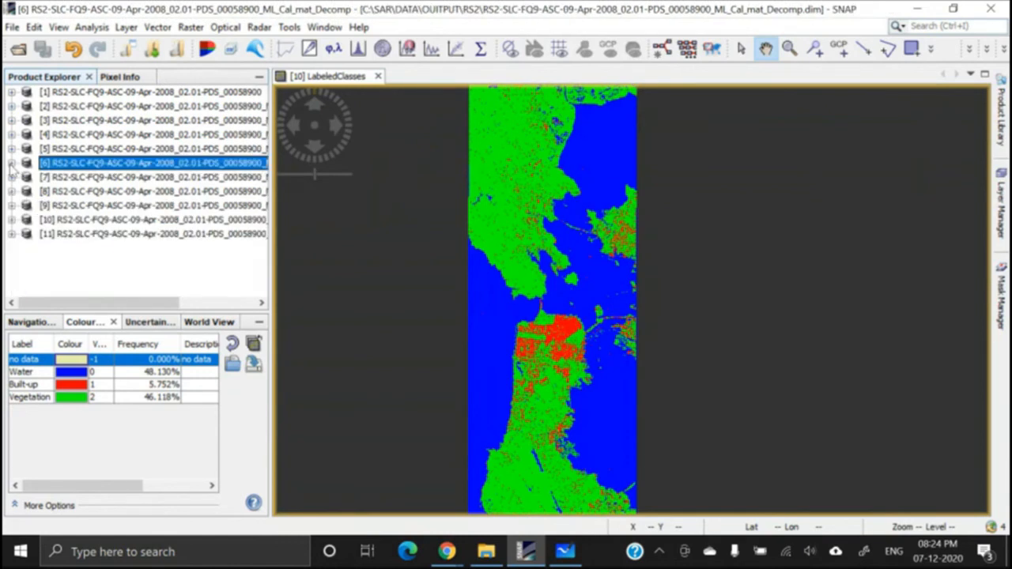
click(467, 212)
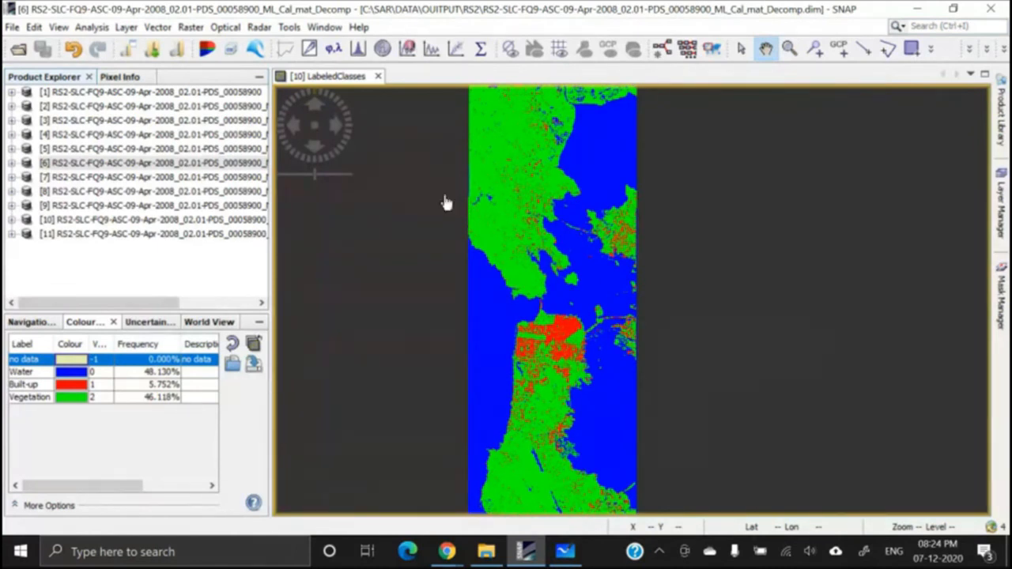
Start Supervised Wishart Classification Training with product [6], ending in ML_Cal_mat_Decomp, as the product with ROIs
click(259, 29)
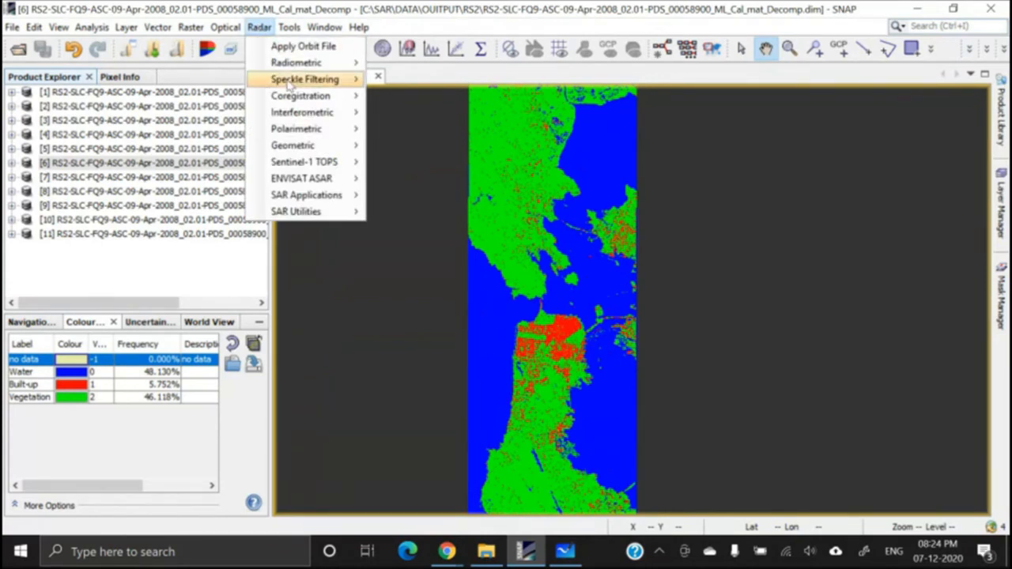
mouse_move(321, 136)
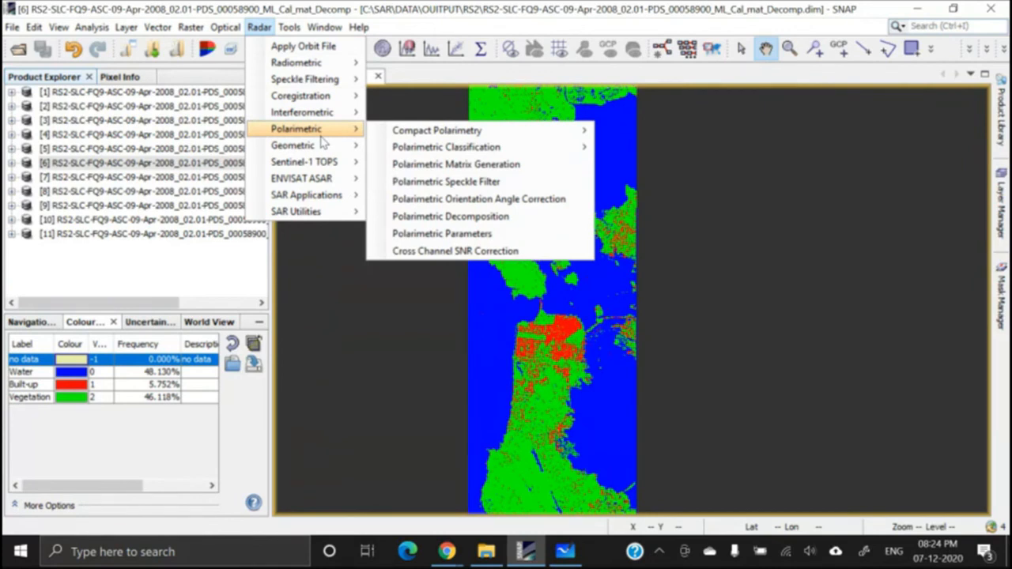
mouse_move(489, 152)
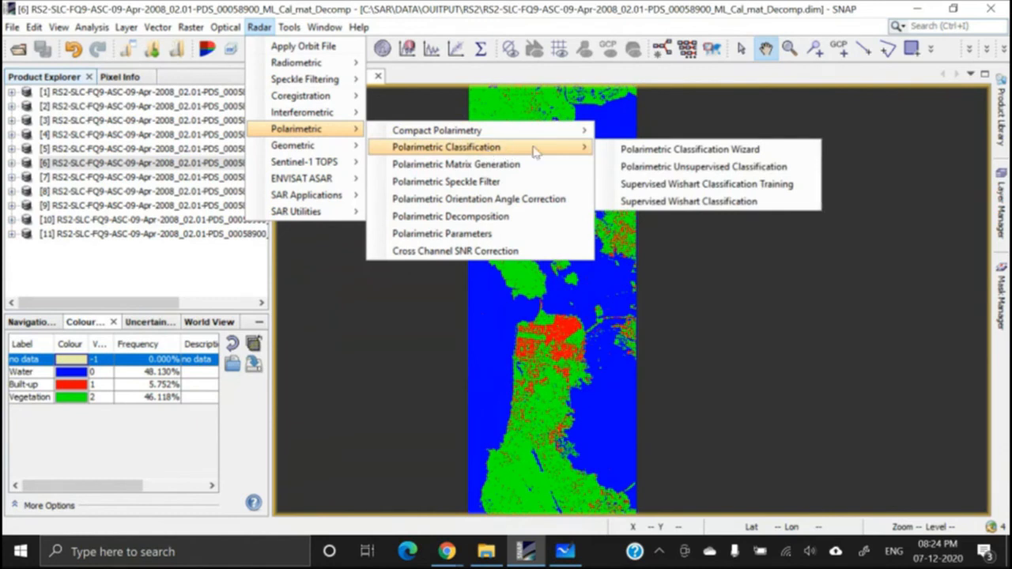
click(696, 184)
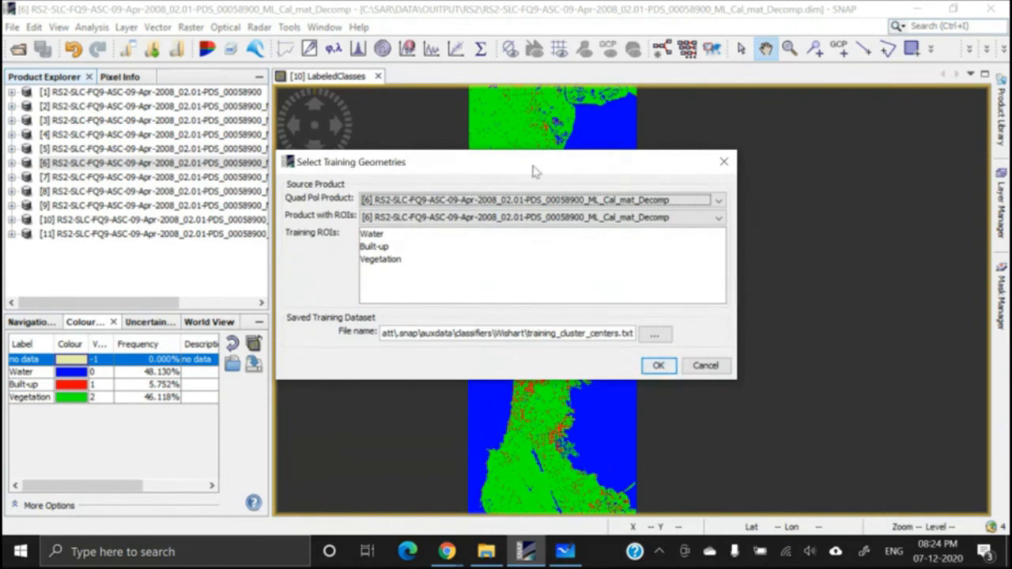
drag(535, 167, 566, 110)
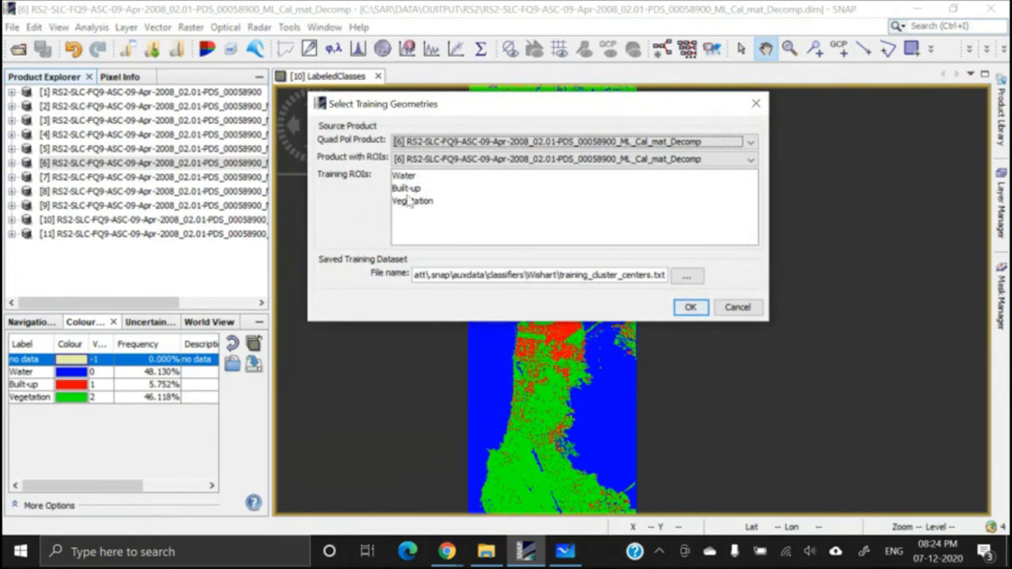
click(425, 160)
click(425, 161)
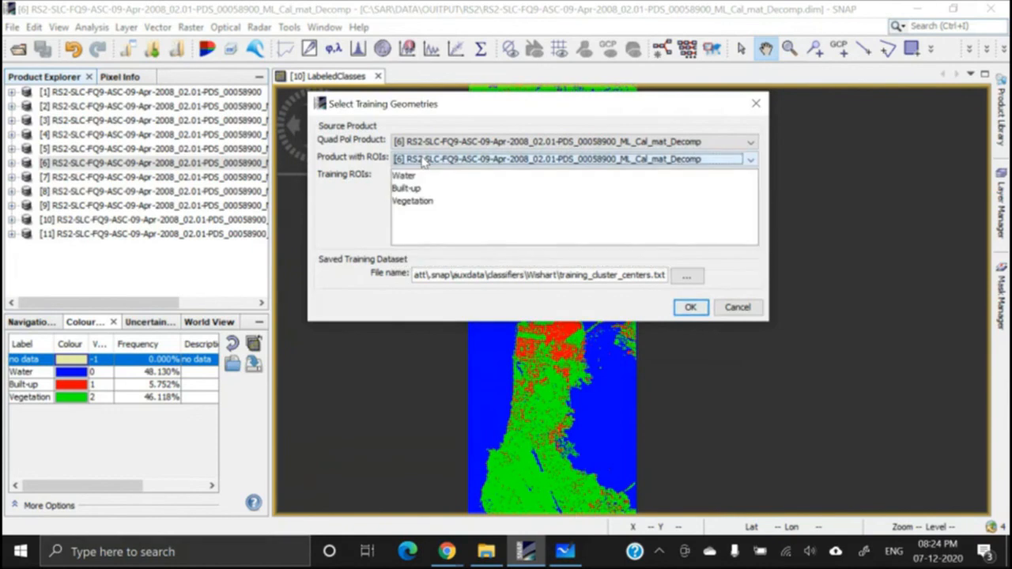
click(425, 160)
click(408, 201)
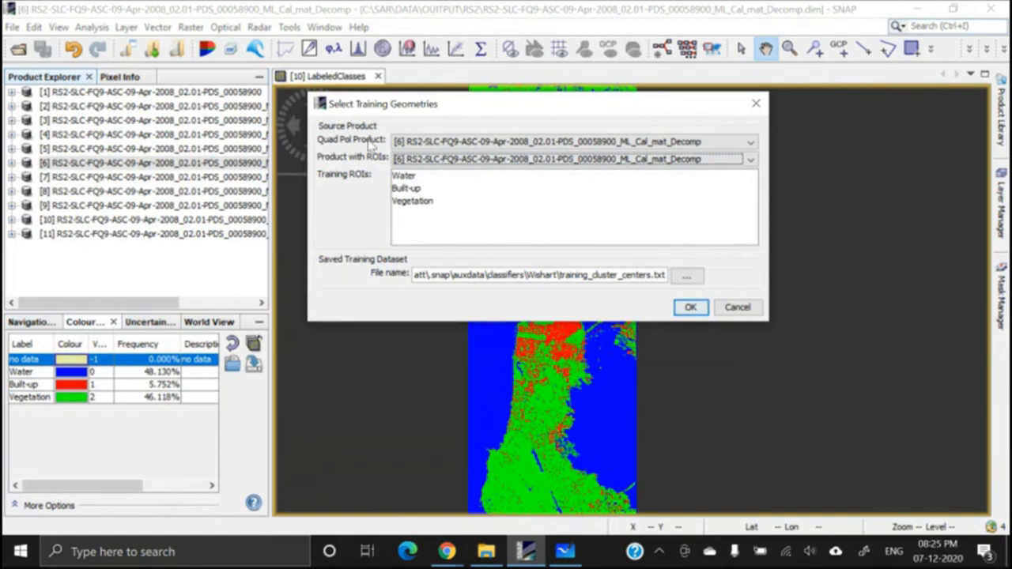
Set the quad-pol source product of the training to product [2], ending in _ML
click(458, 142)
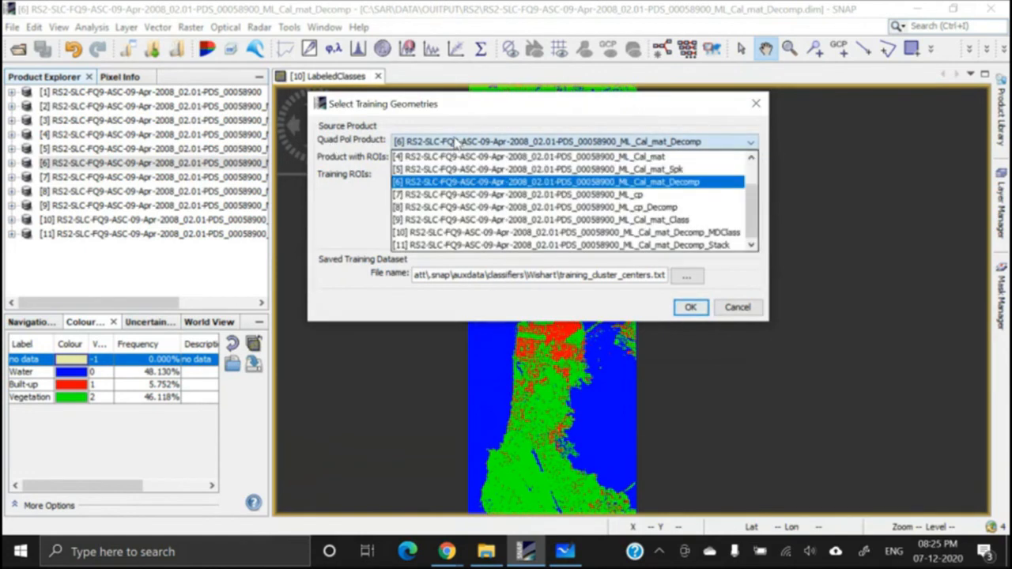
scroll(528, 207, up, 1)
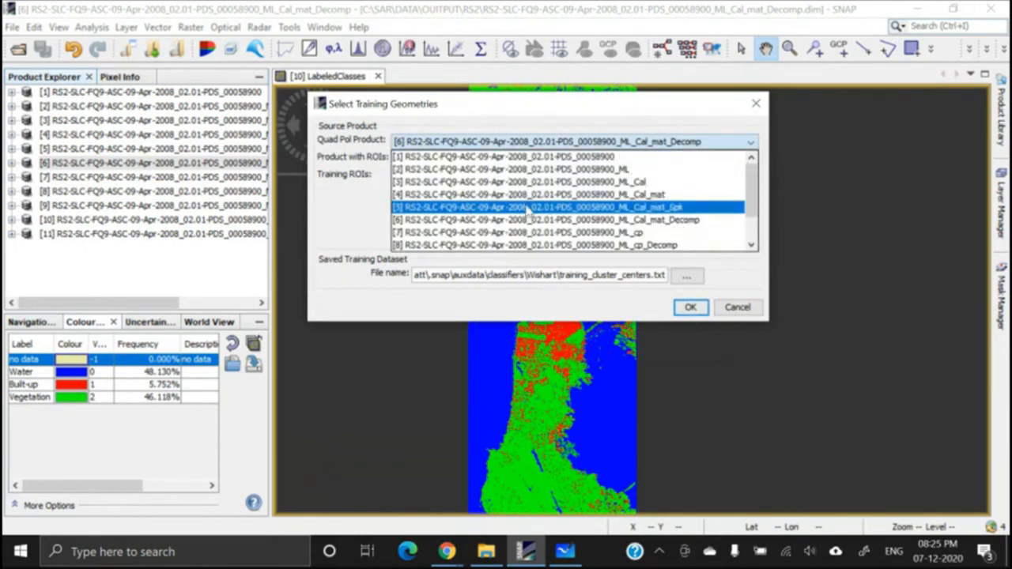
click(510, 169)
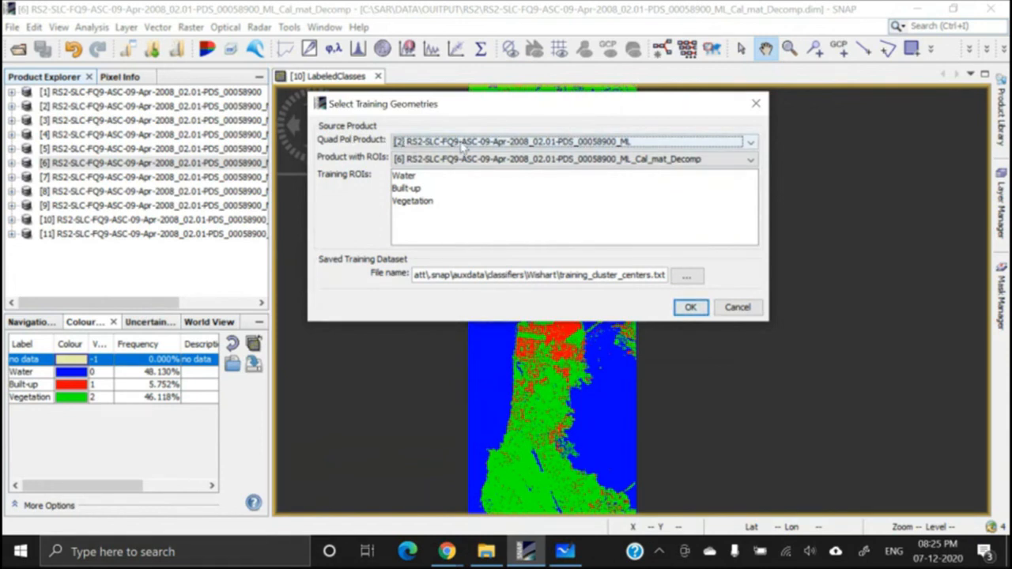
Use product [6], ending in ML_Cal_mat_Decomp, for the ROIs and select Water, Built-up and Vegetation as training ROIs
click(447, 159)
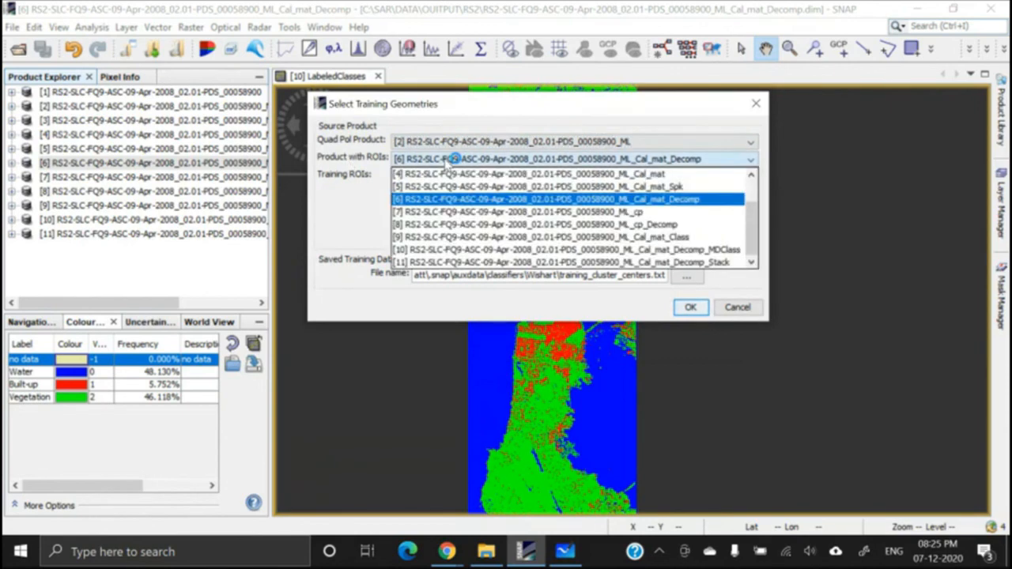
click(414, 202)
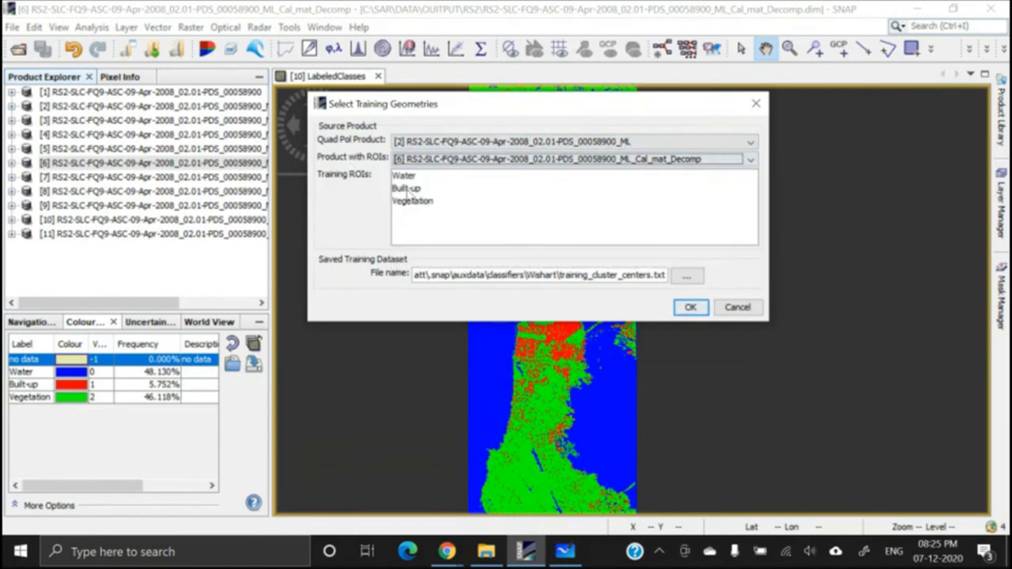
click(431, 160)
click(417, 236)
click(449, 161)
click(417, 203)
click(406, 177)
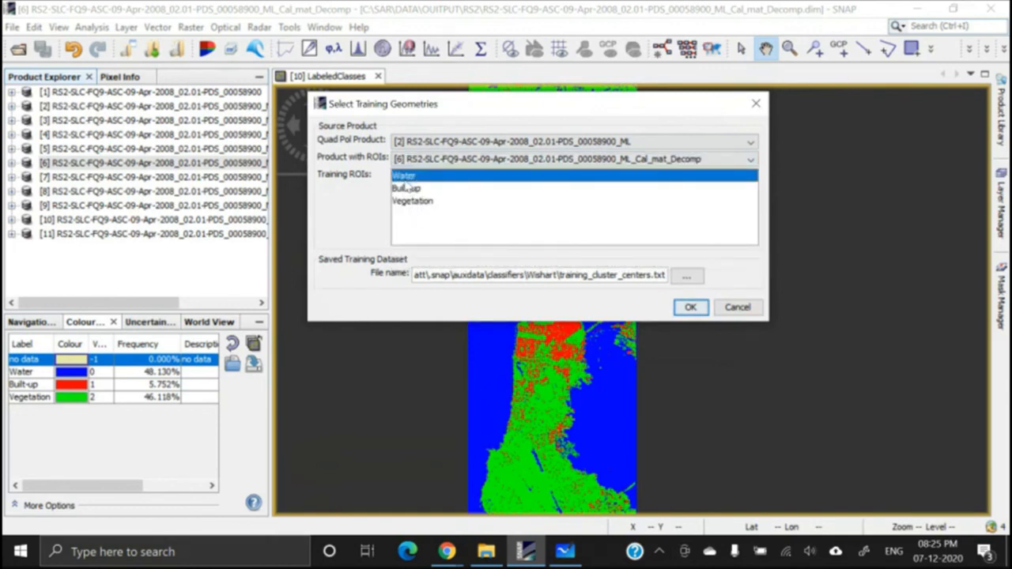
ctrl+click(407, 188)
ctrl+click(413, 201)
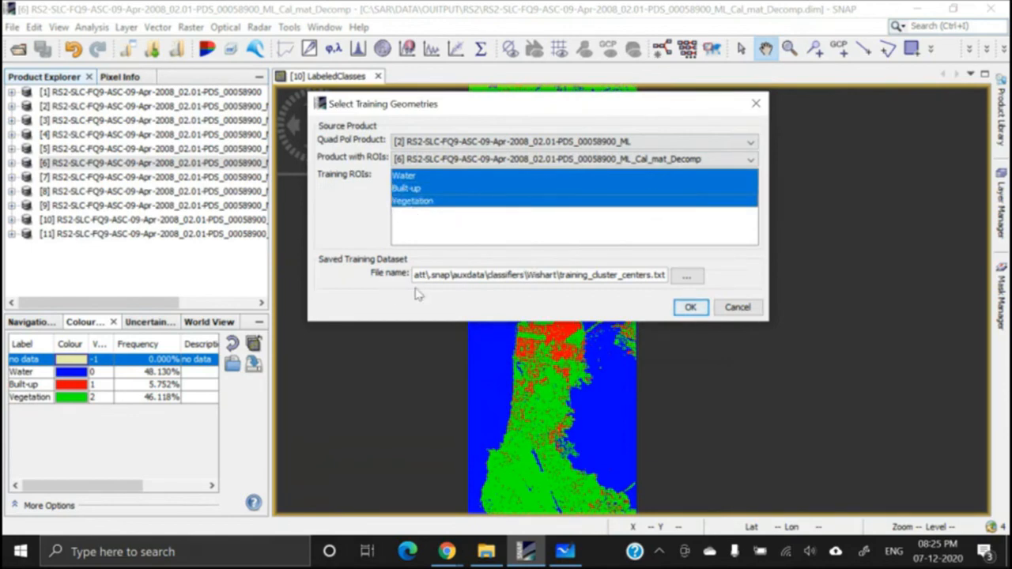
Set the saved training dataset to training_cluster_centers.txt in the folder C:\SAR\DATA\OUITPUT\RS2
click(687, 275)
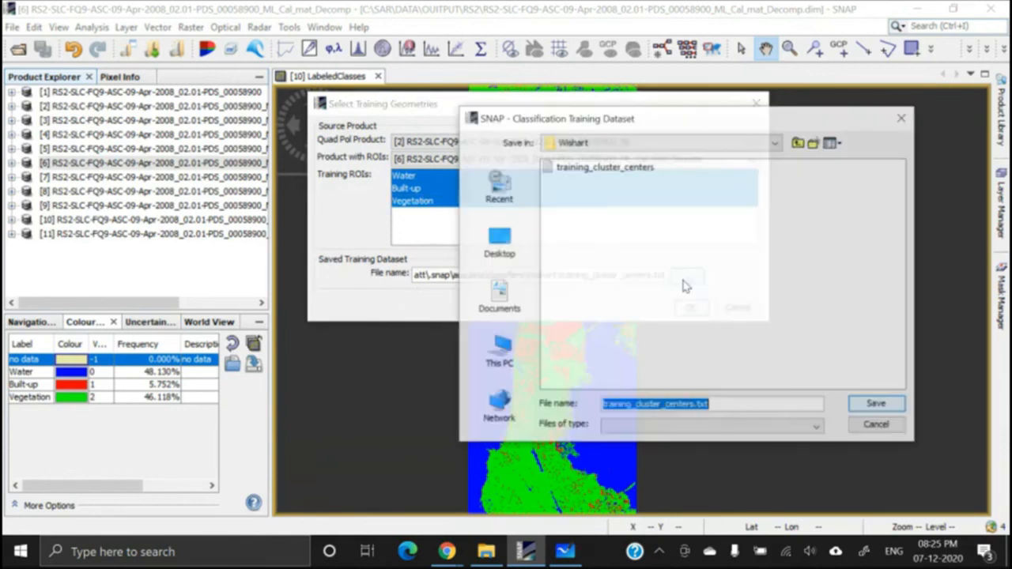
drag(676, 124, 520, 104)
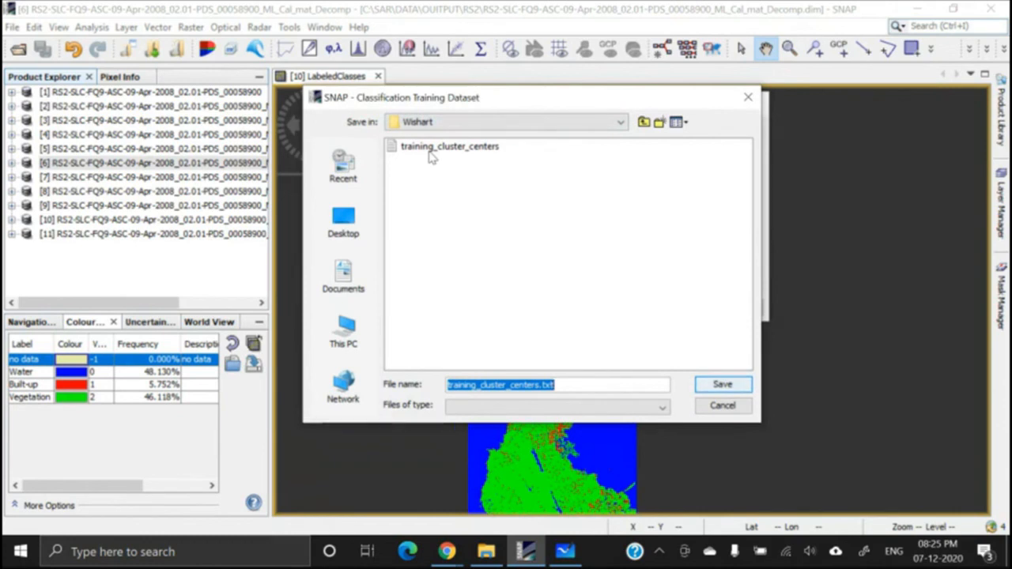
click(436, 147)
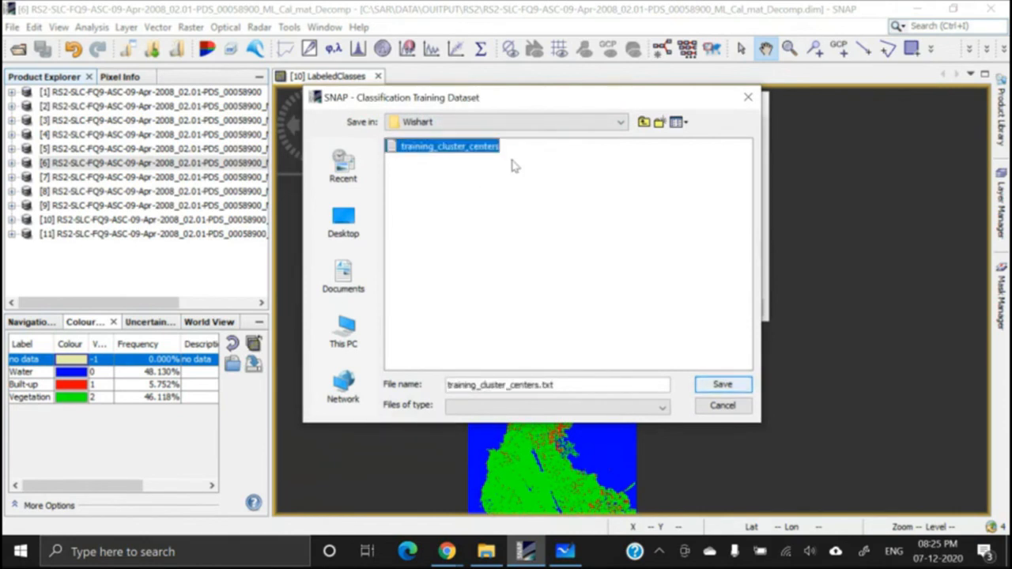
click(520, 126)
scroll(447, 224, up, 5)
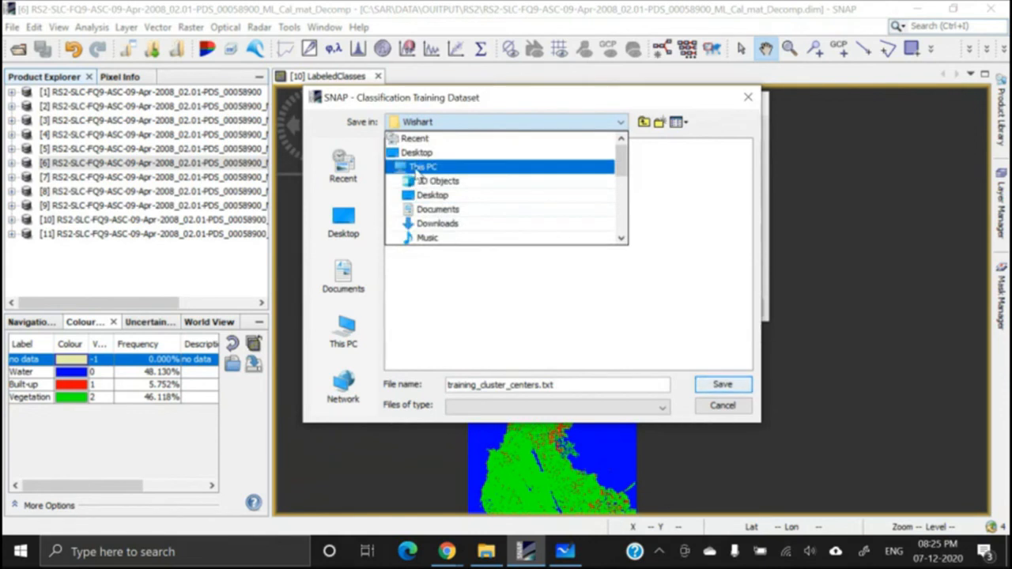
click(420, 167)
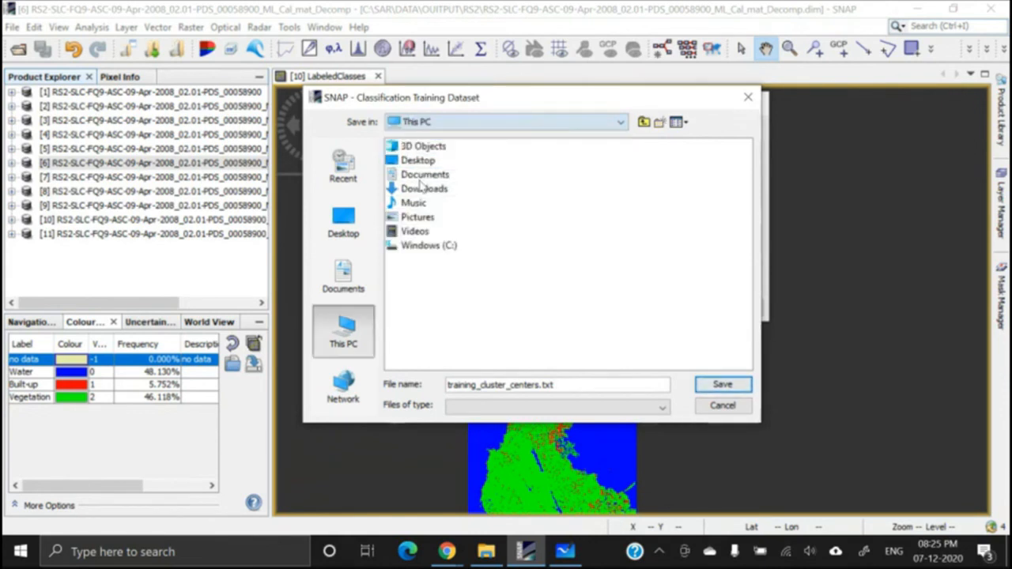
double_click(439, 245)
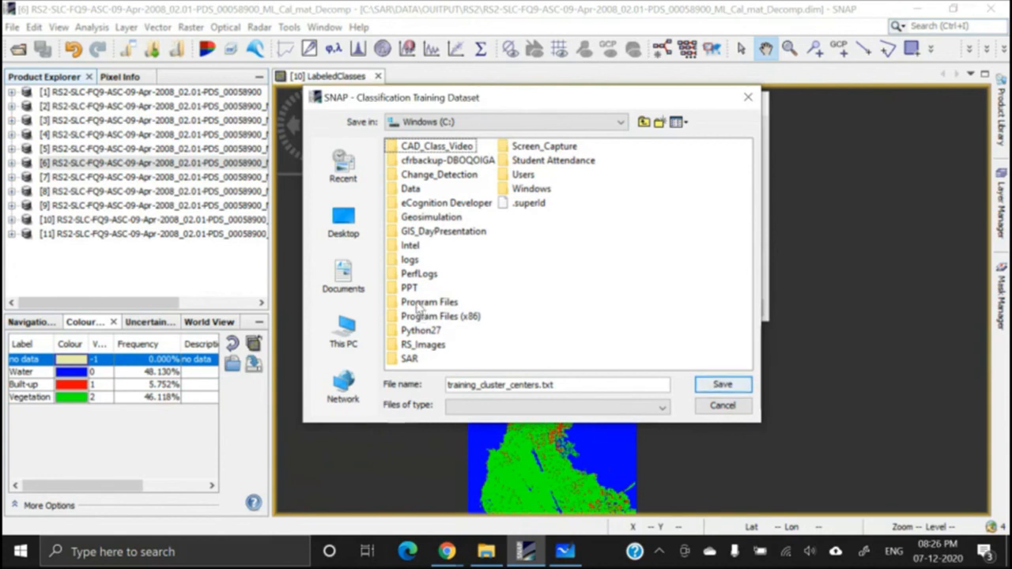
double_click(409, 359)
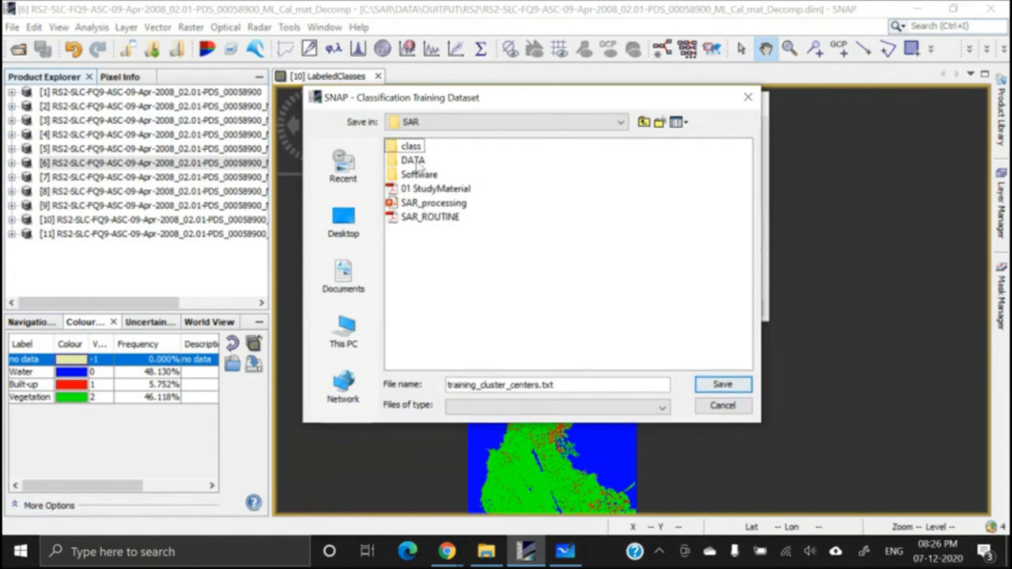
double_click(417, 162)
double_click(420, 161)
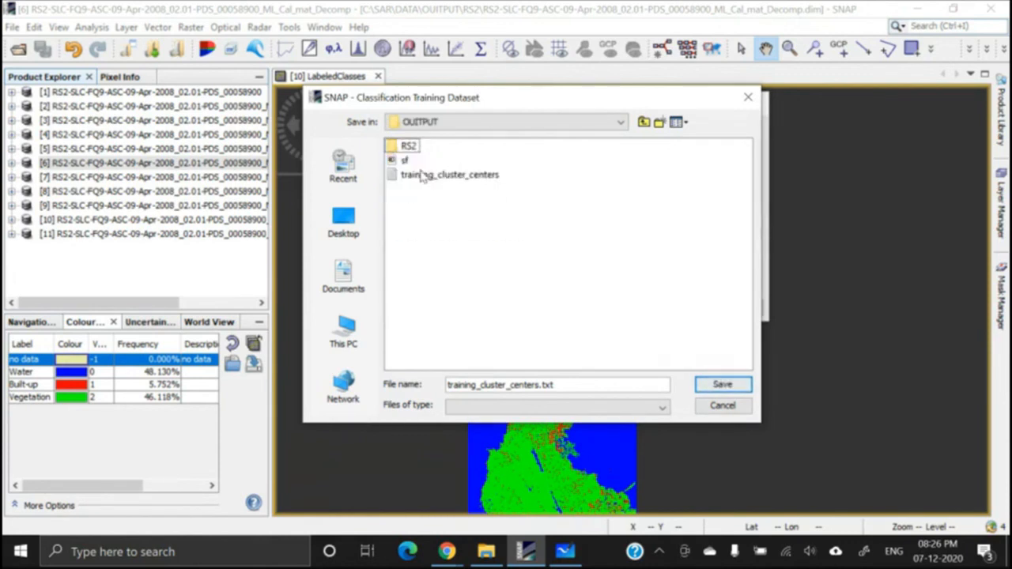
double_click(413, 147)
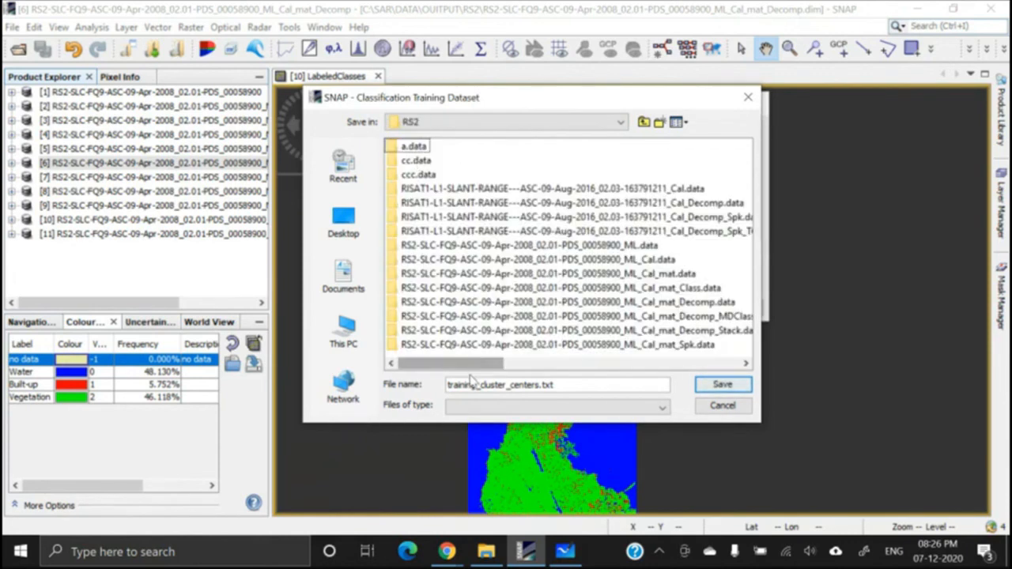
drag(514, 386, 429, 380)
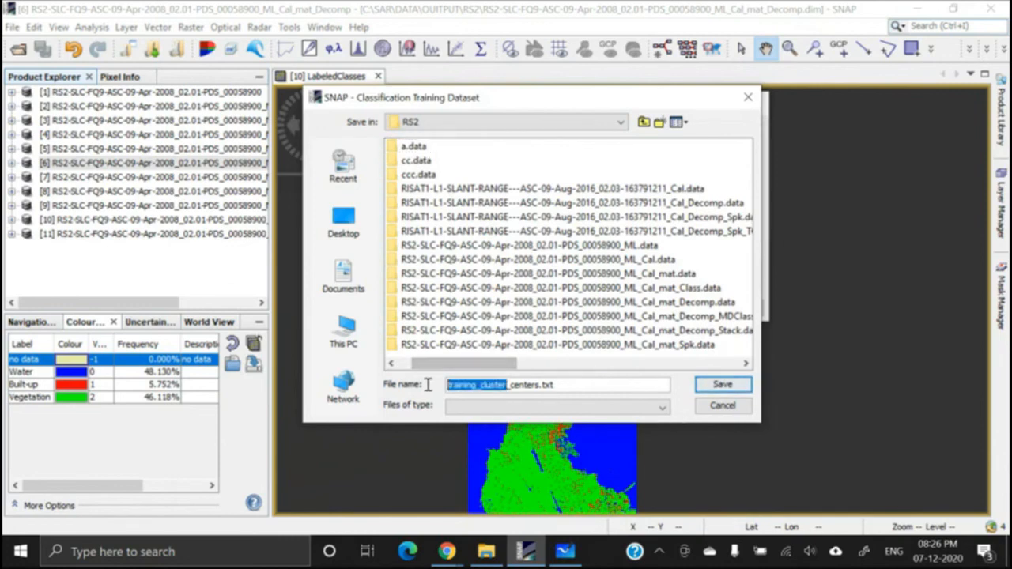
click(722, 384)
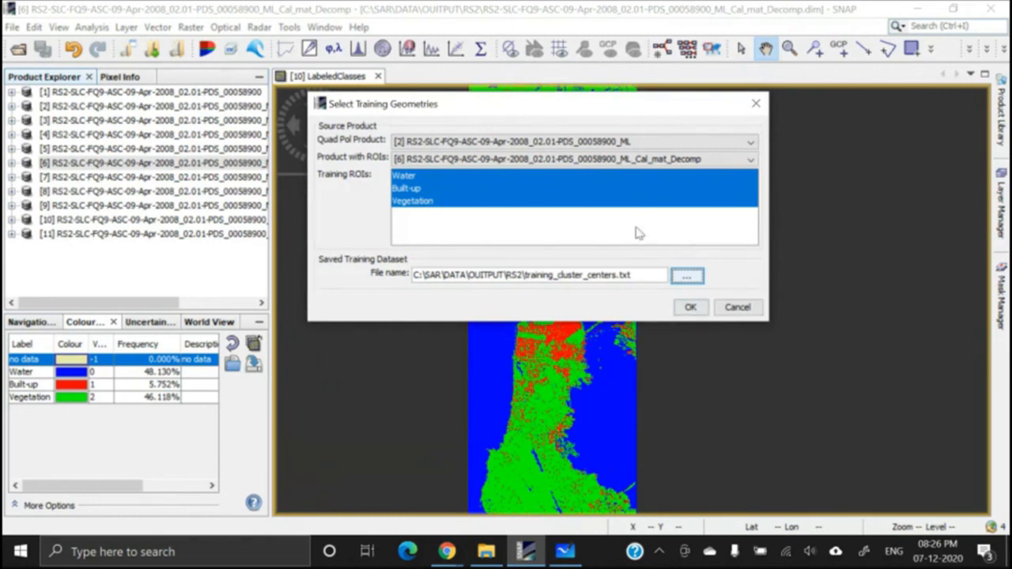
Run the supervised Wishart training and dismiss the completion notice
click(691, 308)
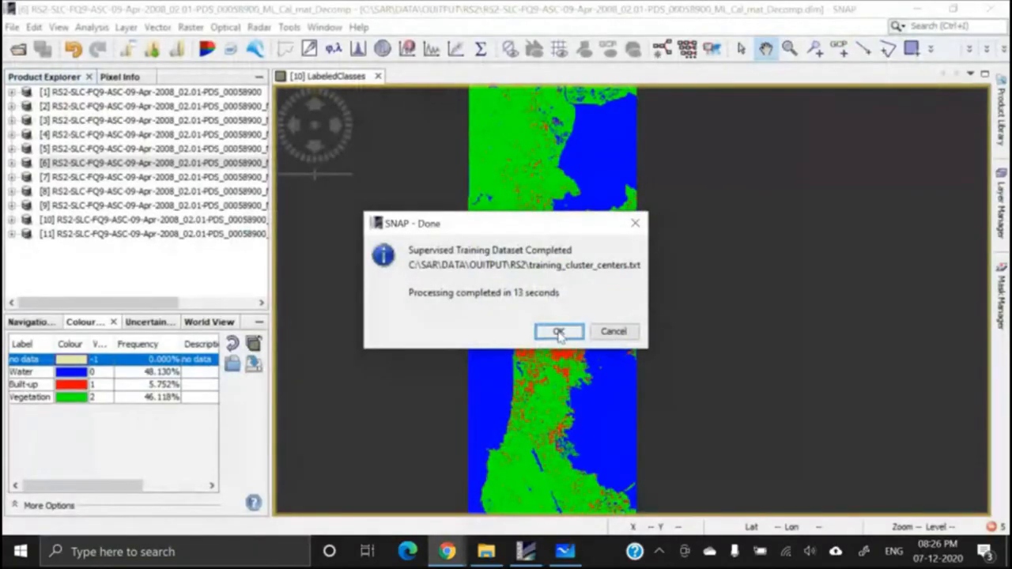
click(559, 332)
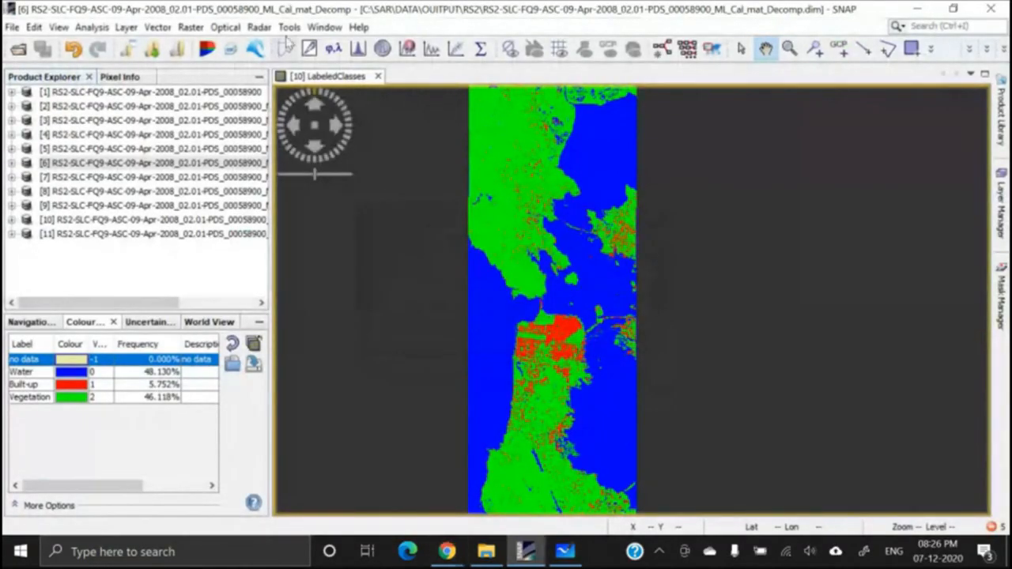
Start Supervised Wishart Classification with product [2], ending in _ML, as source, and review the target name and output directory
click(259, 27)
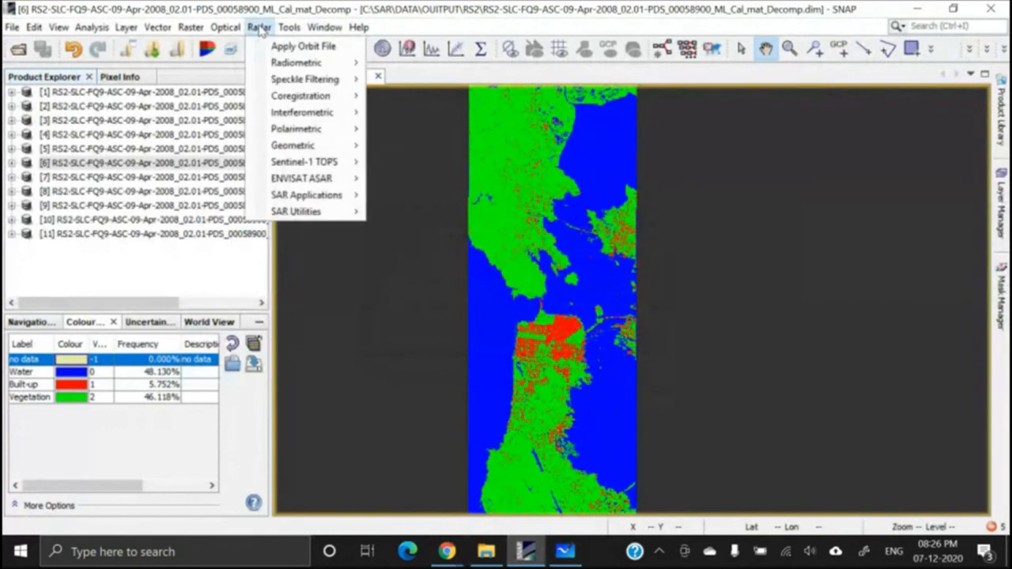
mouse_move(308, 130)
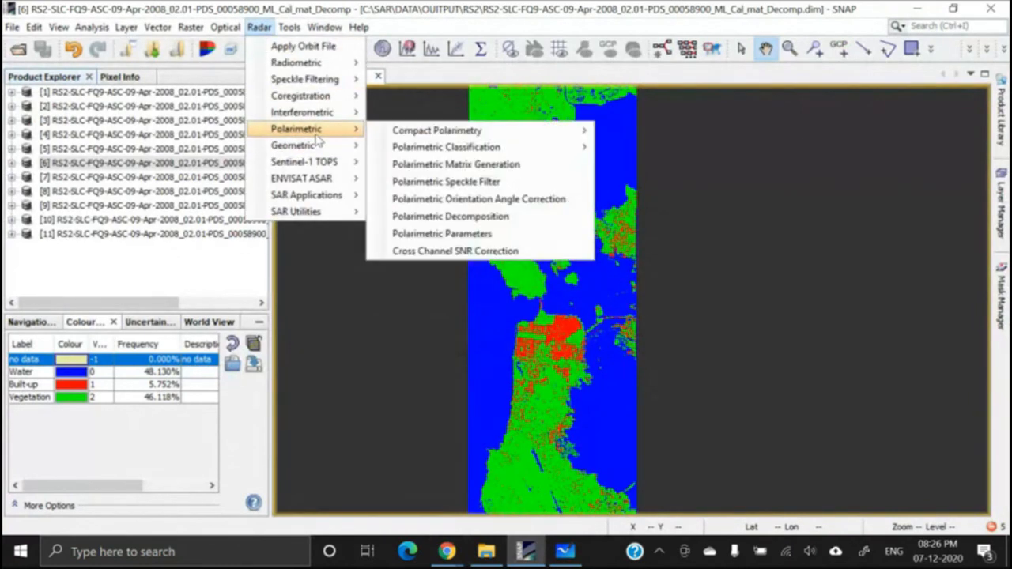
mouse_move(440, 154)
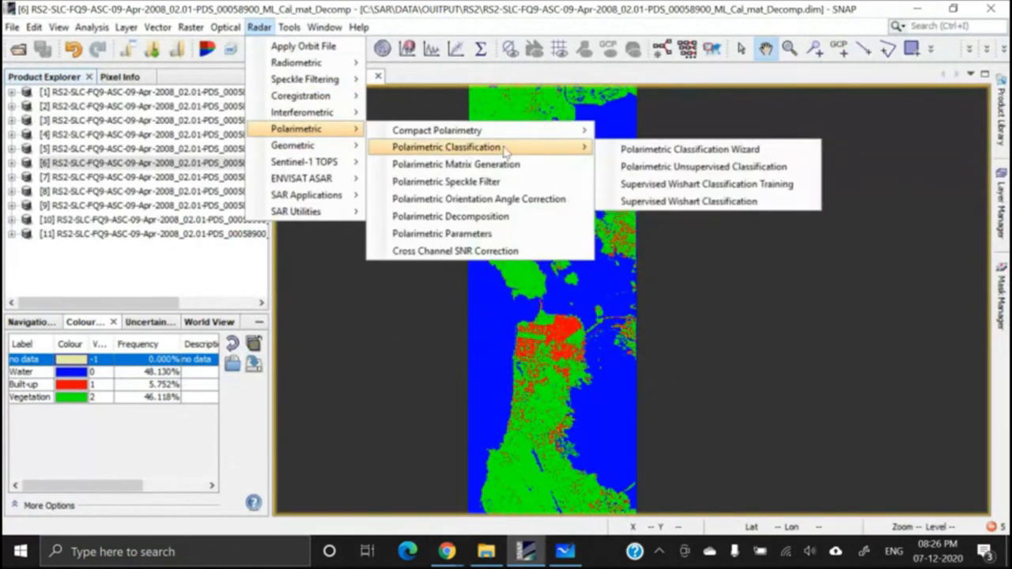
click(688, 202)
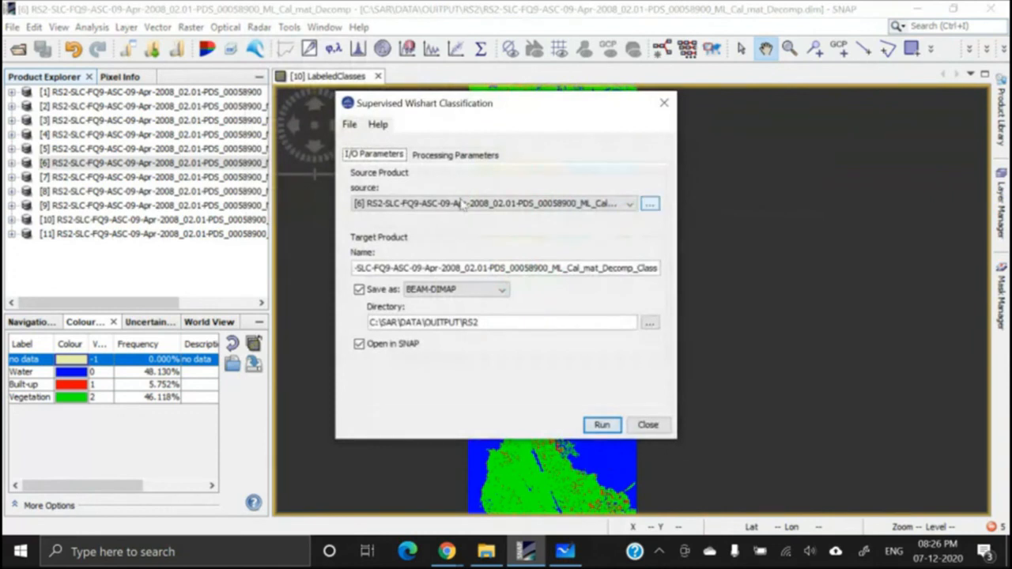
click(391, 204)
scroll(428, 245, up, 1)
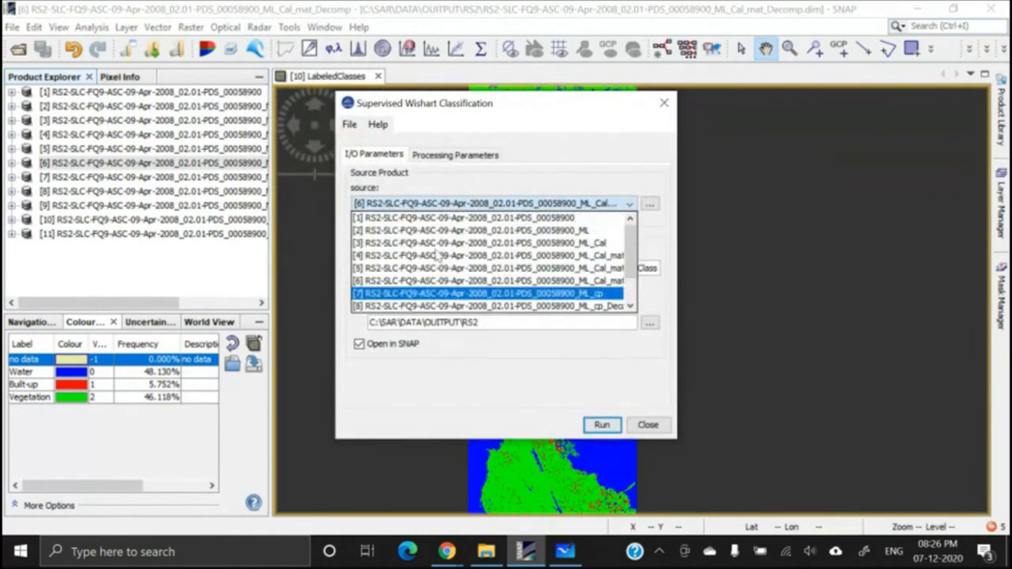
click(464, 231)
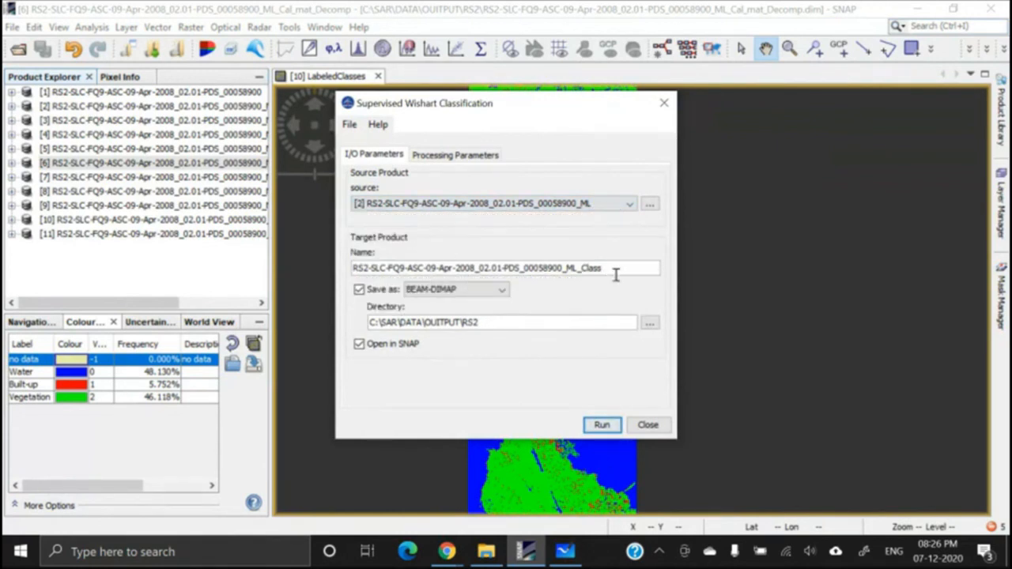
drag(614, 269, 288, 267)
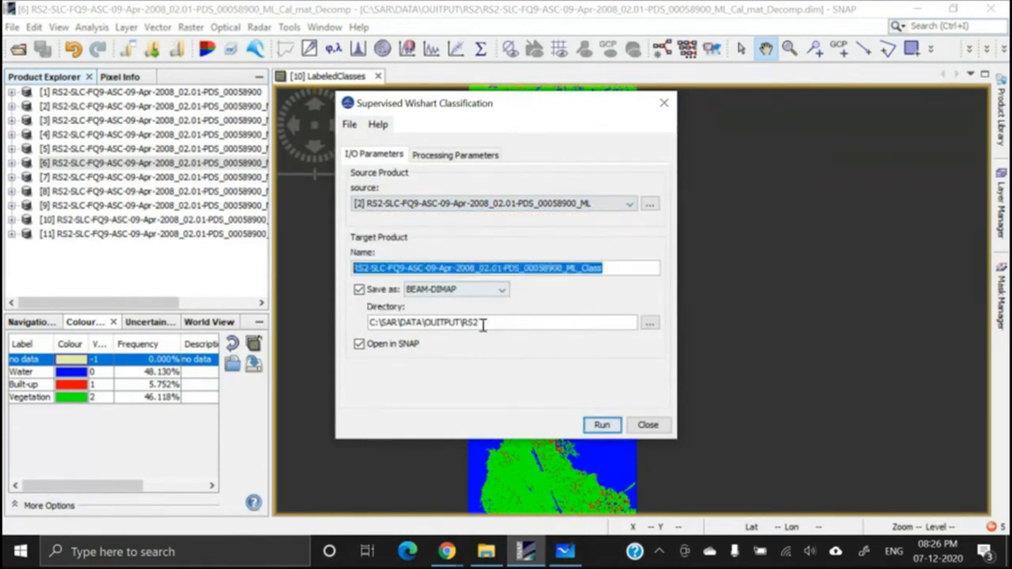
drag(481, 323, 364, 323)
Set the classification's training data set to training_cluster_centers.txt from the RS2 folder and check the window size
click(480, 155)
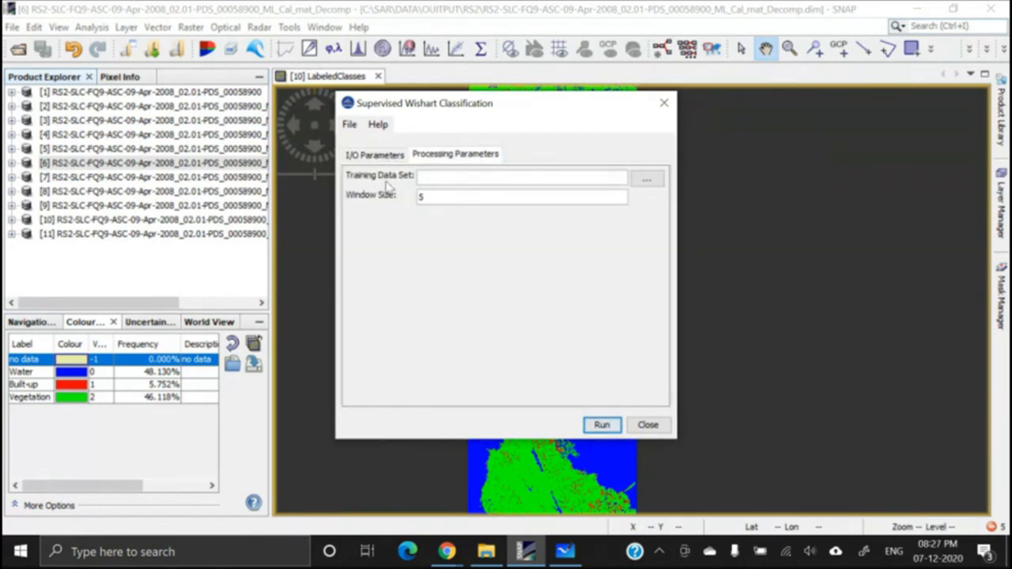
click(648, 181)
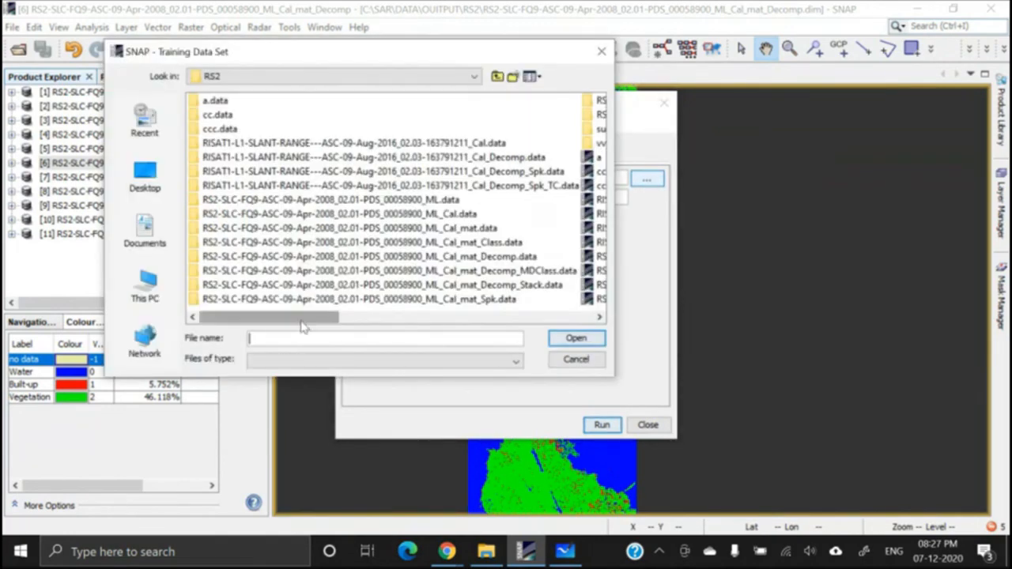
drag(297, 319, 554, 320)
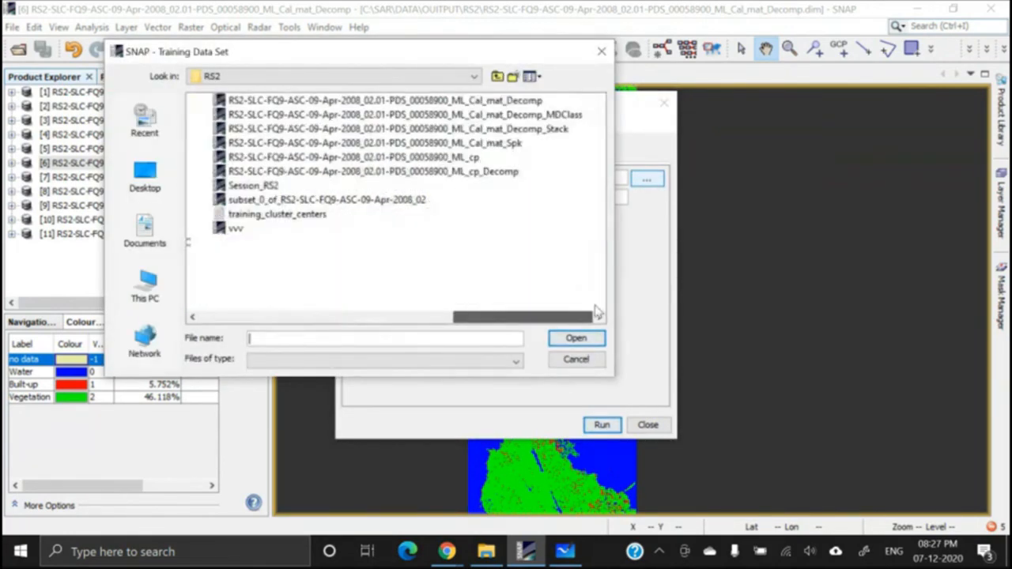
click(289, 215)
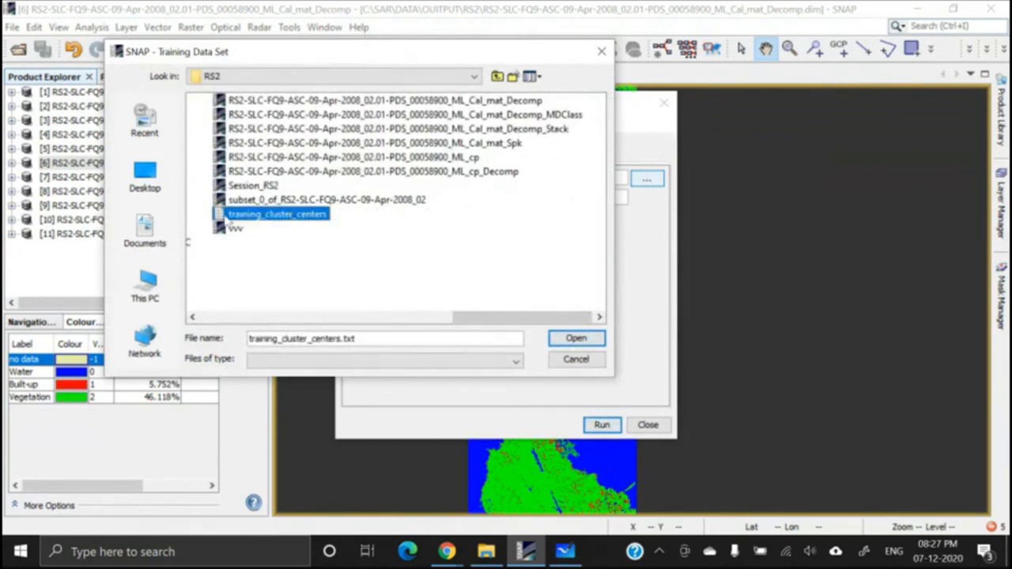
click(563, 340)
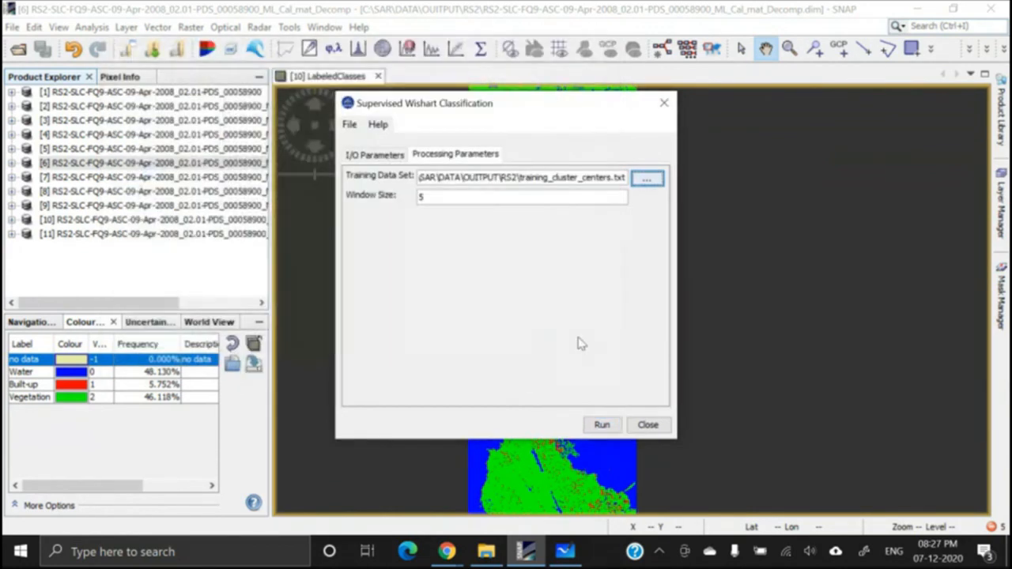
double_click(443, 199)
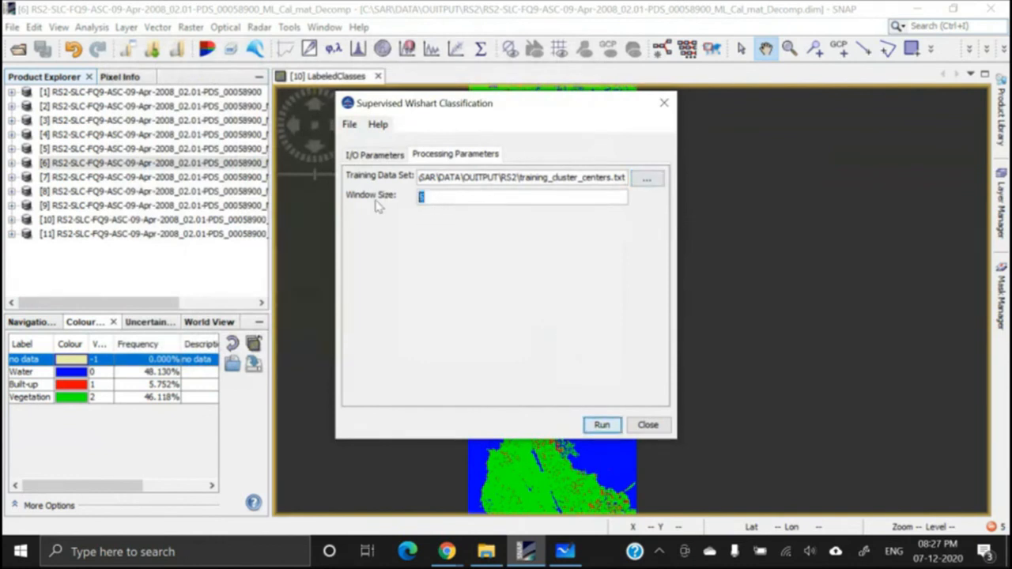
Try to run the Supervised Wishart Classification on product [2] after rechecking its source and target settings
click(360, 157)
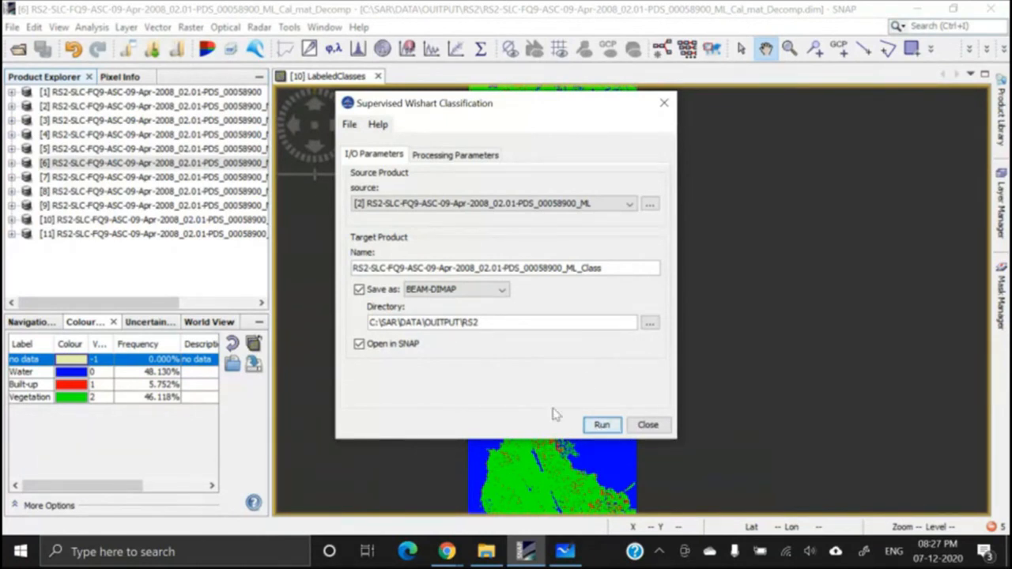
click(604, 427)
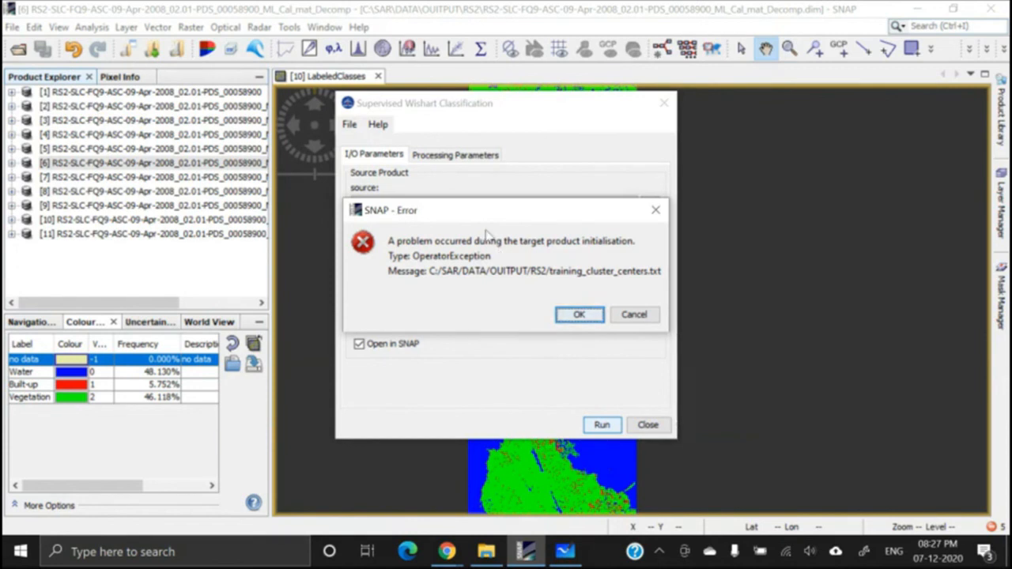
drag(518, 212, 525, 155)
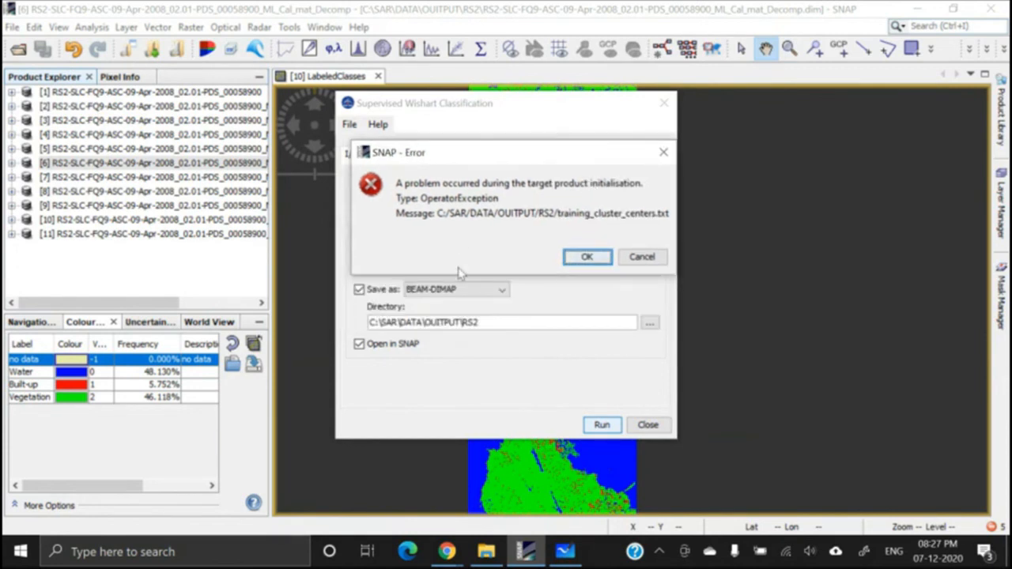